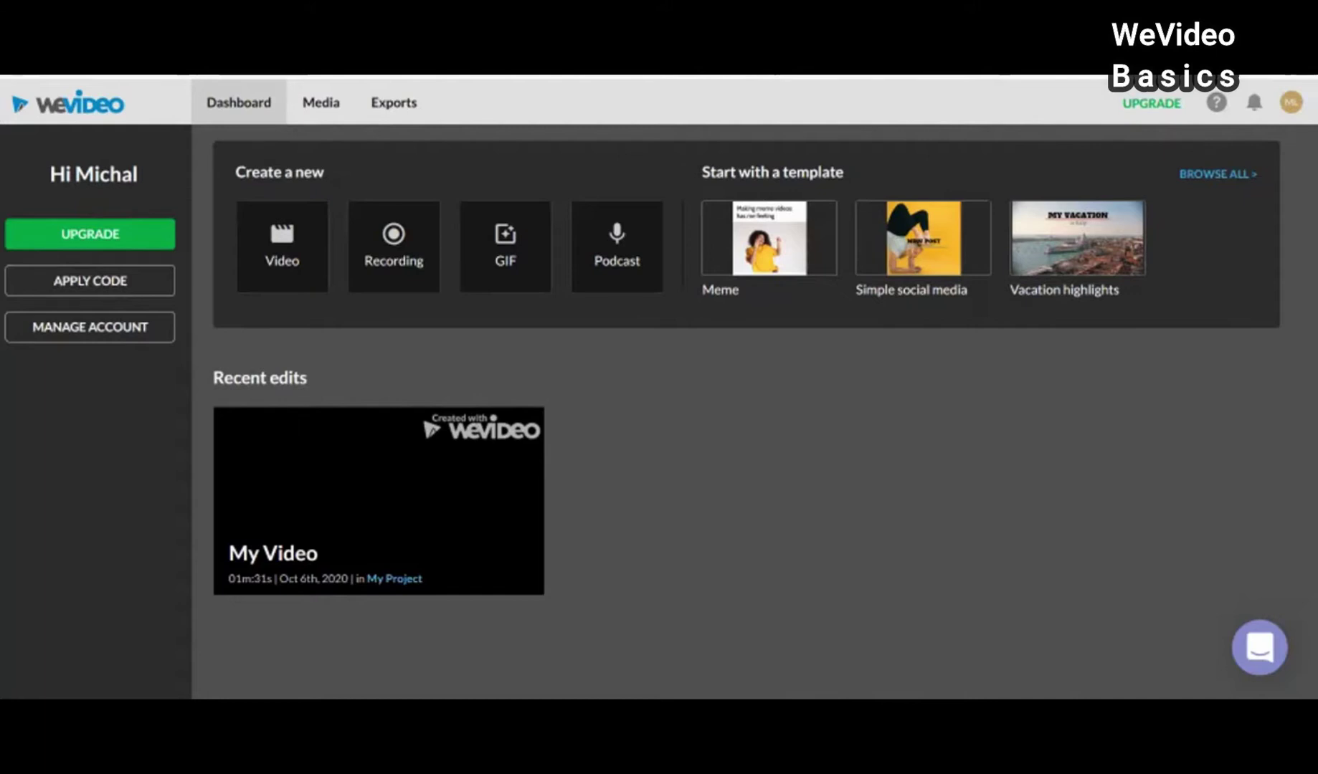
Step: Open the My Video project for editing and delete all clips from its timeline
mouse_move(431, 531)
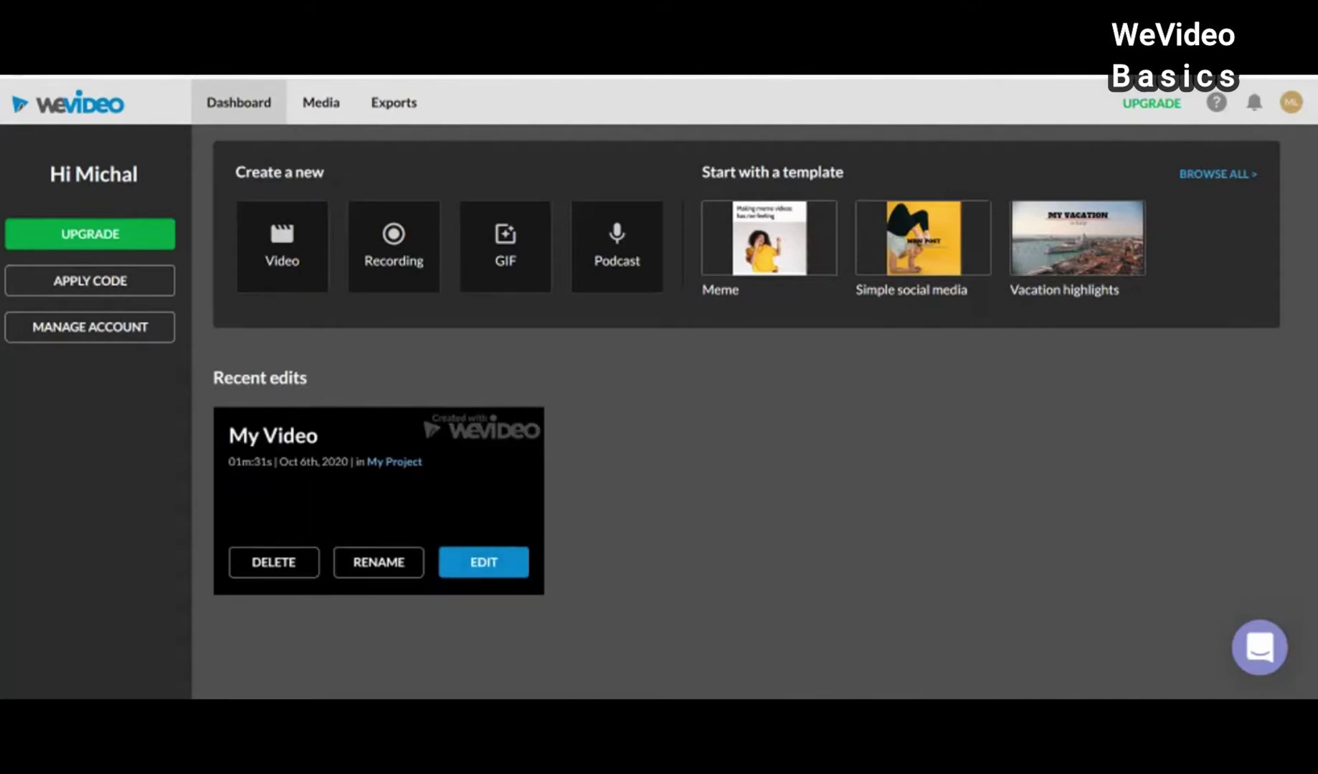
click(484, 563)
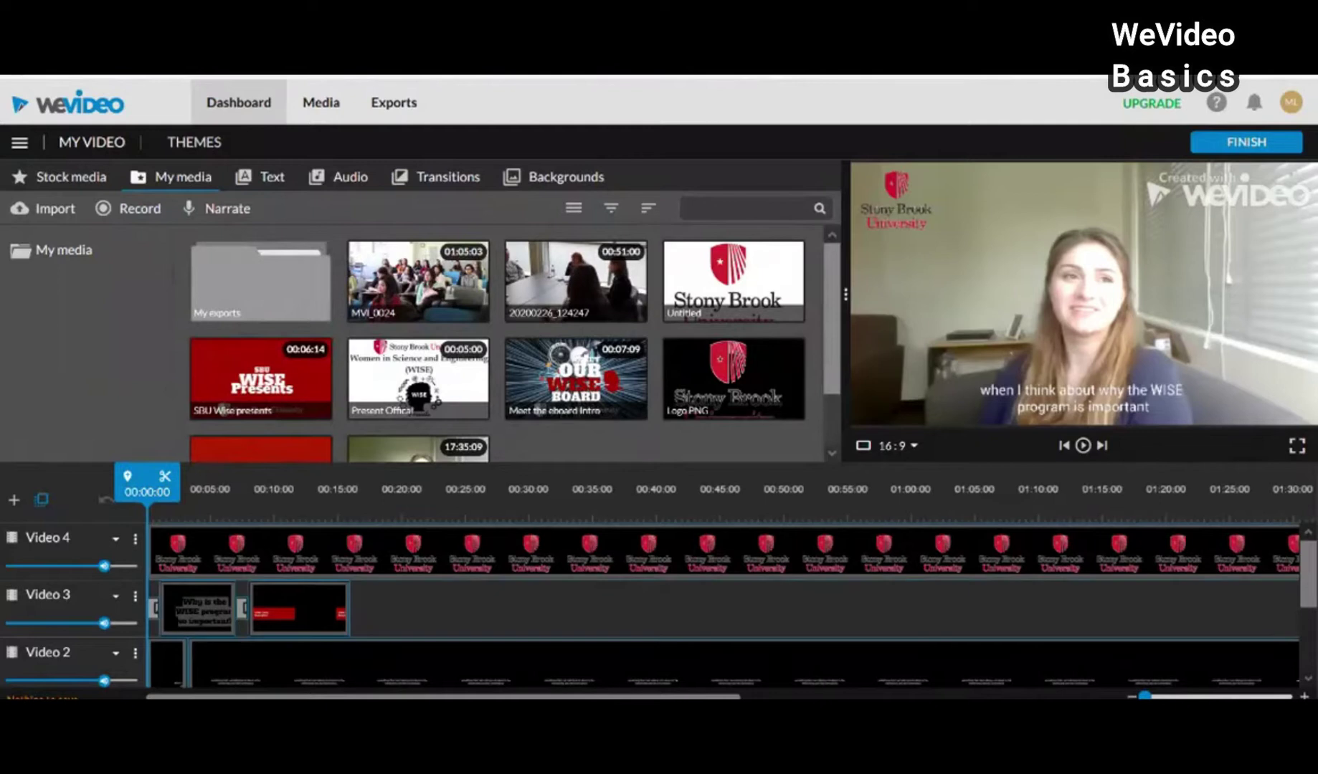
key(ctrl+a)
key(Delete)
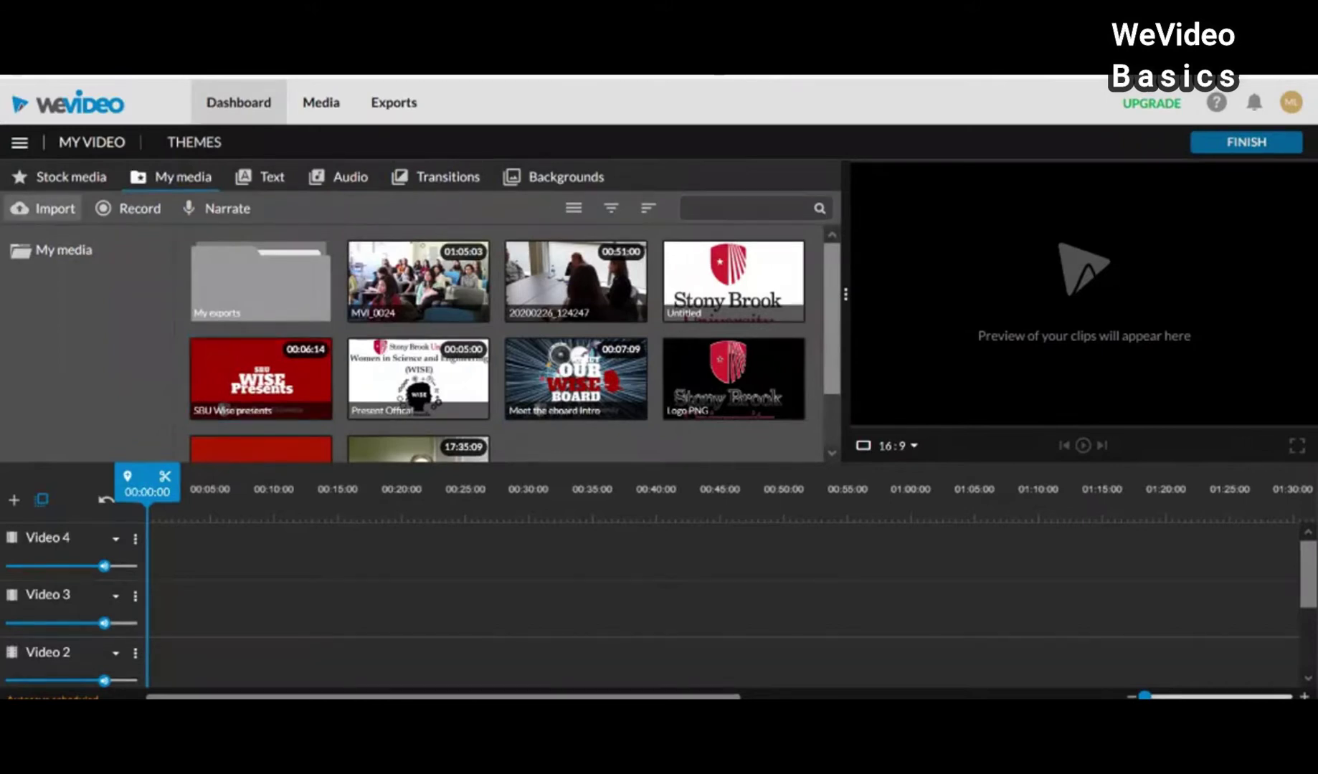
Step: Browse the computer's video files for import with larger thumbnails, select MVI_0024, and leave without importing anything
scroll(502, 344, down, 2)
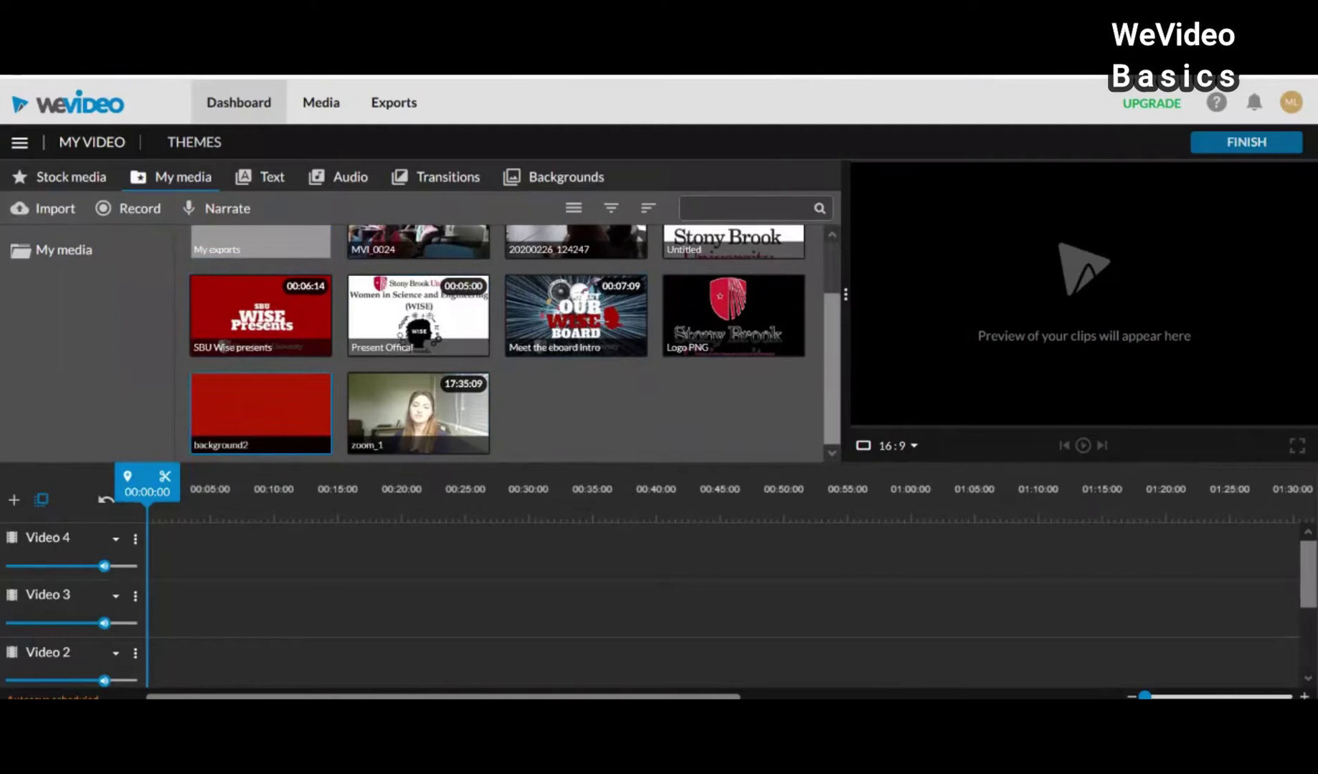
click(46, 208)
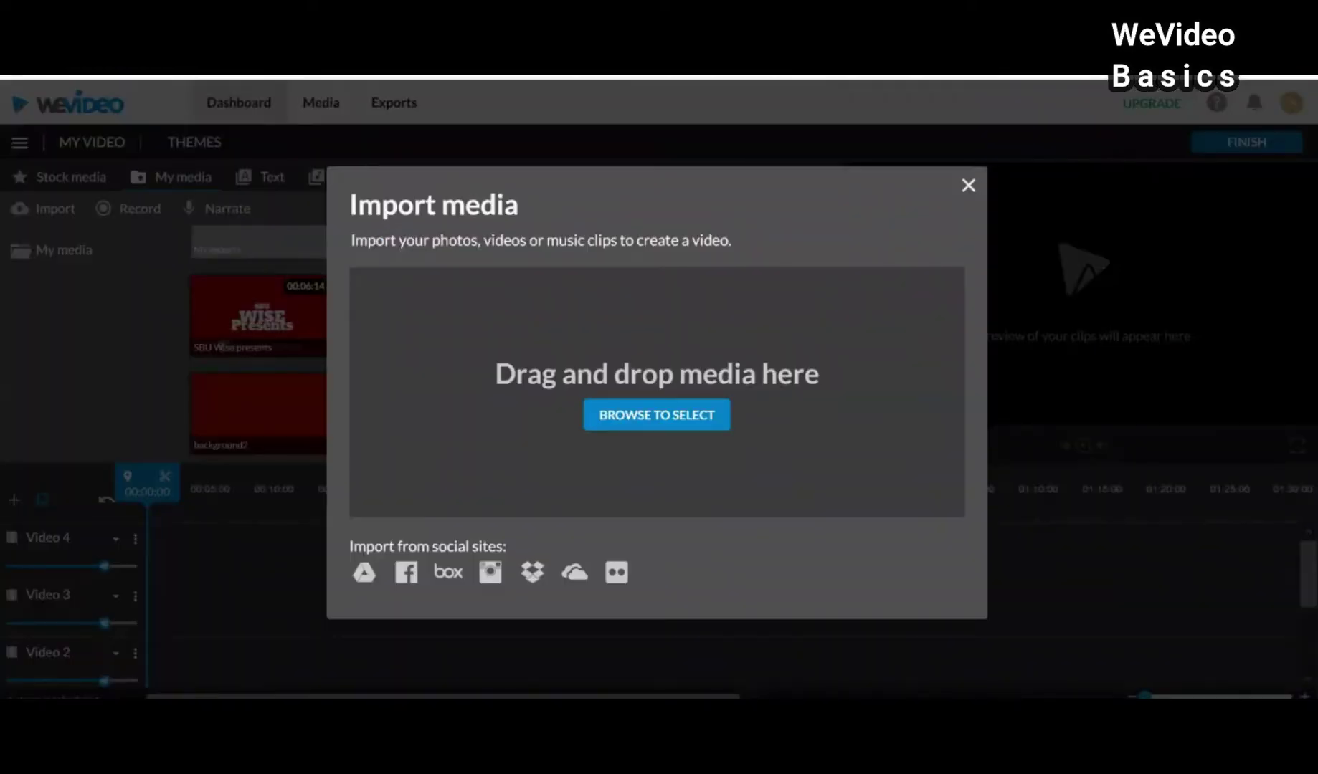
click(657, 415)
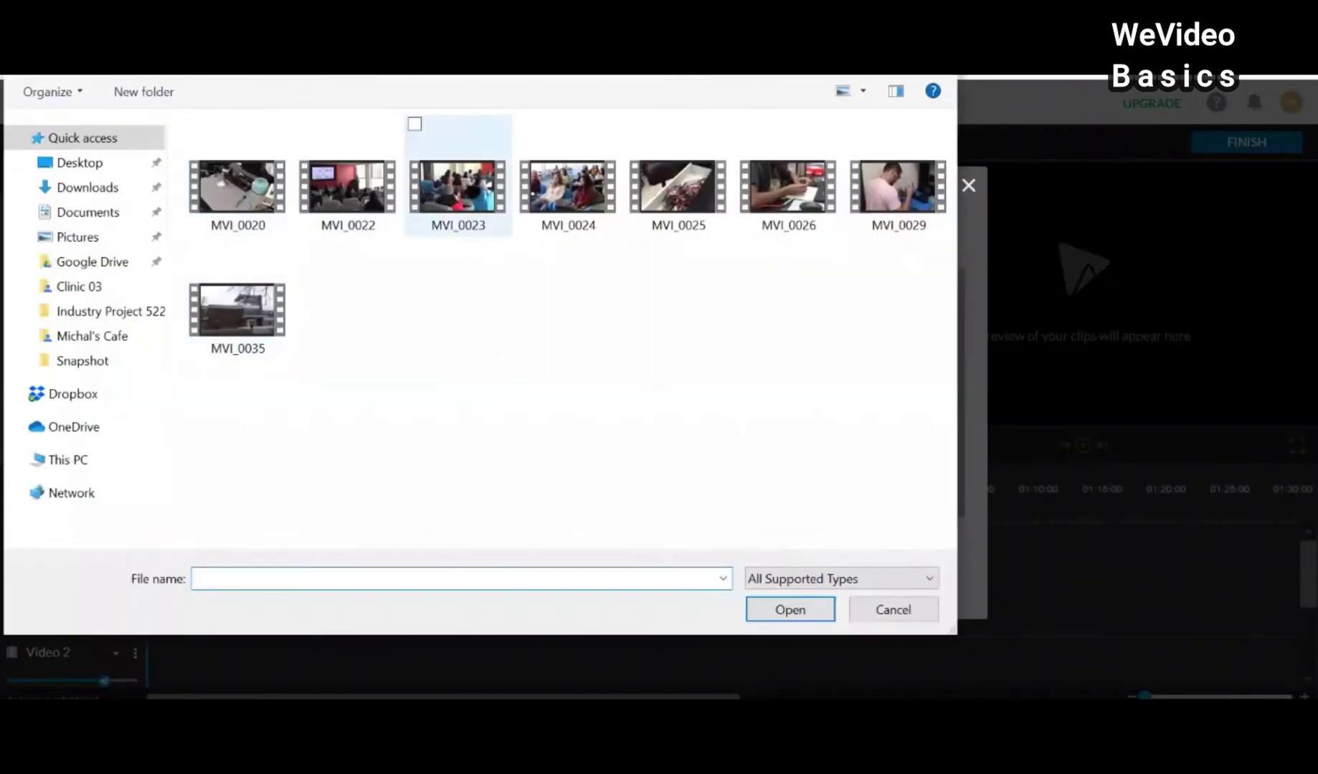
click(862, 91)
click(942, 88)
click(857, 168)
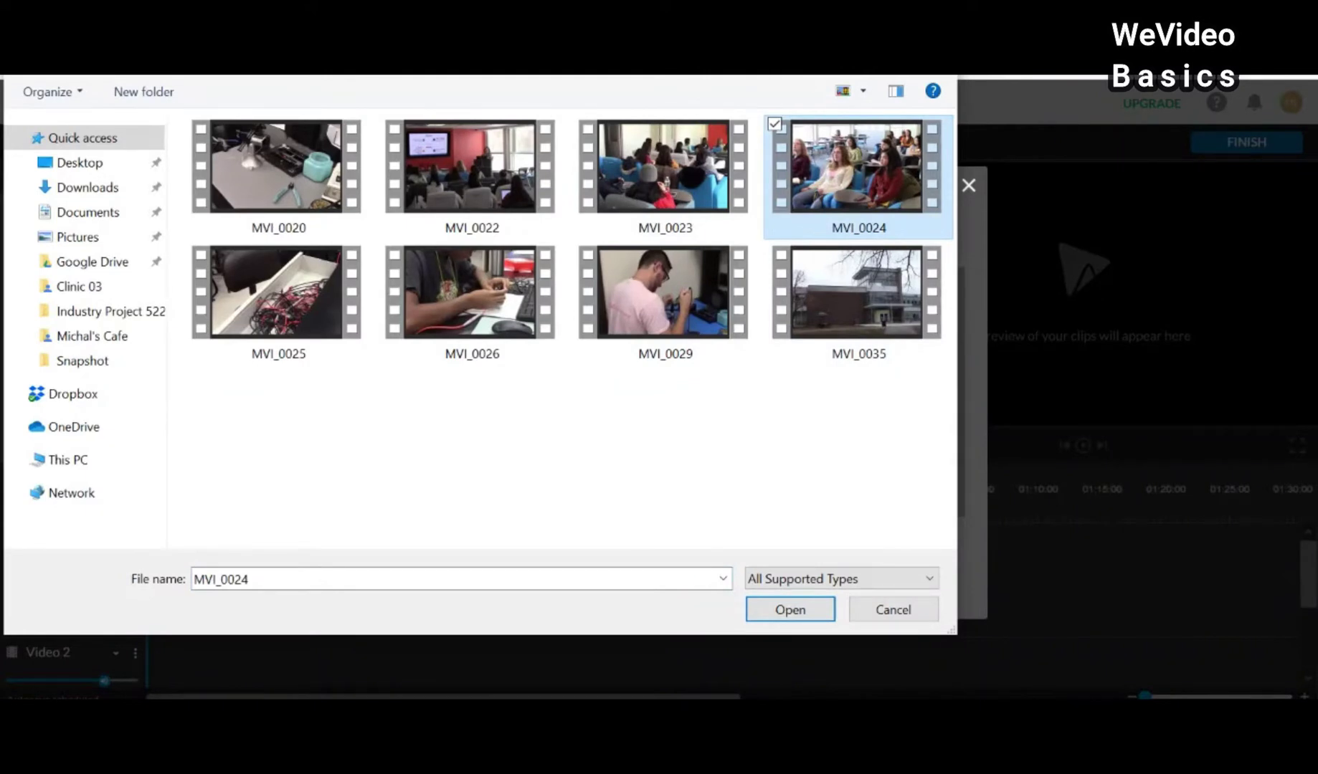
click(894, 610)
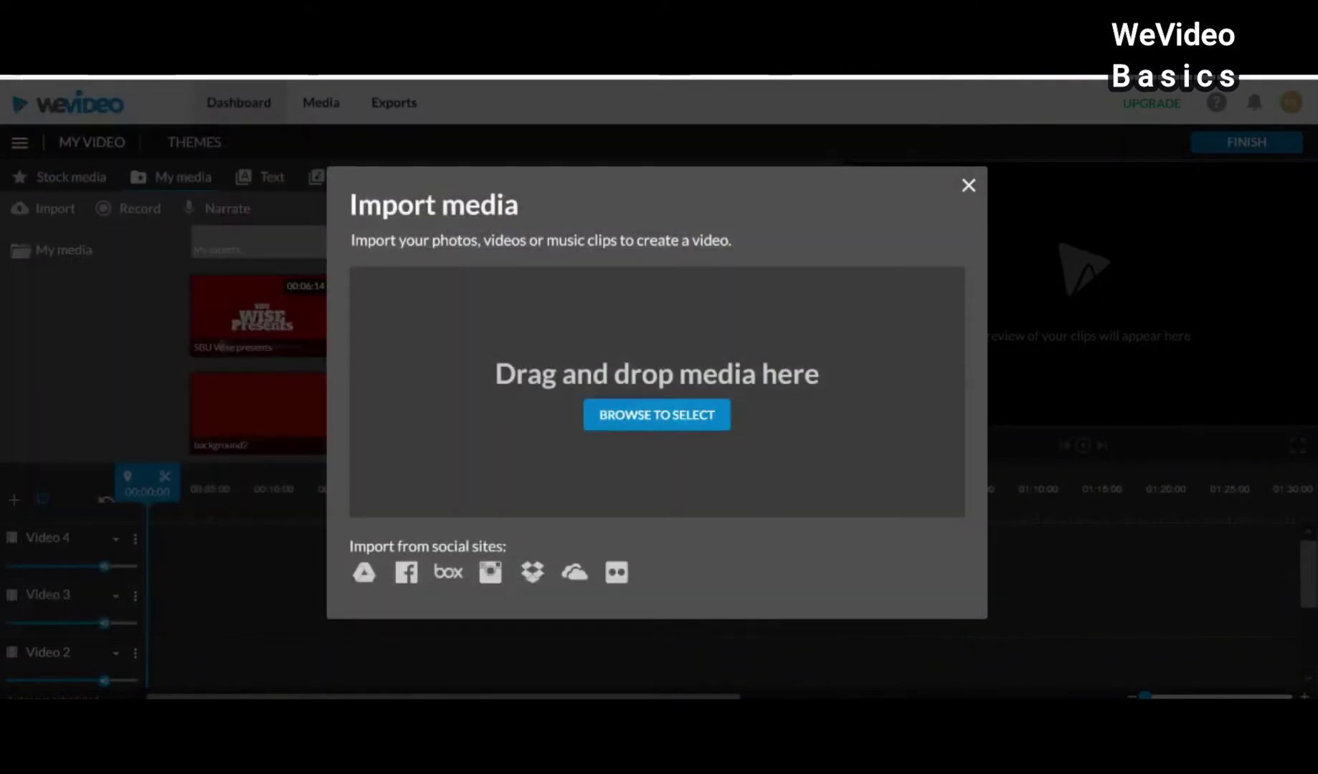
click(969, 186)
Step: Preview the zoom_1 clip from the uploaded media and pause its playback
scroll(418, 414, up, 1)
scroll(418, 413, down, 1)
click(418, 414)
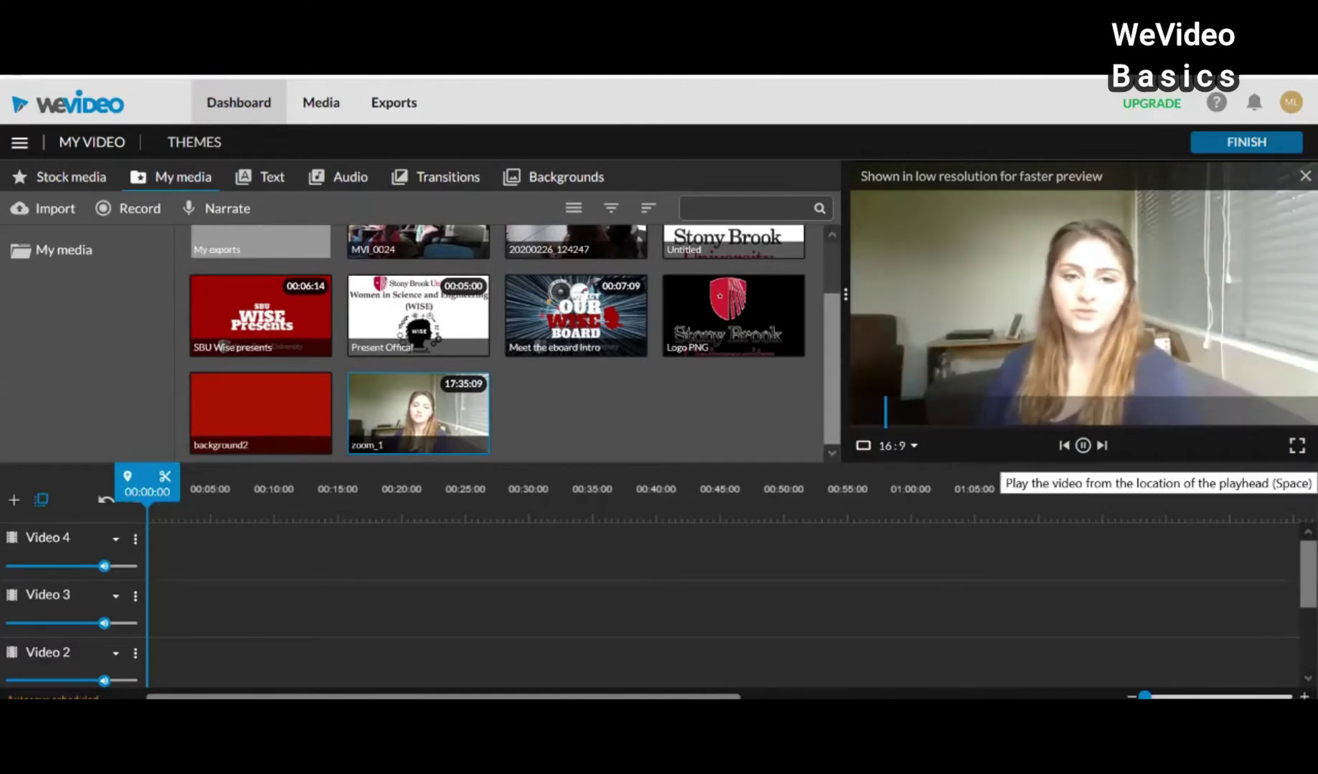
click(1083, 445)
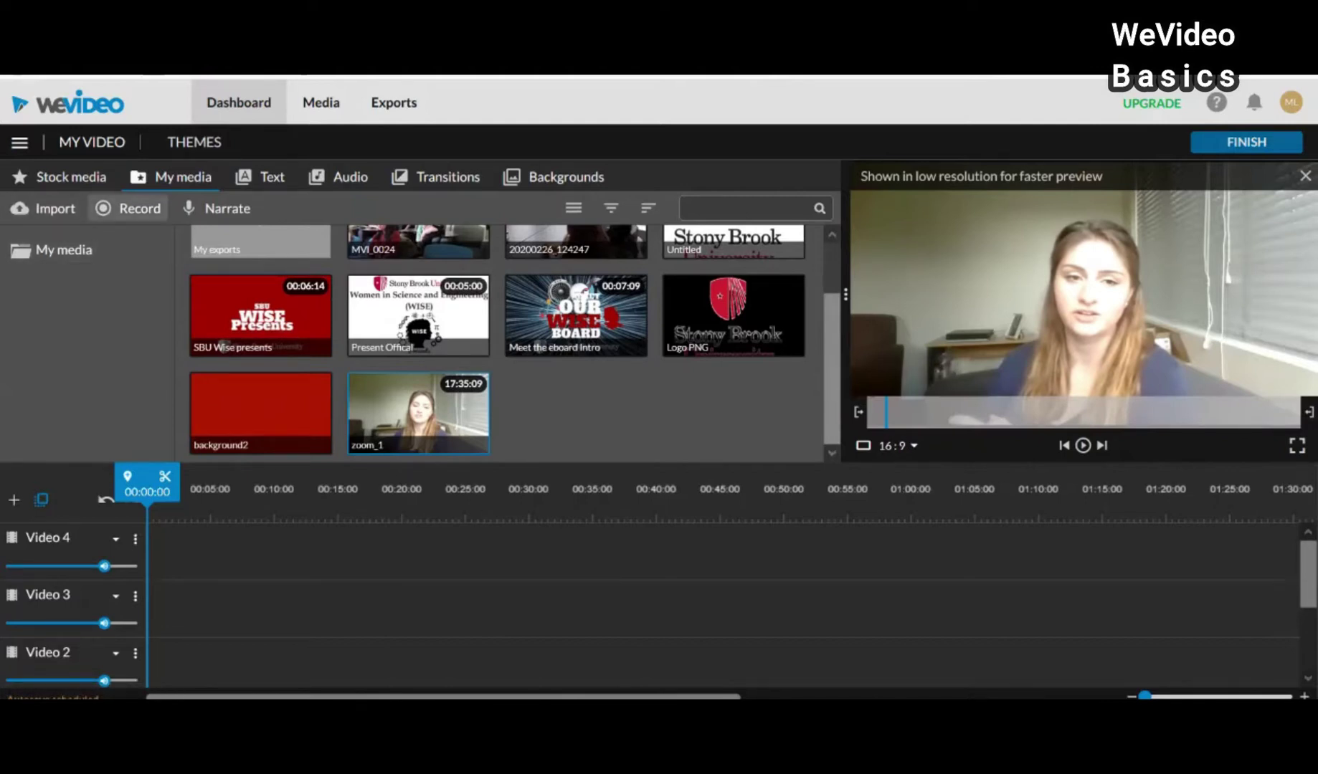
Step: Look through the available text styles, comparing the Callouts and Static title categories
click(262, 177)
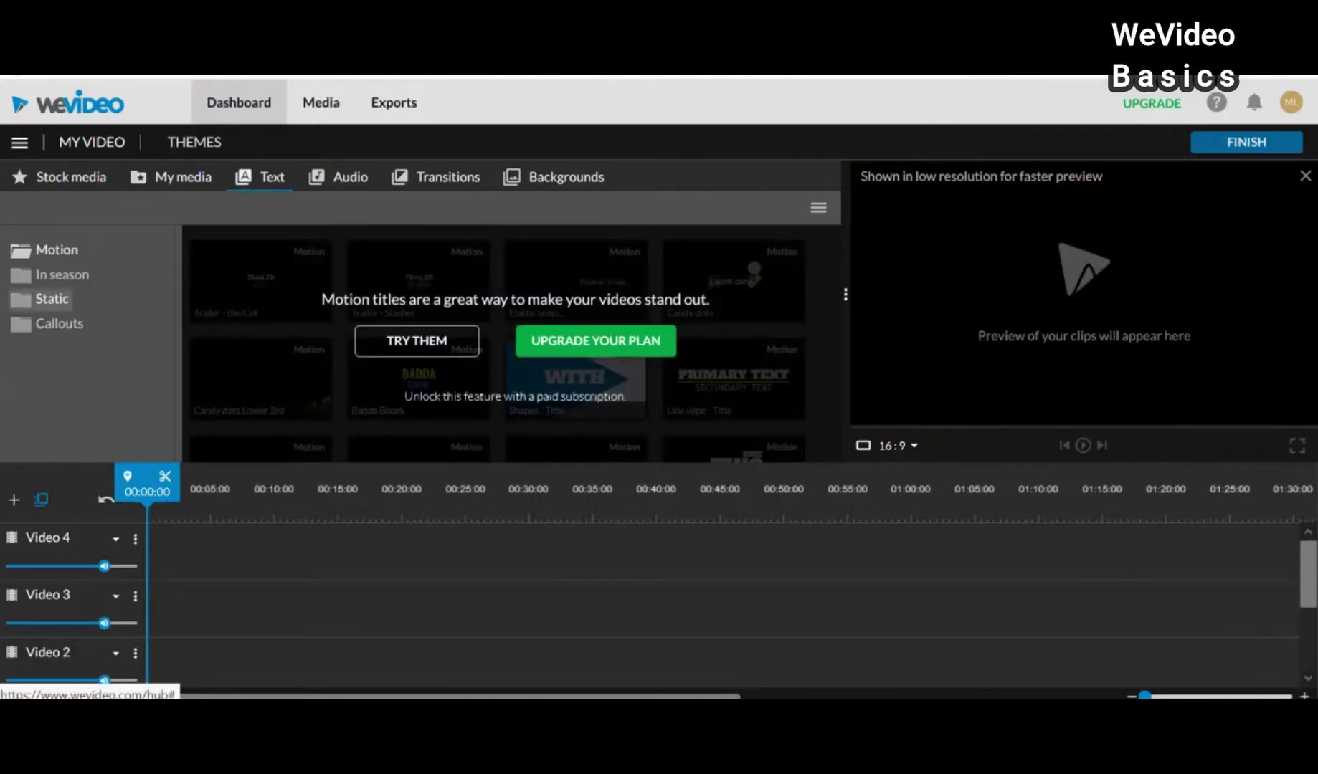
click(51, 299)
click(58, 324)
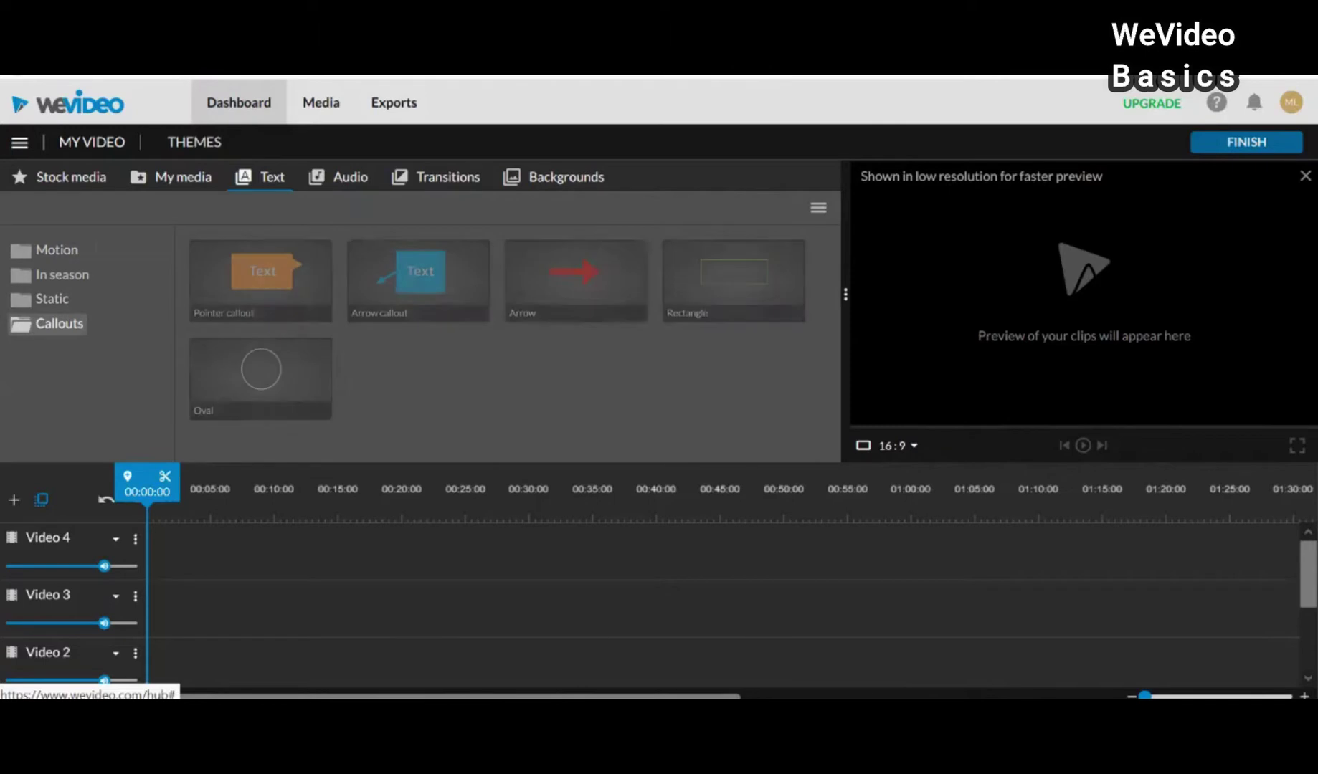
click(52, 299)
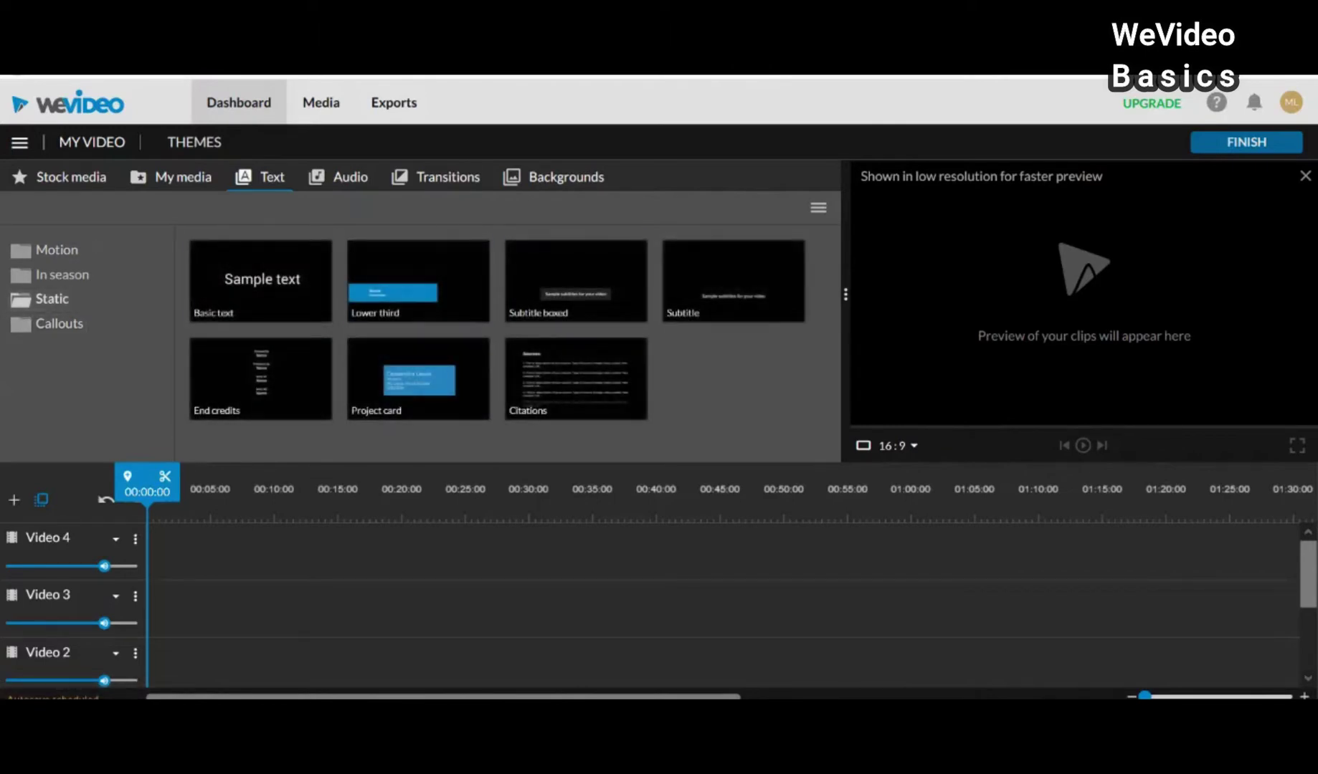
Step: Look through the free music tracks in the audio library
click(337, 177)
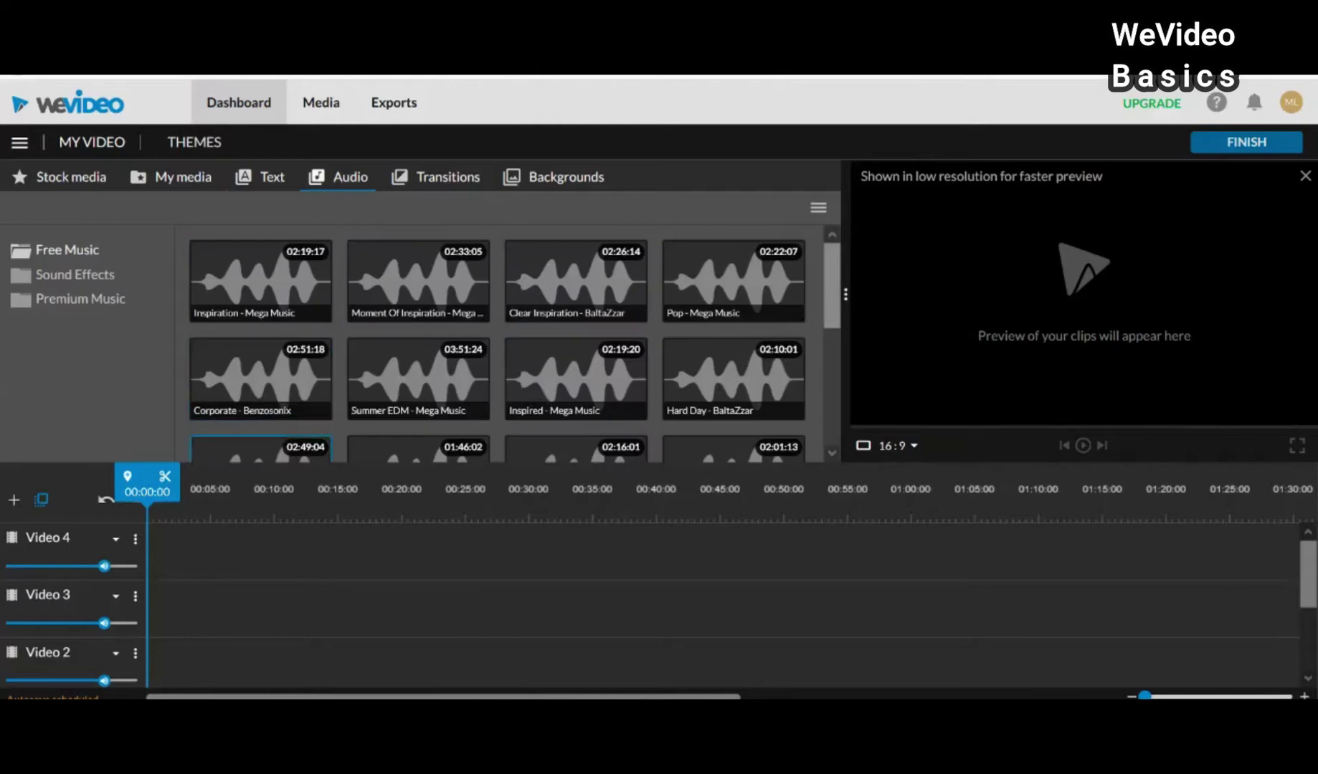
scroll(418, 402, down, 5)
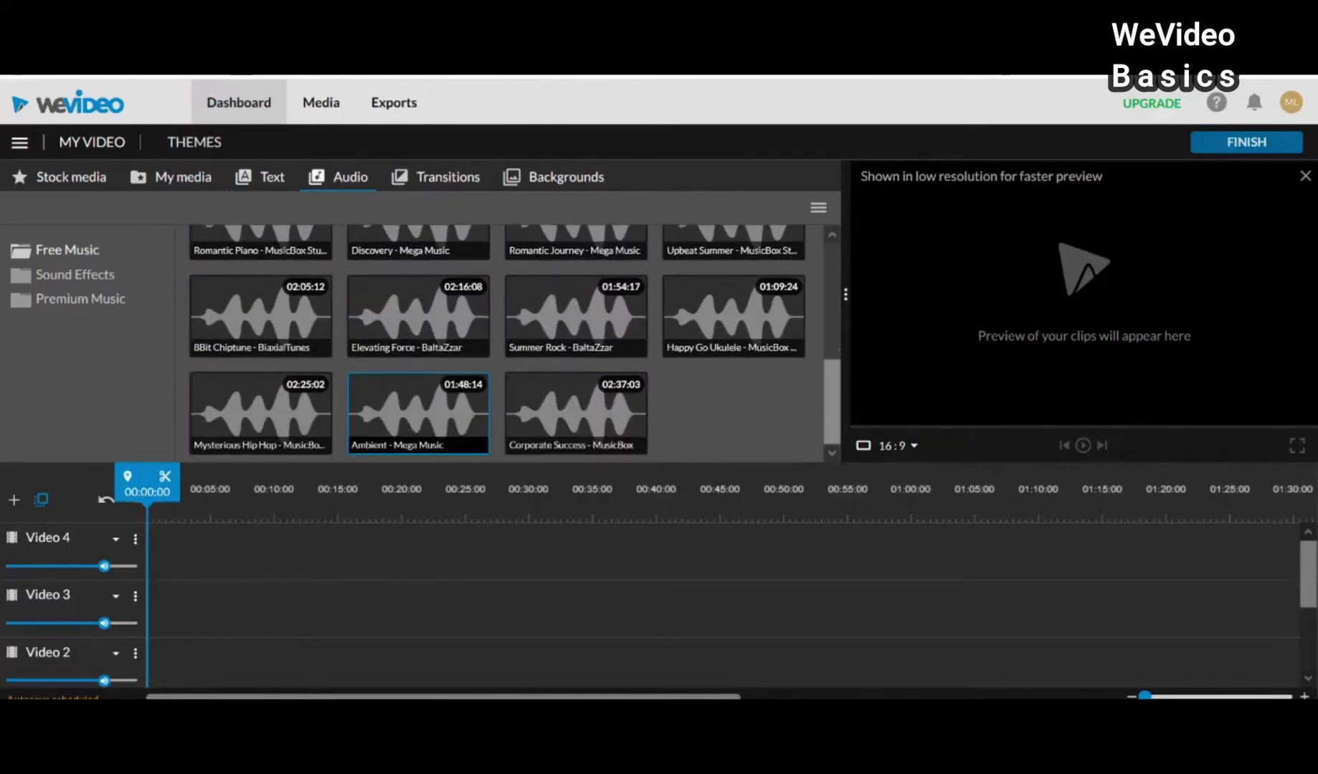
scroll(419, 402, up, 3)
scroll(418, 401, down, 2)
scroll(418, 402, up, 2)
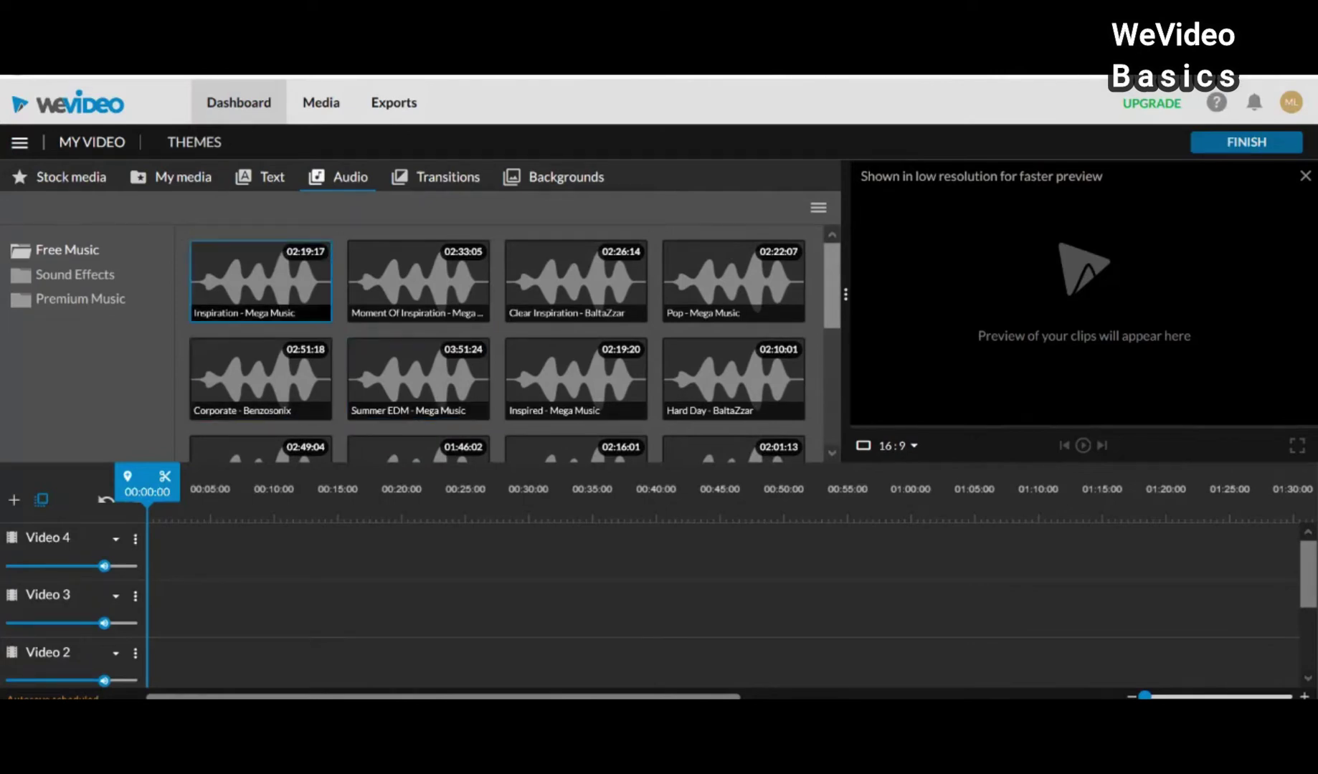
Step: Find the Cafe sound in the Events sound effects, preview it, and pause the playback
click(75, 275)
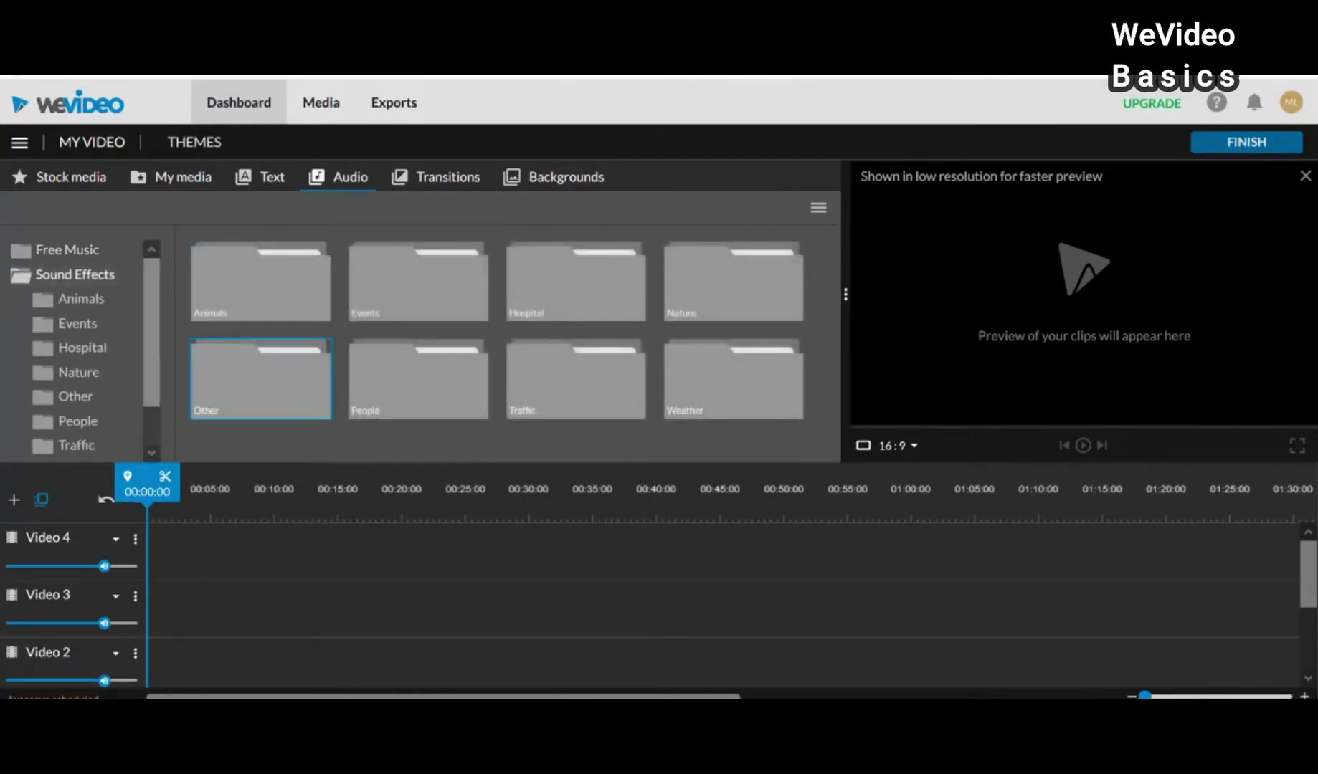
scroll(75, 350, down, 2)
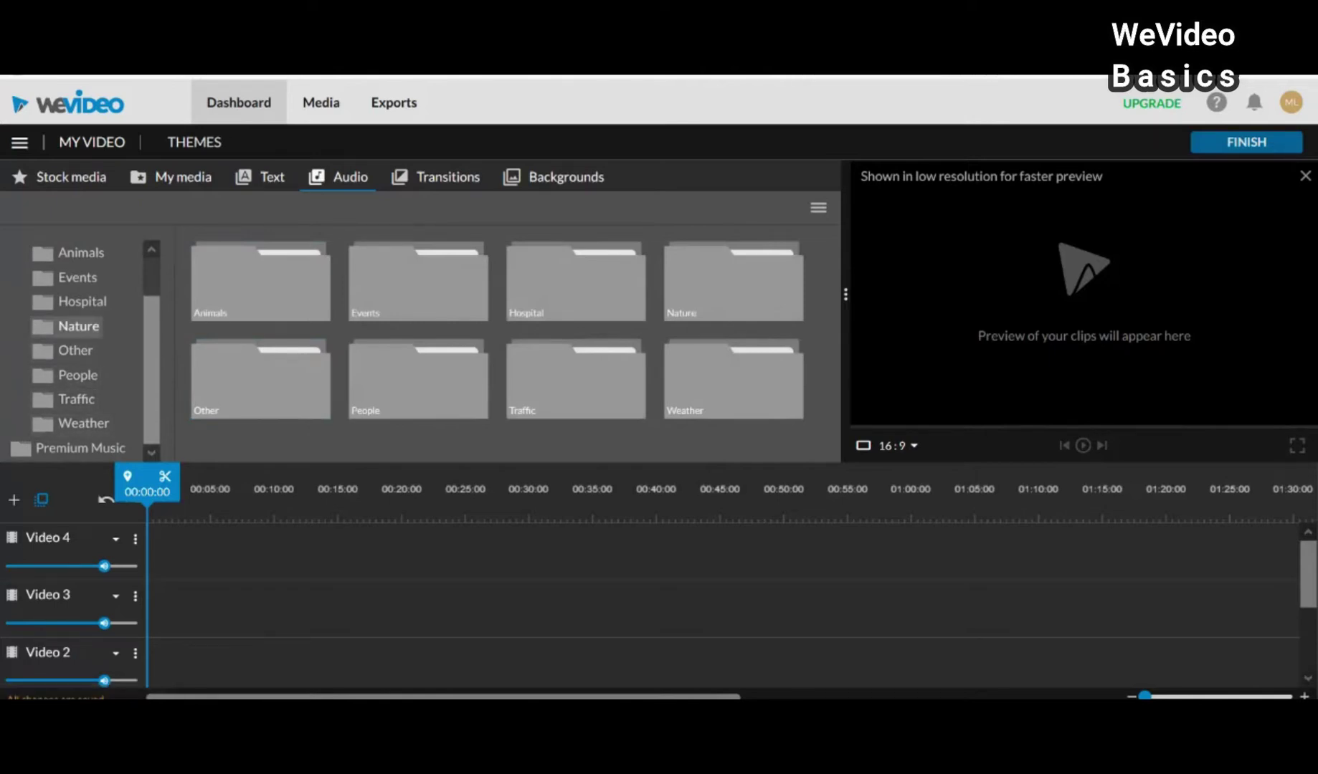
click(77, 278)
scroll(260, 301, down, 5)
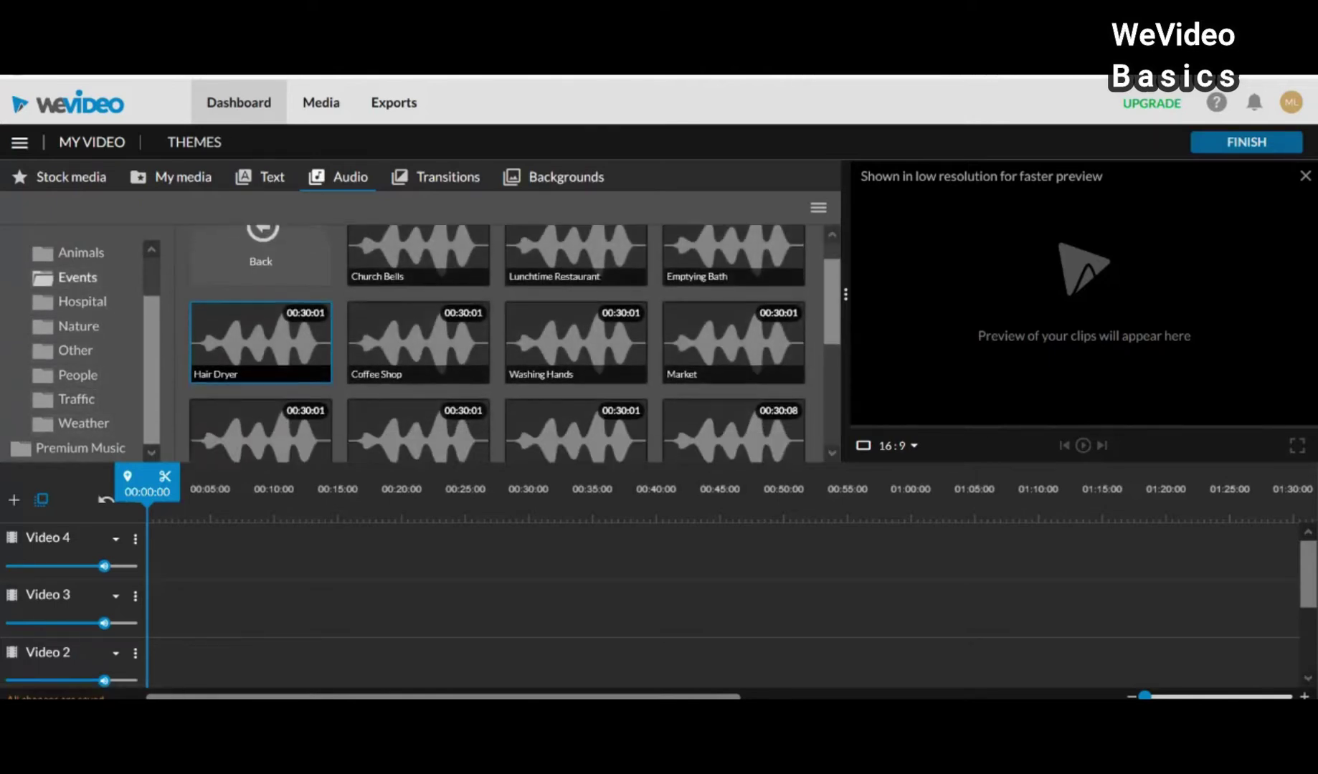
scroll(261, 287, down, 1)
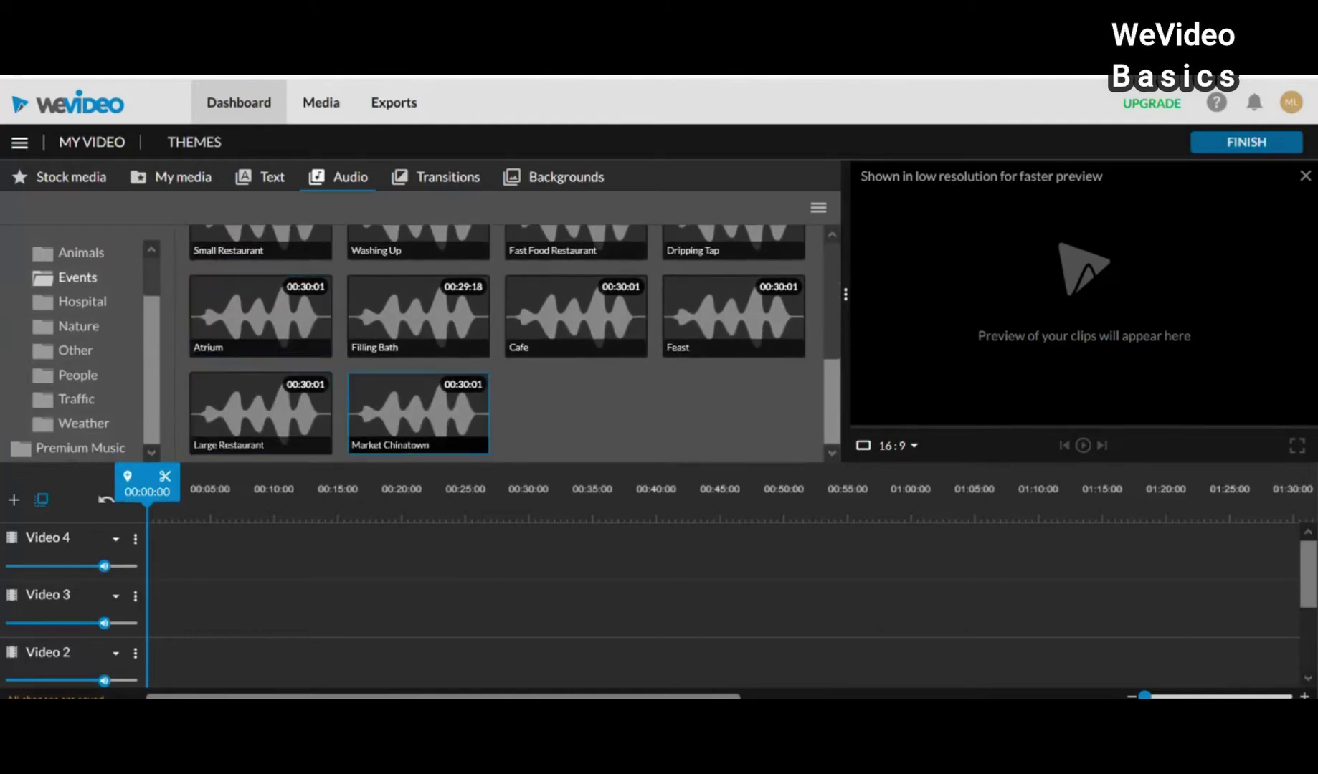
click(576, 316)
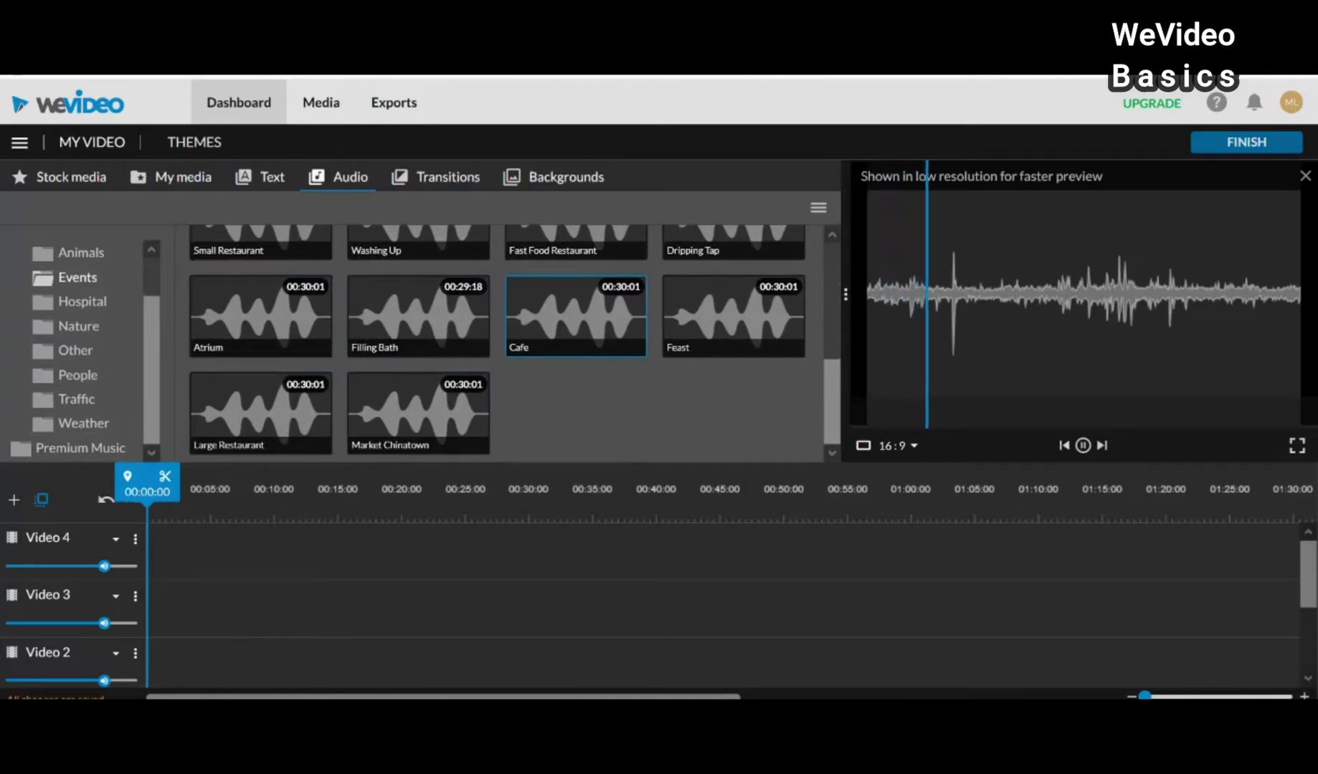
key(space)
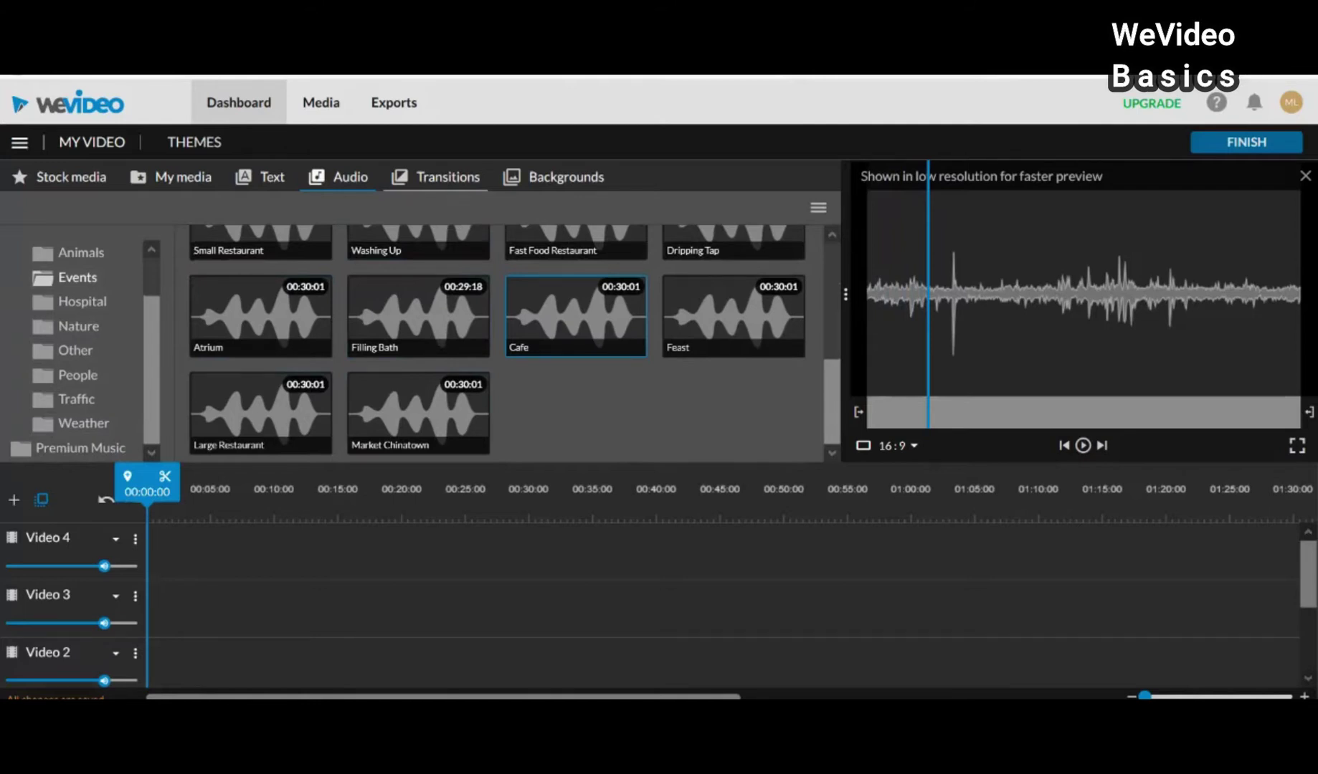
Step: Preview the Cross blur, Dip To White, Burn and Cross dissolve transitions from the Standard set
click(448, 177)
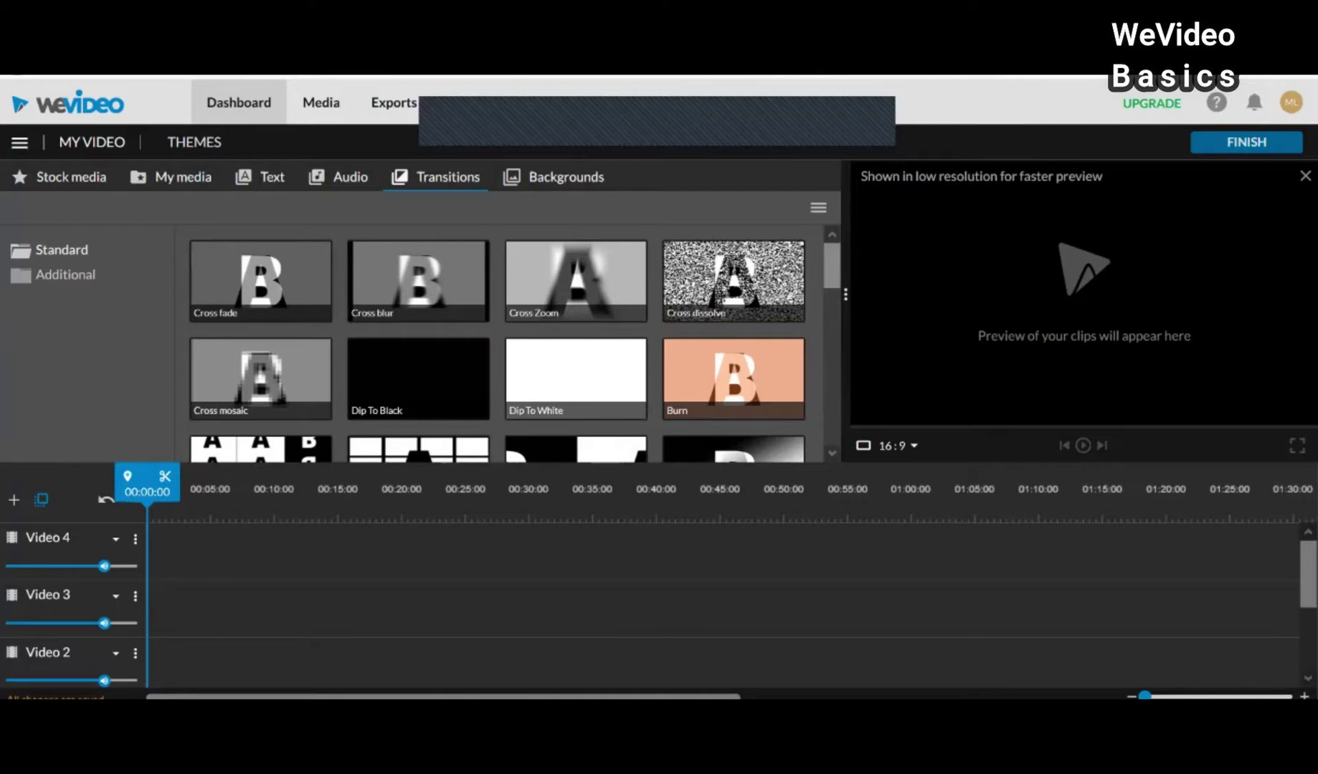
click(419, 282)
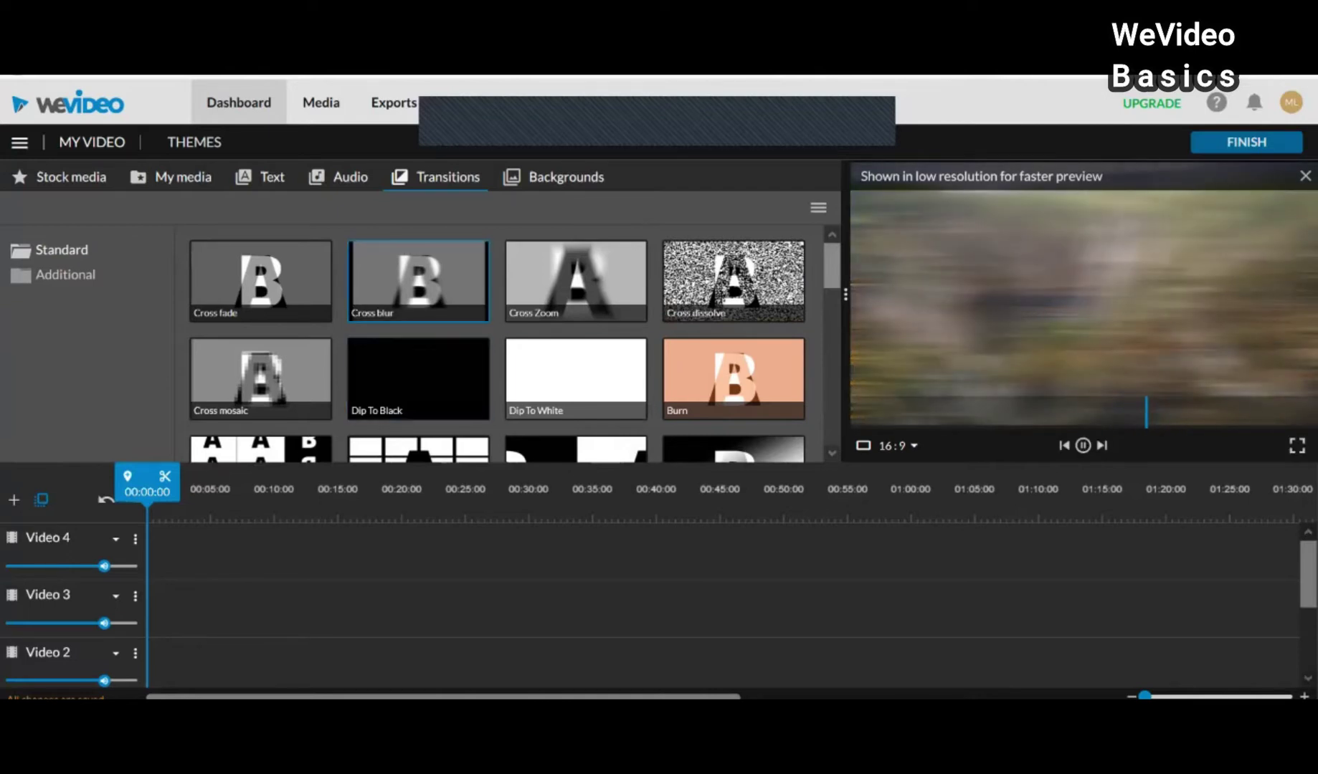
click(576, 378)
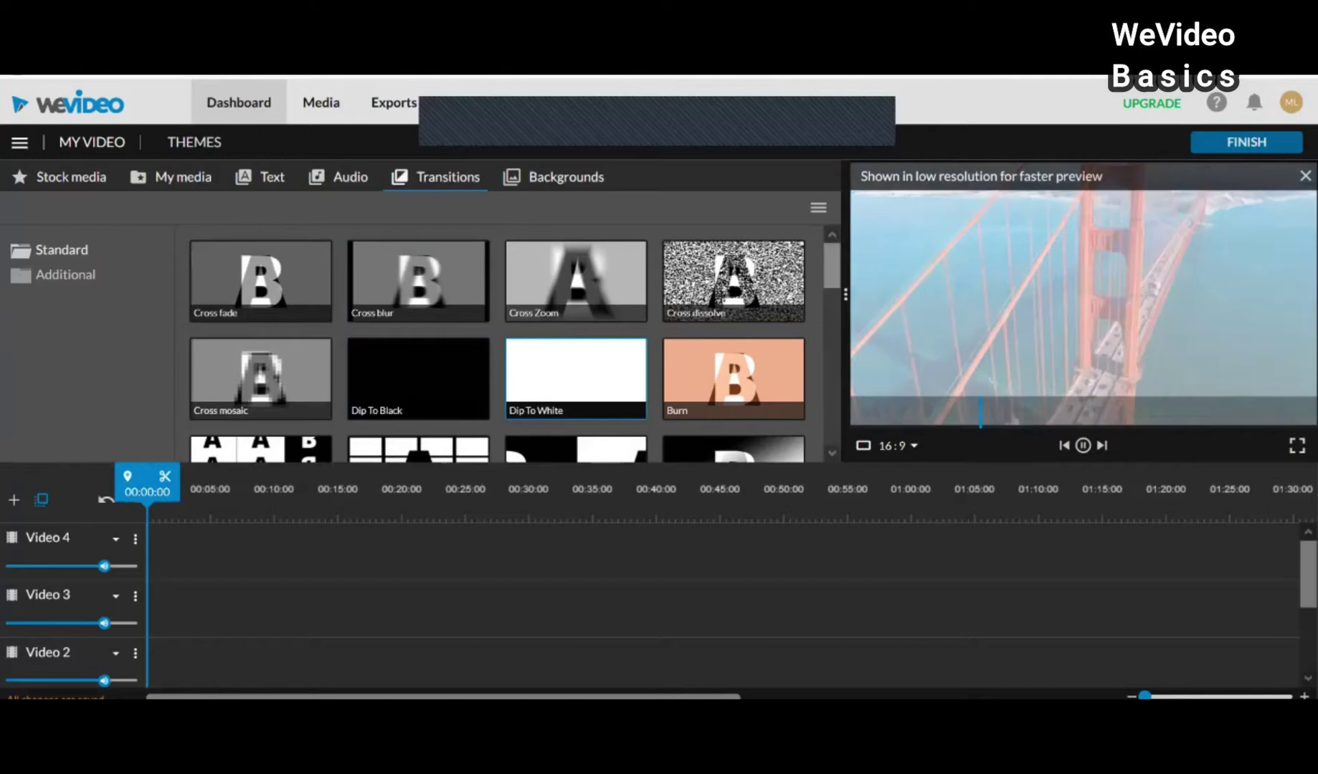
click(734, 378)
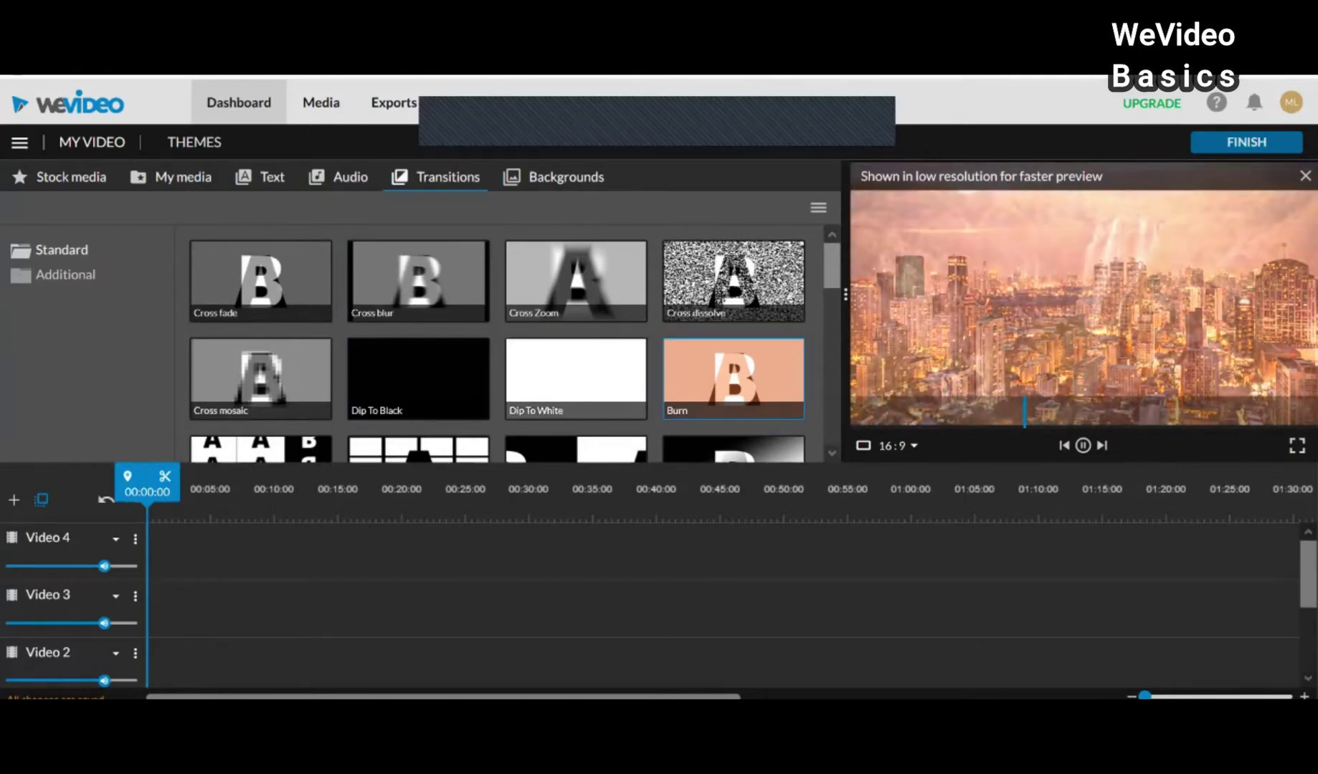
click(734, 282)
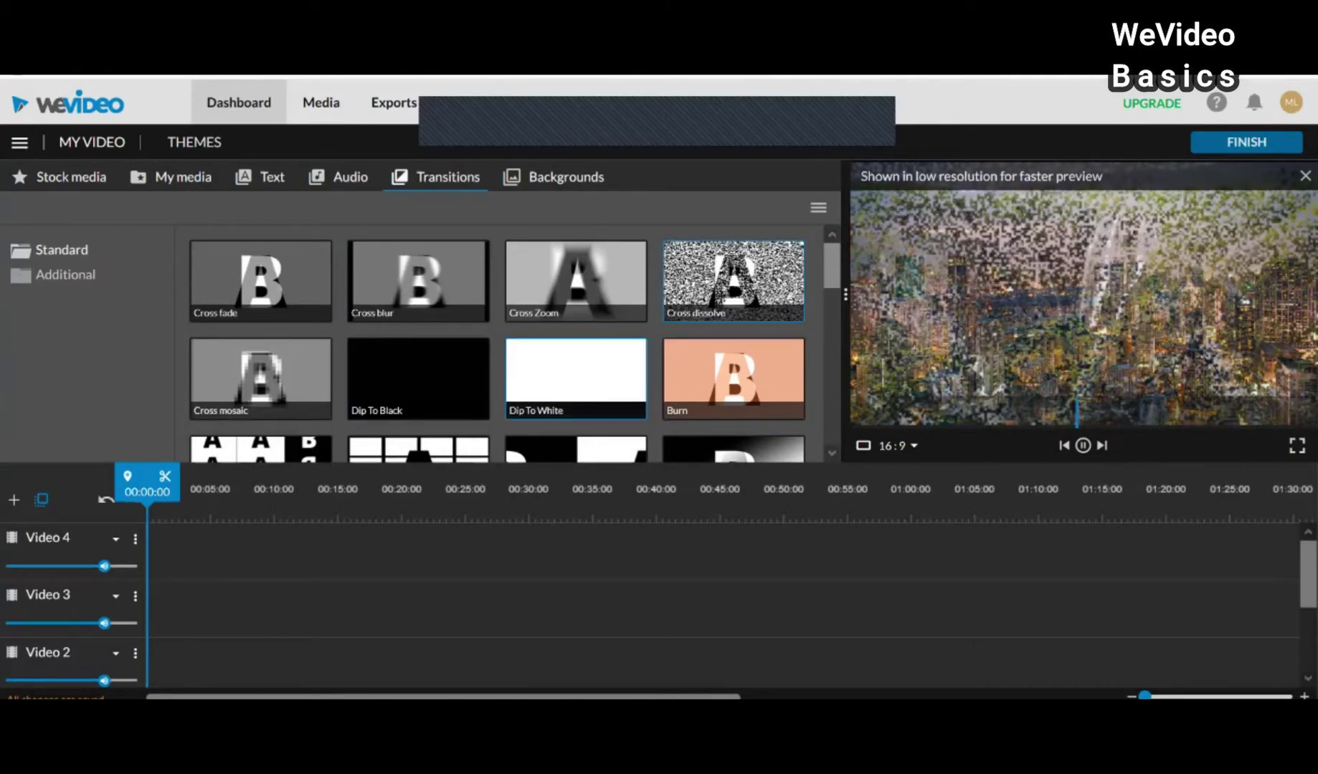
Step: Look through the animated backgrounds and preview the Hyperspace background
click(554, 177)
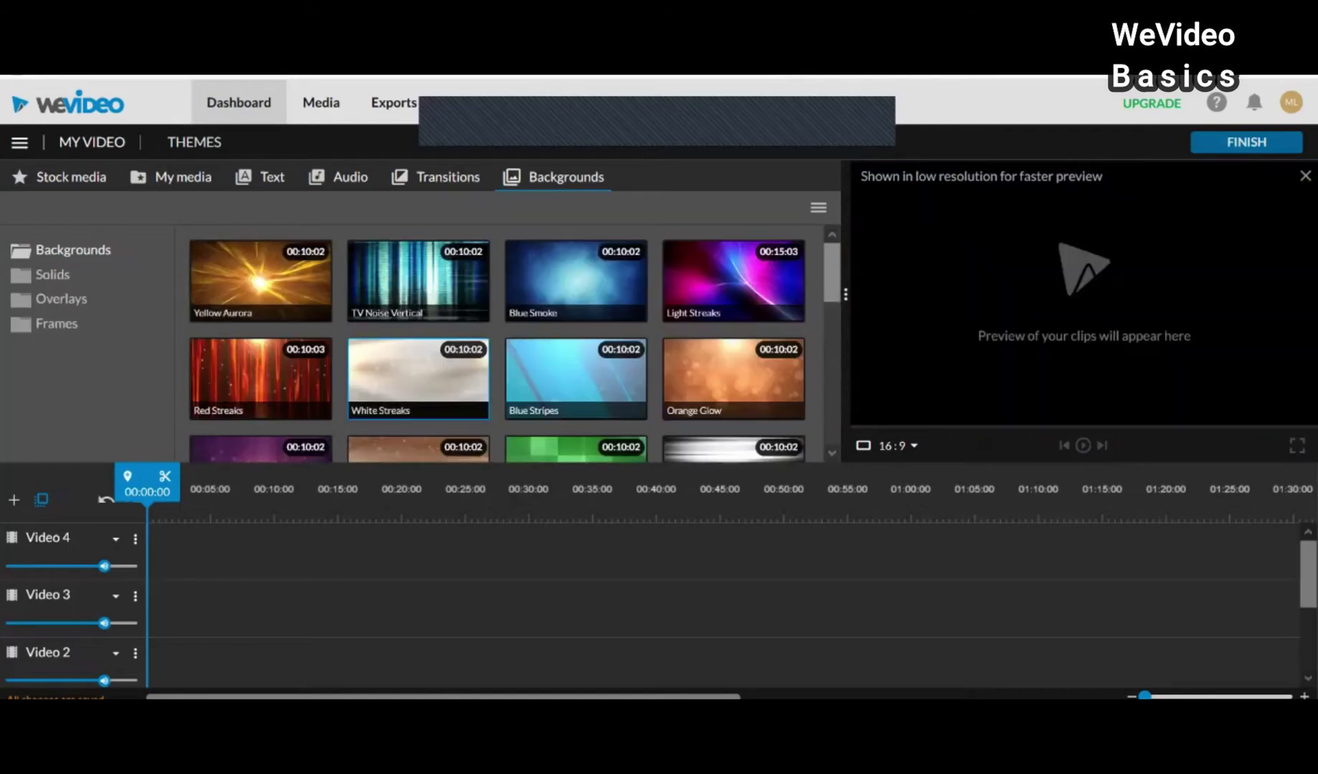
scroll(418, 379, down, 6)
scroll(418, 378, up, 6)
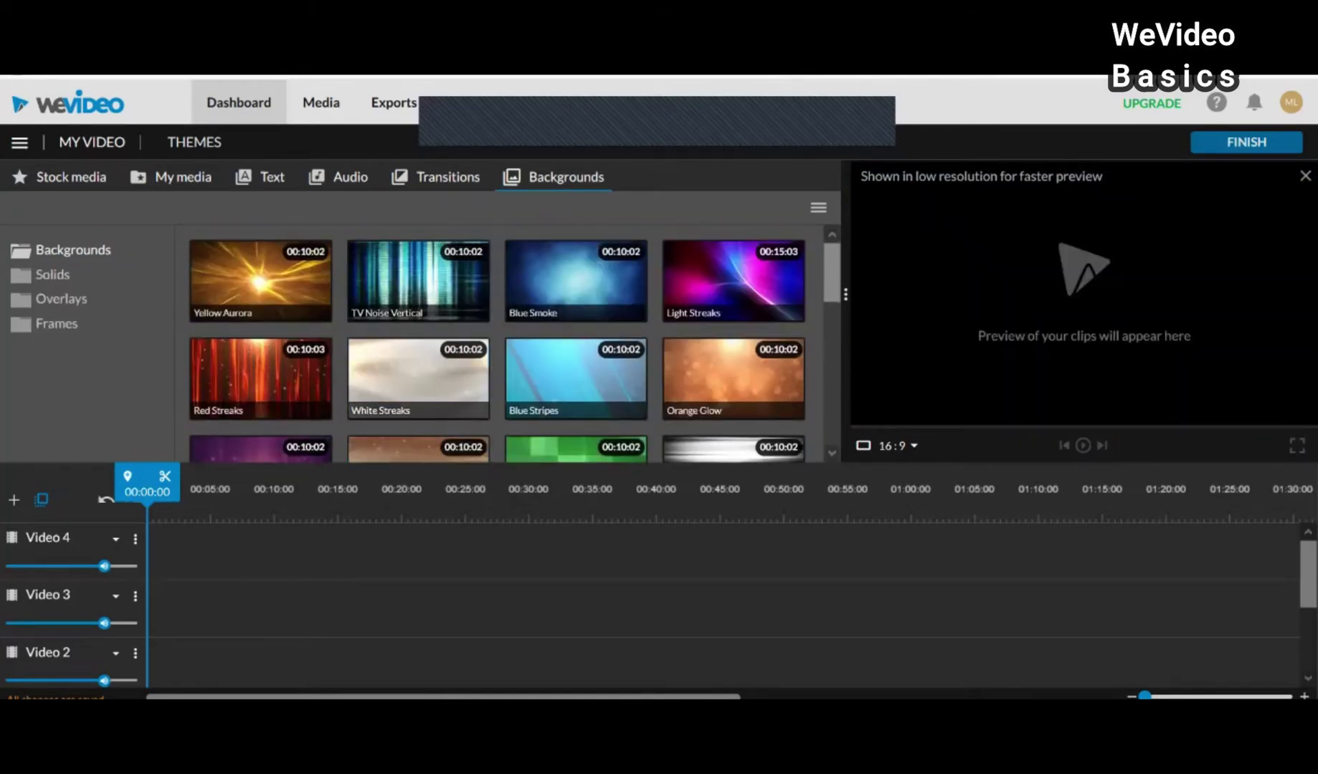
scroll(502, 343, down, 6)
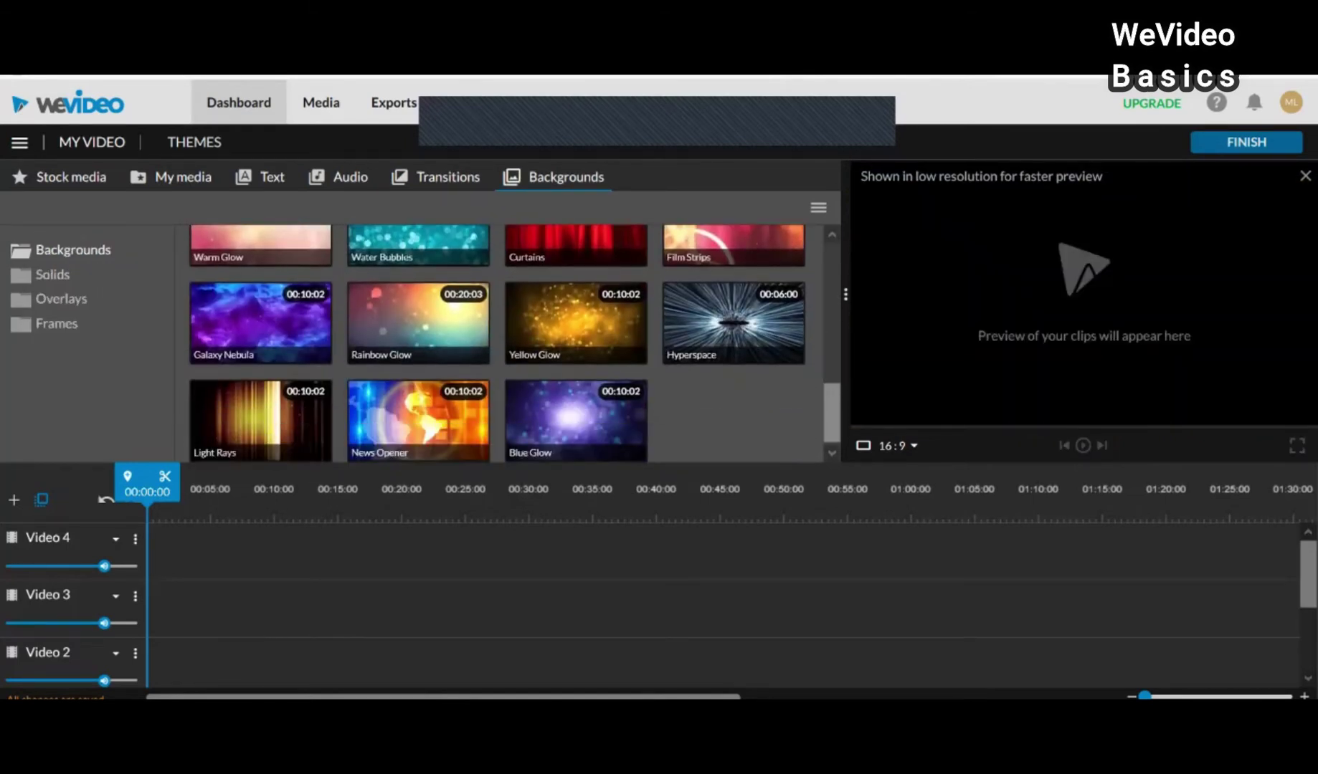
click(732, 324)
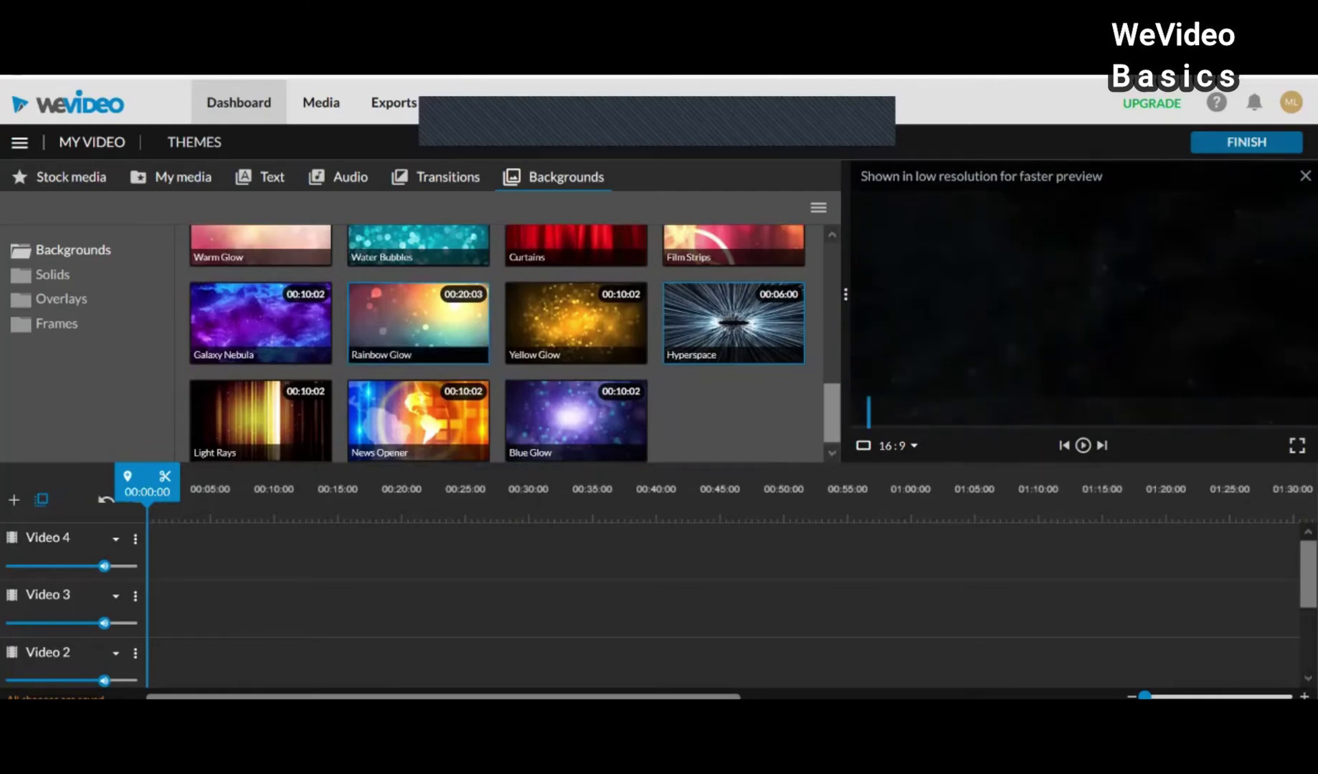
scroll(418, 323, up, 5)
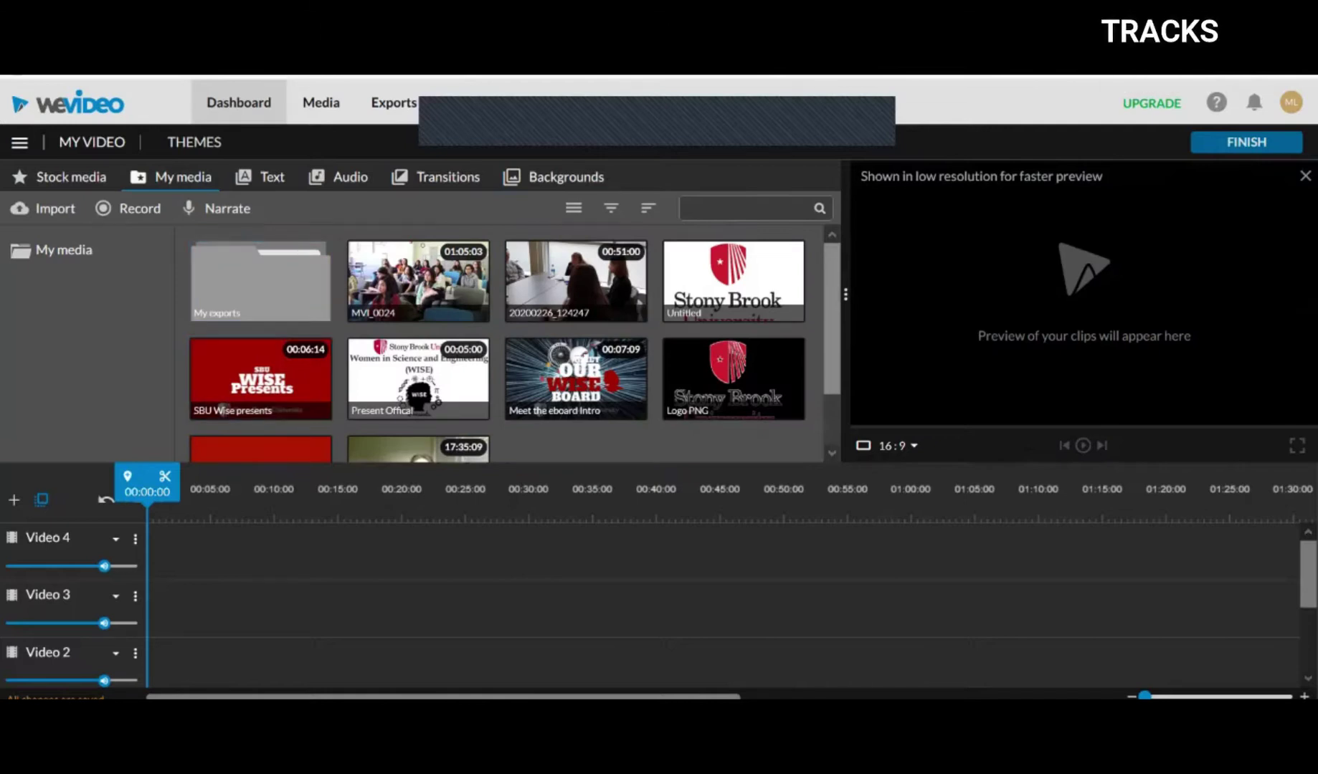
Step: Look through the uploaded media and the timeline's tracks, and zoom the timeline out to 10-second ruler intervals
scroll(502, 343, down, 2)
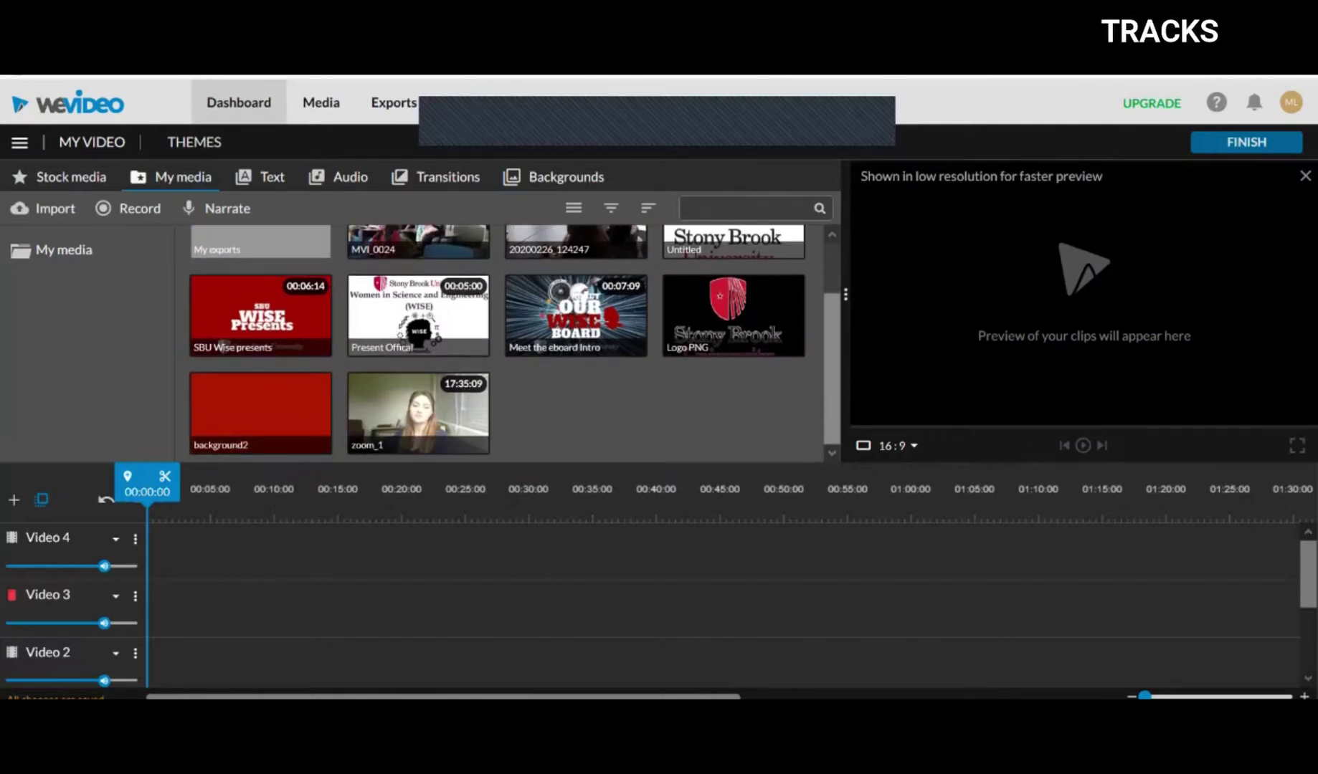
scroll(717, 602, down, 2)
scroll(717, 603, up, 2)
scroll(717, 603, down, 2)
scroll(717, 603, up, 2)
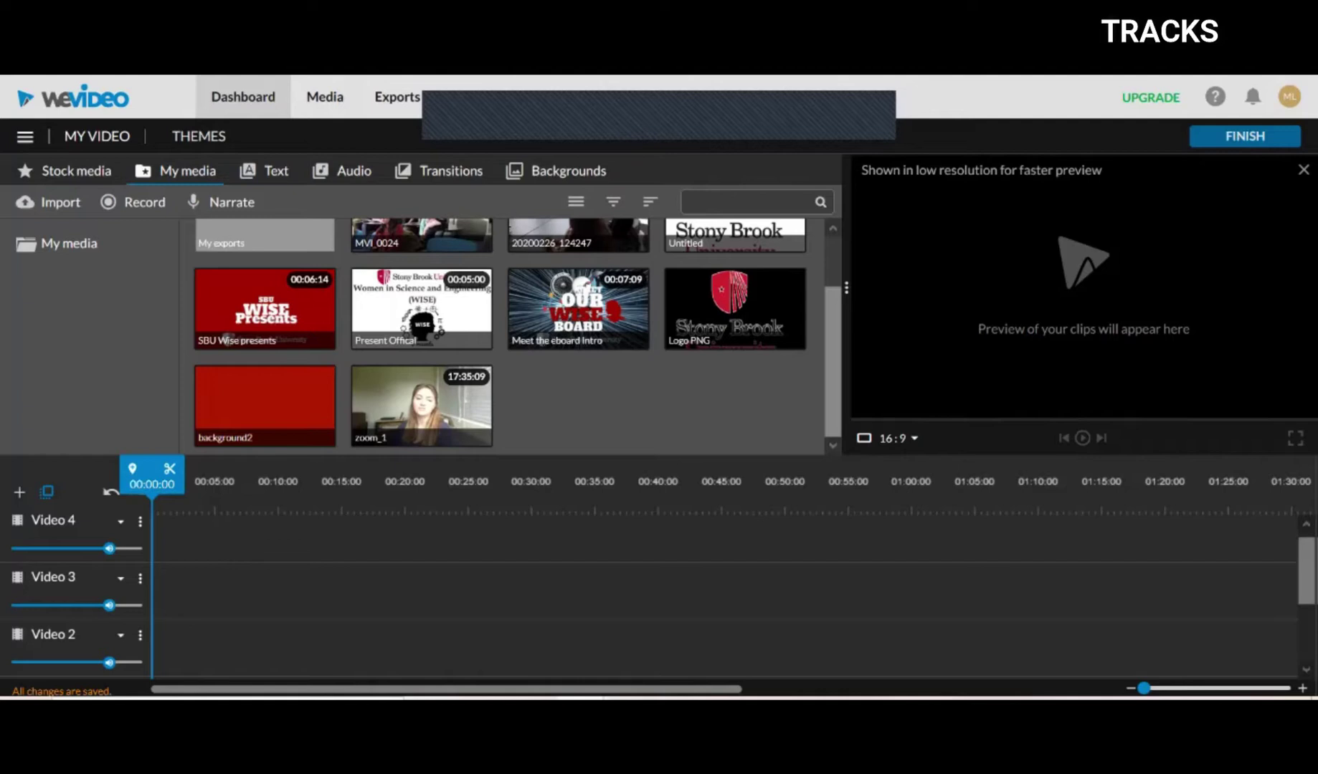
mouse_move(1144, 688)
mouse_down()
mouse_move(1160, 688)
mouse_move(1143, 689)
mouse_up()
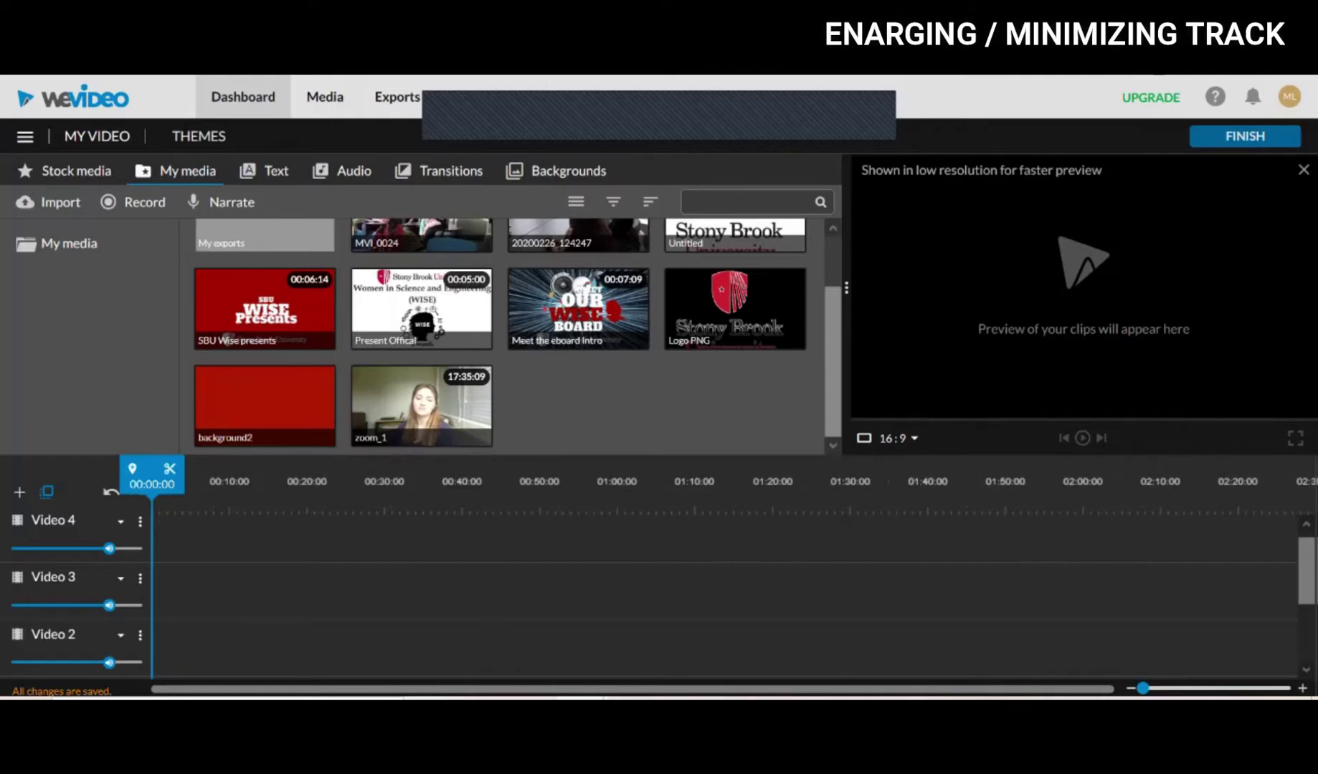
Step: Zoom the timeline in to enlarge the tracks and zoom back out to 10-second ruler intervals
drag(1142, 688, 1207, 689)
key(minus)
key(minus)
key(minus)
key(minus)
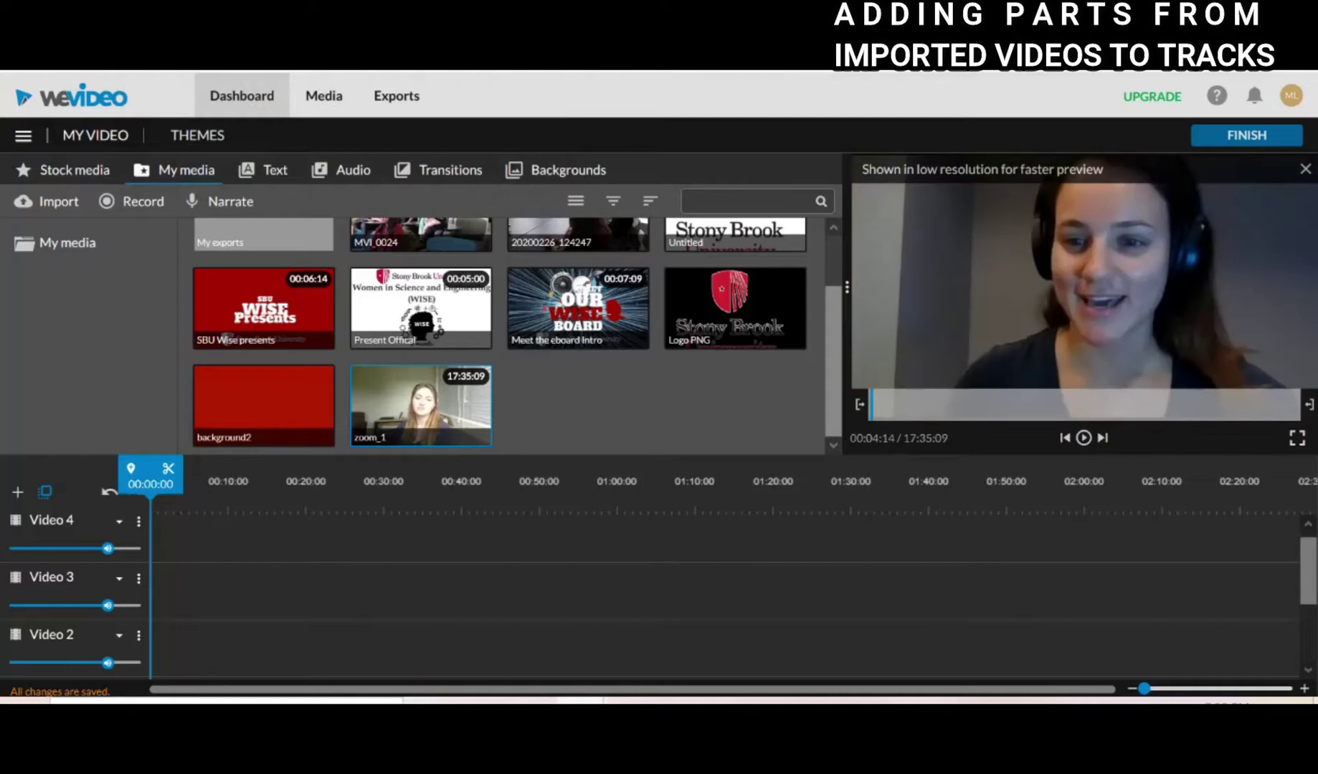
Step: Trim the start of the zoom_1 source video to about its midpoint and place it at the beginning of the Video 1 track
click(1109, 405)
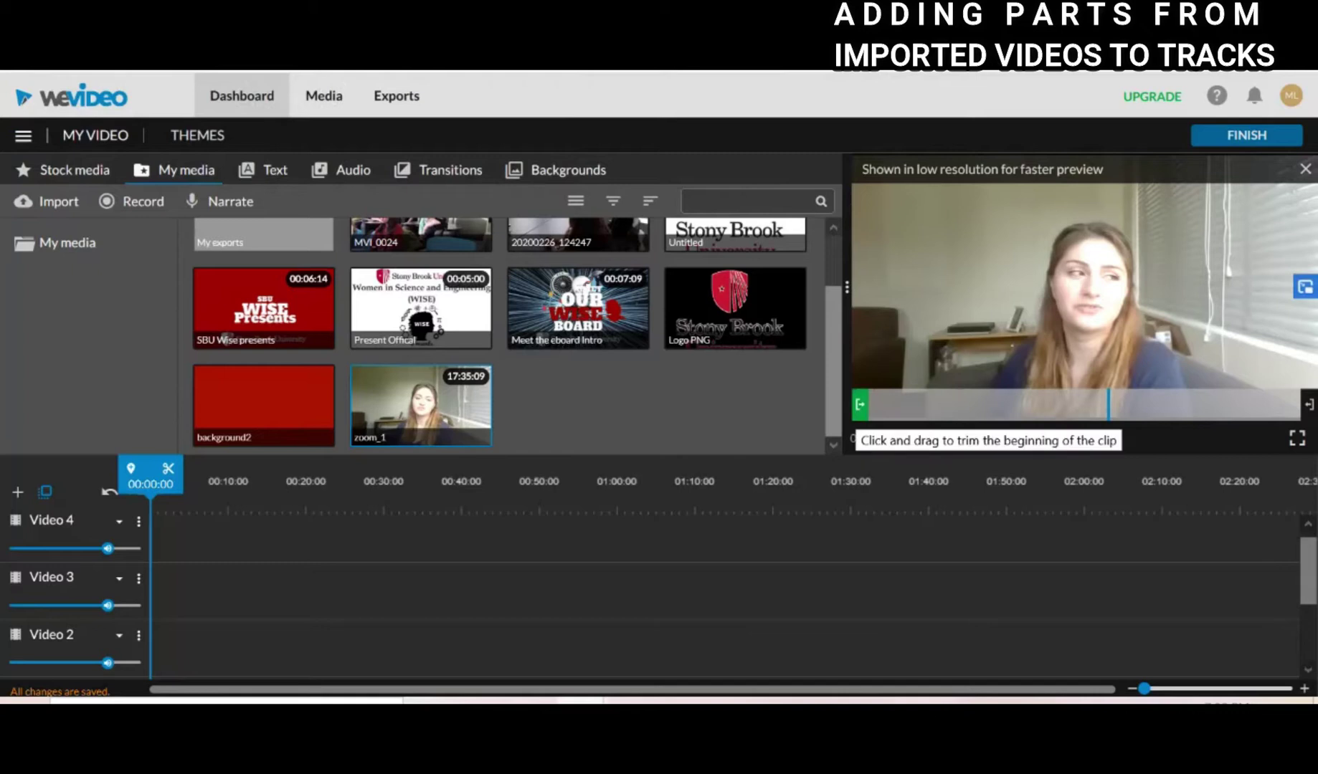
drag(860, 404, 1073, 404)
drag(422, 417, 183, 658)
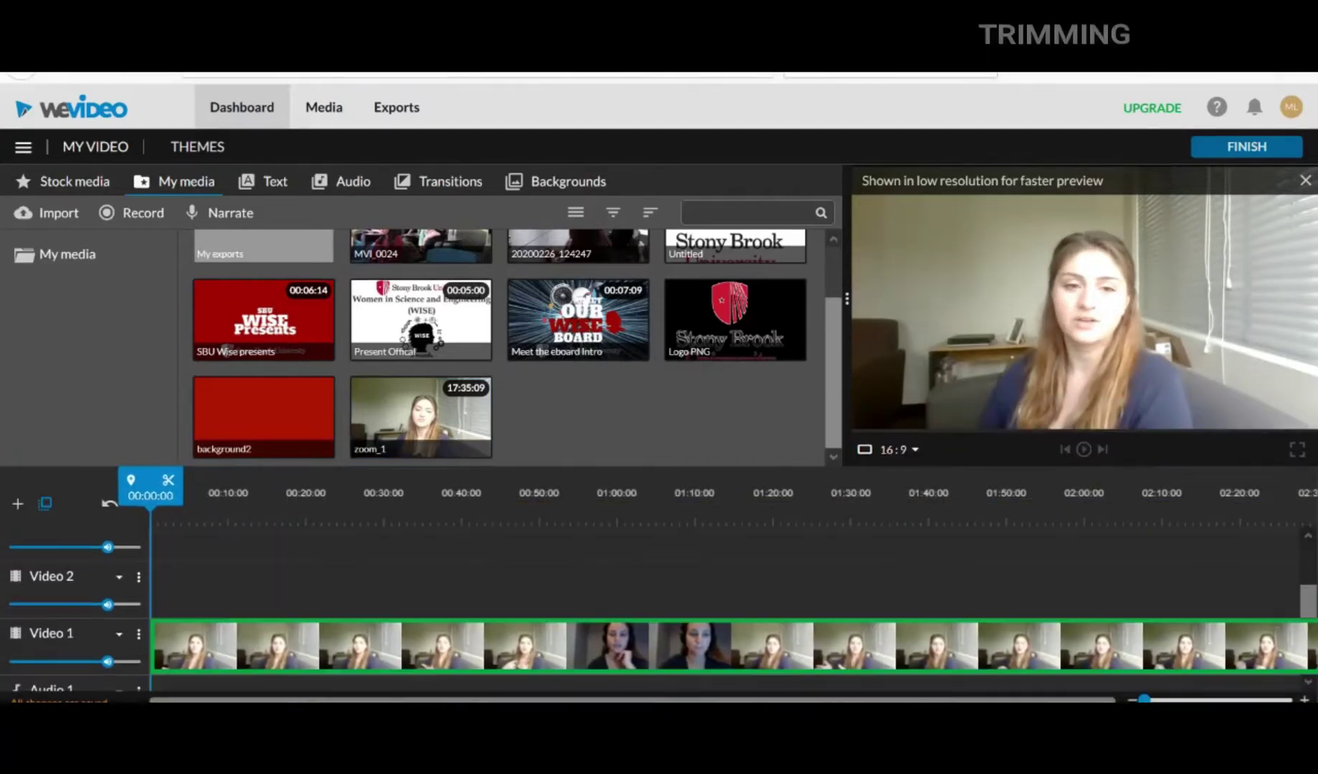
Step: Split the zoom_1 clip on Video 1 at 00:56:06, delete the part before the cut and move the remainder to the track's start
key(space)
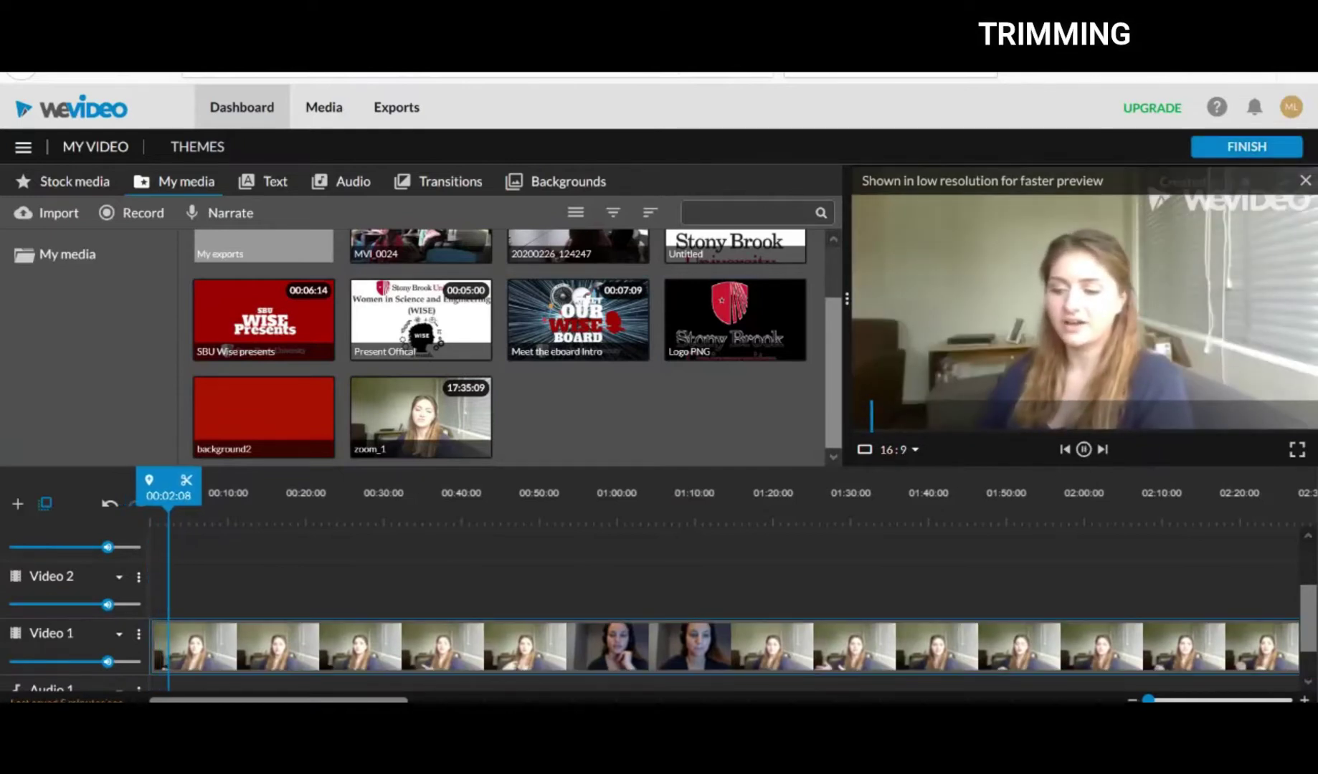
key(space)
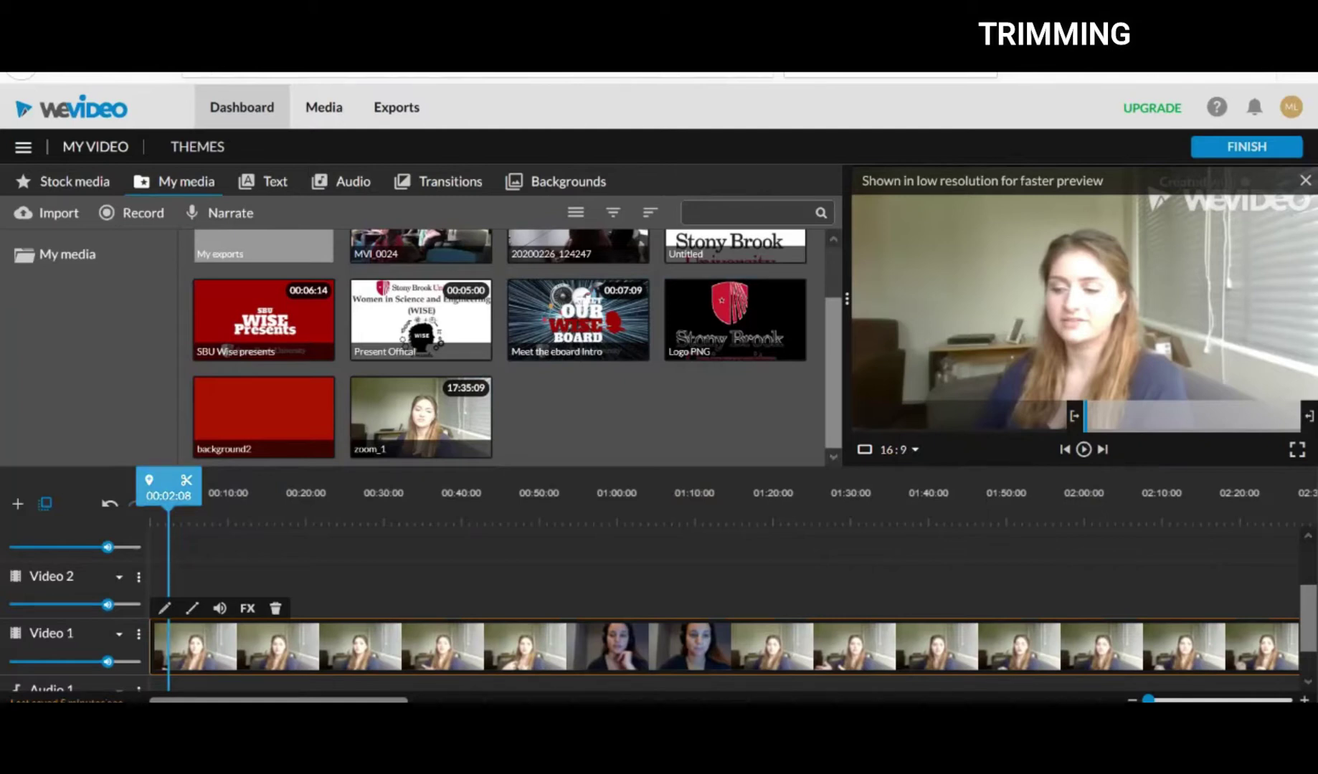
drag(169, 487, 609, 487)
click(727, 645)
click(588, 637)
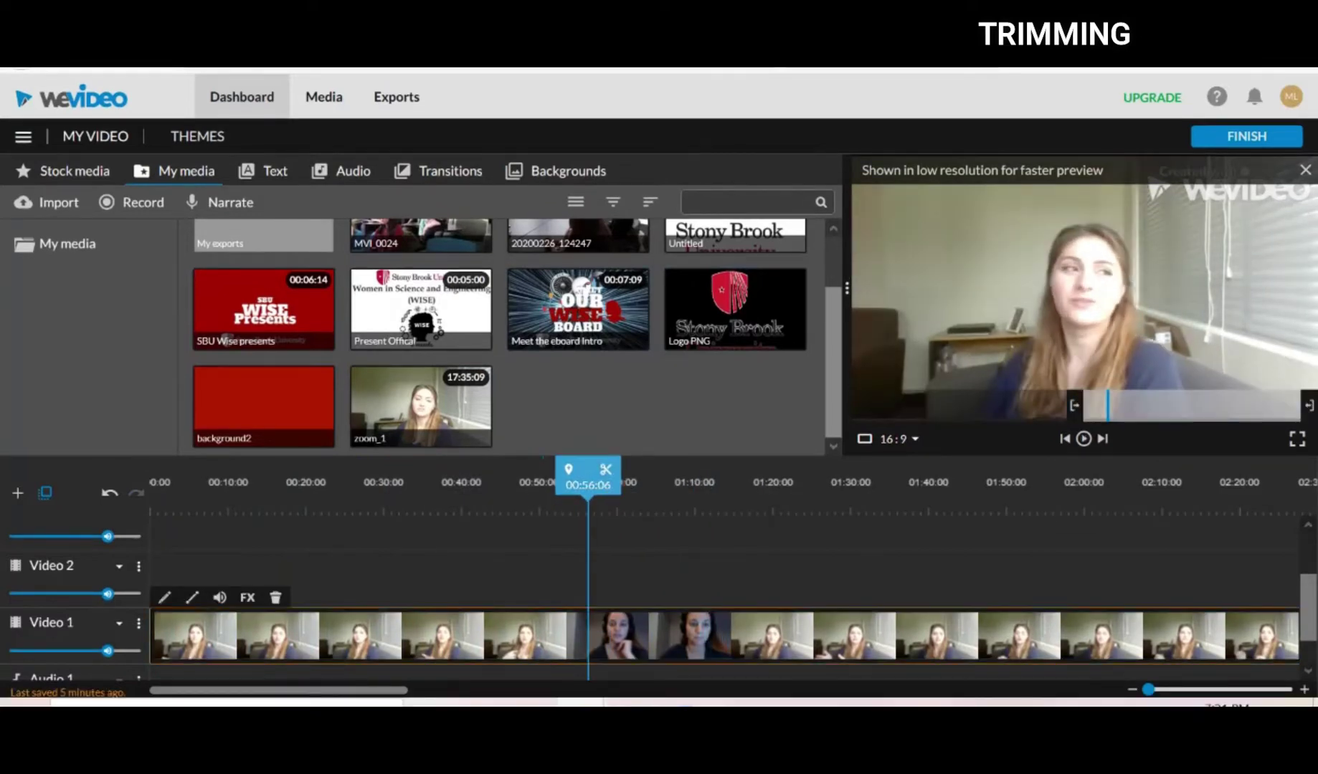
click(606, 471)
key(Delete)
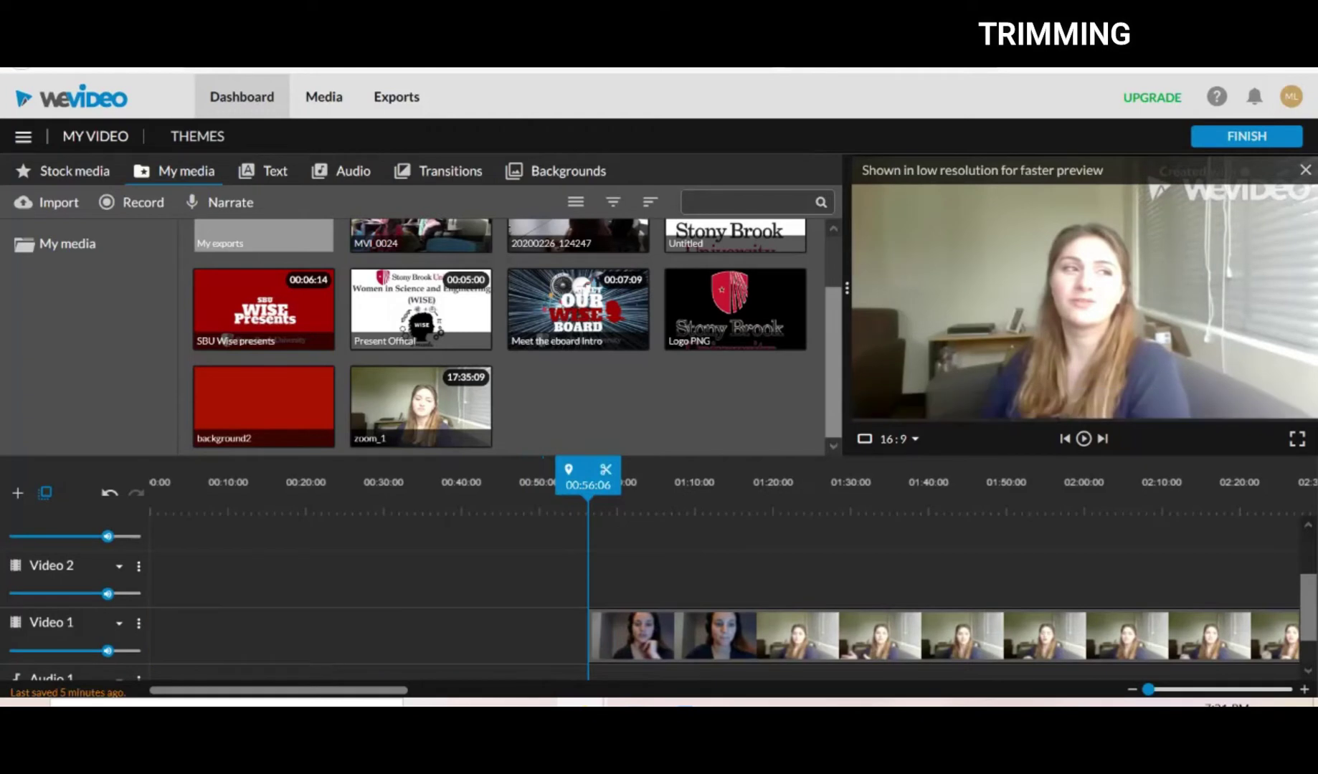
drag(649, 635, 208, 635)
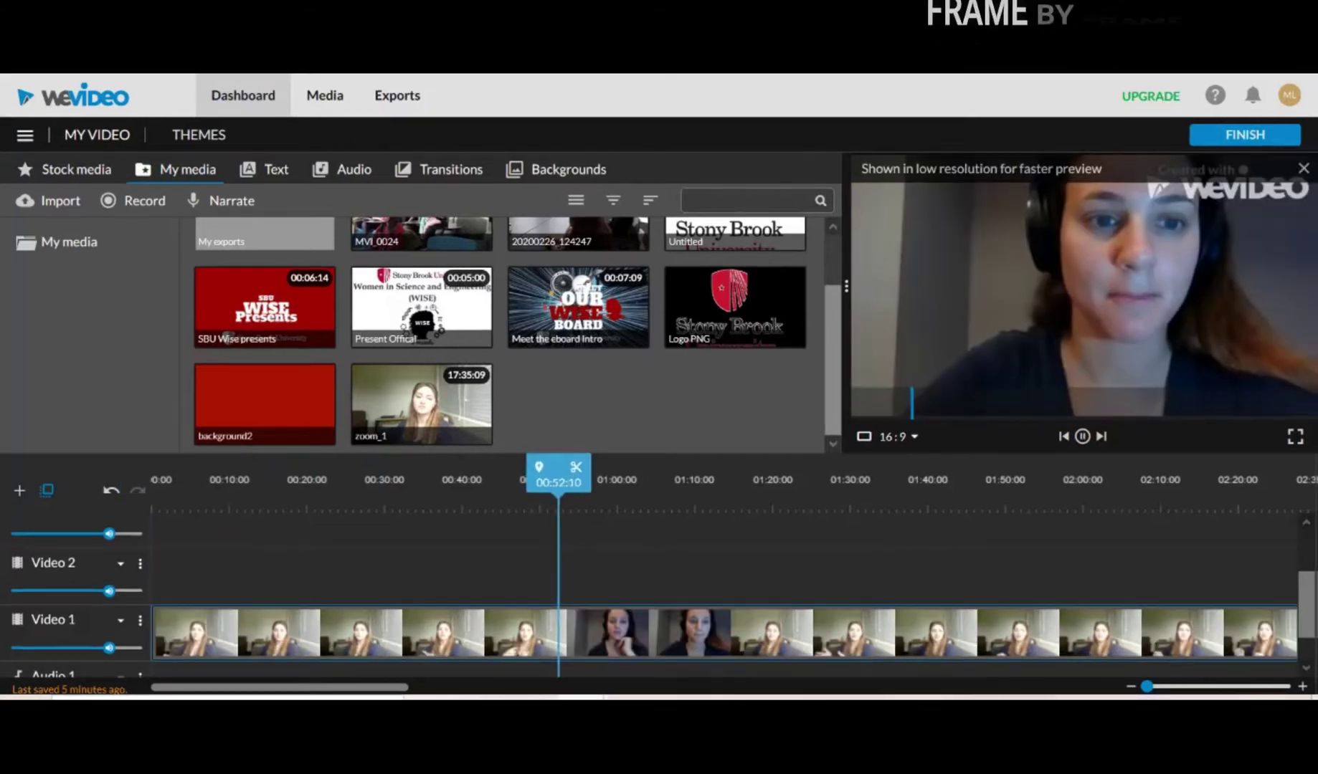
Step: Pause the playback and delete the section of the Video 1 clip after the cut at about 01:39
key(space)
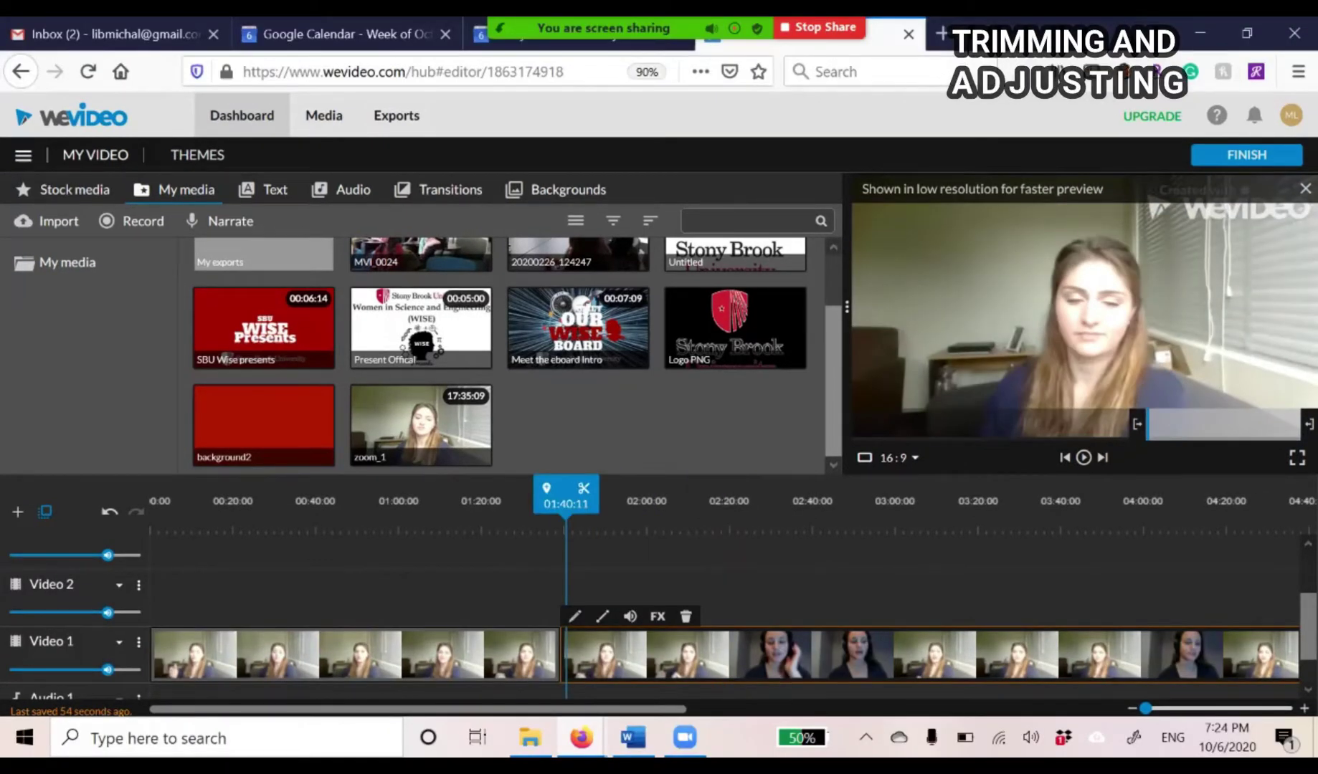
key(Delete)
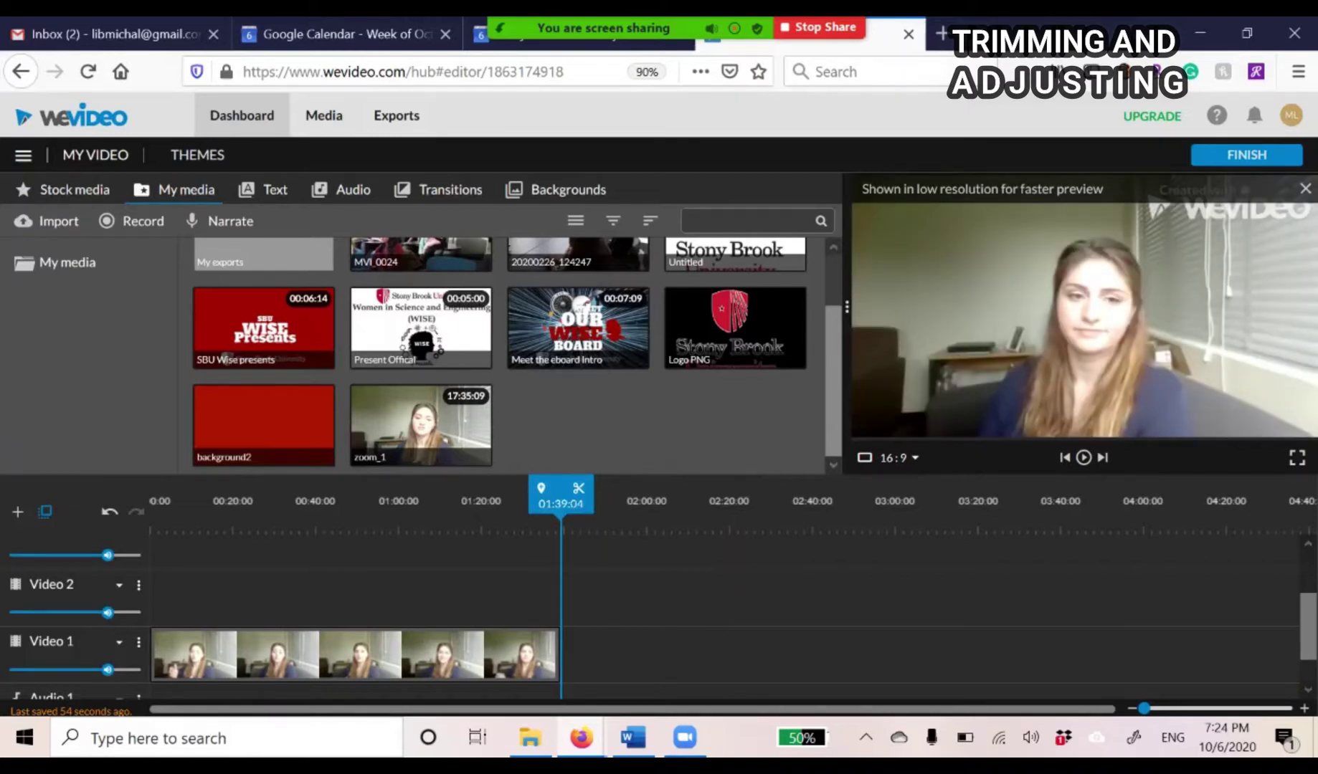
Step: Play the remaining Video 1 clip from its beginning, pause it at 00:03:21 and split it there
drag(1144, 709, 1151, 708)
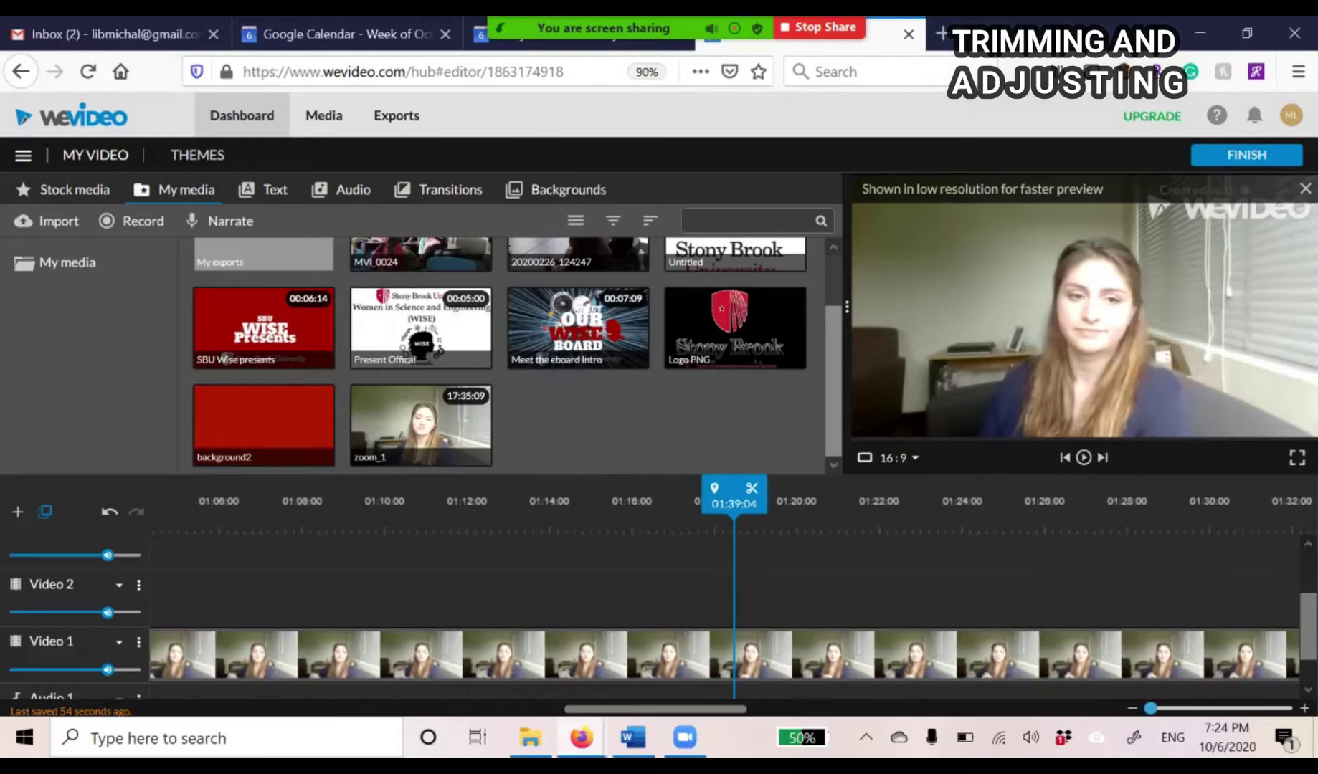
drag(655, 709, 241, 710)
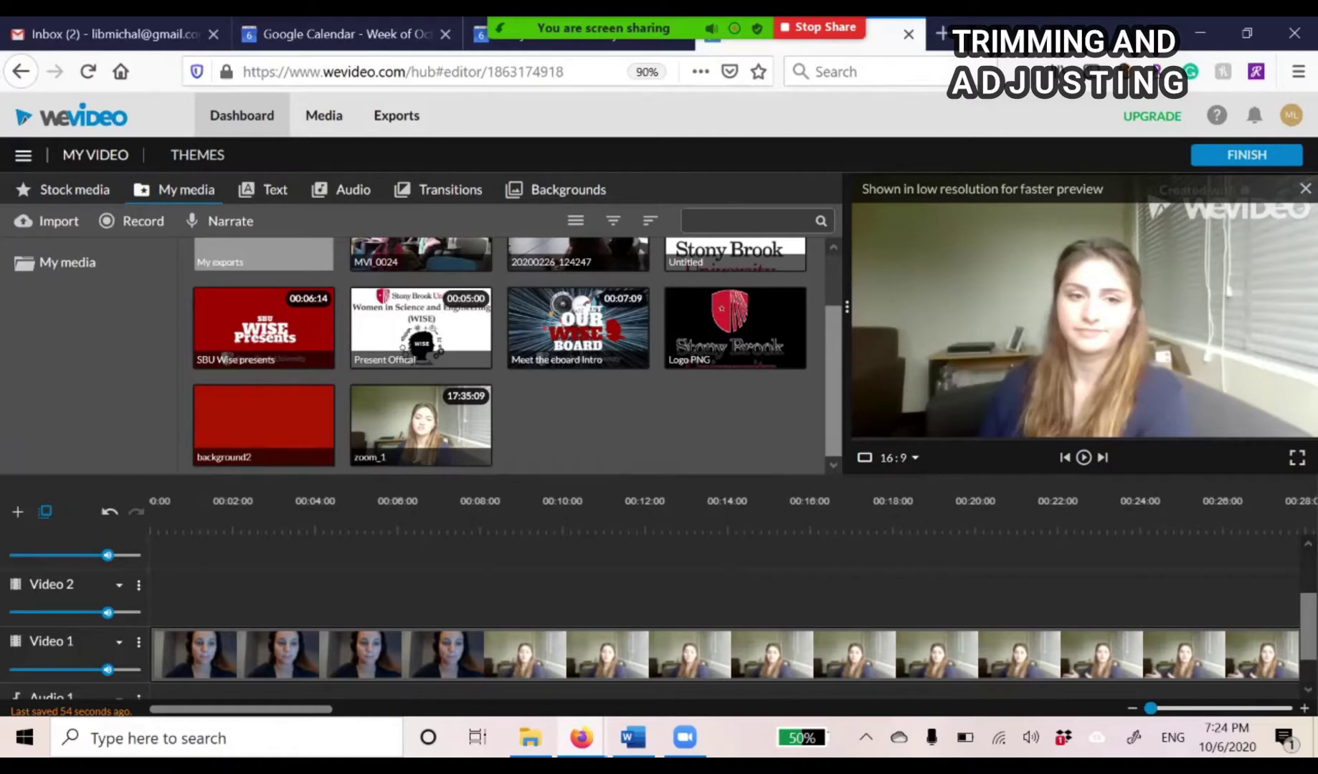
click(216, 654)
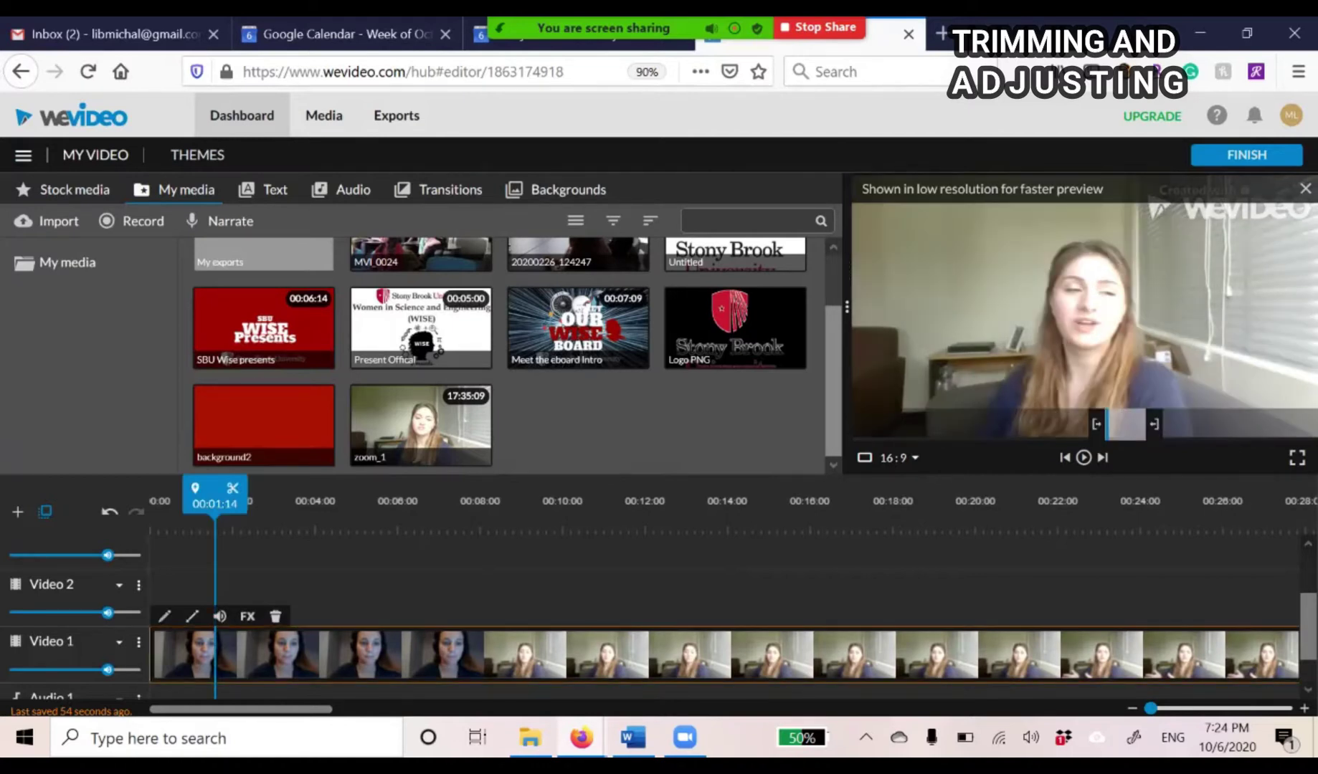
drag(216, 504, 151, 504)
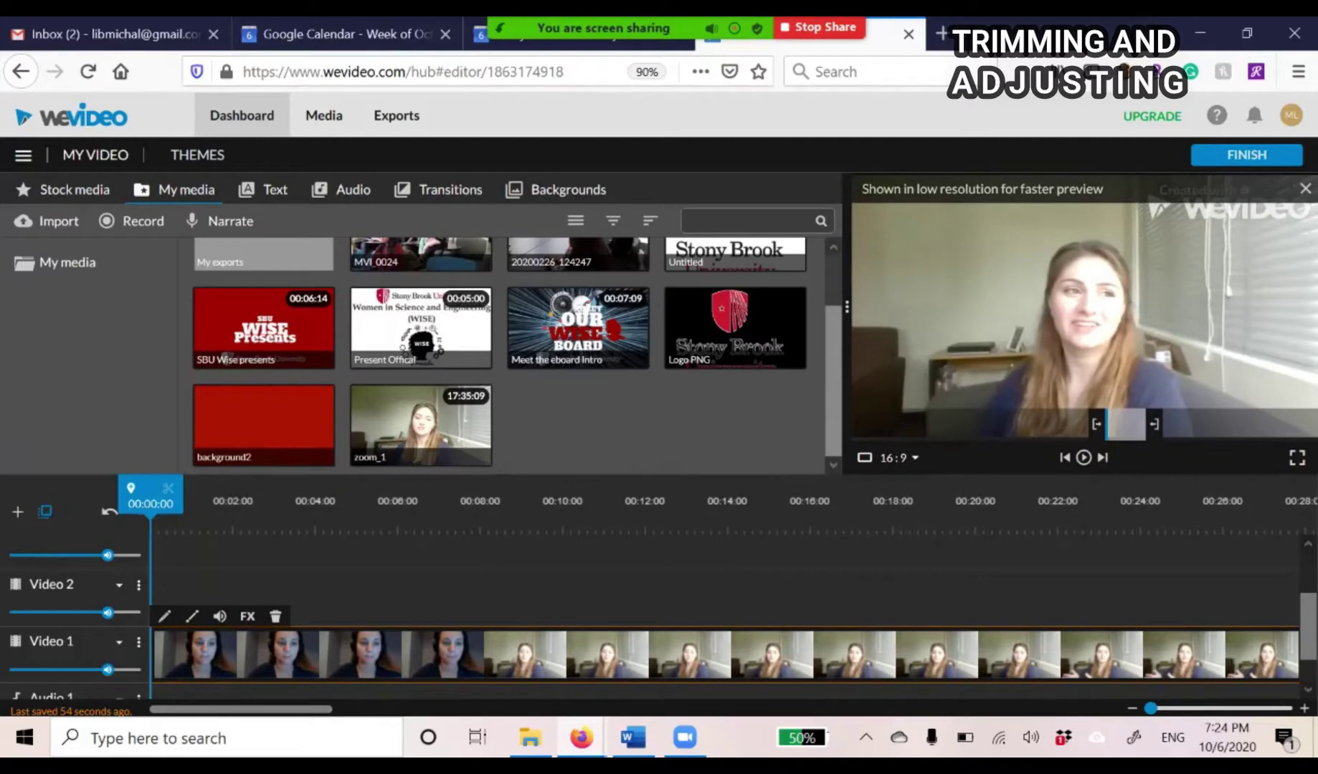
key(space)
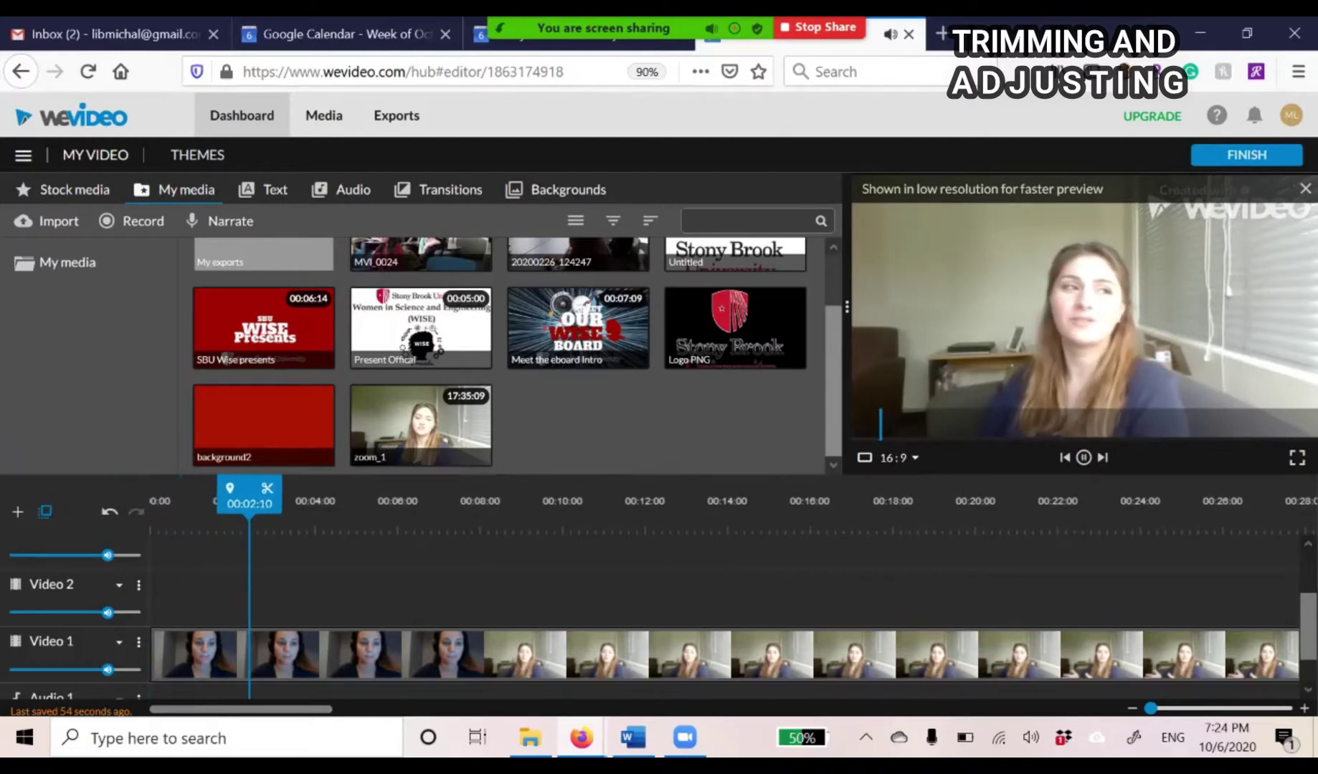
key(space)
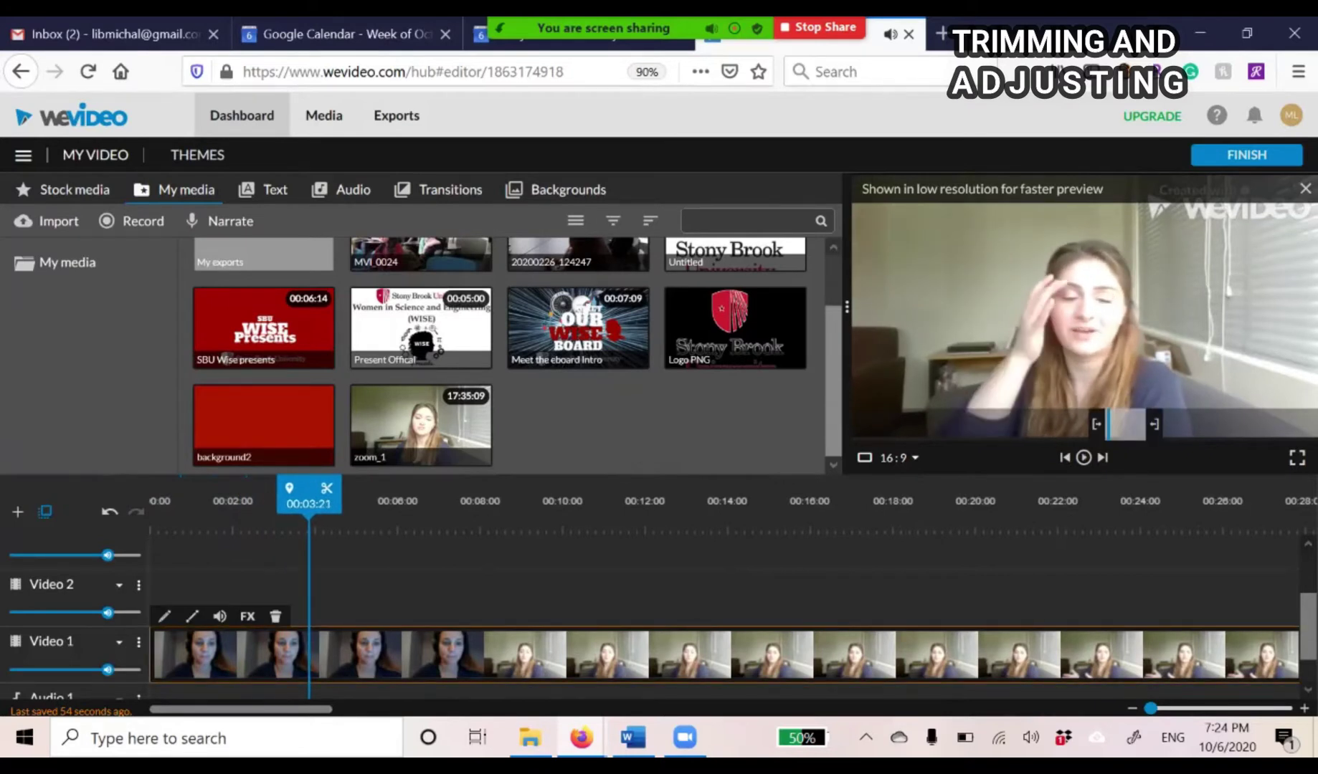
click(327, 489)
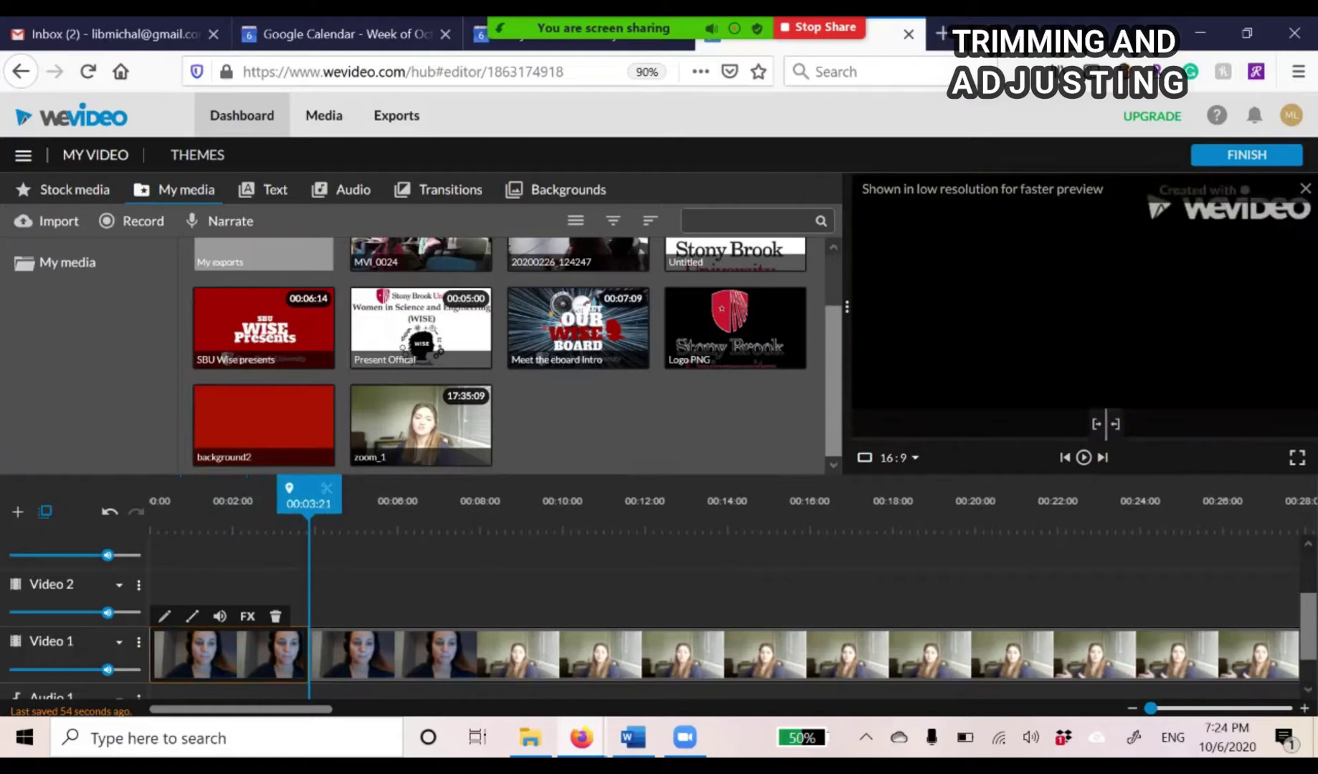
Step: Split the second Video 1 clip at 00:11:01, delete the section between 00:03:21 and 00:11:01 and close the gap
key(space)
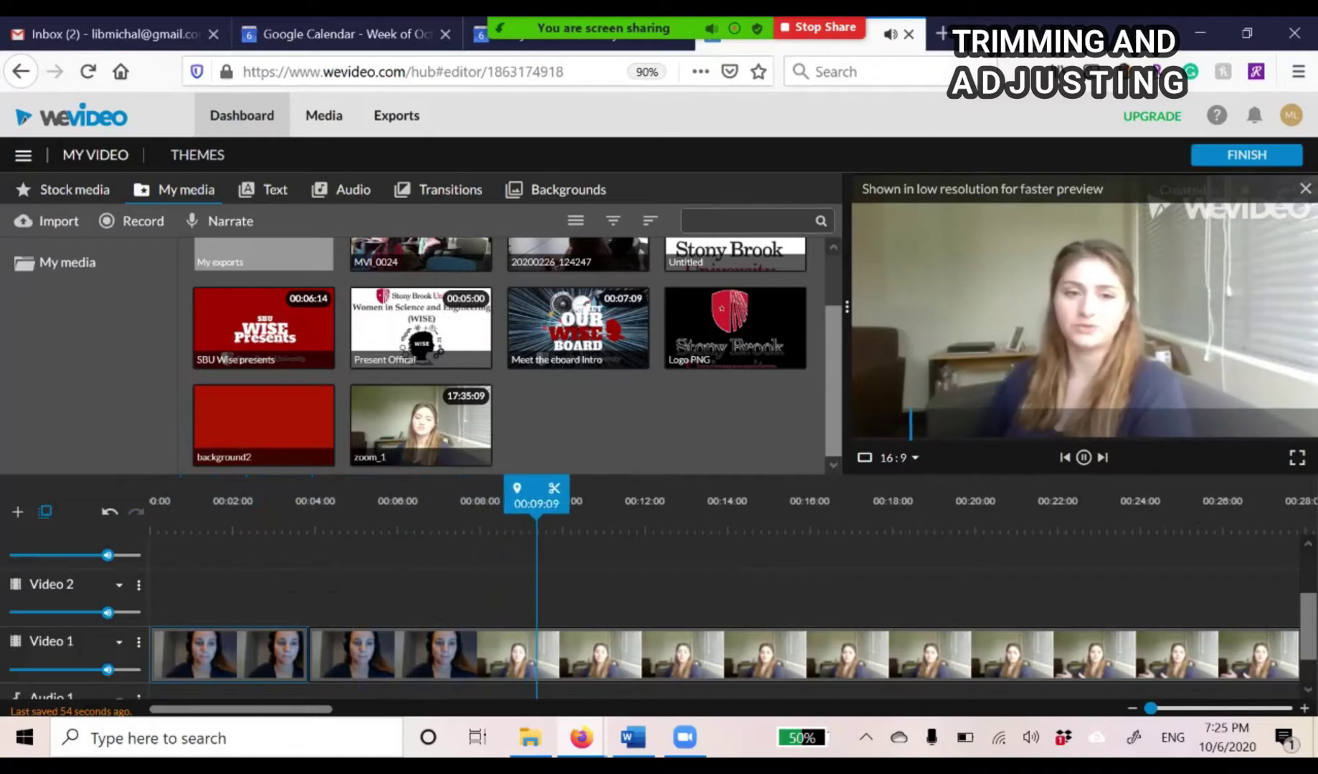
key(space)
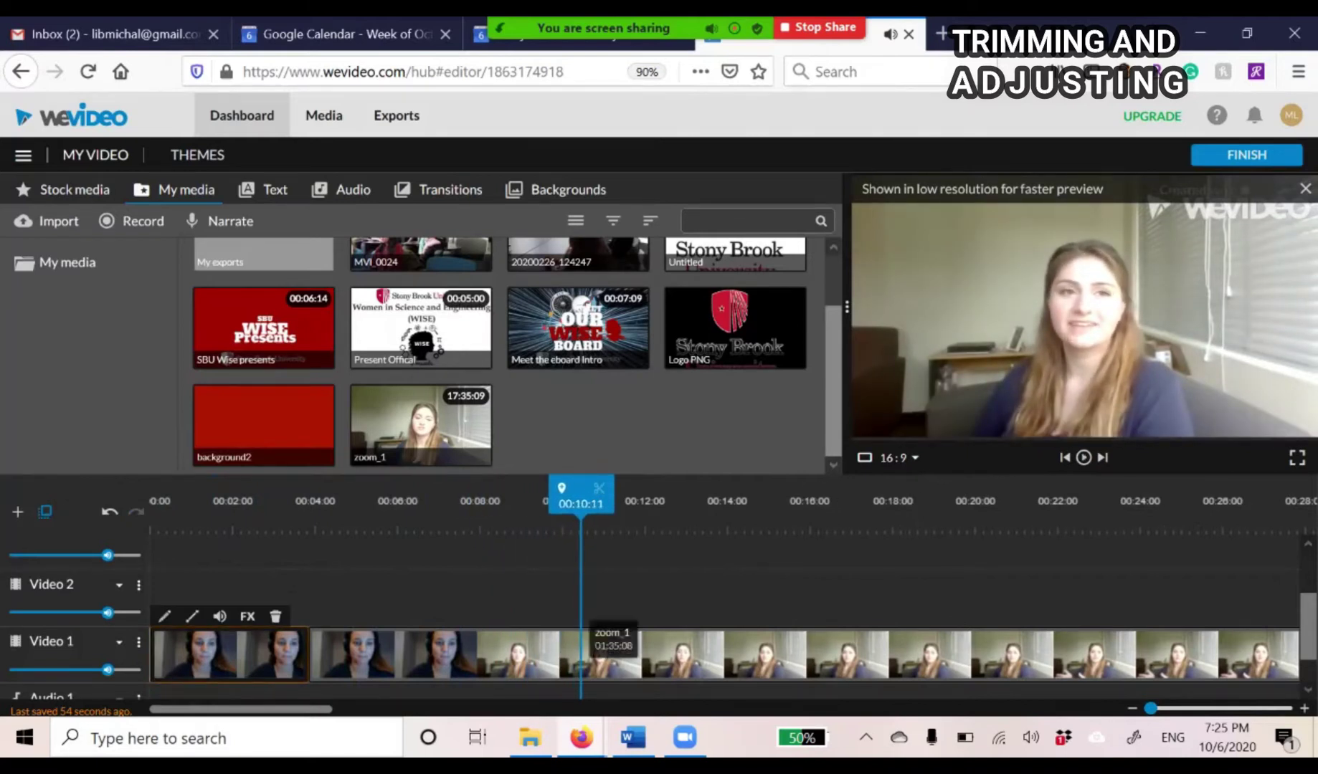
click(602, 656)
drag(601, 504, 566, 504)
key(space)
key(space)
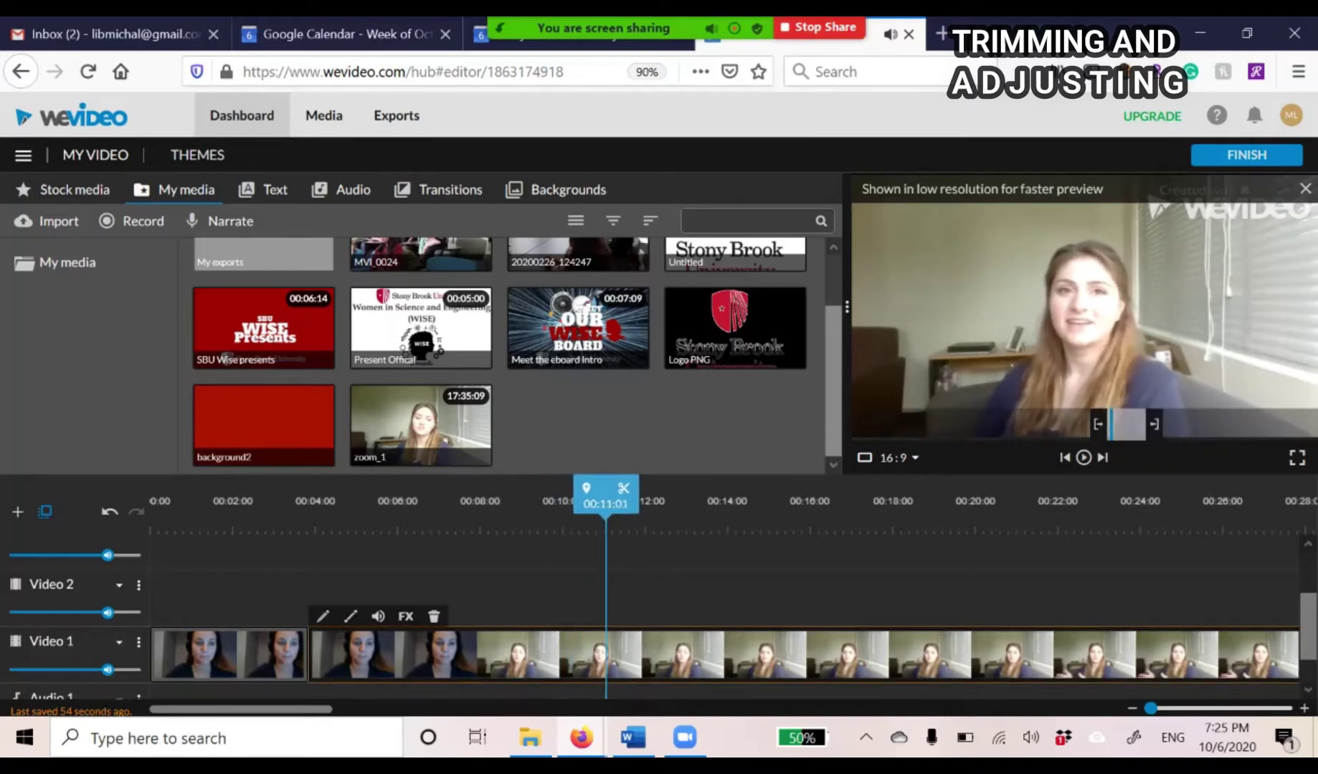
key(s)
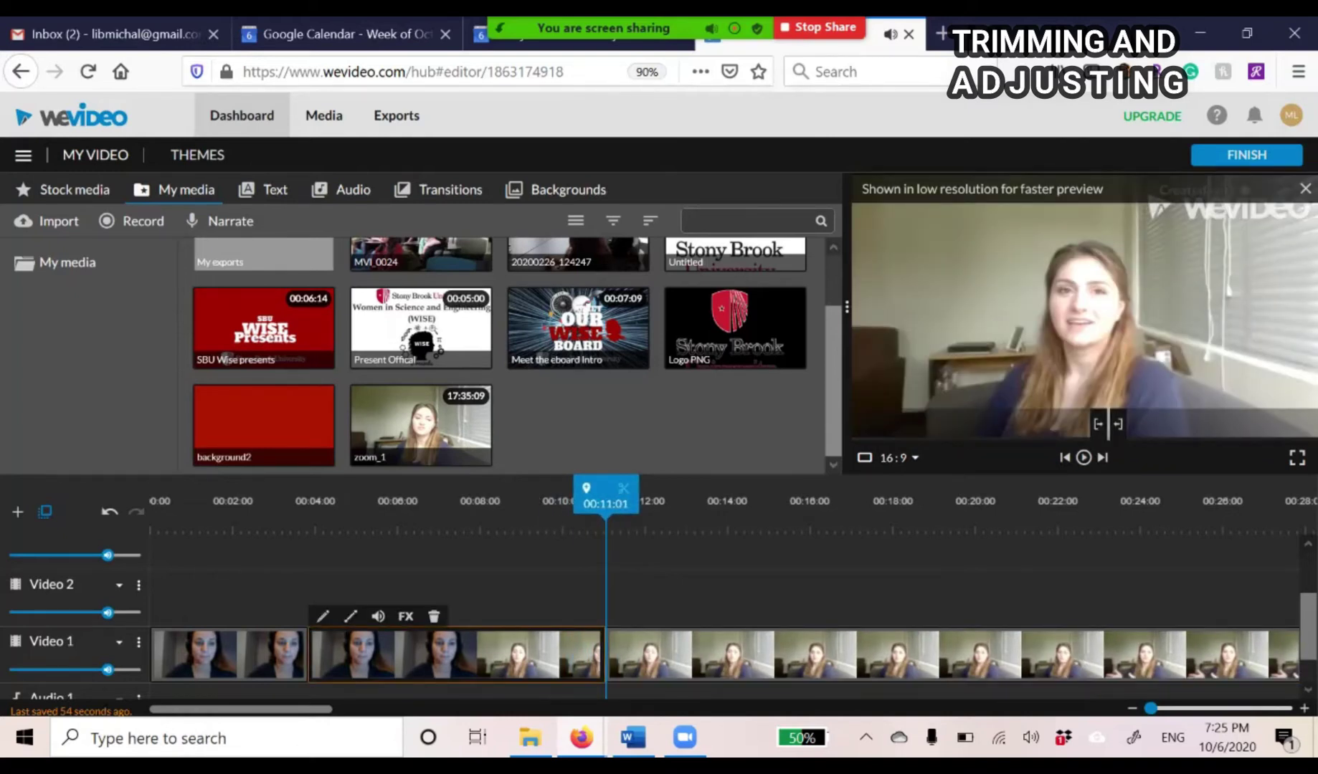
key(Delete)
drag(674, 653, 376, 653)
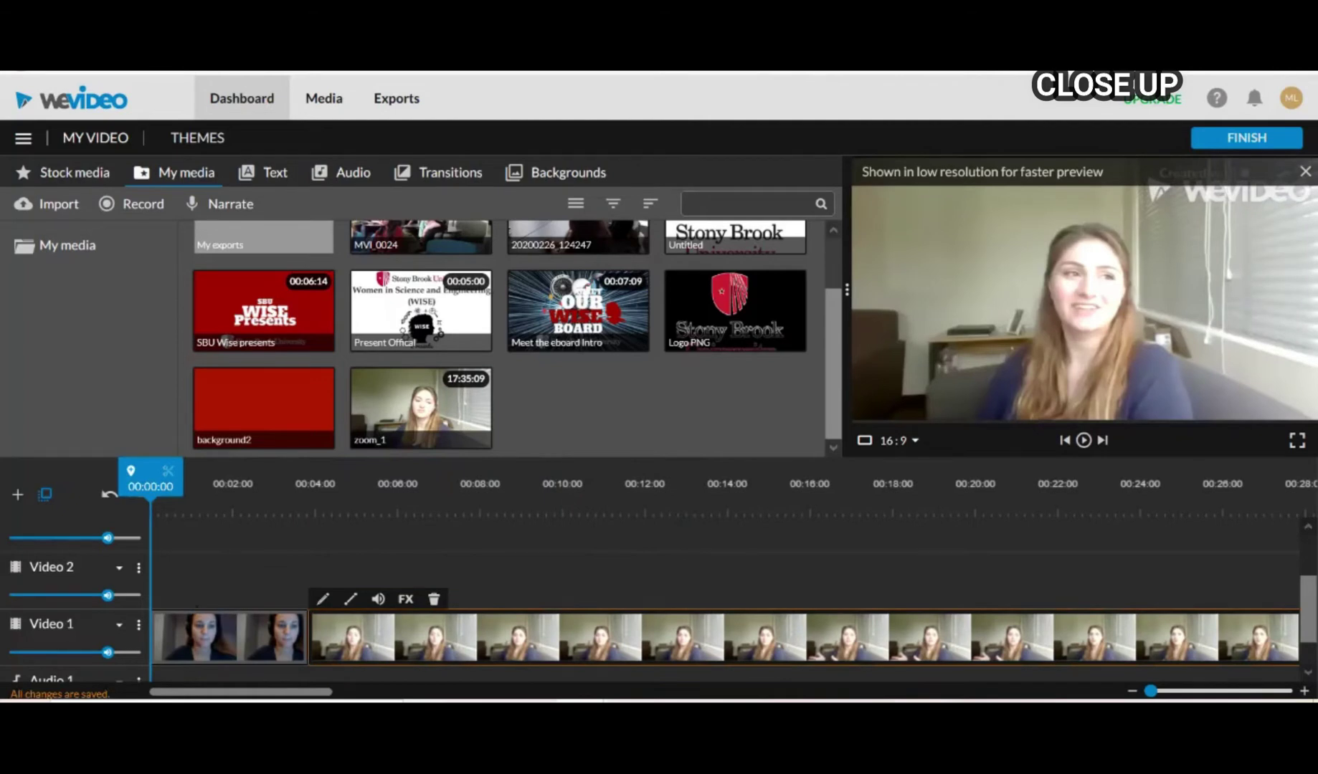
Step: Enlarge the second Video 1 clip to scale 1.16 at position x -169, y -140, and try rotating it one way and back
click(322, 600)
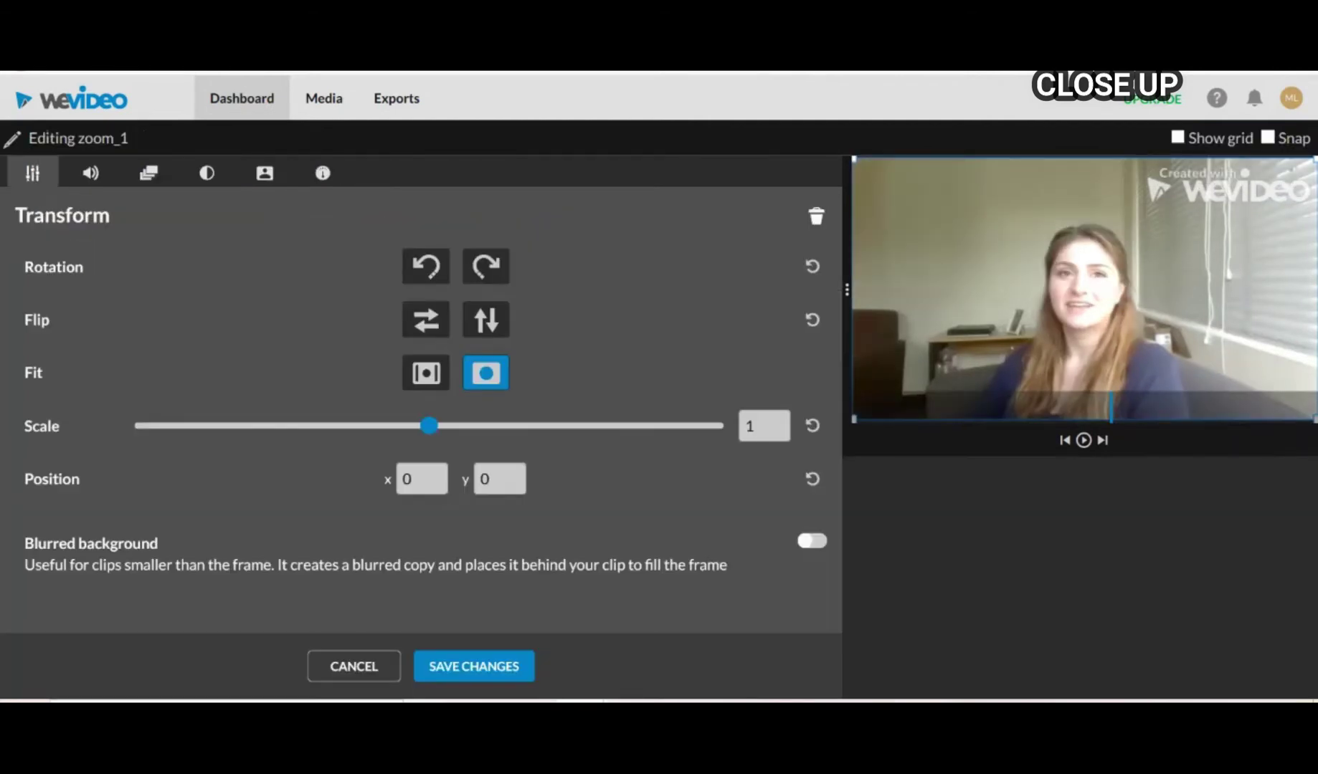
drag(429, 426, 440, 426)
mouse_move(1090, 308)
mouse_down()
mouse_move(1089, 260)
mouse_move(1086, 296)
mouse_up()
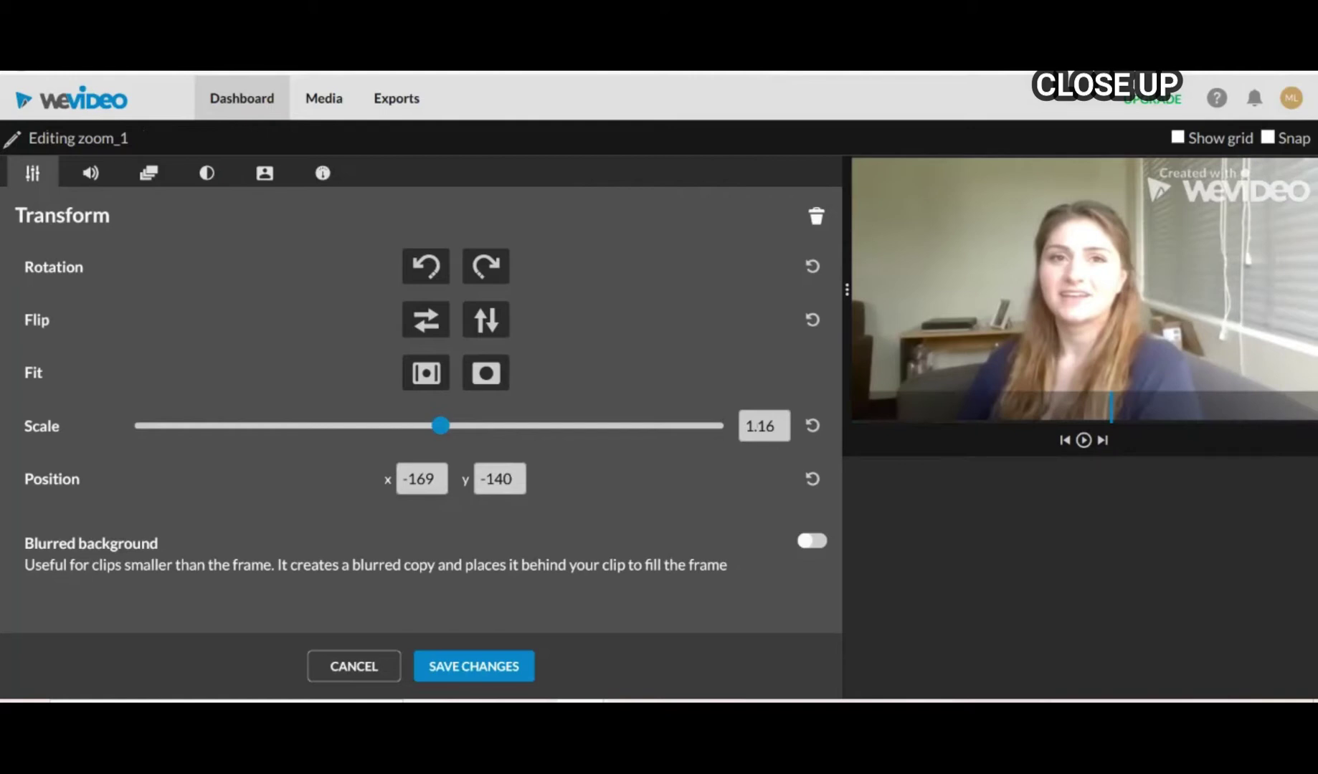
click(485, 266)
click(426, 266)
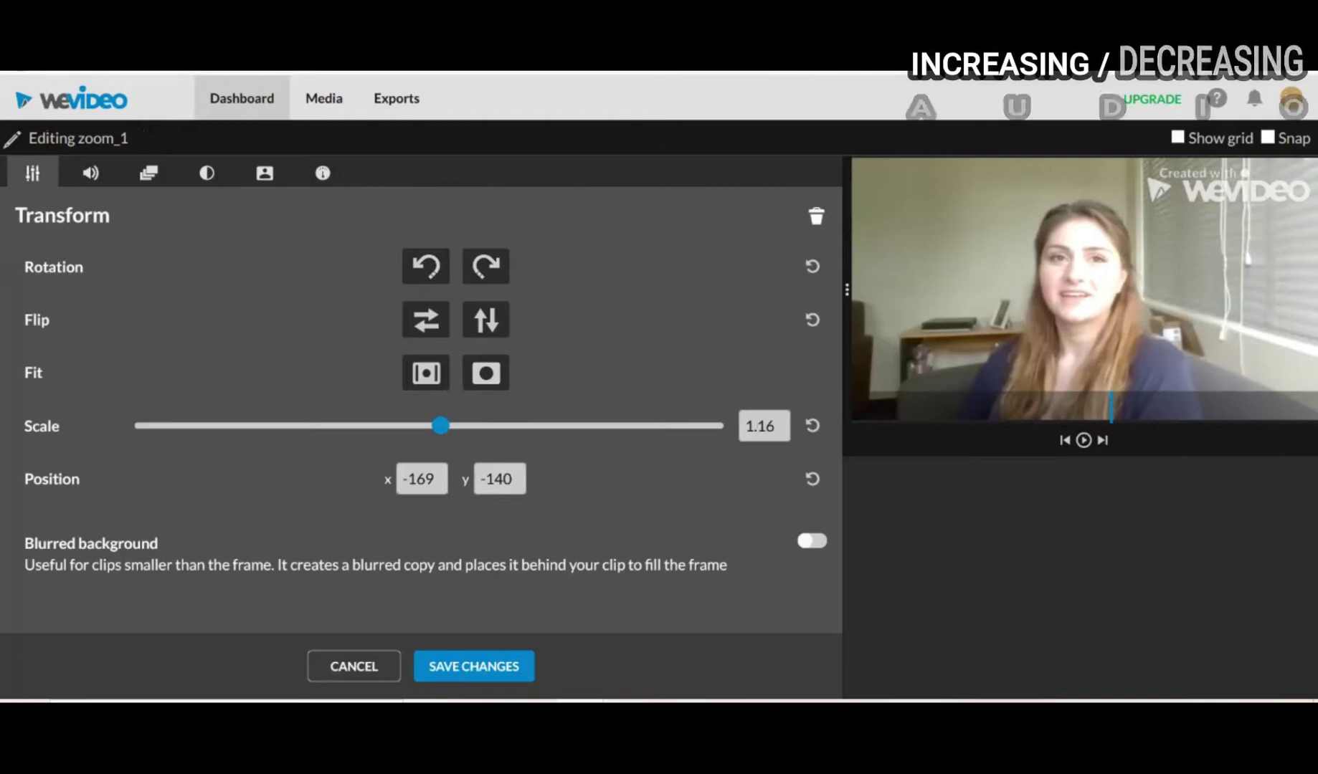
Step: Raise the clip's audio level to the maximum and play a short part to check the sound
click(90, 173)
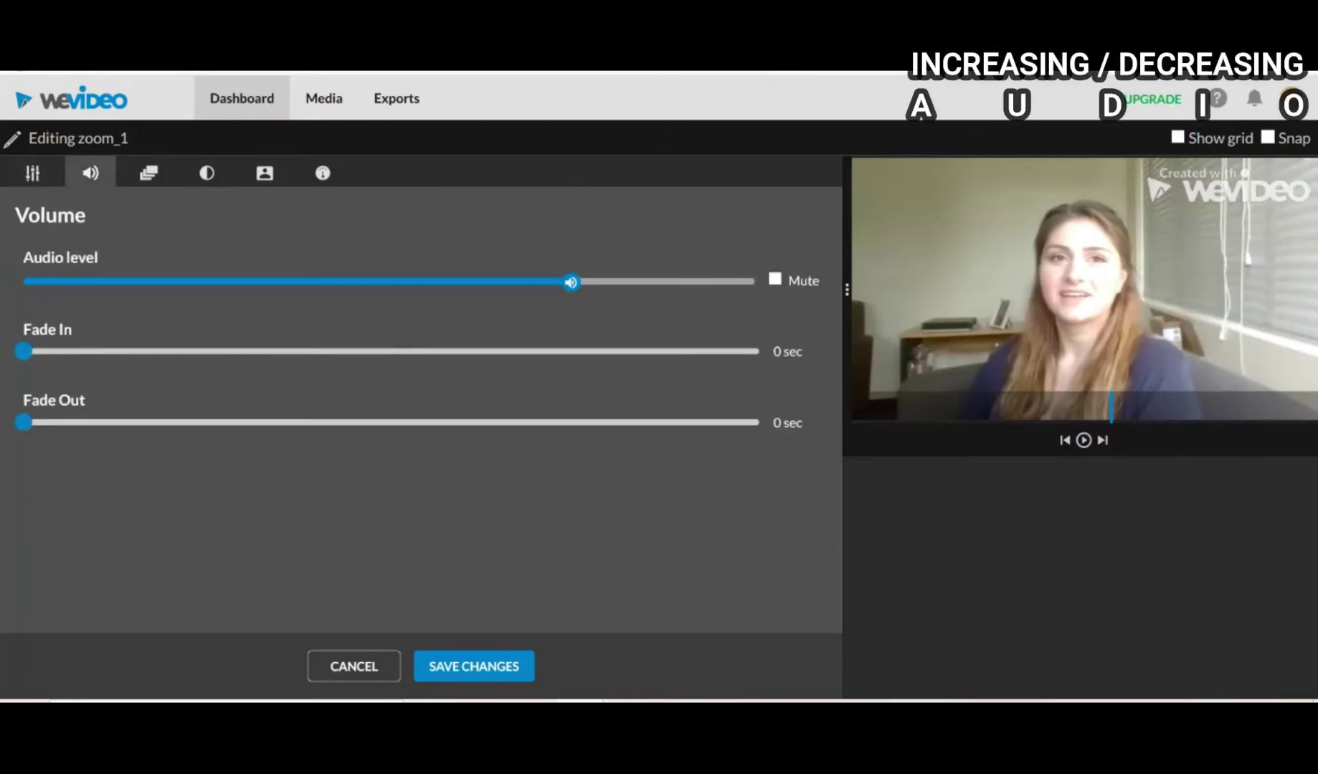
mouse_move(571, 283)
drag(571, 282, 754, 282)
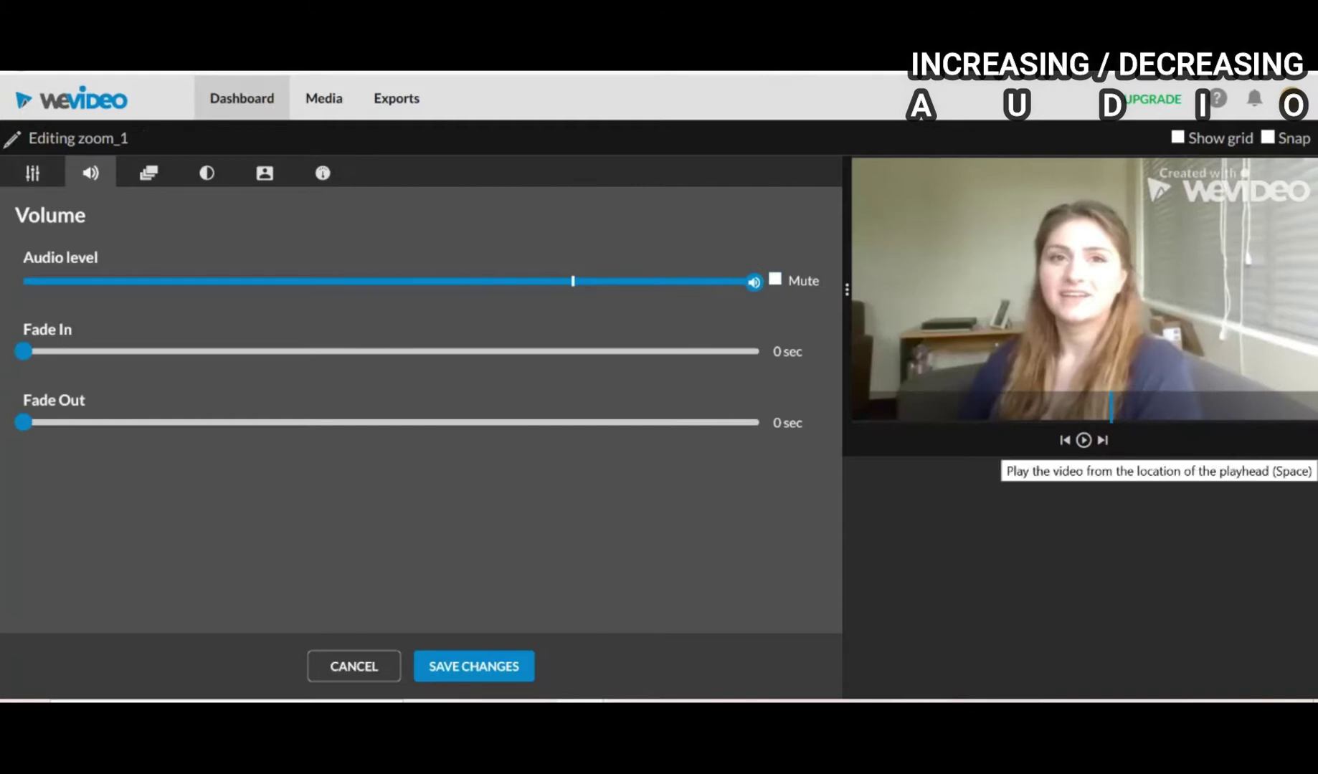
click(1083, 439)
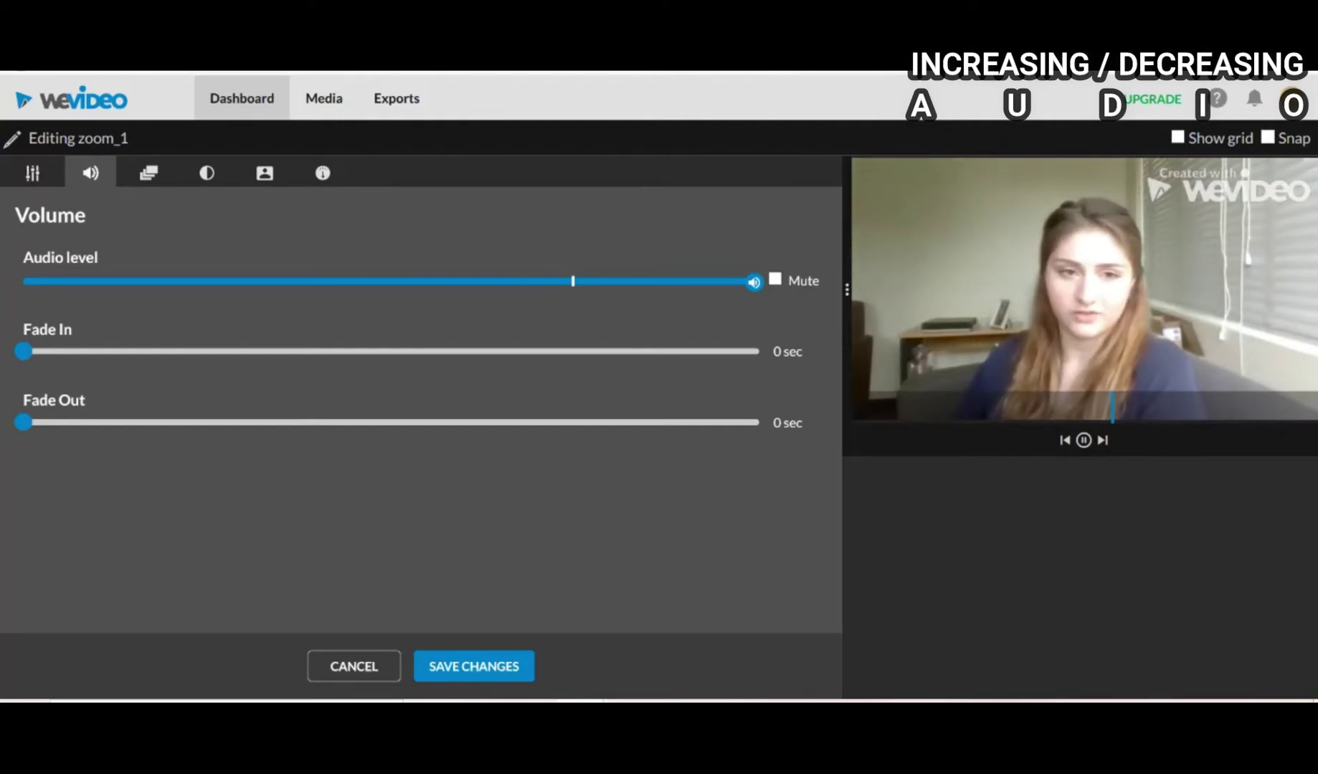
click(1084, 439)
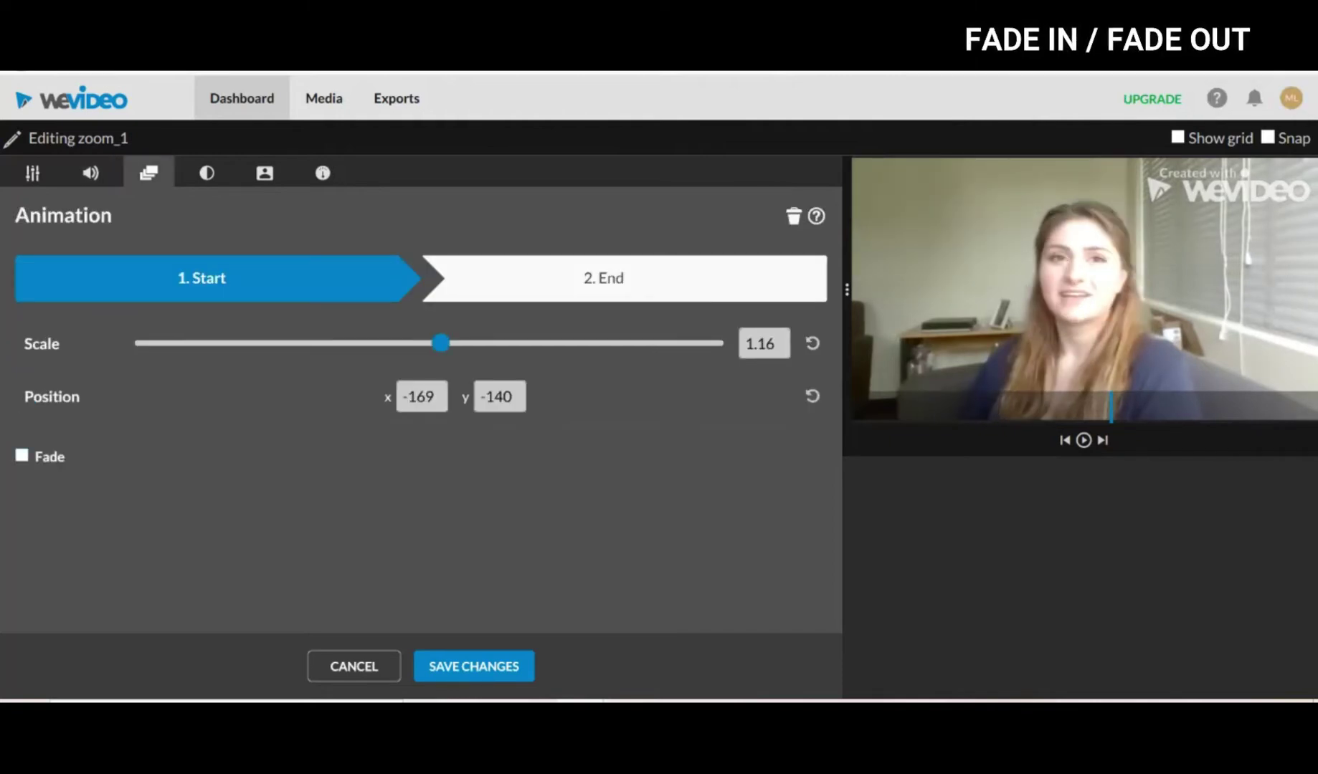
Step: Enable the clip's fade animation, set the fade-out to end at 100% visibility, and save the clip changes
click(21, 455)
click(115, 458)
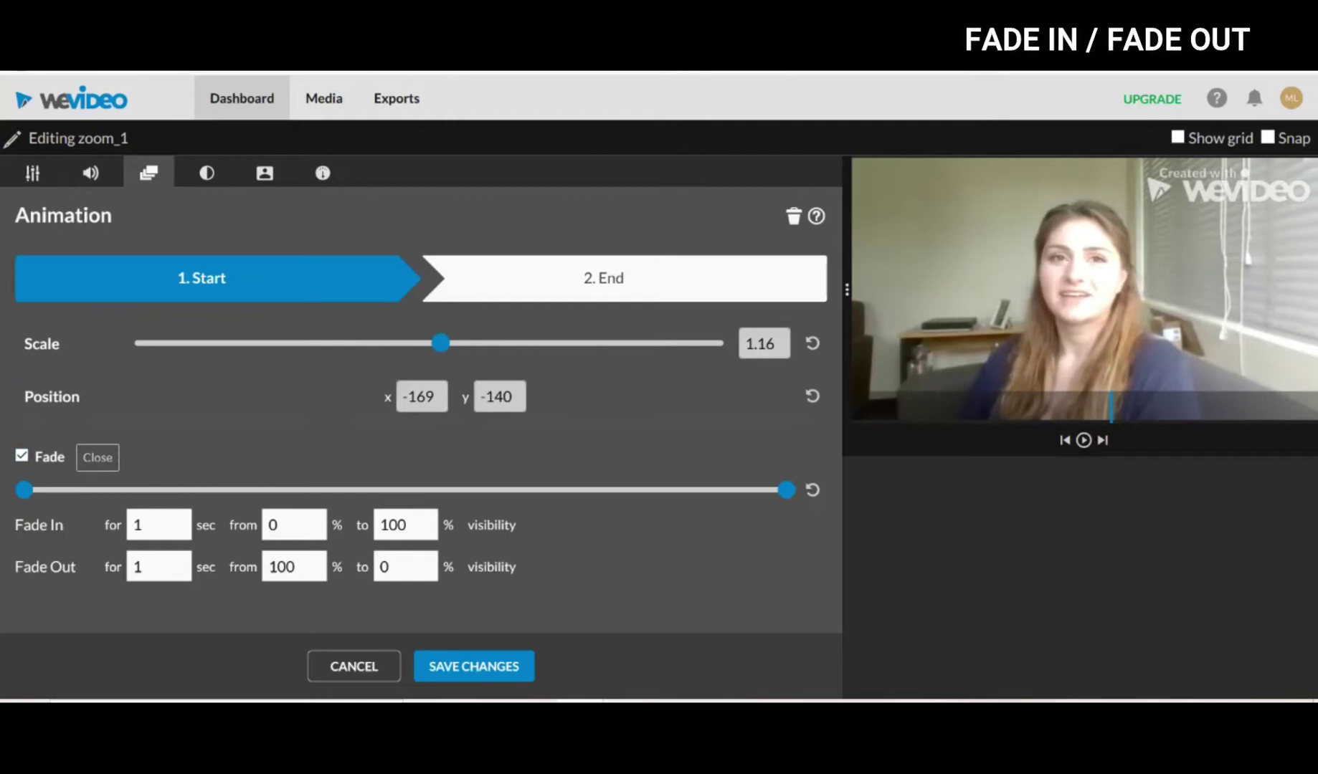
click(406, 566)
key(ctrl+a)
text(100)
key(Tab)
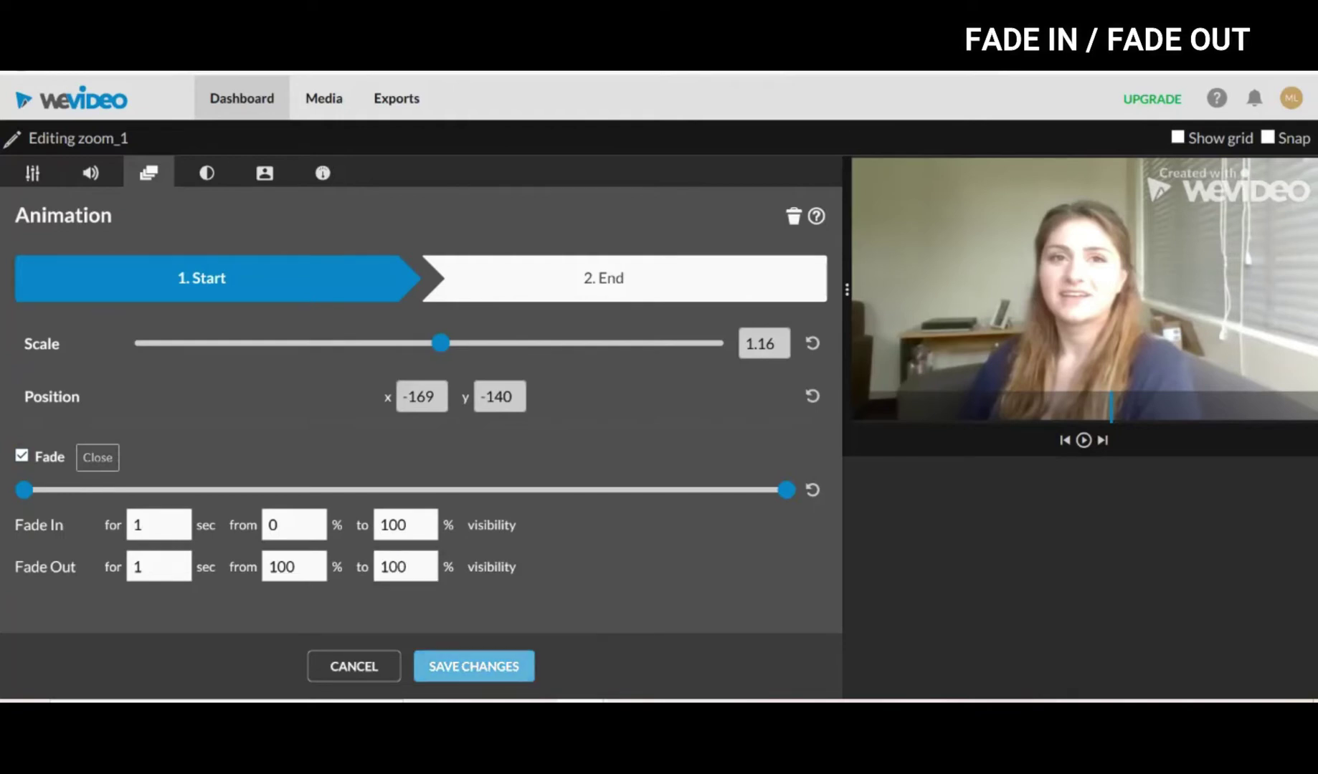
click(474, 666)
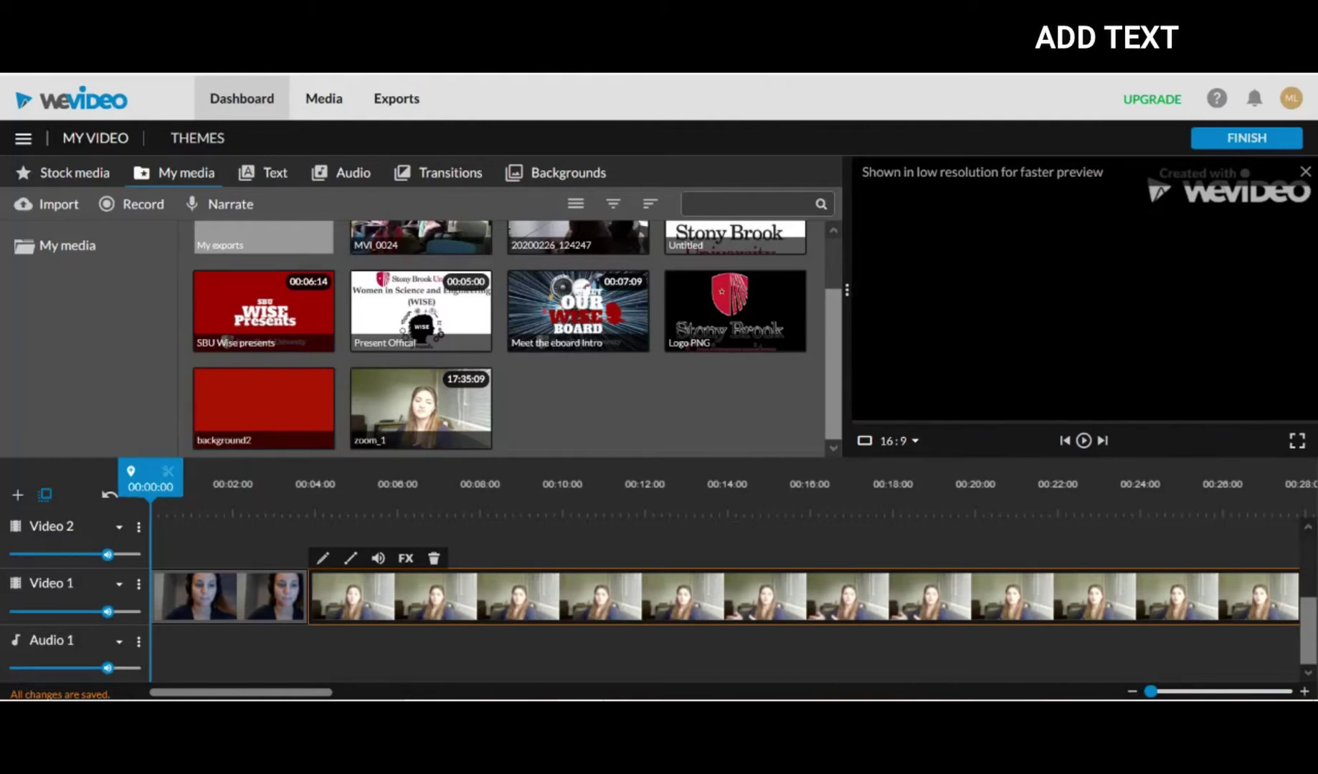
Step: Add a Basic text title at the start of the Video 2 track and set its font to Alfa Slab One
click(263, 173)
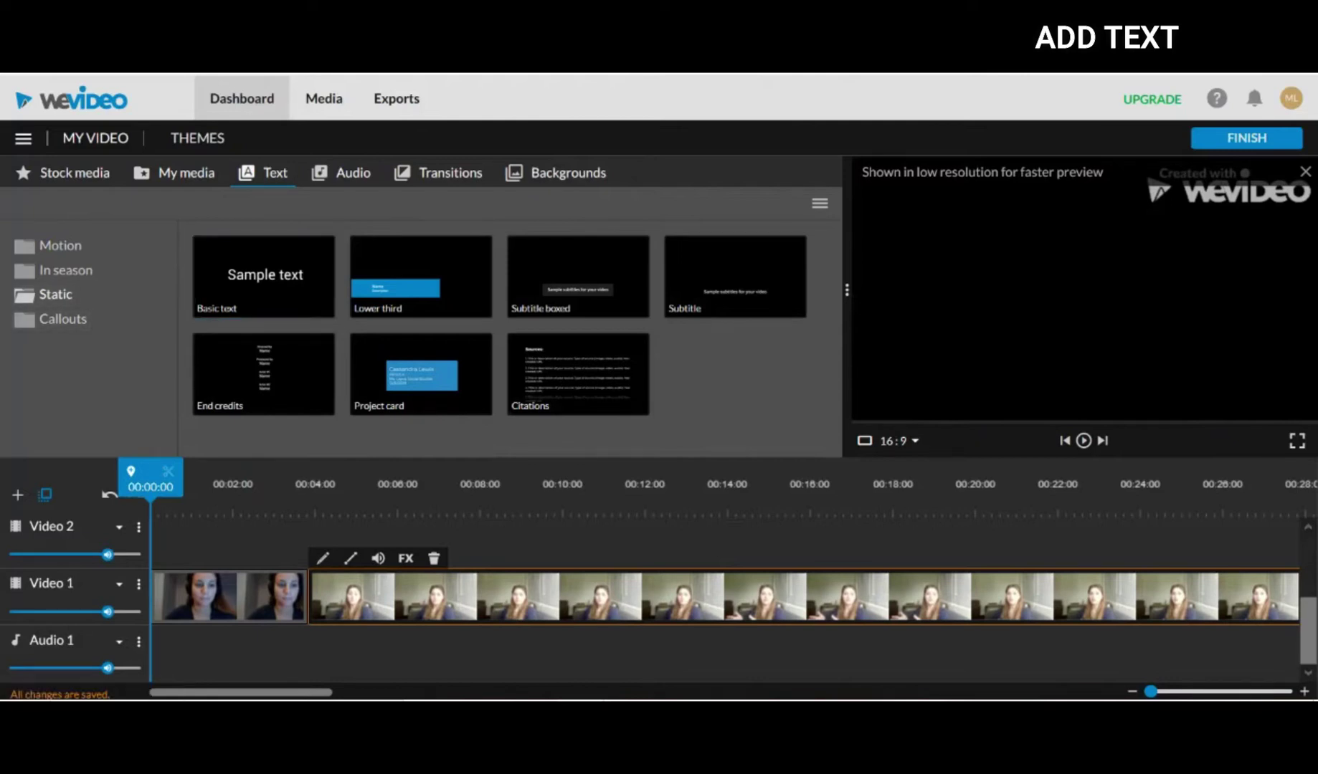
drag(263, 276, 212, 541)
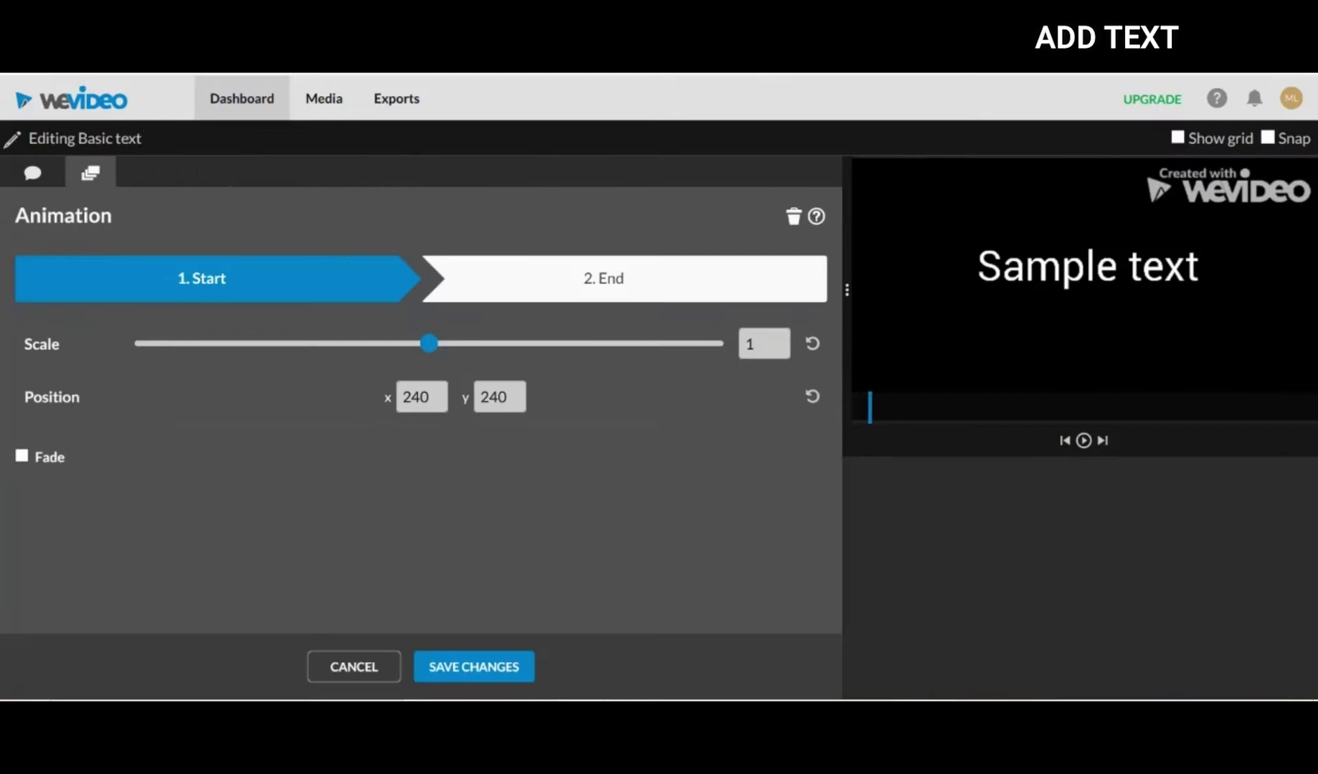
click(32, 173)
click(184, 376)
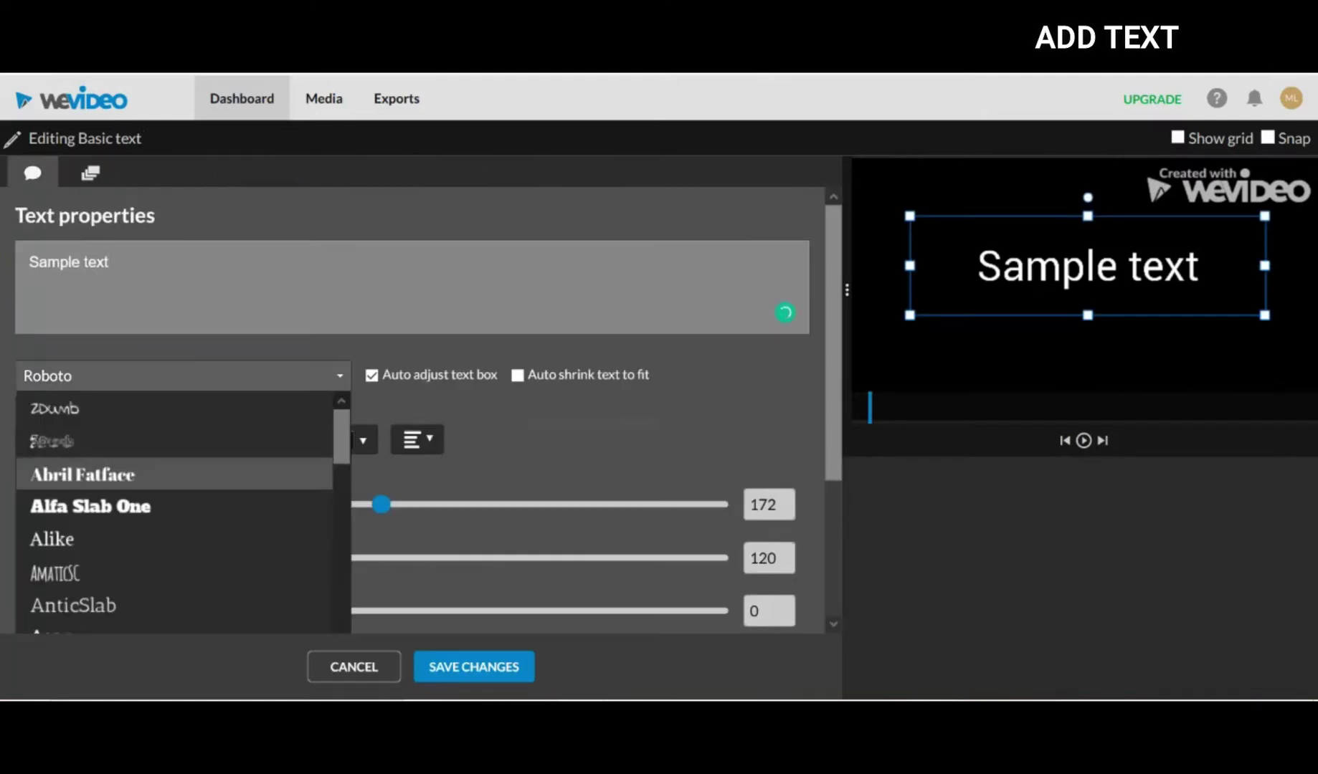
click(91, 506)
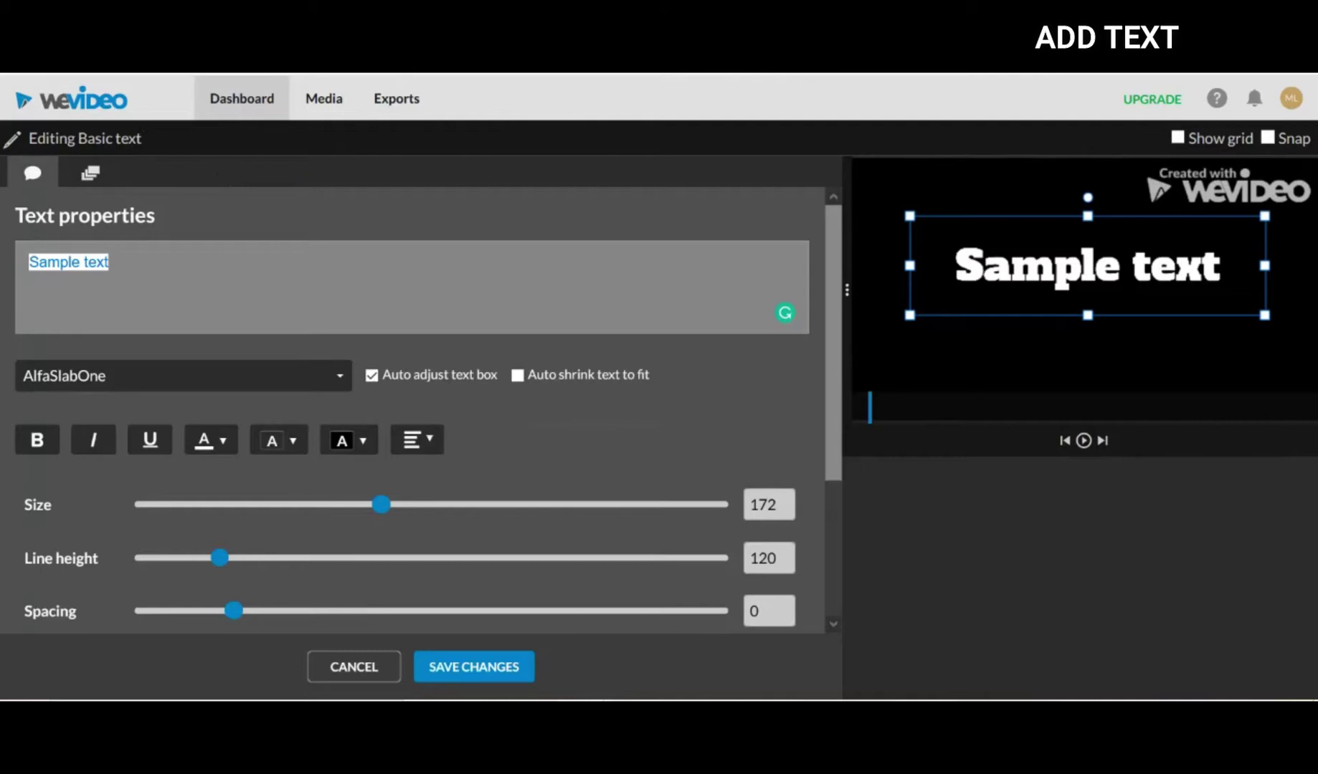
Step: Replace the title's sample text with "Why is the WISE Program Important?"
key(BackSpace)
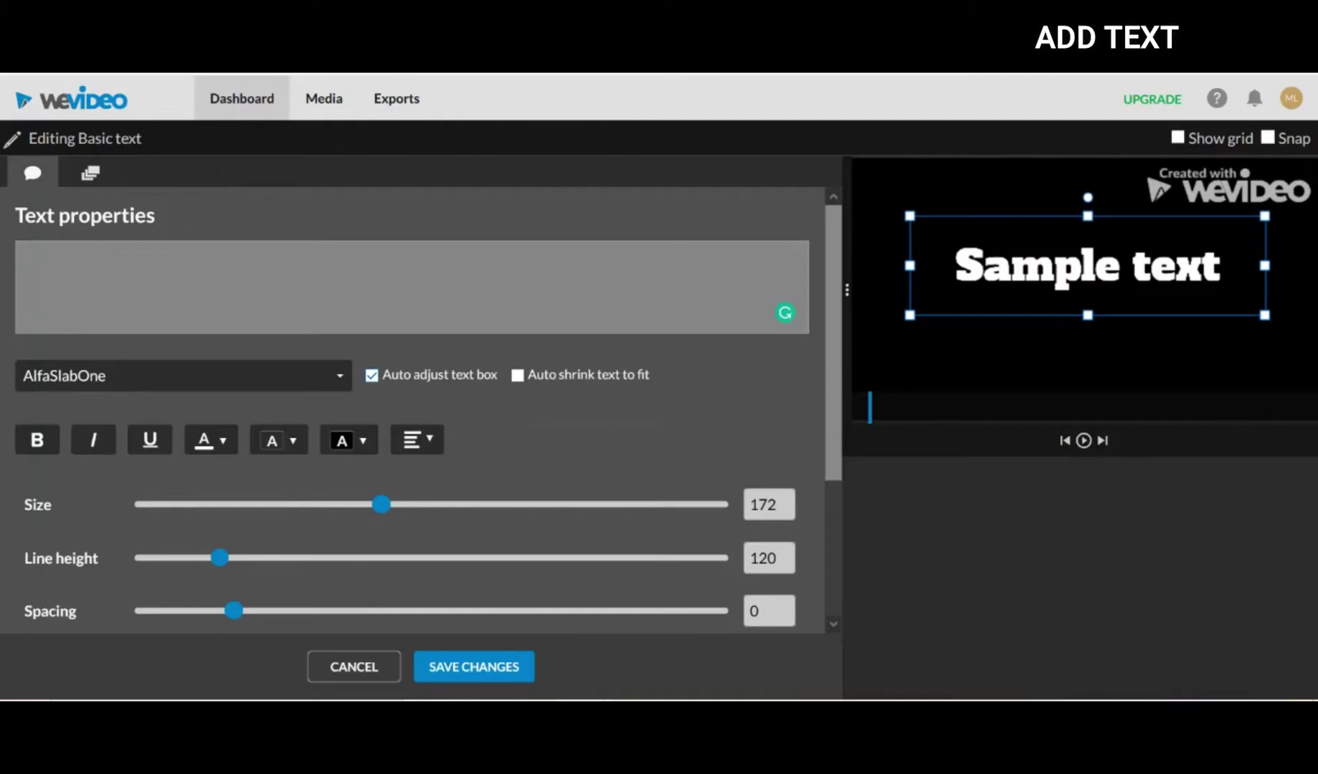
text(Why is the WISE )
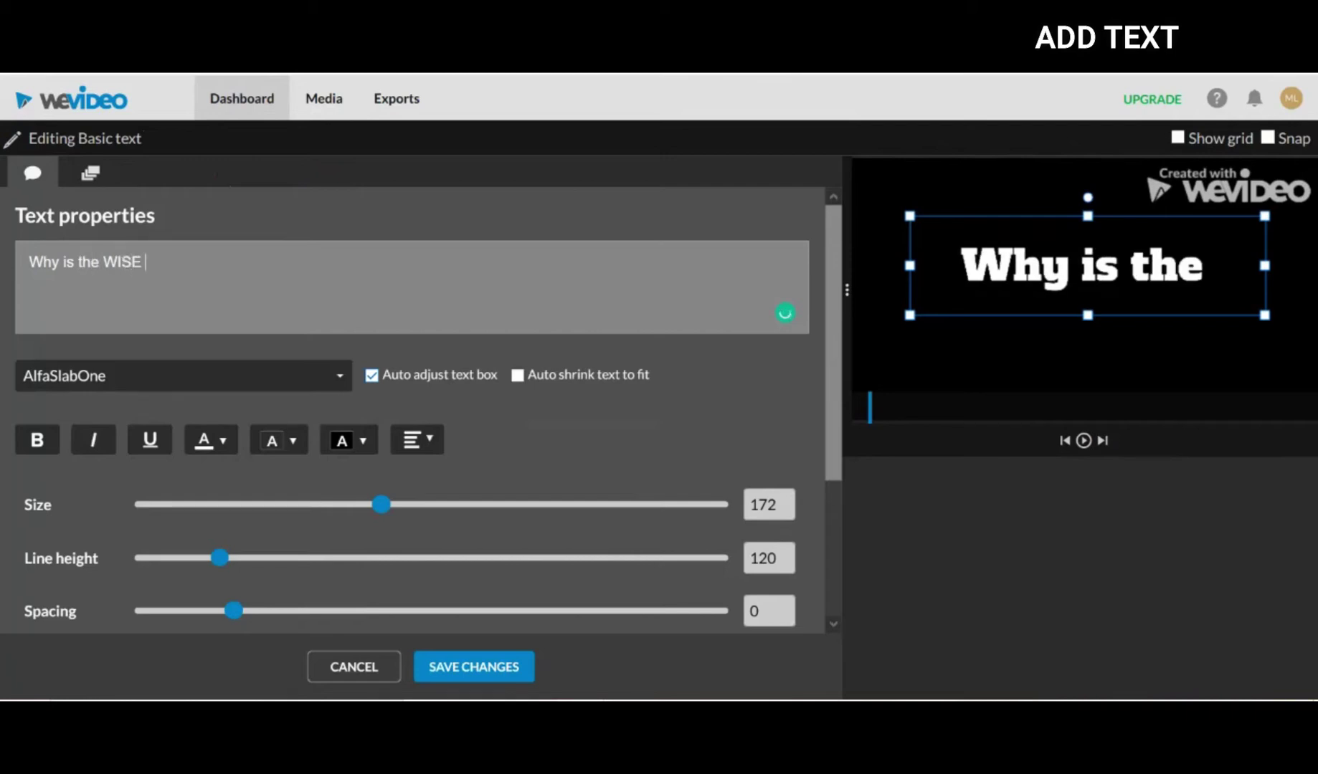
text(Program)
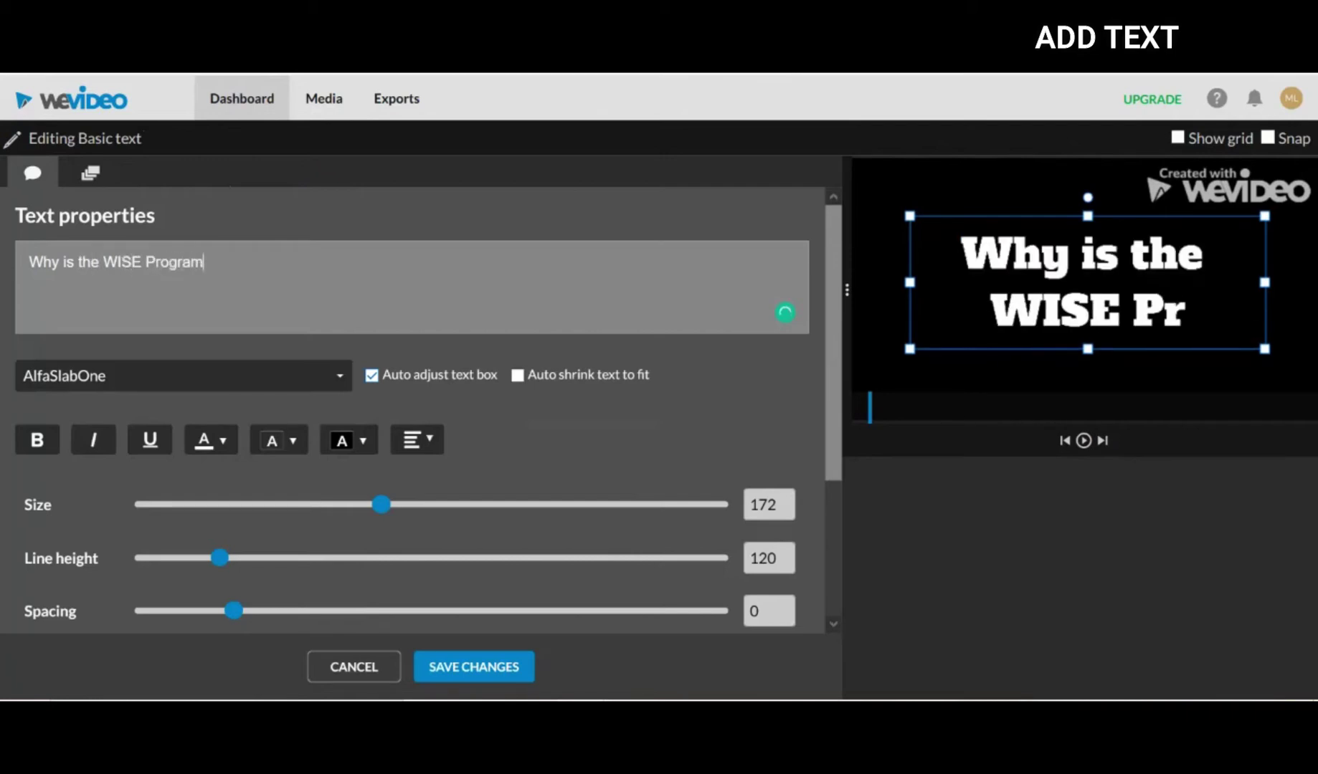
text( Important?)
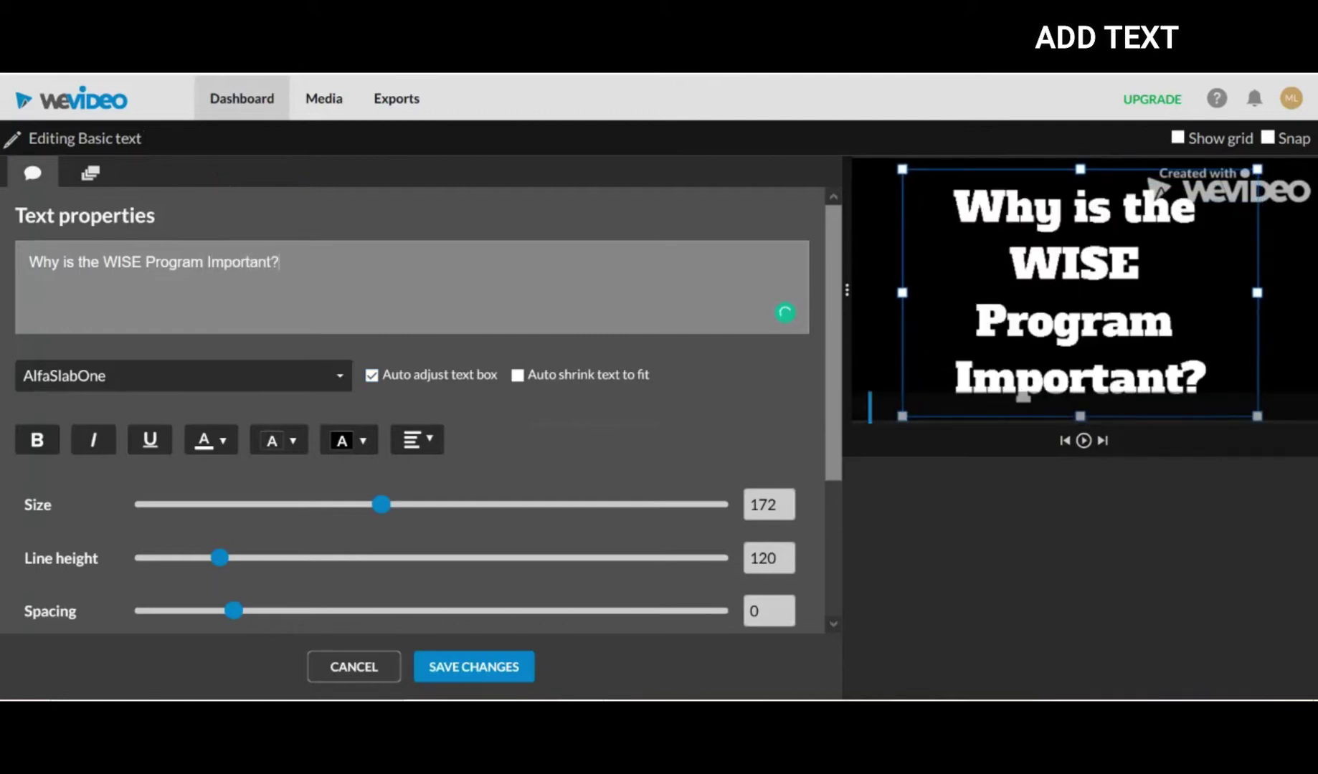
Step: Shrink the title's text box, place it at x 277, y 79, and set the line height to 110
drag(902, 169, 925, 199)
drag(1090, 308, 1085, 288)
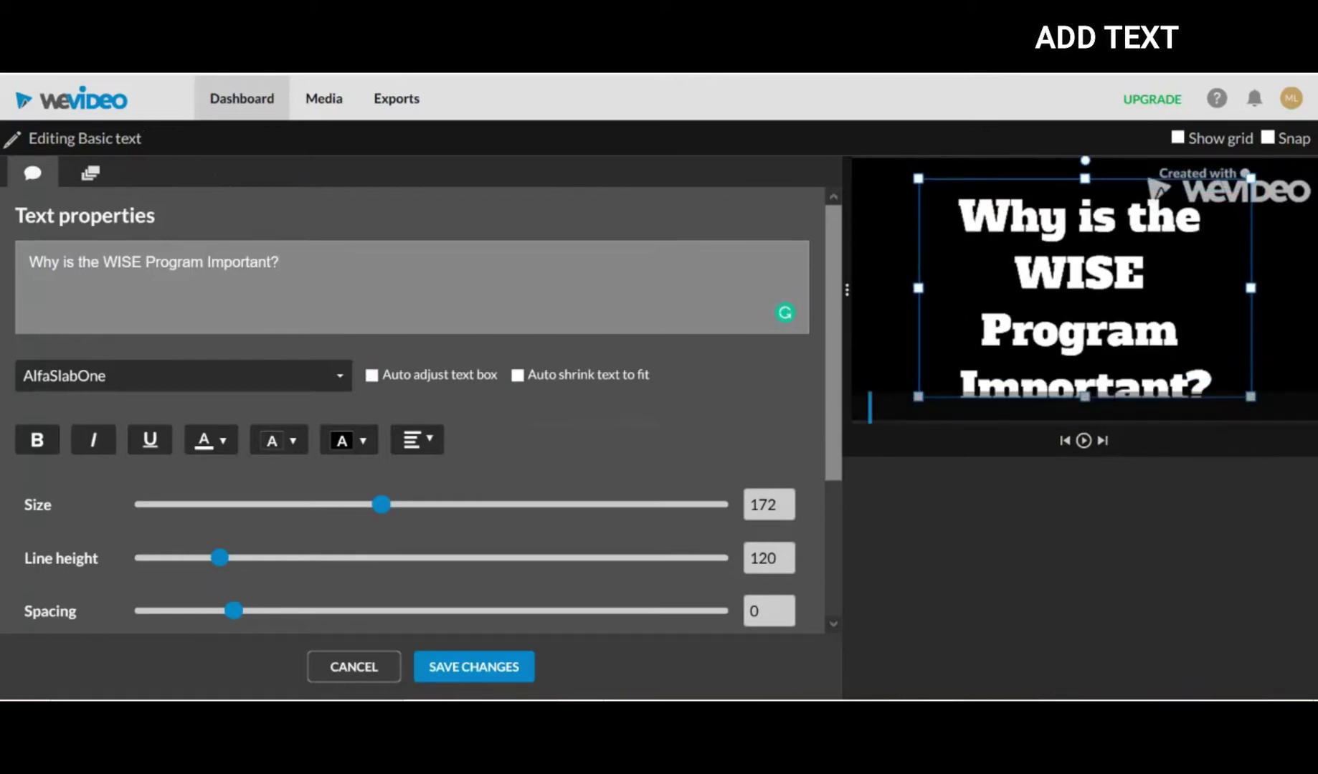
scroll(412, 409, down, 3)
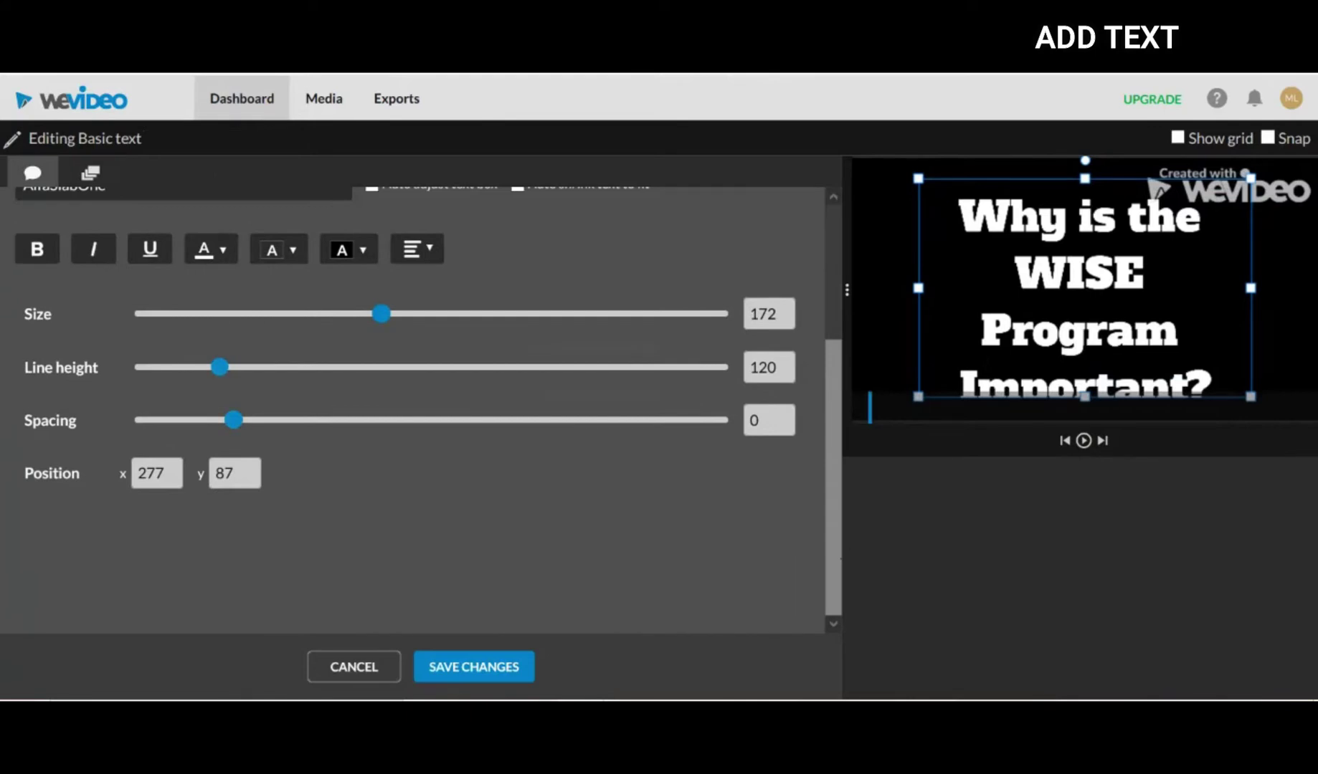
scroll(413, 409, up, 3)
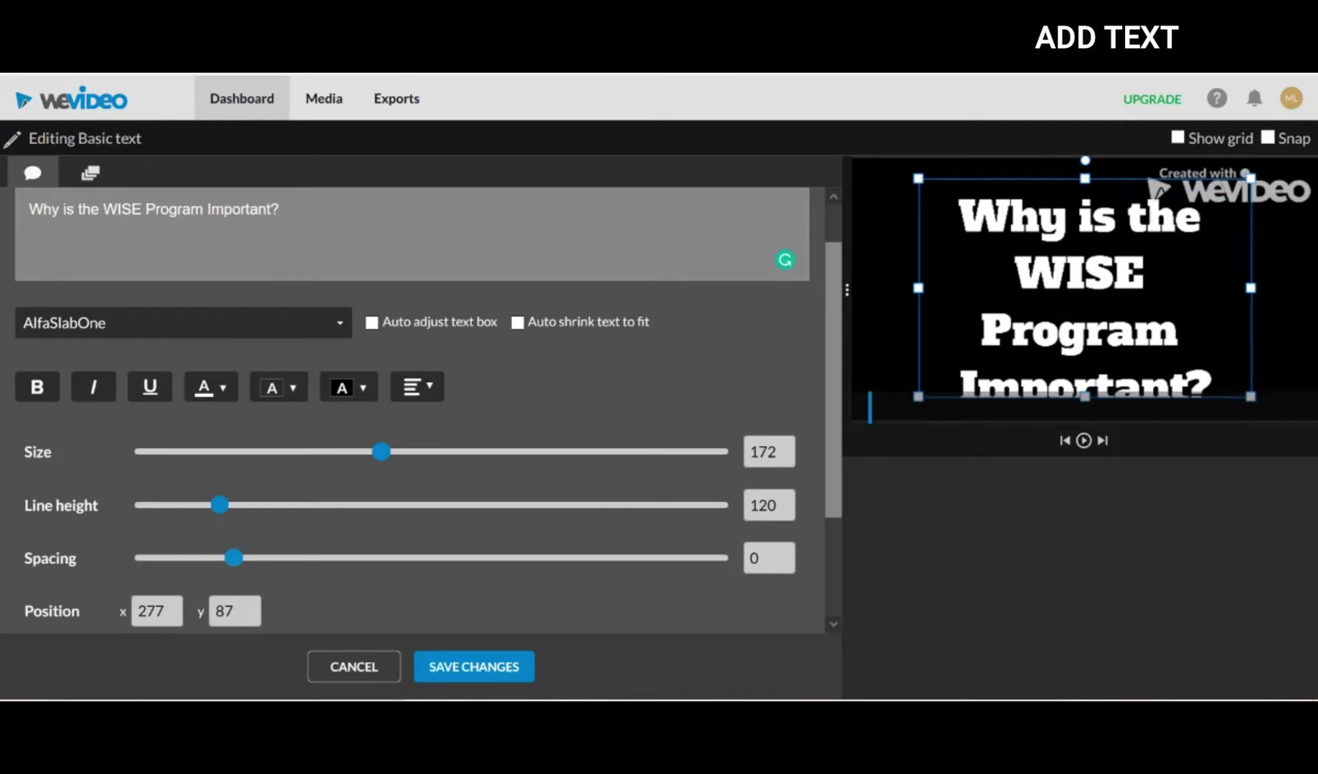
drag(1085, 289, 1084, 287)
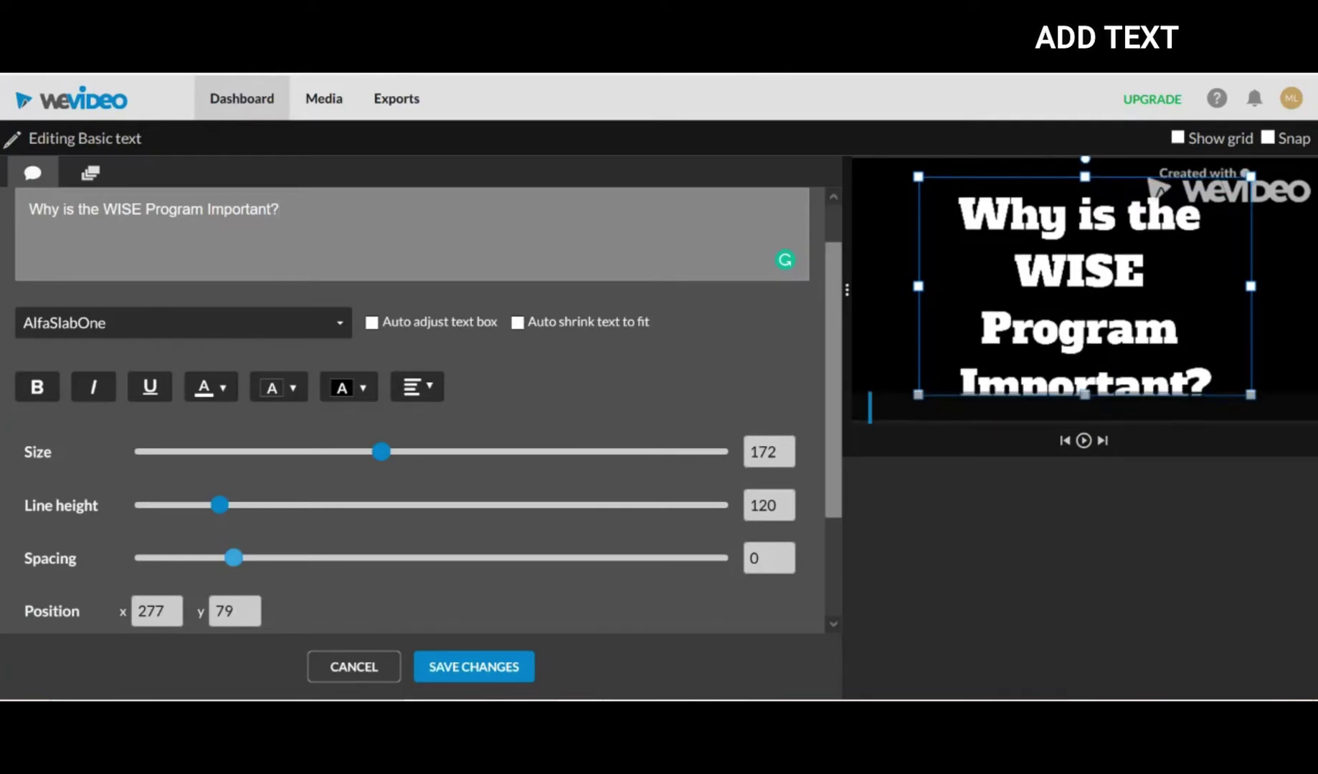
mouse_move(219, 505)
mouse_down()
mouse_move(192, 505)
mouse_move(205, 505)
mouse_up()
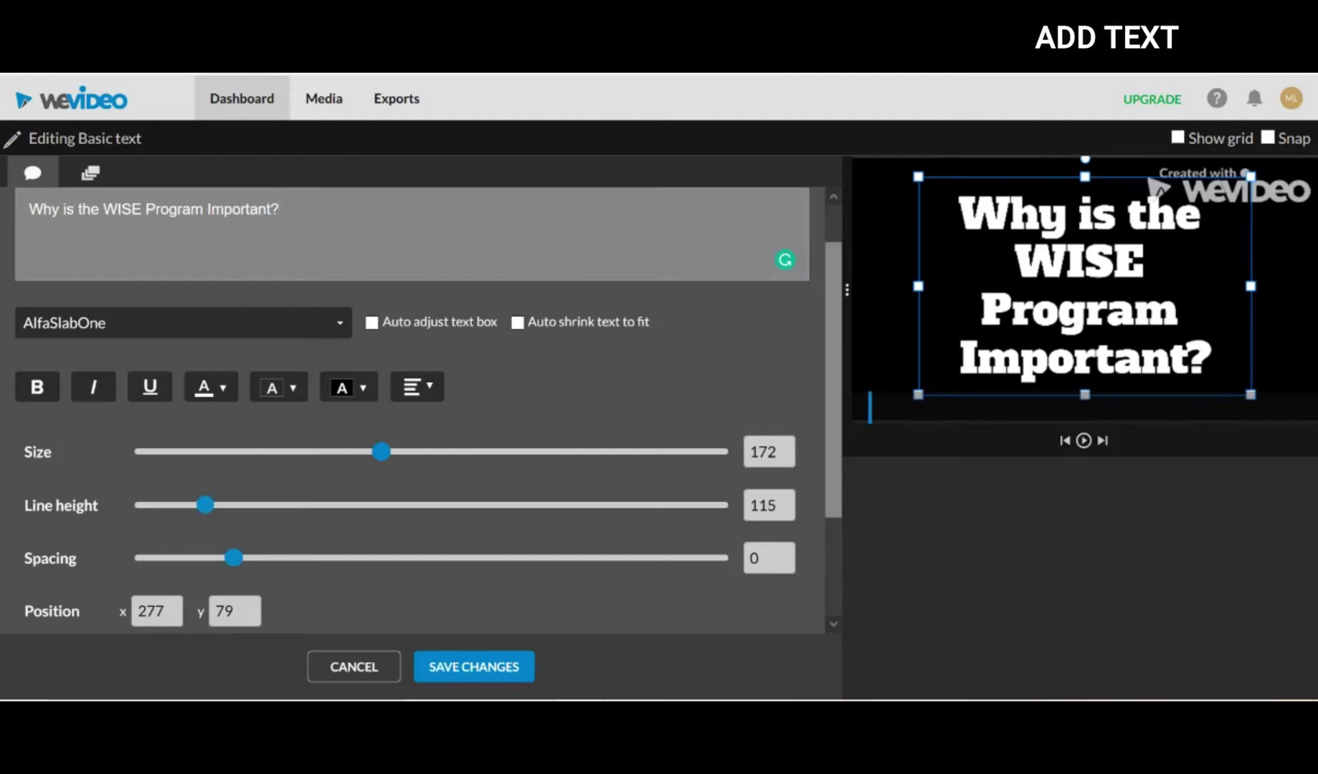
drag(206, 506, 191, 505)
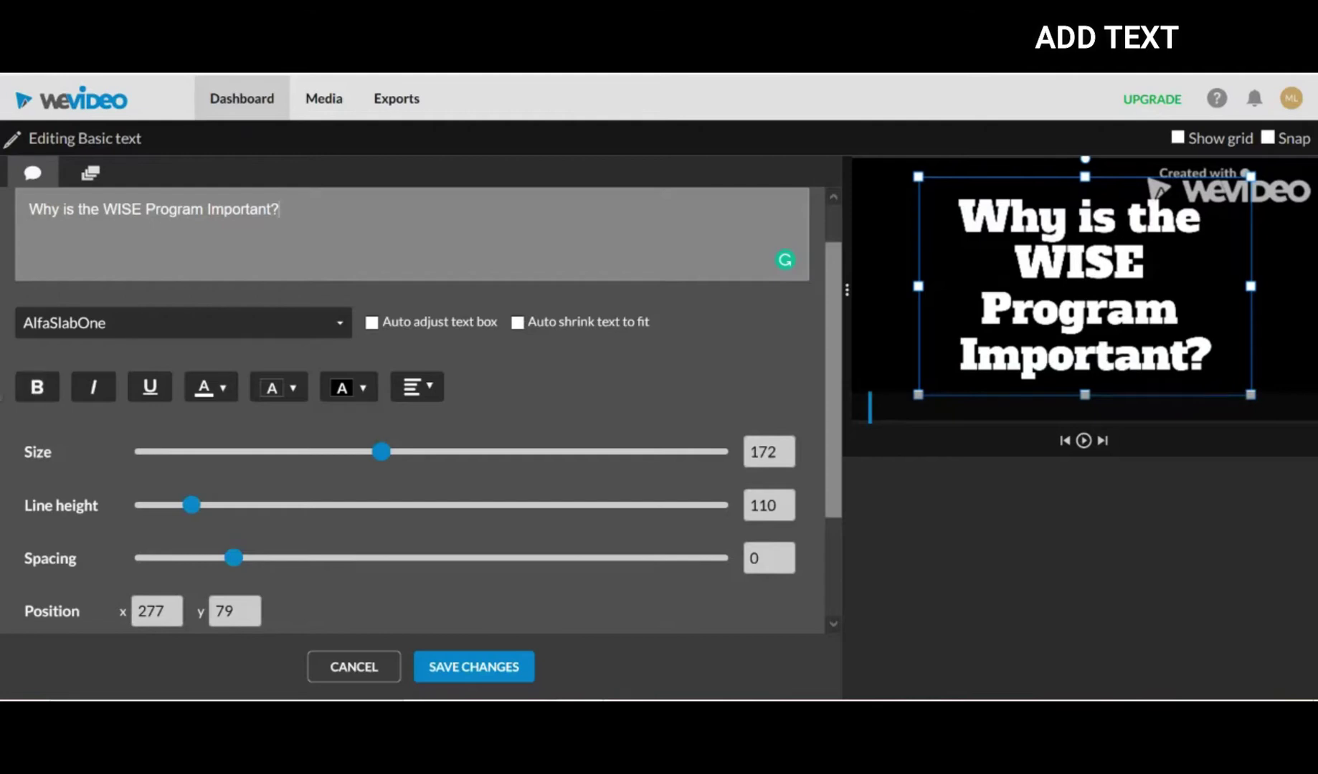
Step: Colour the title text black with a dark red highlight behind it and save the changes
click(211, 387)
click(210, 413)
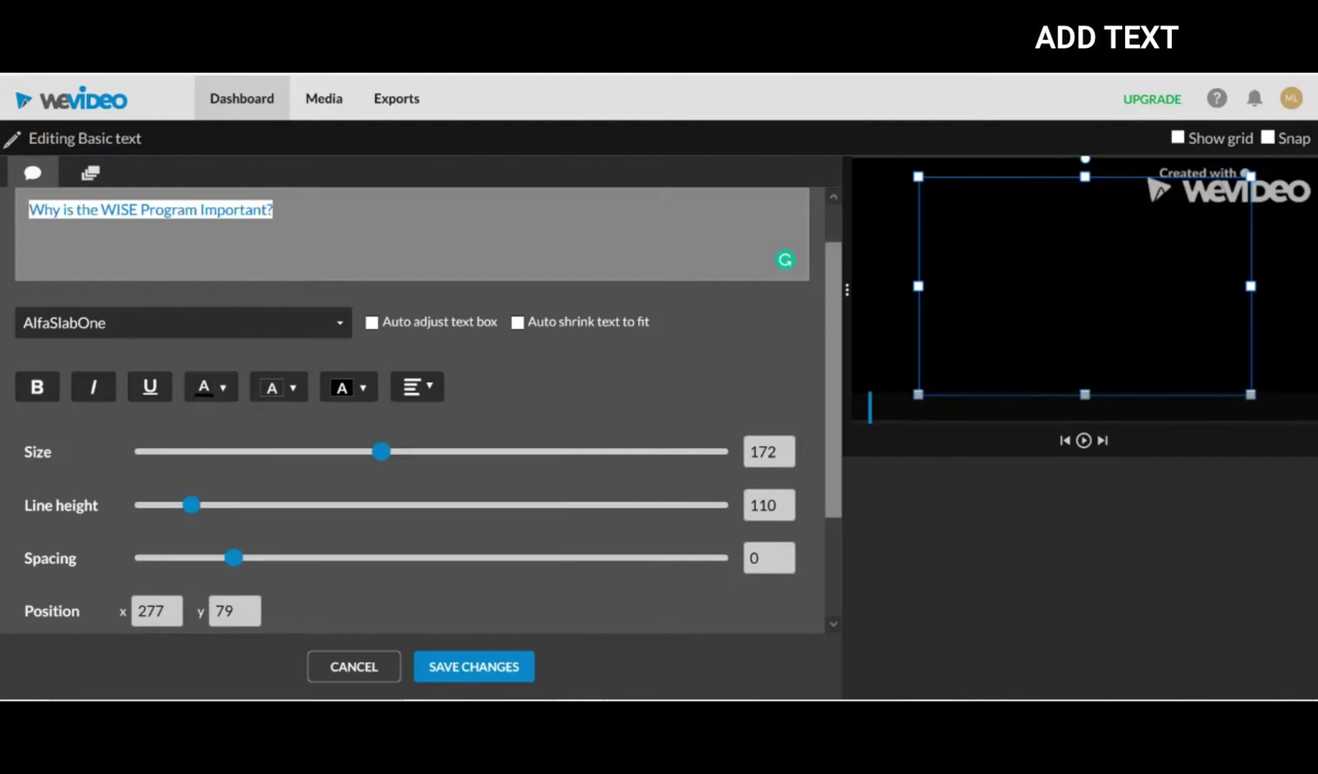
click(278, 387)
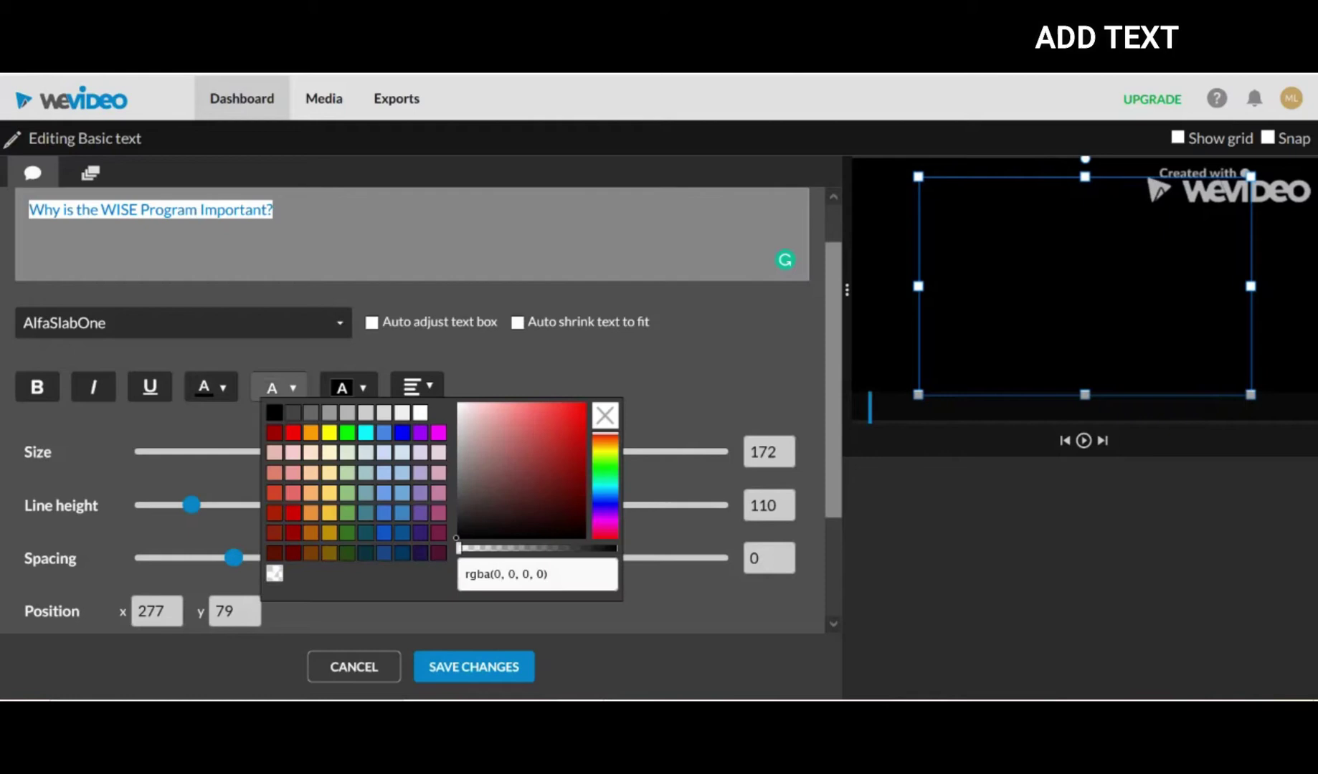
click(275, 433)
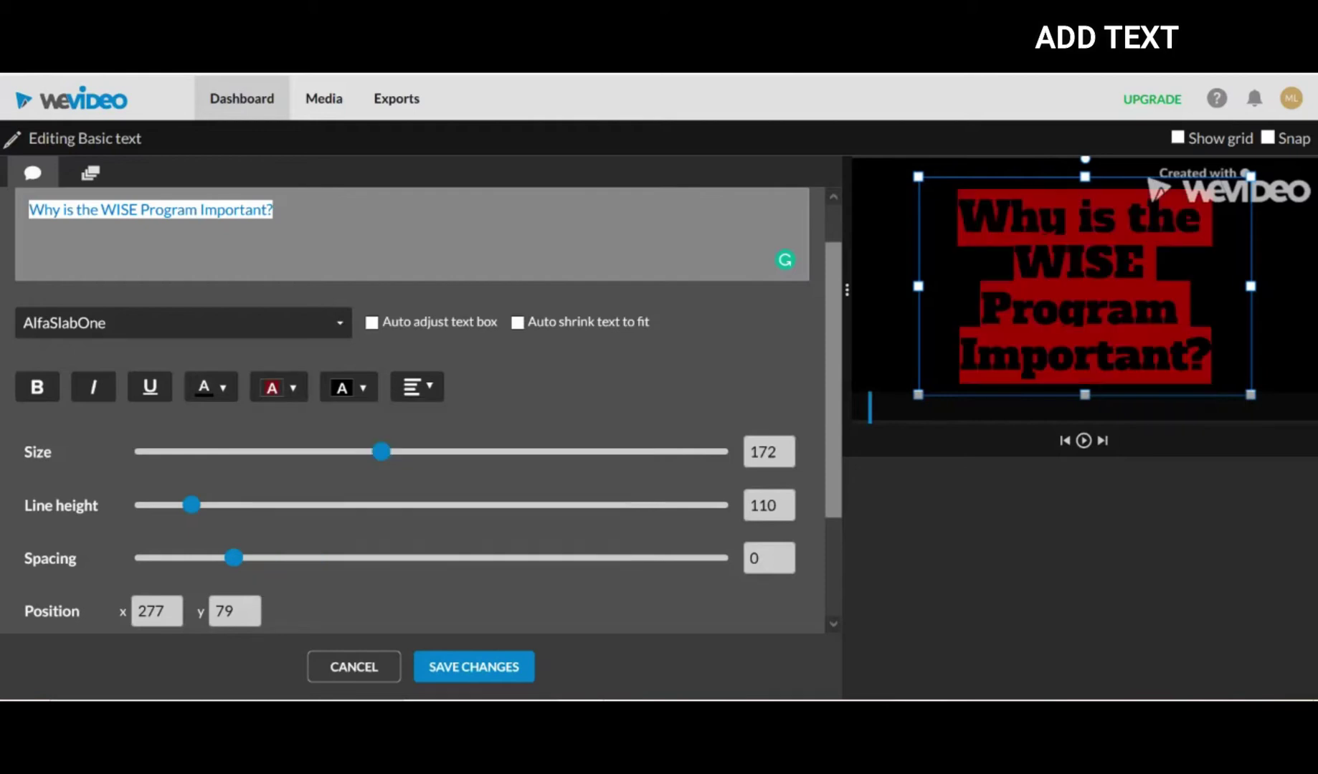
scroll(419, 411, up, 1)
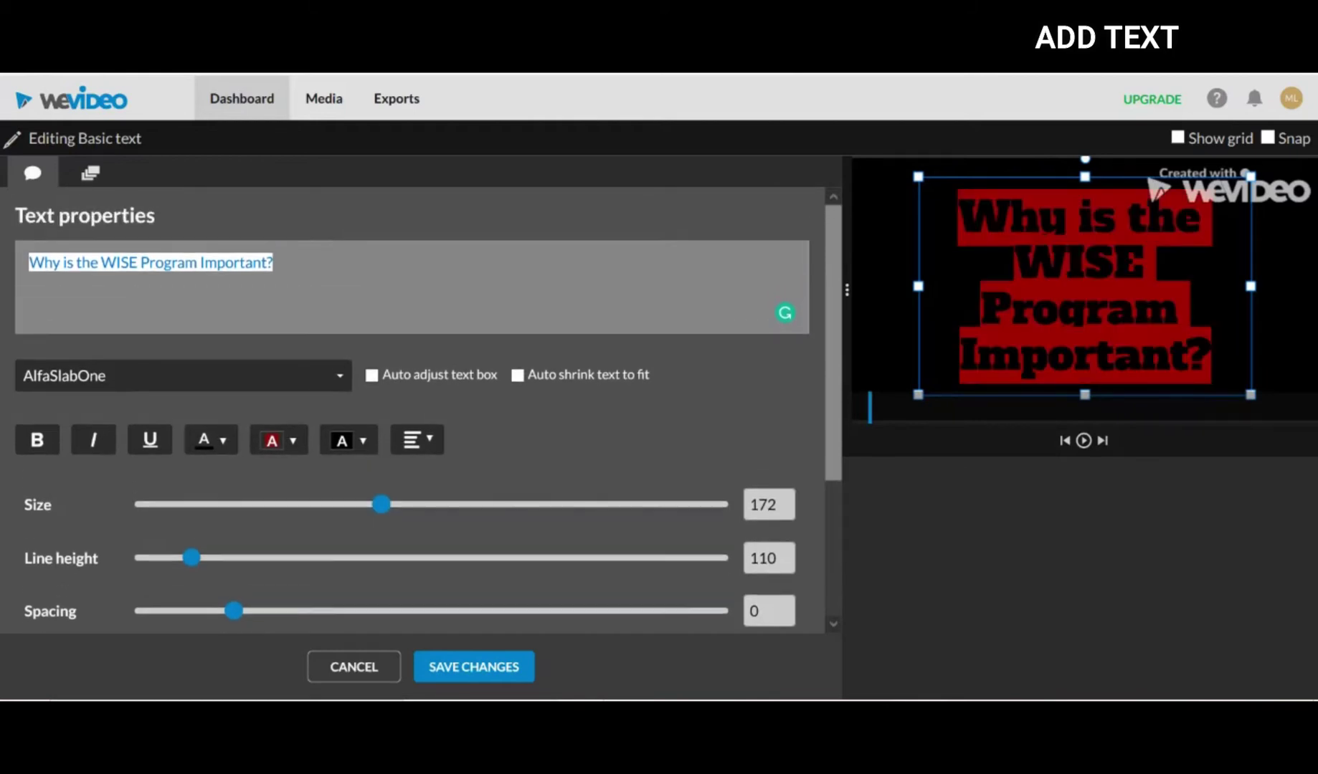
scroll(419, 411, down, 3)
scroll(412, 409, up, 3)
click(474, 667)
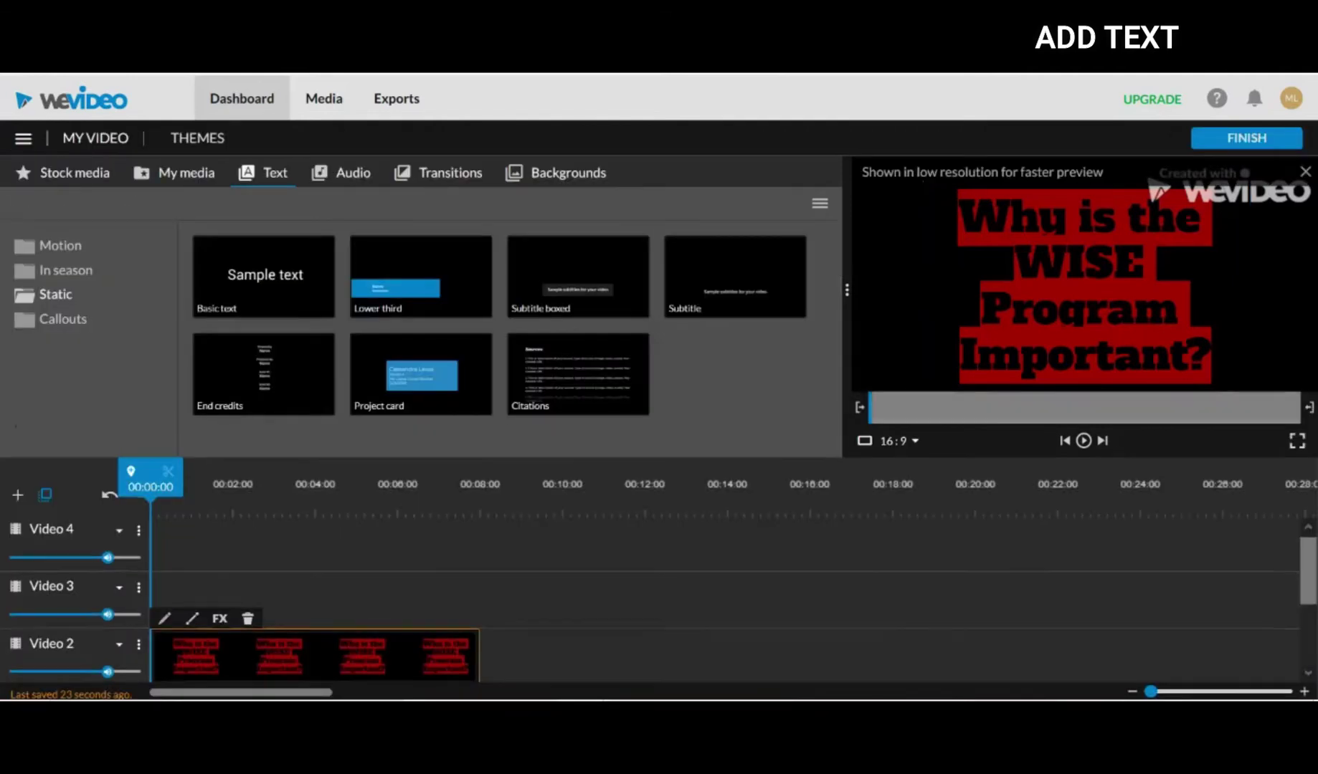
Step: Play the timeline from the start to past the title's end to preview it over the Video 1 clips
scroll(725, 601, down, 2)
key(space)
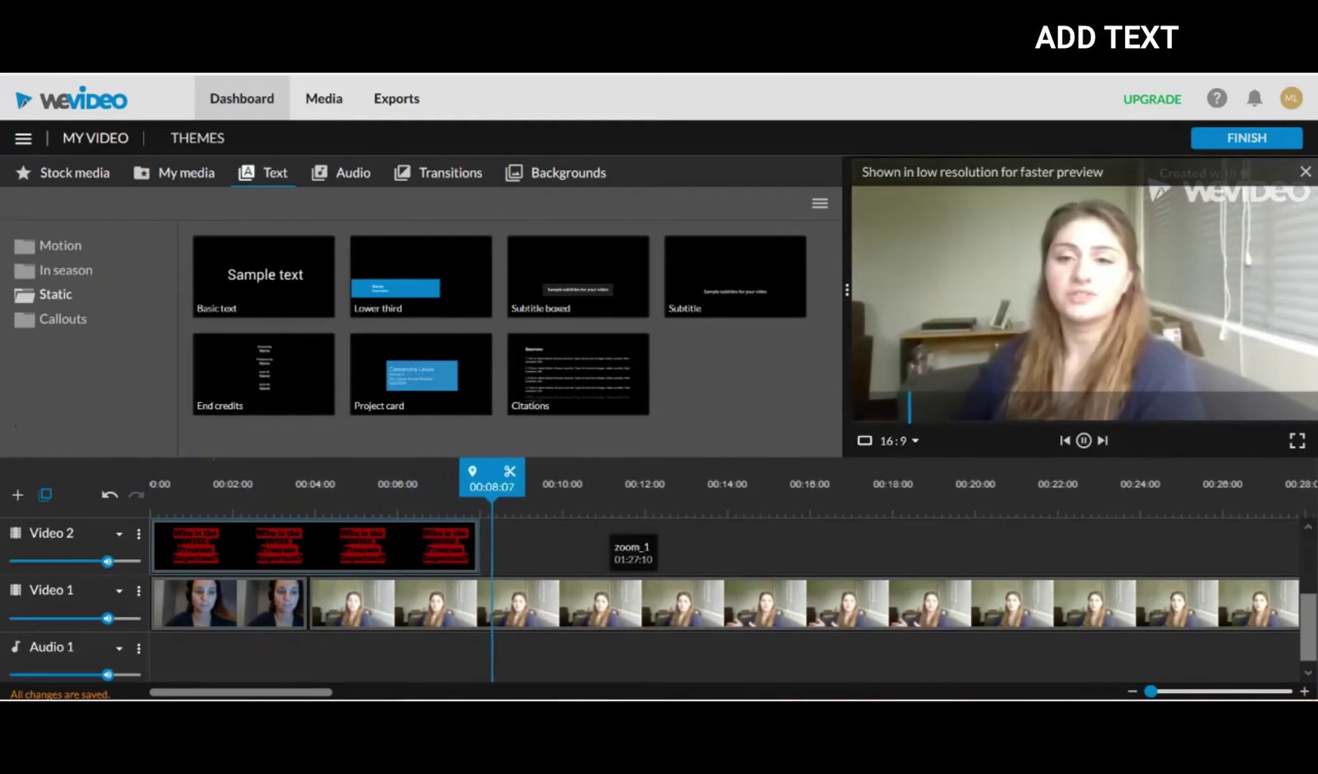
key(space)
scroll(725, 601, up, 2)
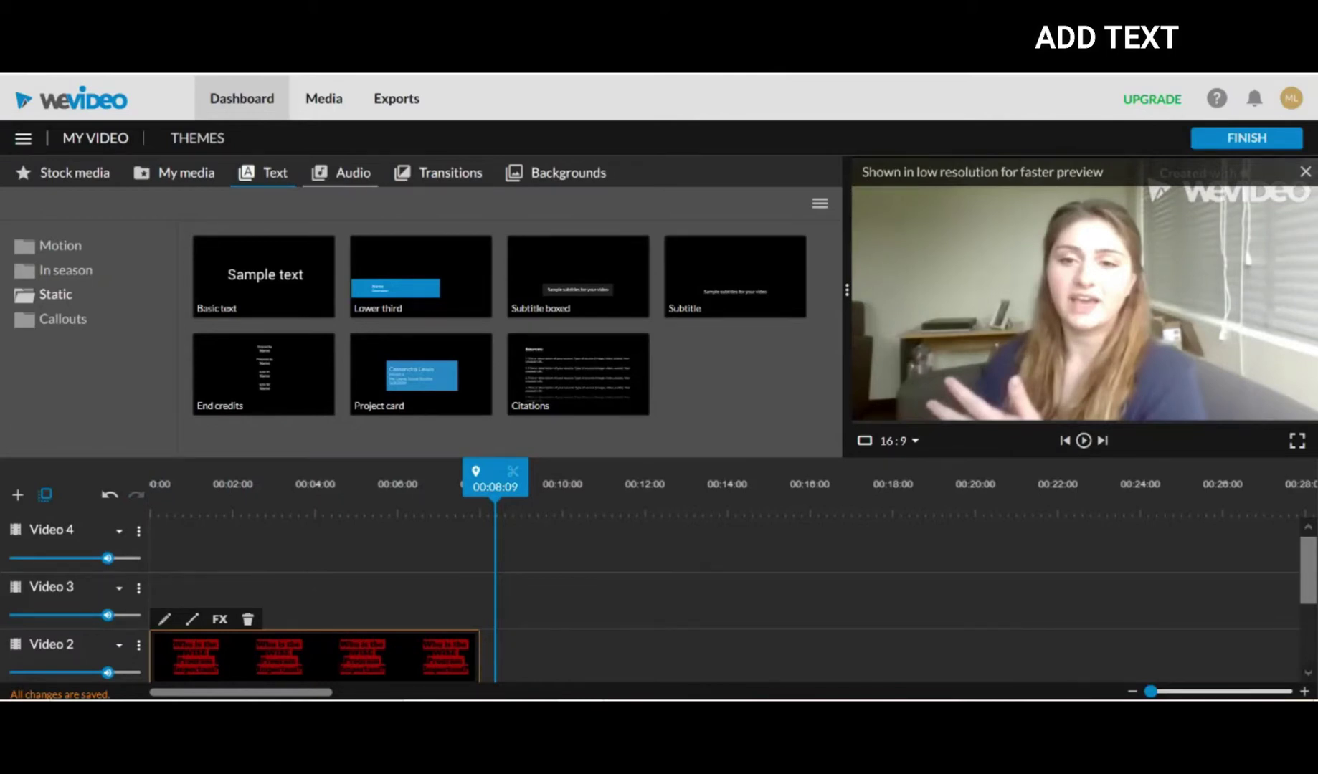
Step: Apply a standard Cross fade transition to the beginning of the title on Video 2
click(439, 173)
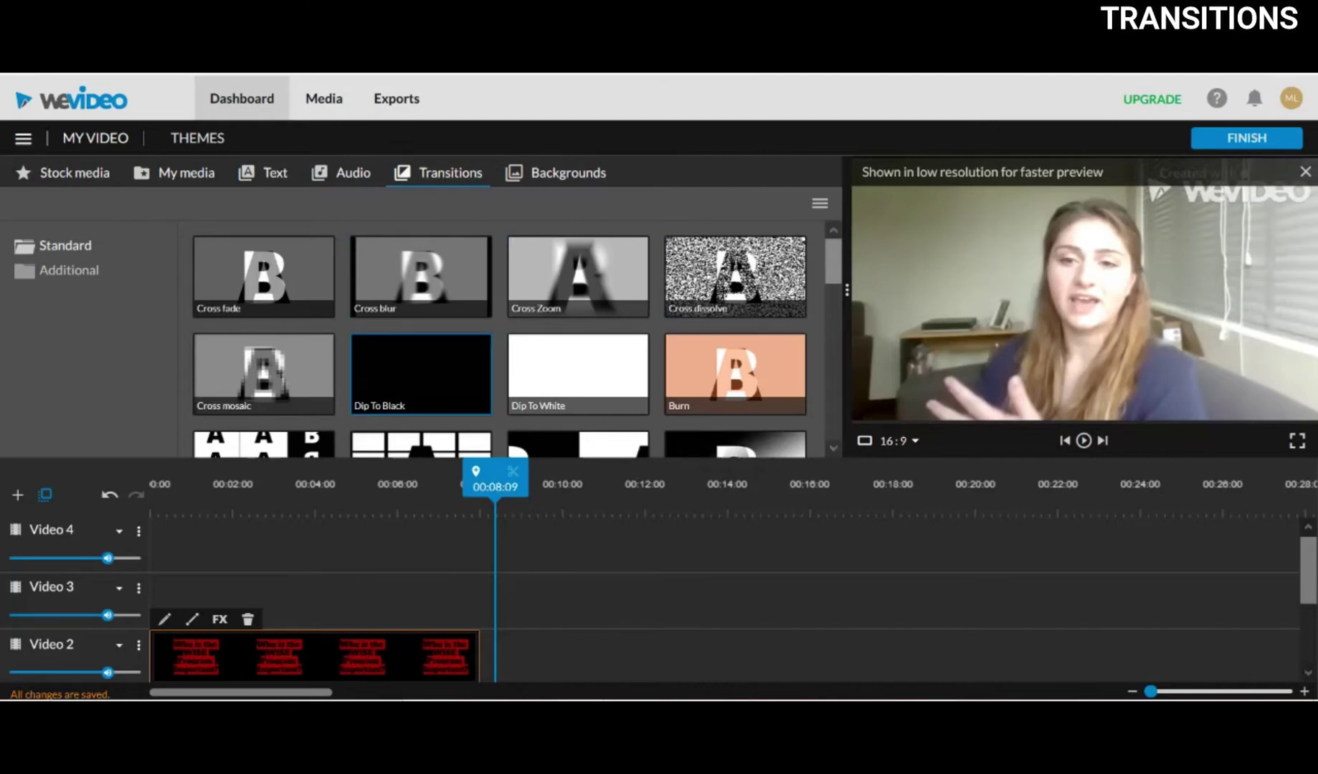
scroll(421, 359, down, 3)
scroll(421, 344, up, 3)
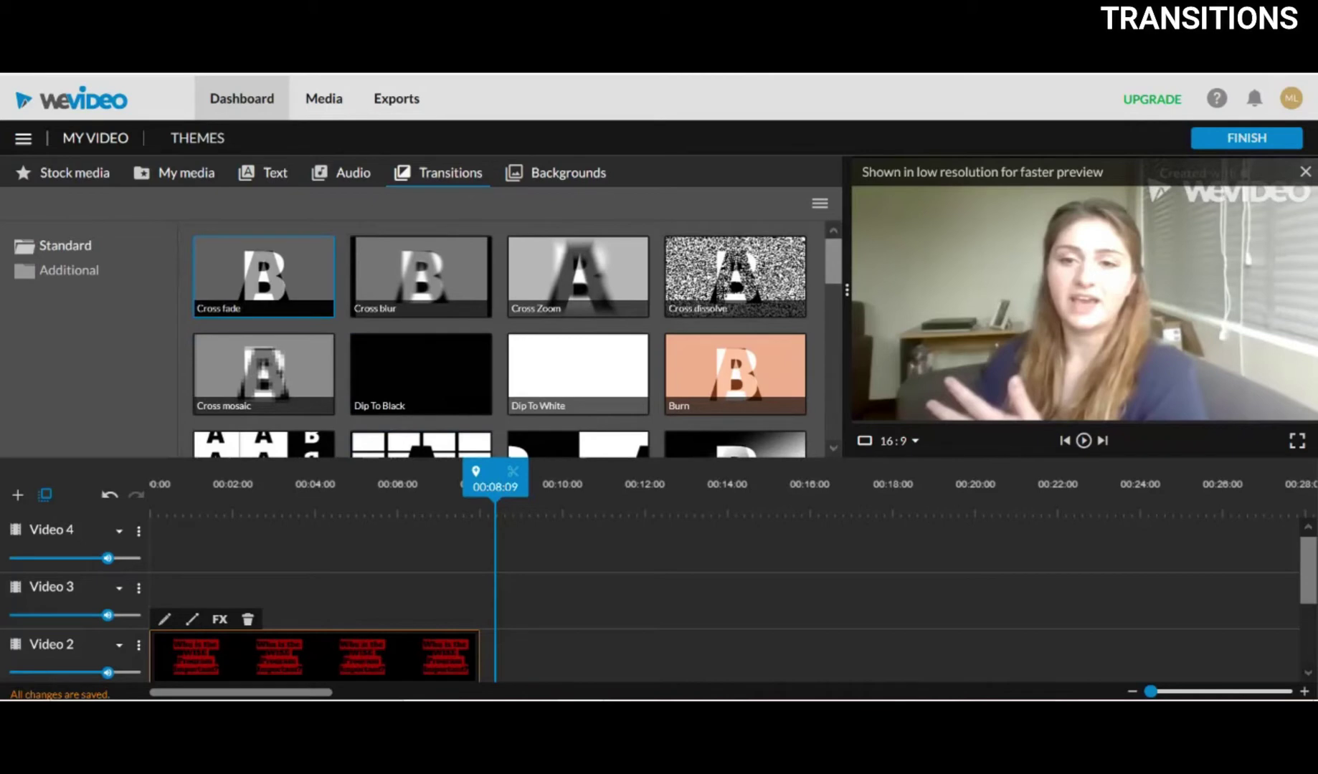
drag(264, 277, 179, 654)
drag(264, 277, 171, 644)
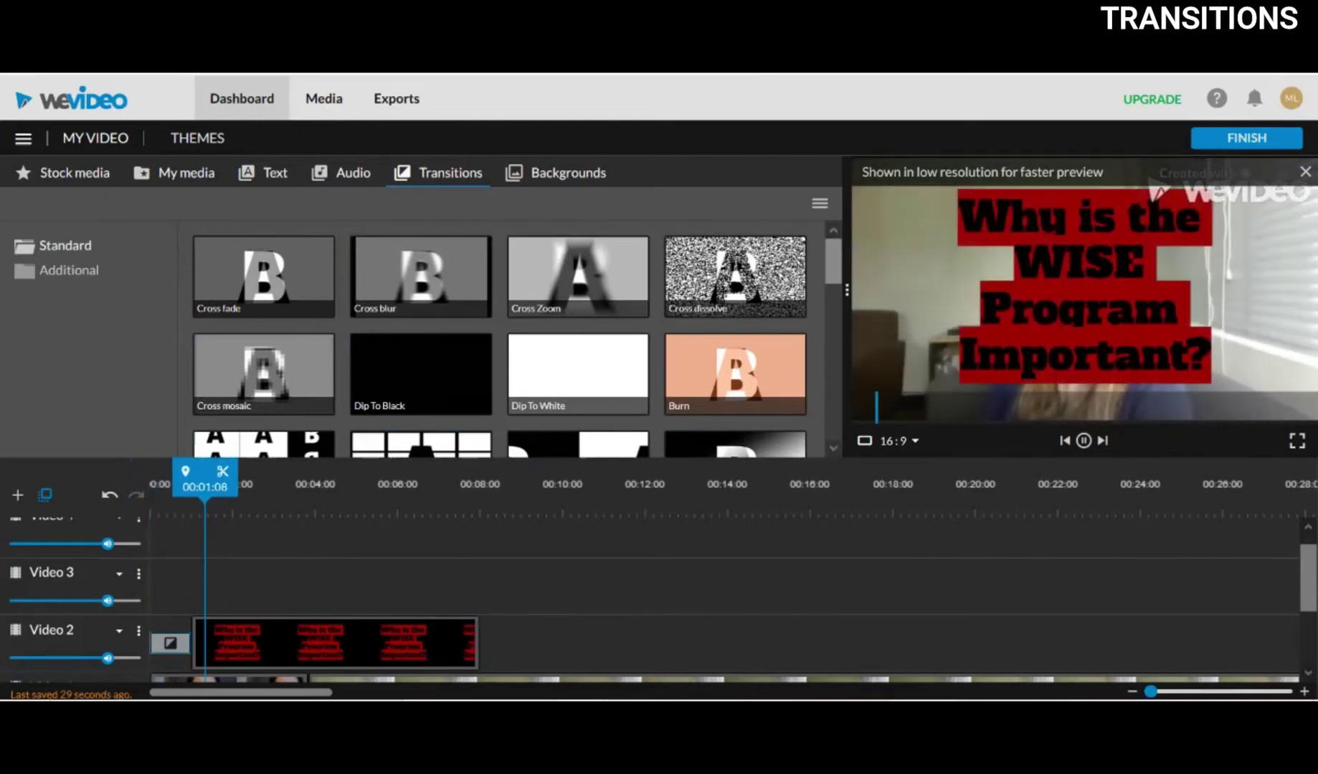
Step: Move the Video 2 title to start at 00:02:21 and add a Cross fade transition at its new beginning
drag(265, 644, 410, 643)
scroll(717, 609, down, 2)
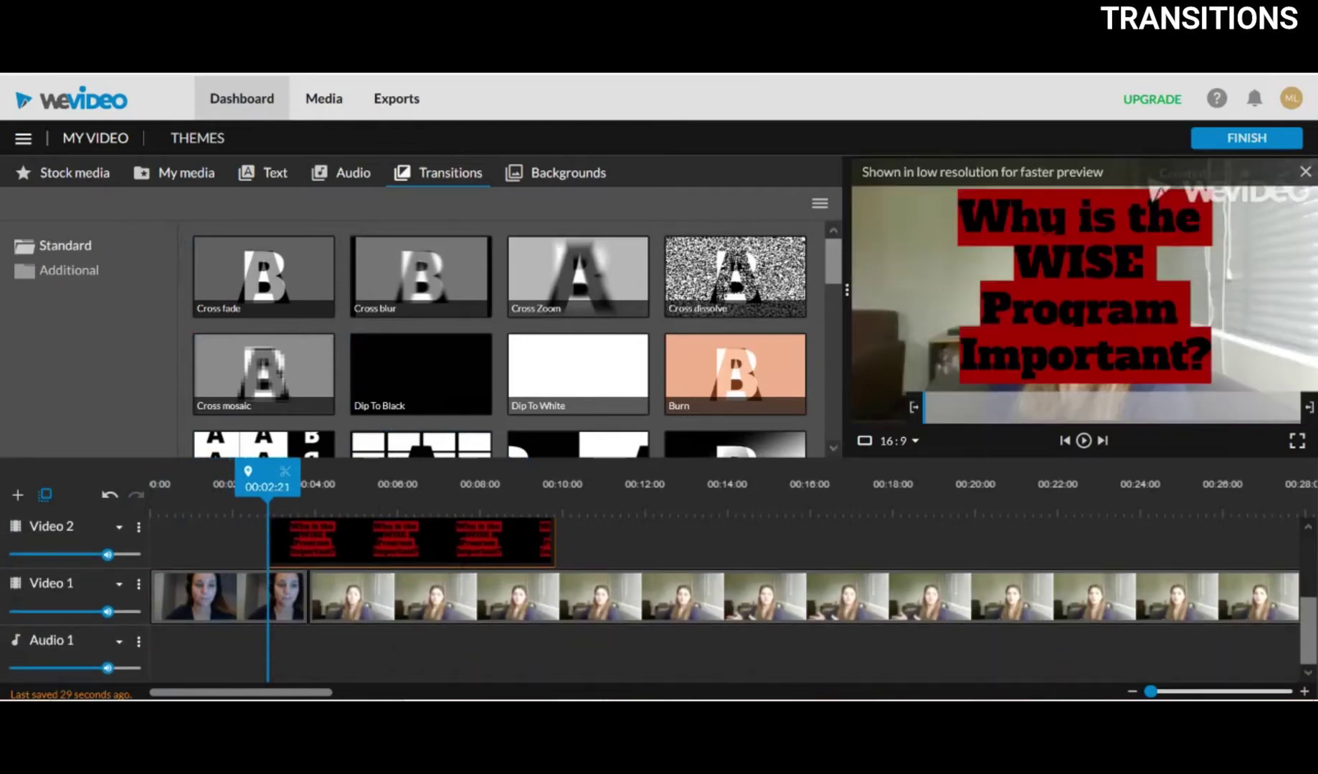
scroll(423, 559, up, 2)
scroll(423, 609, down, 2)
drag(264, 277, 287, 546)
Step: Play the timeline from the beginning to preview the title's Cross fade transition
drag(267, 487, 151, 487)
key(space)
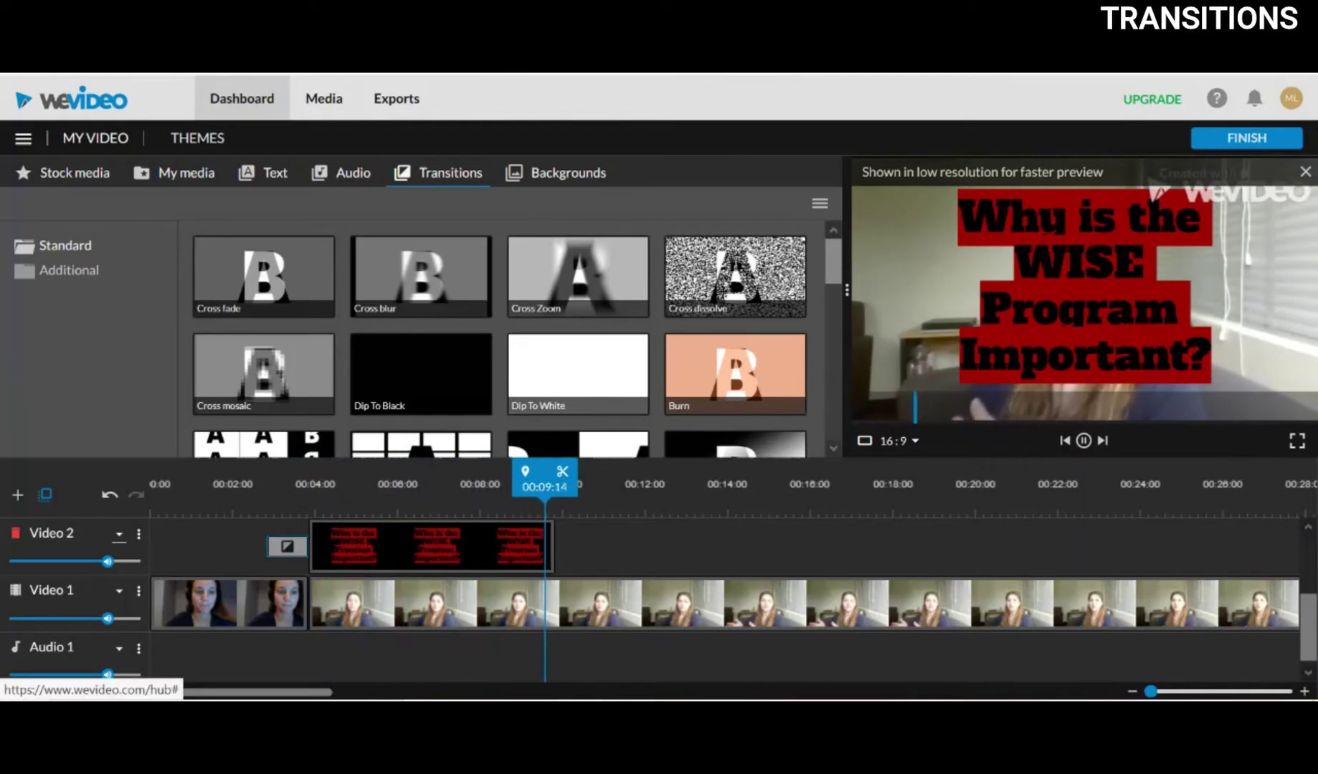
key(space)
scroll(717, 602, up, 3)
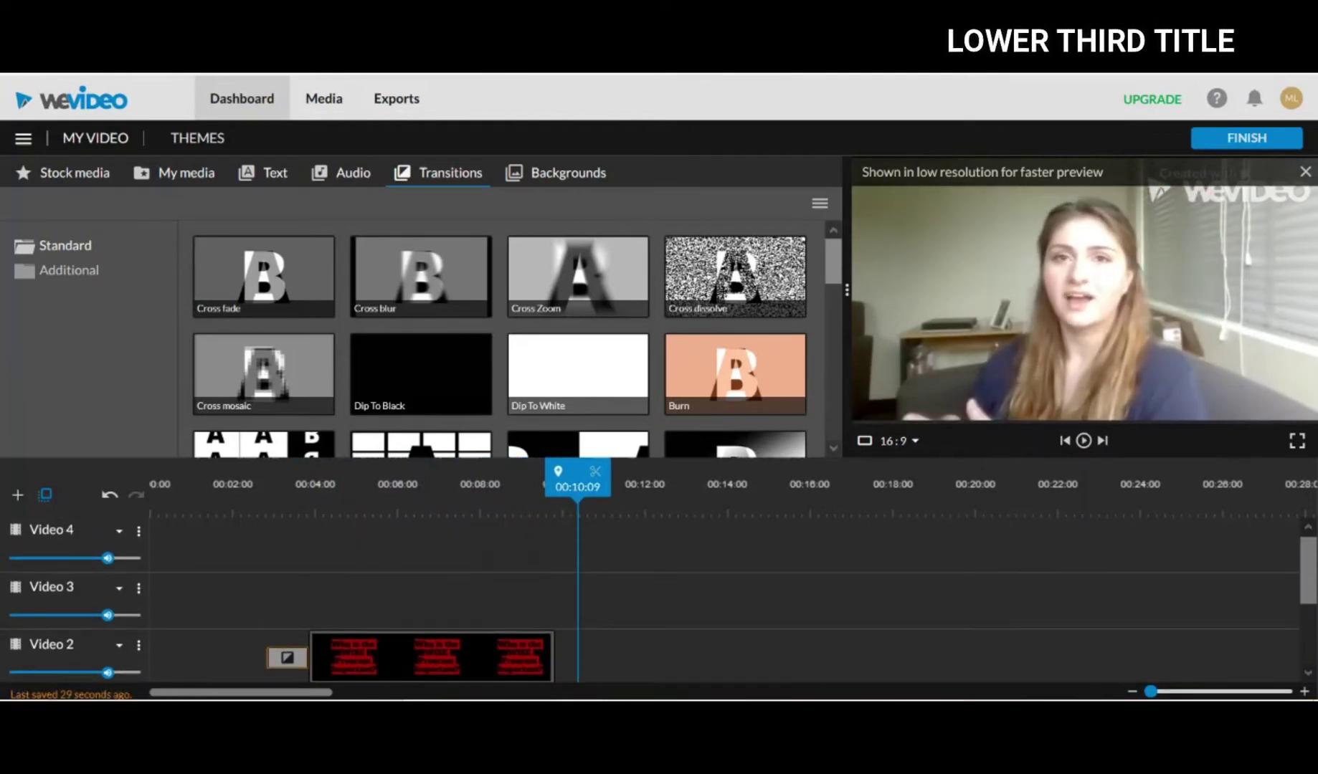
Step: Add a Lower third title to Video 2 at 00:10:10, then reposition and narrow its box beside the speaker's head
click(263, 173)
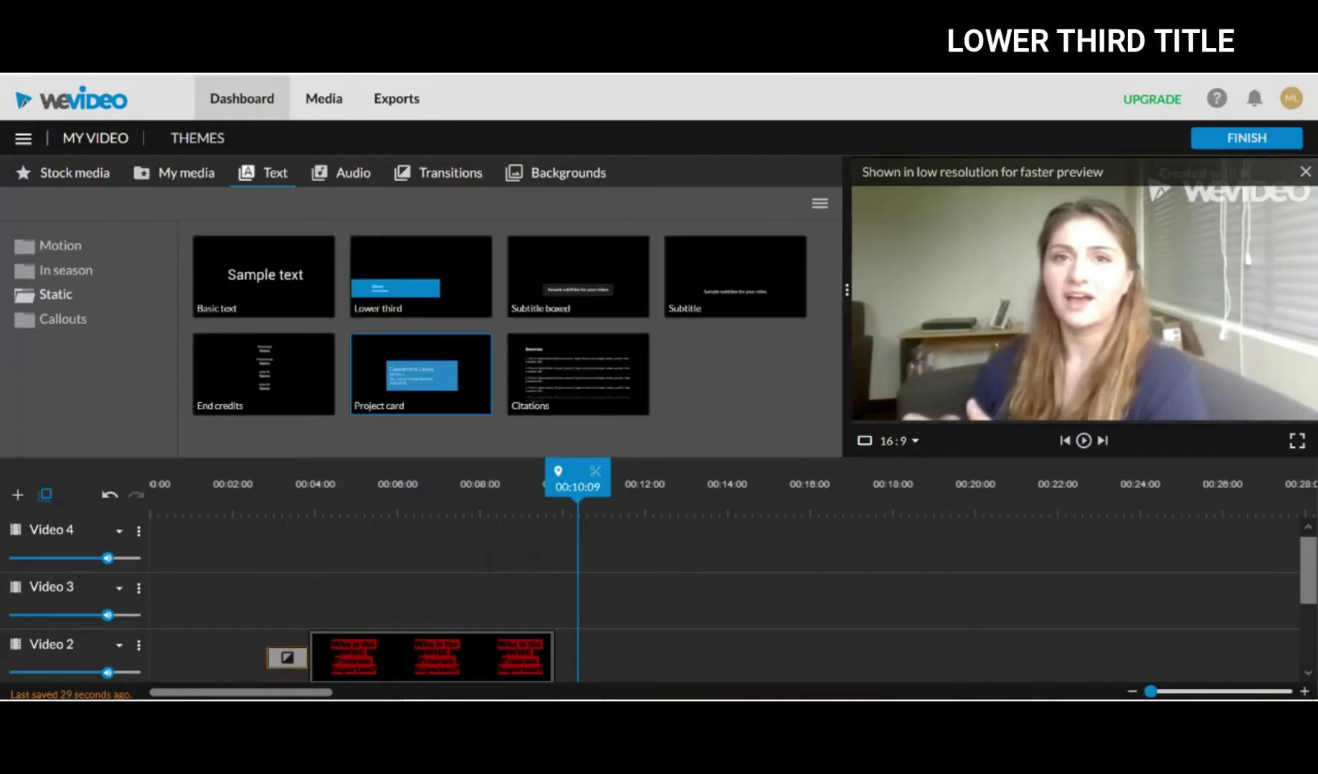
drag(421, 279, 609, 656)
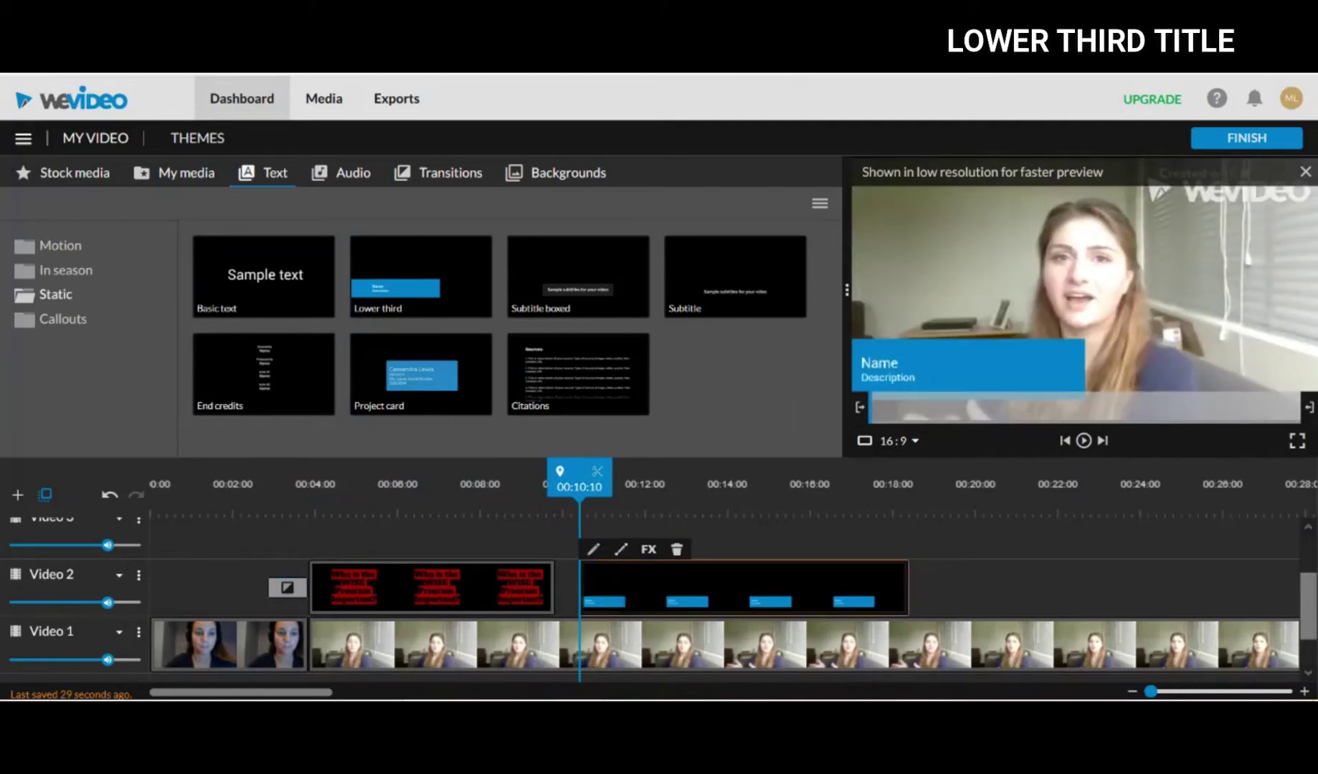
click(593, 550)
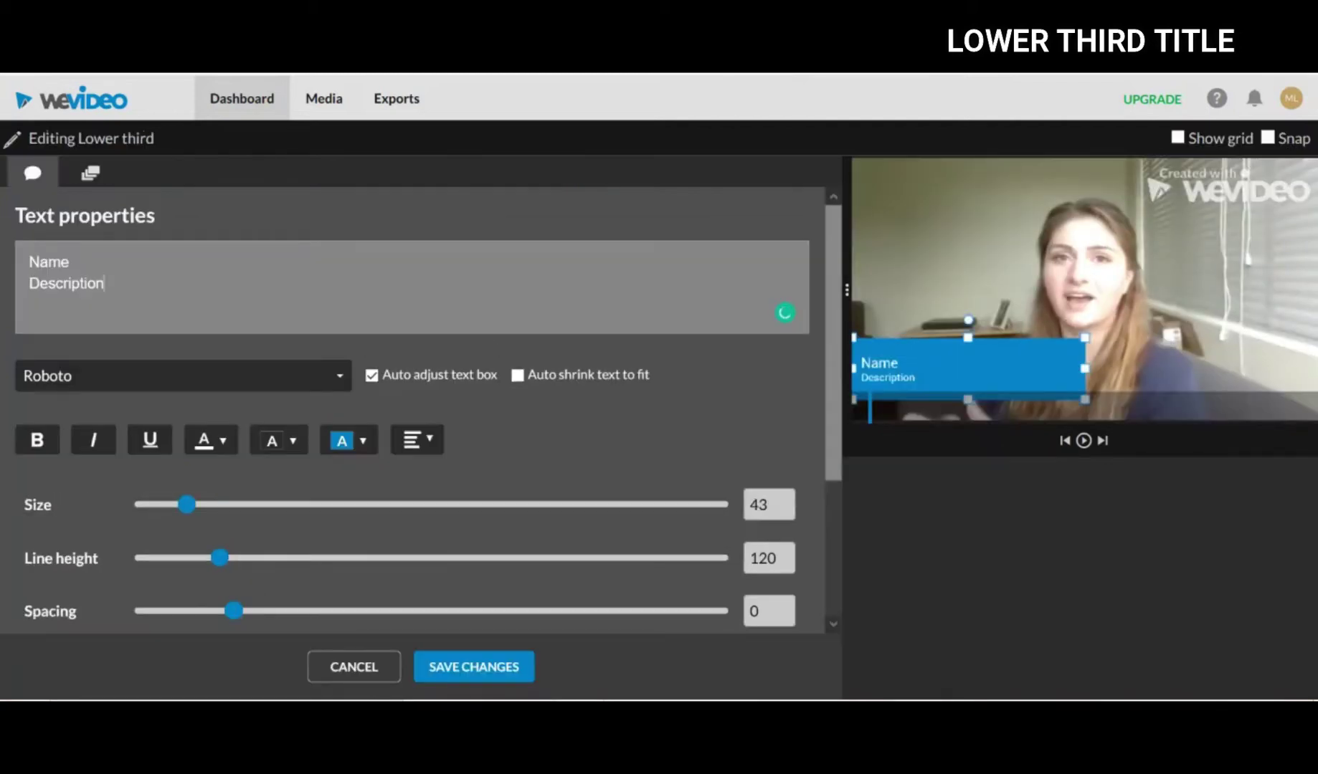
drag(972, 367, 1200, 270)
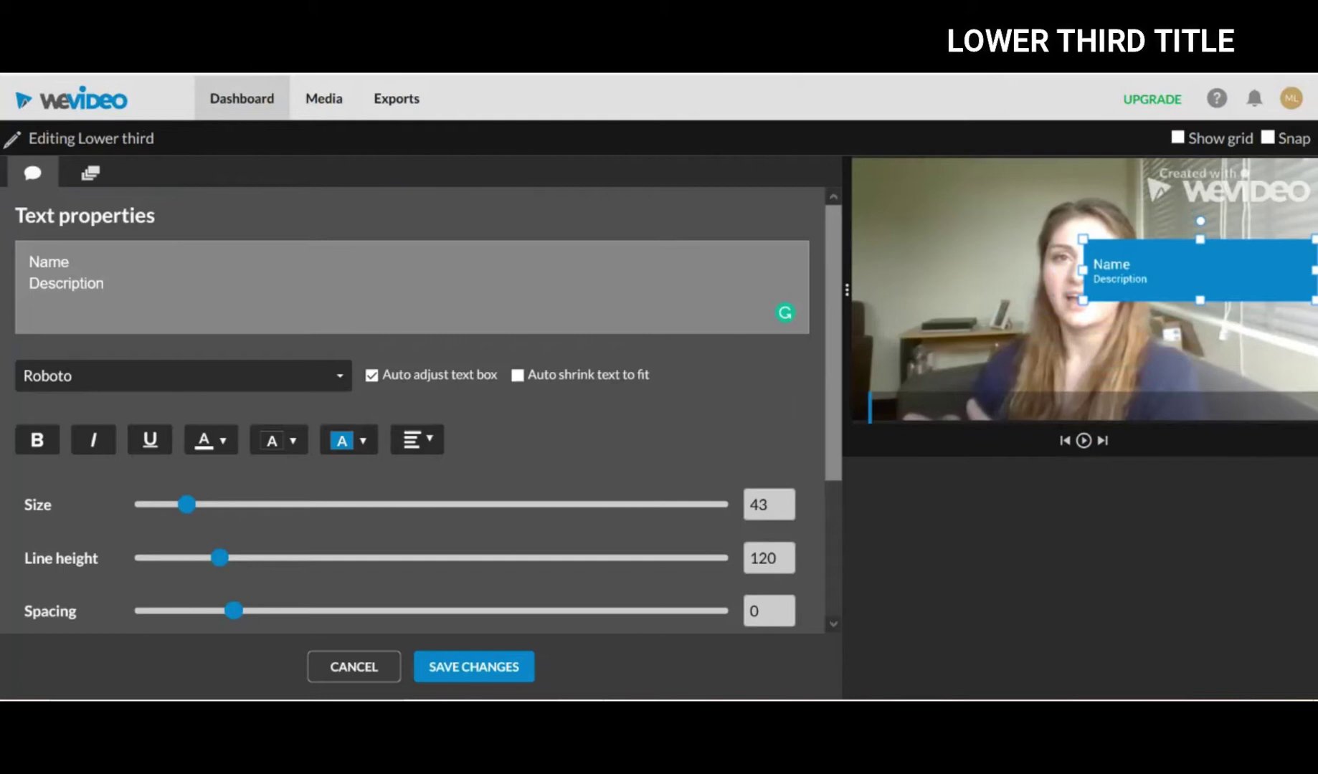
click(372, 375)
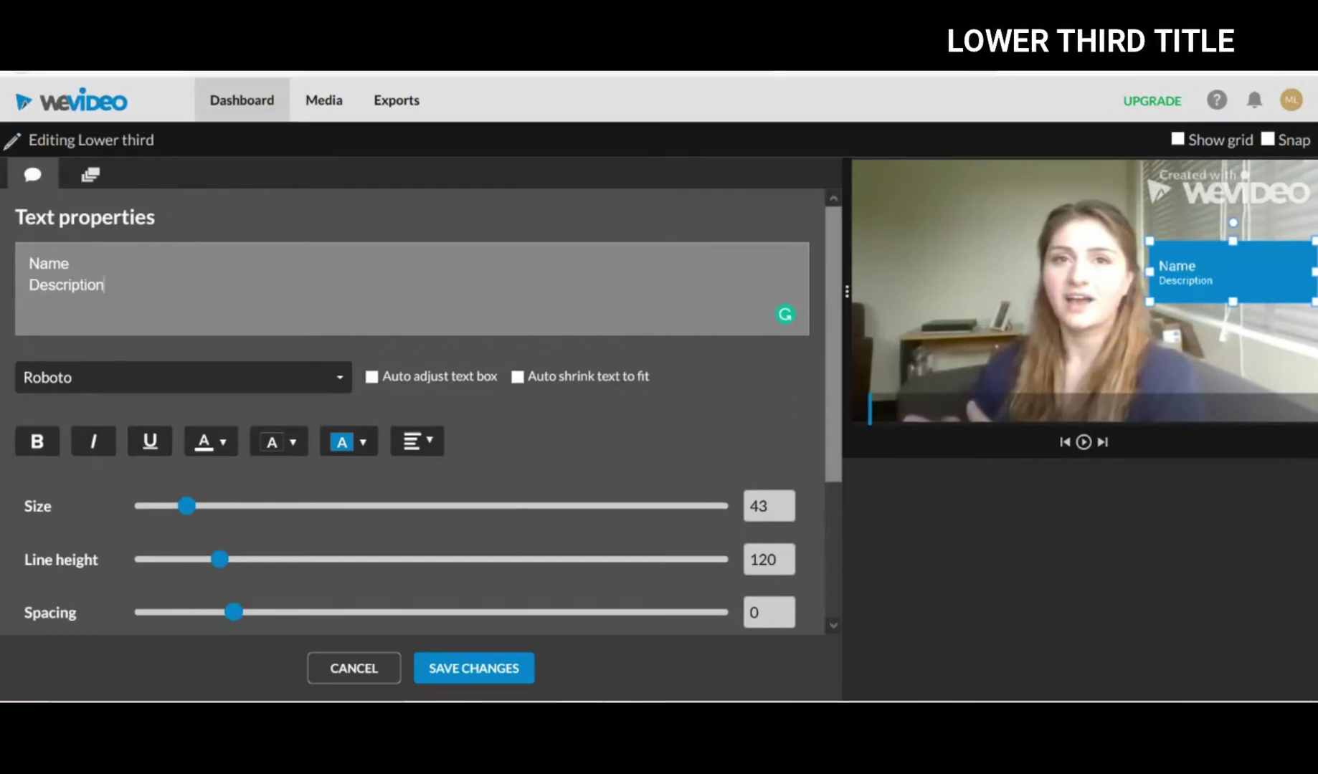
Step: Style the lower third's Name and Description text with a dark red background, black text colour and the Alike font
click(349, 441)
click(344, 487)
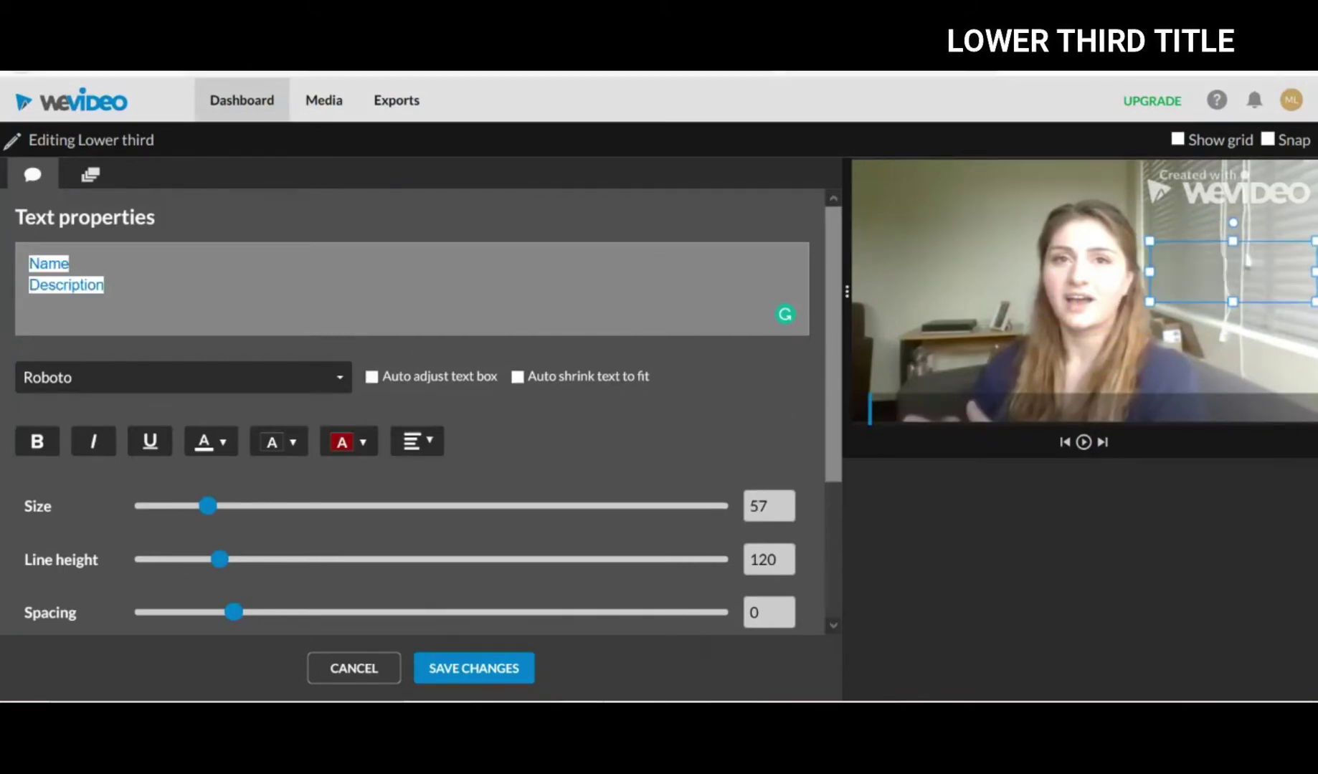
click(279, 442)
click(208, 441)
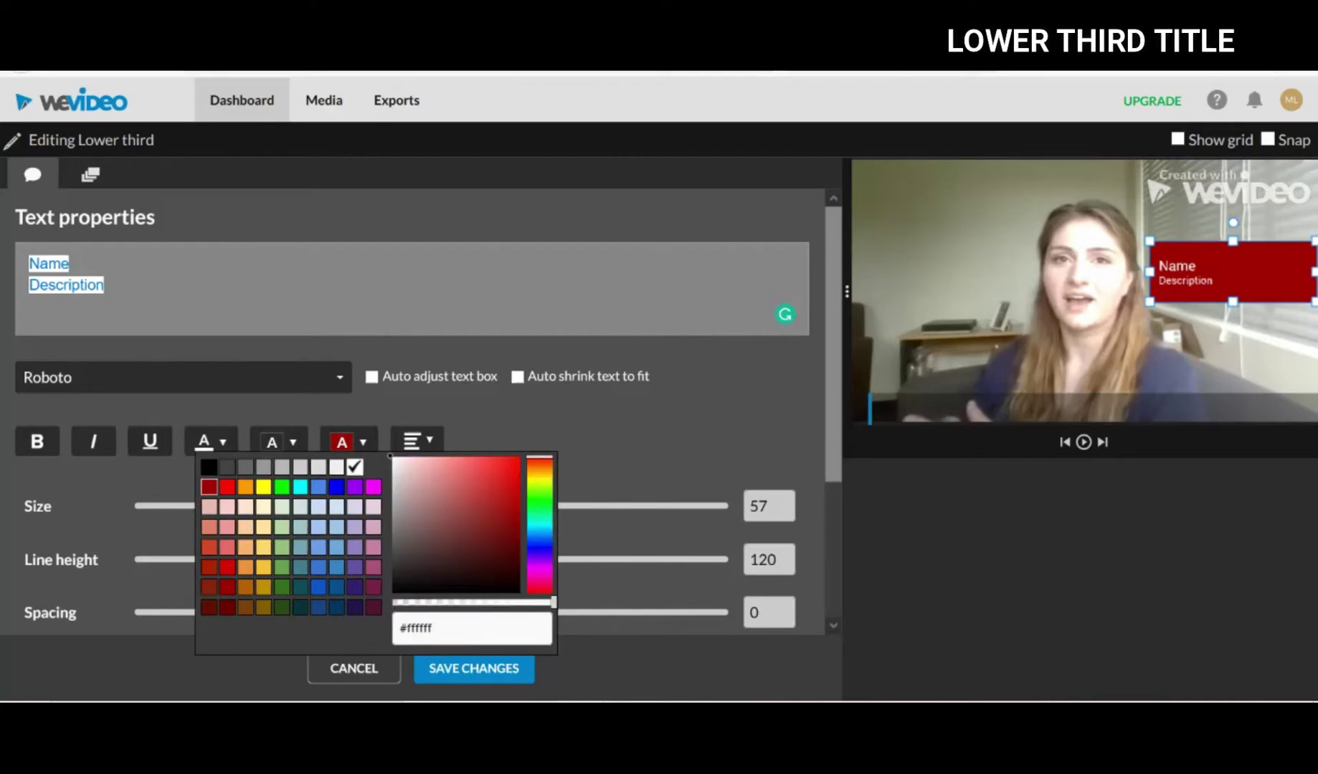
click(209, 468)
click(101, 378)
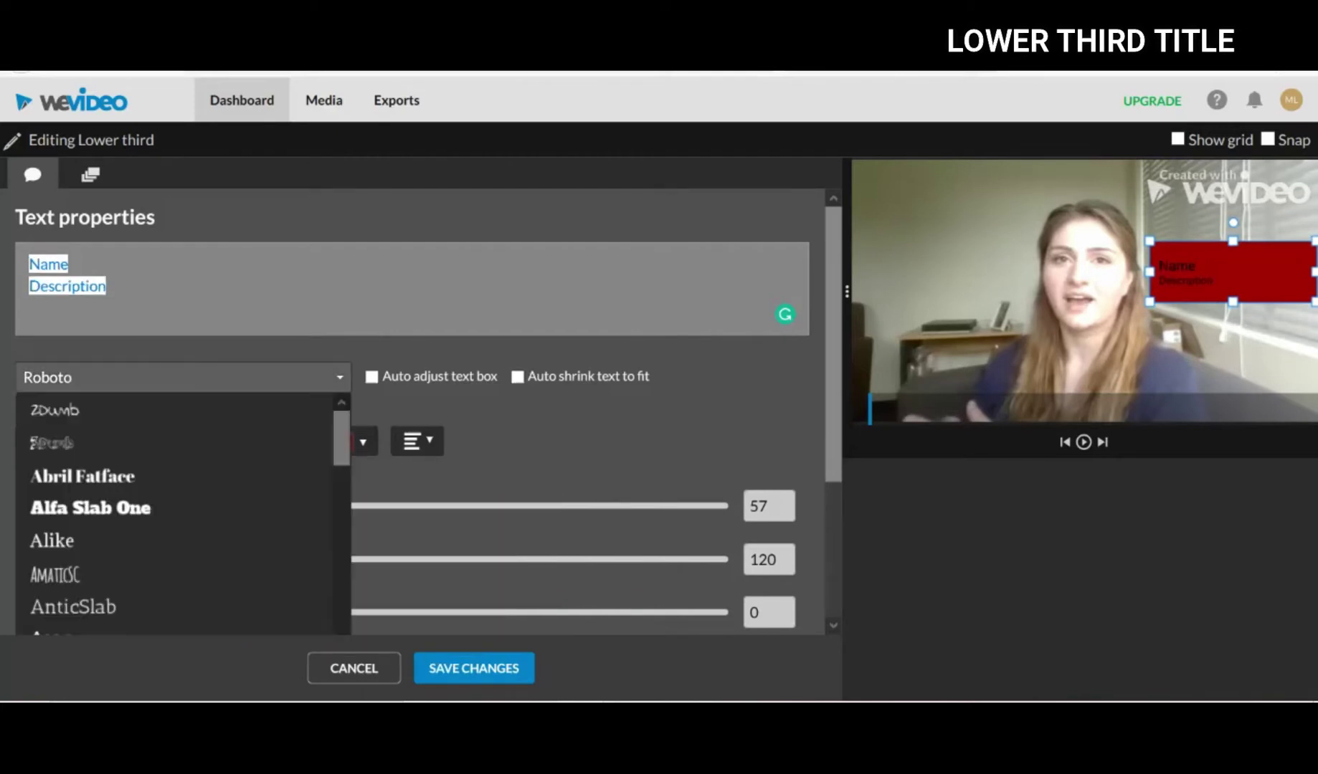
click(108, 540)
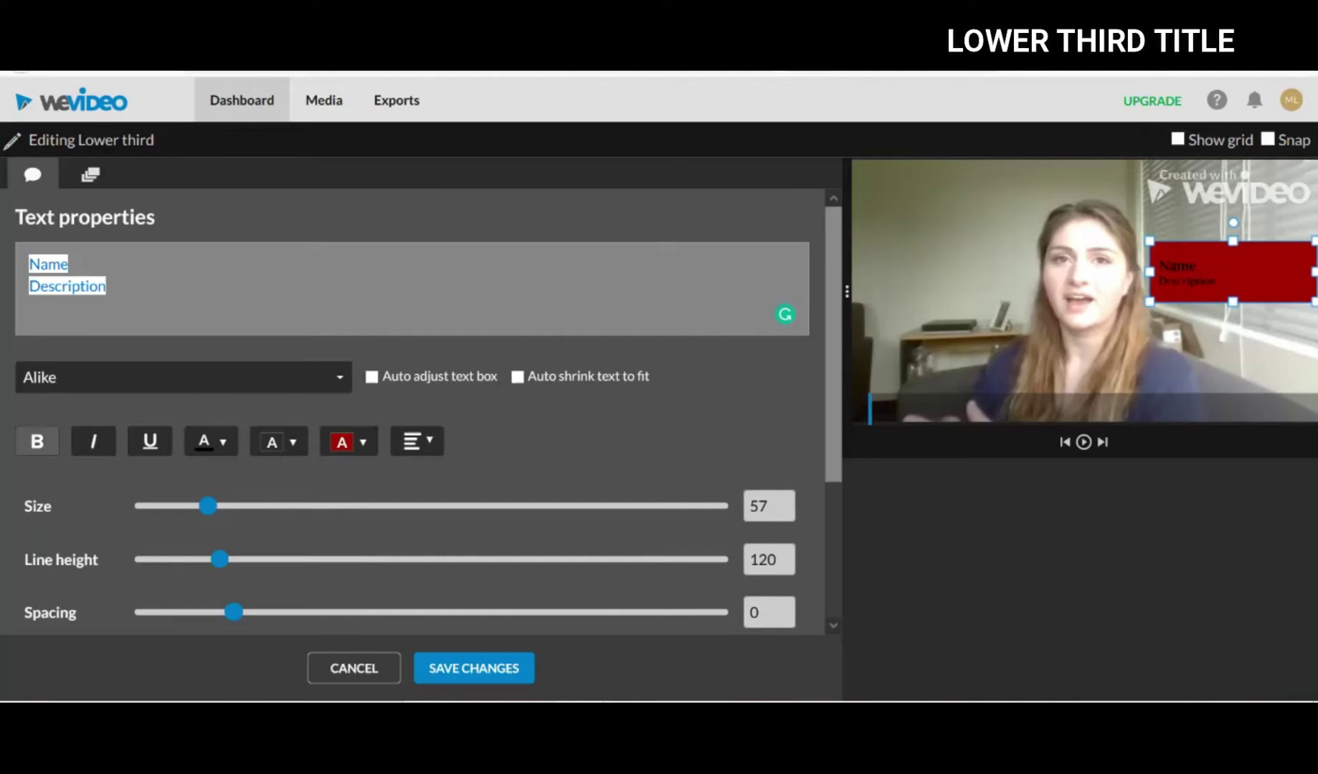
Step: Replace the lower third's placeholder text with the speaker's name, WISE Class of ‘21 and Chemistry, copied from the Word document
key(BackSpace)
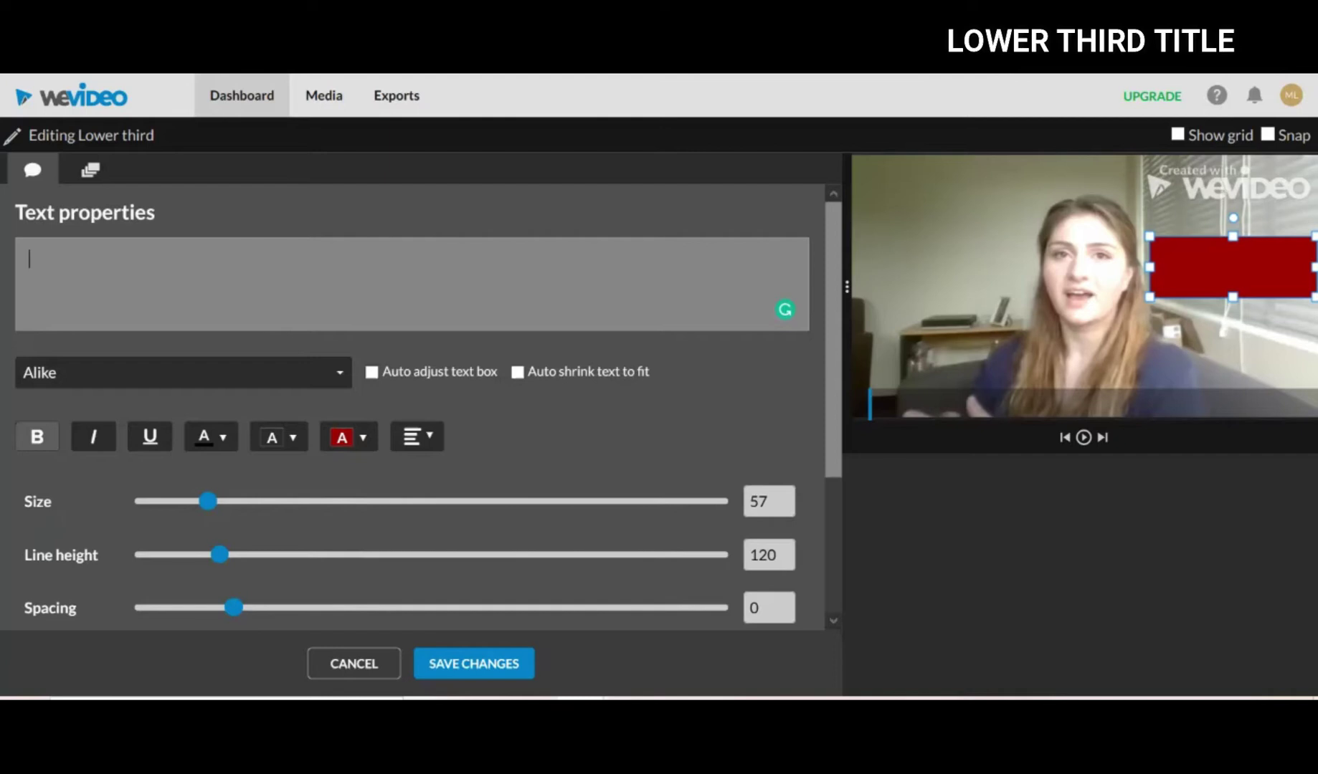
key(alt+Tab)
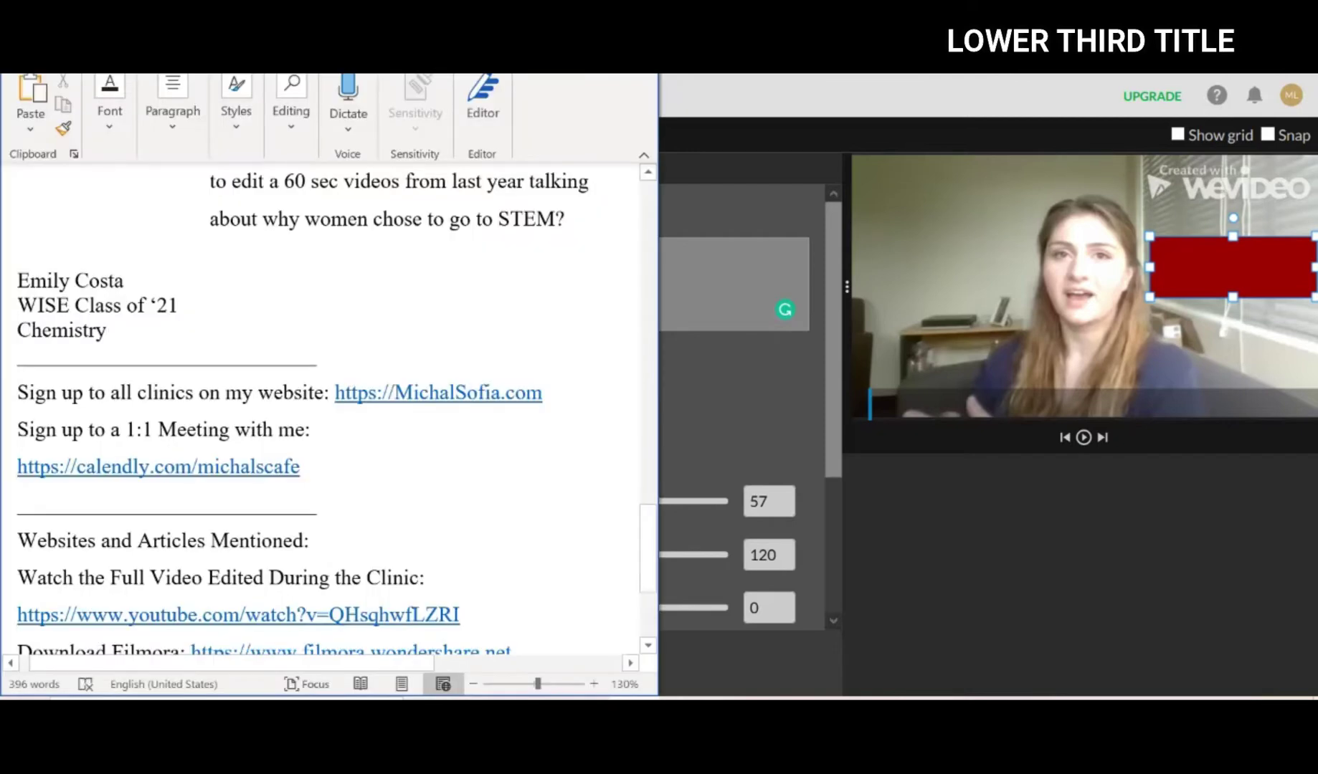
scroll(329, 408, up, 2)
drag(112, 457, 19, 409)
key(ctrl+c)
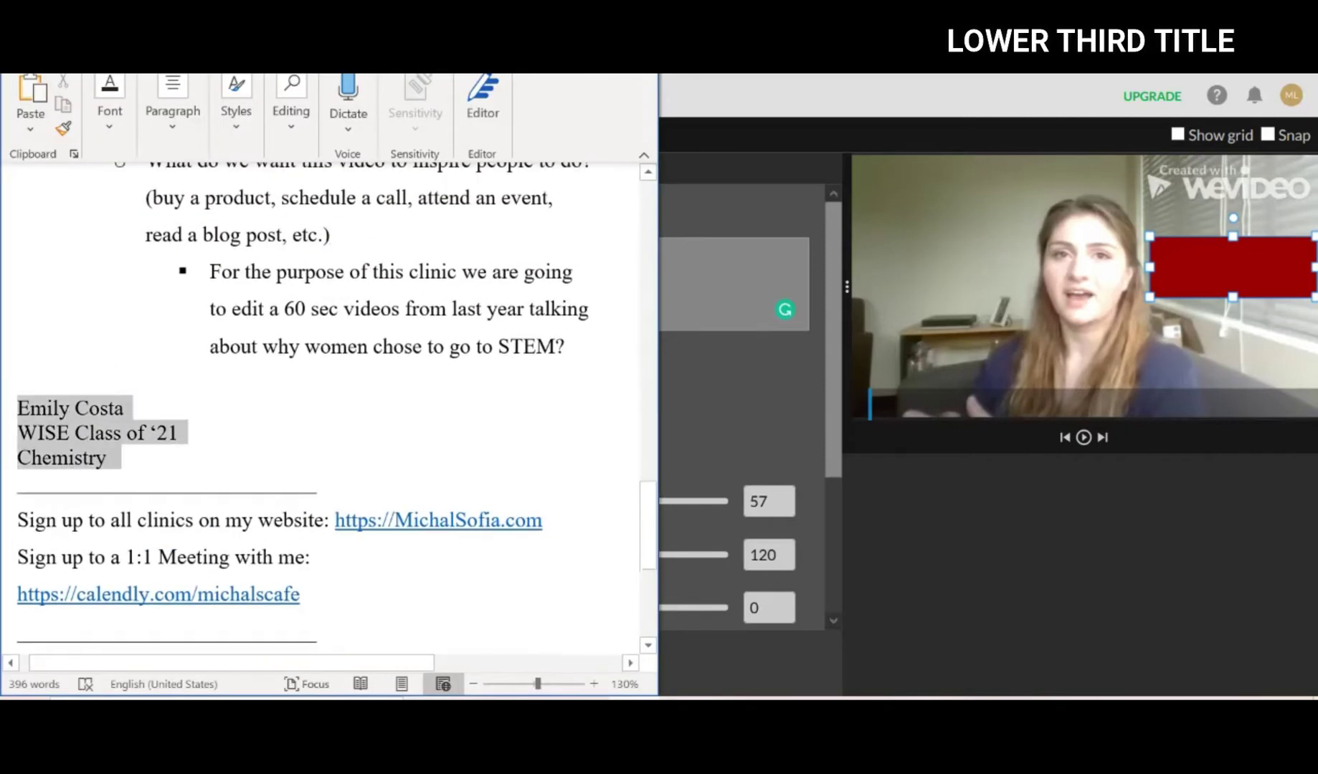
key(alt+Tab)
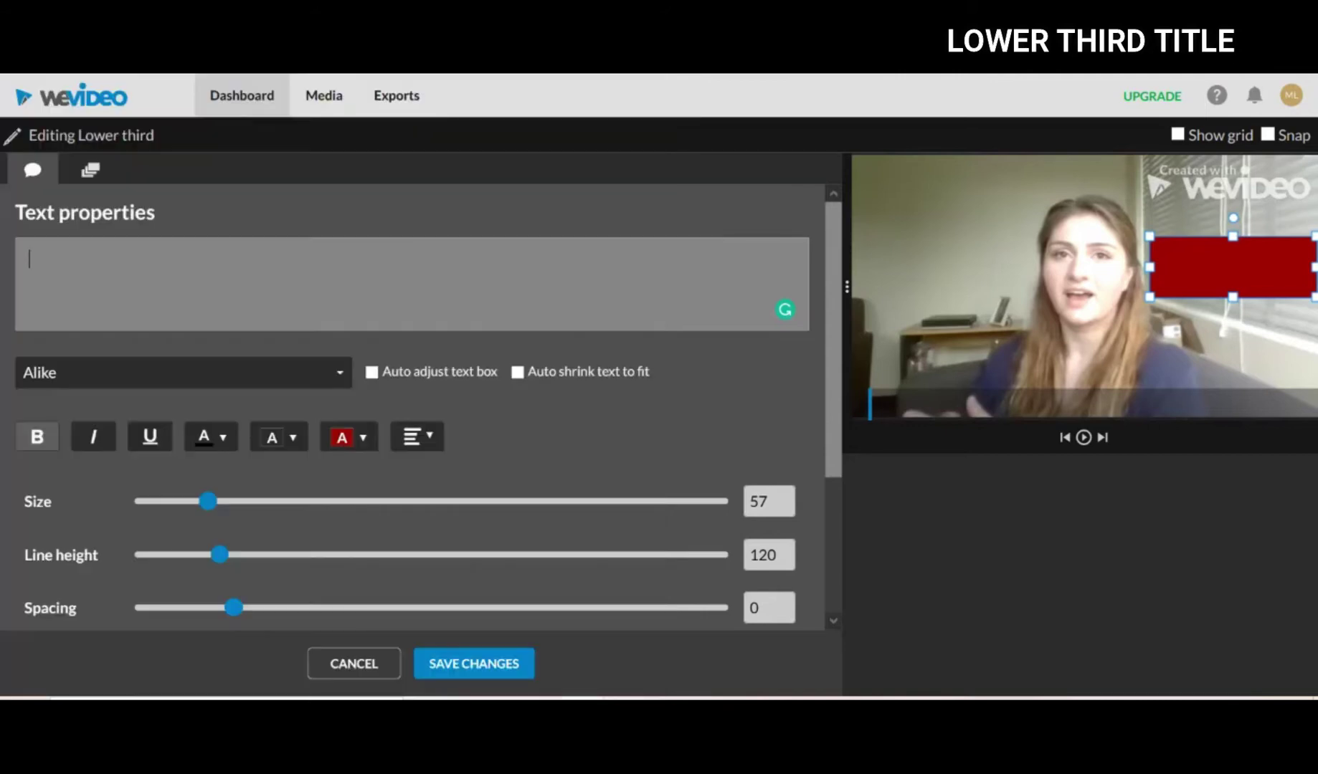
key(ctrl+v)
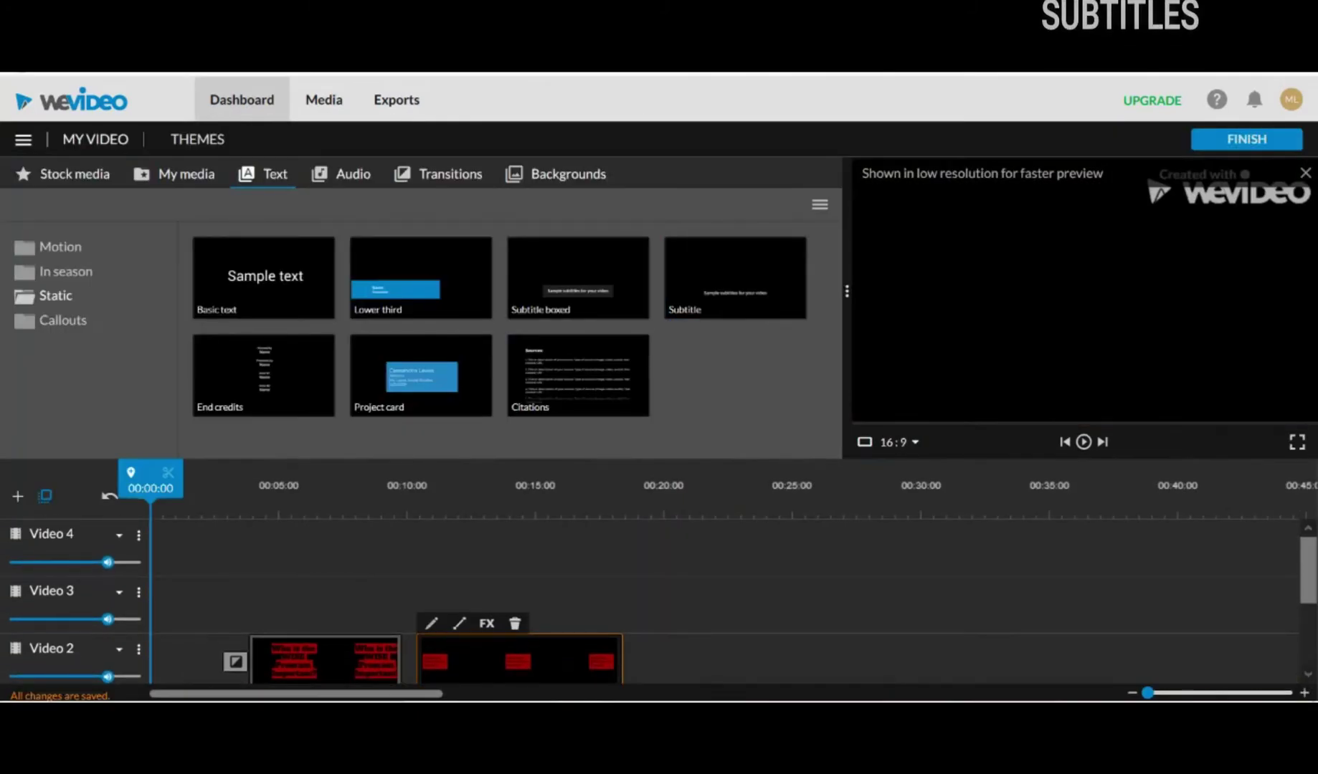
Step: Add a static Subtitle at the start of Video 3 and extend it to the end of the Video 1 footage
drag(736, 280, 216, 605)
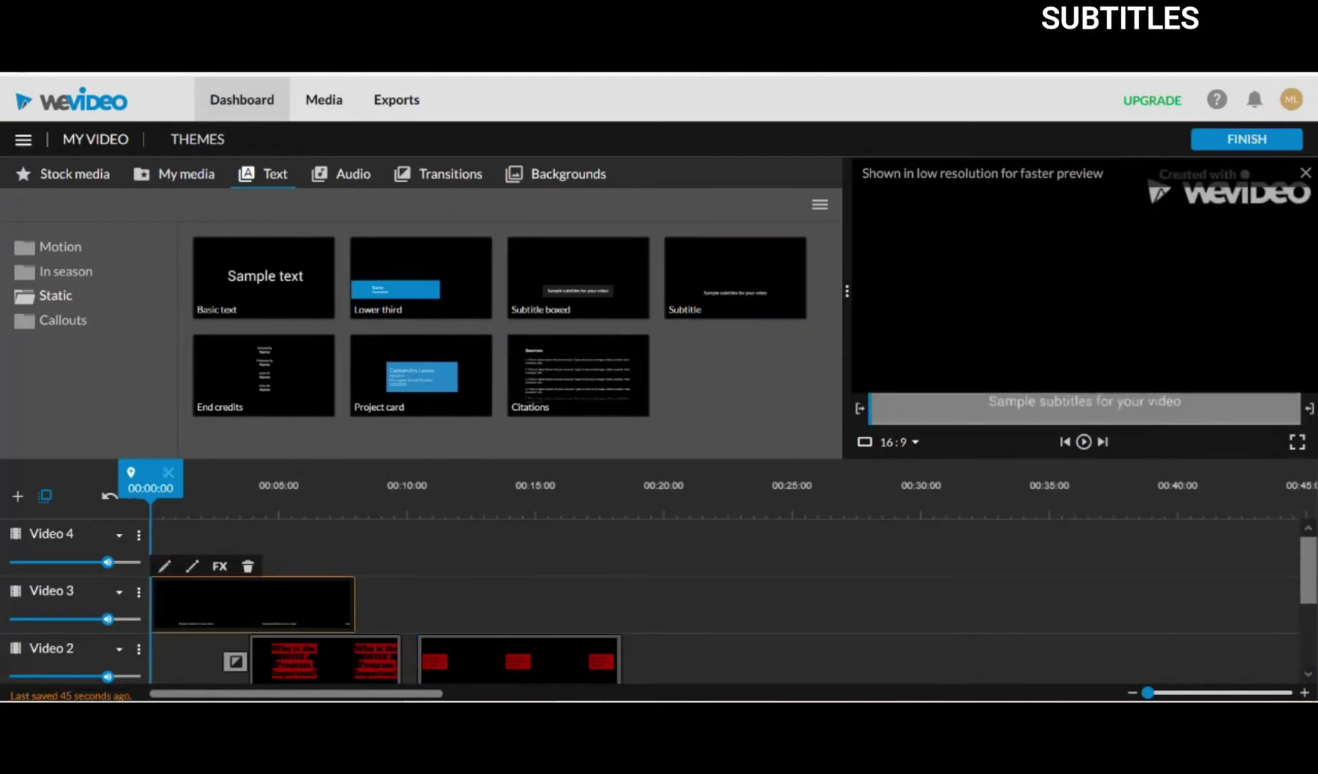
drag(354, 605, 1315, 605)
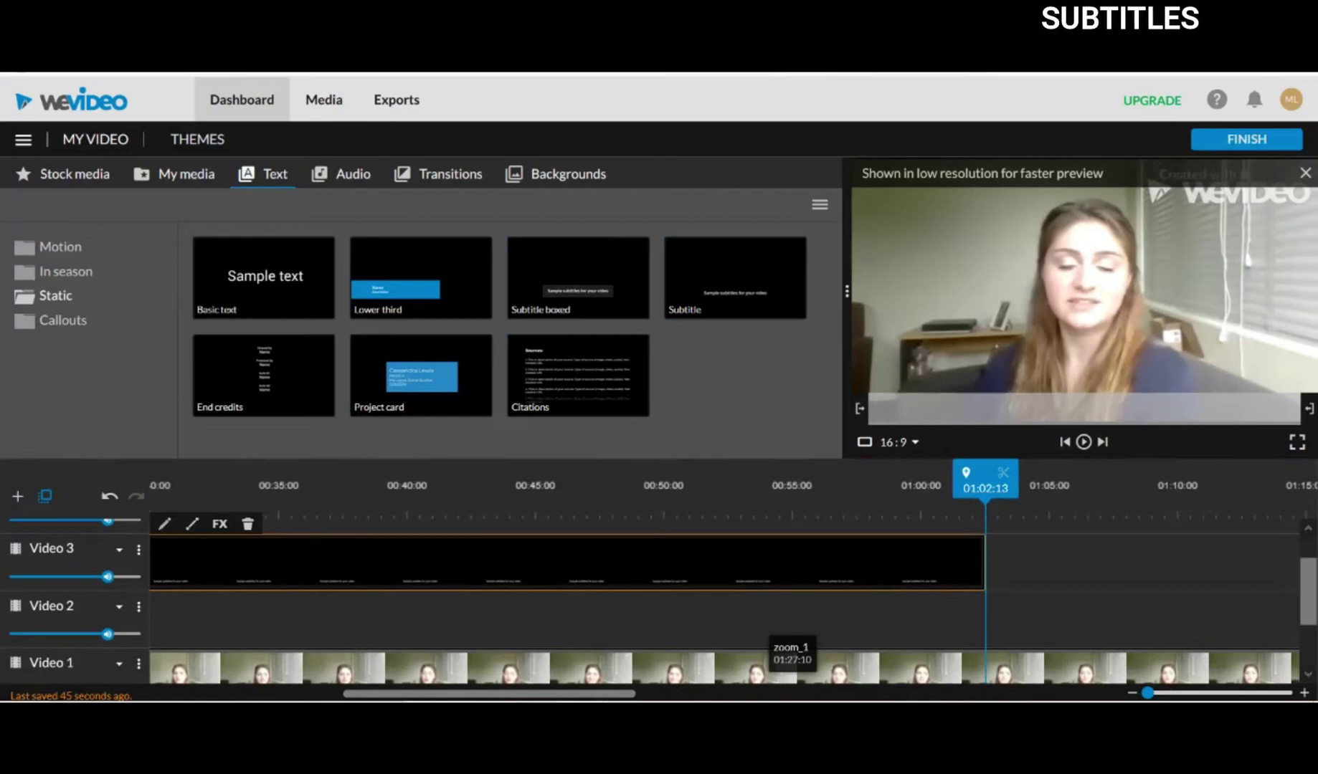
scroll(793, 667, right, 7)
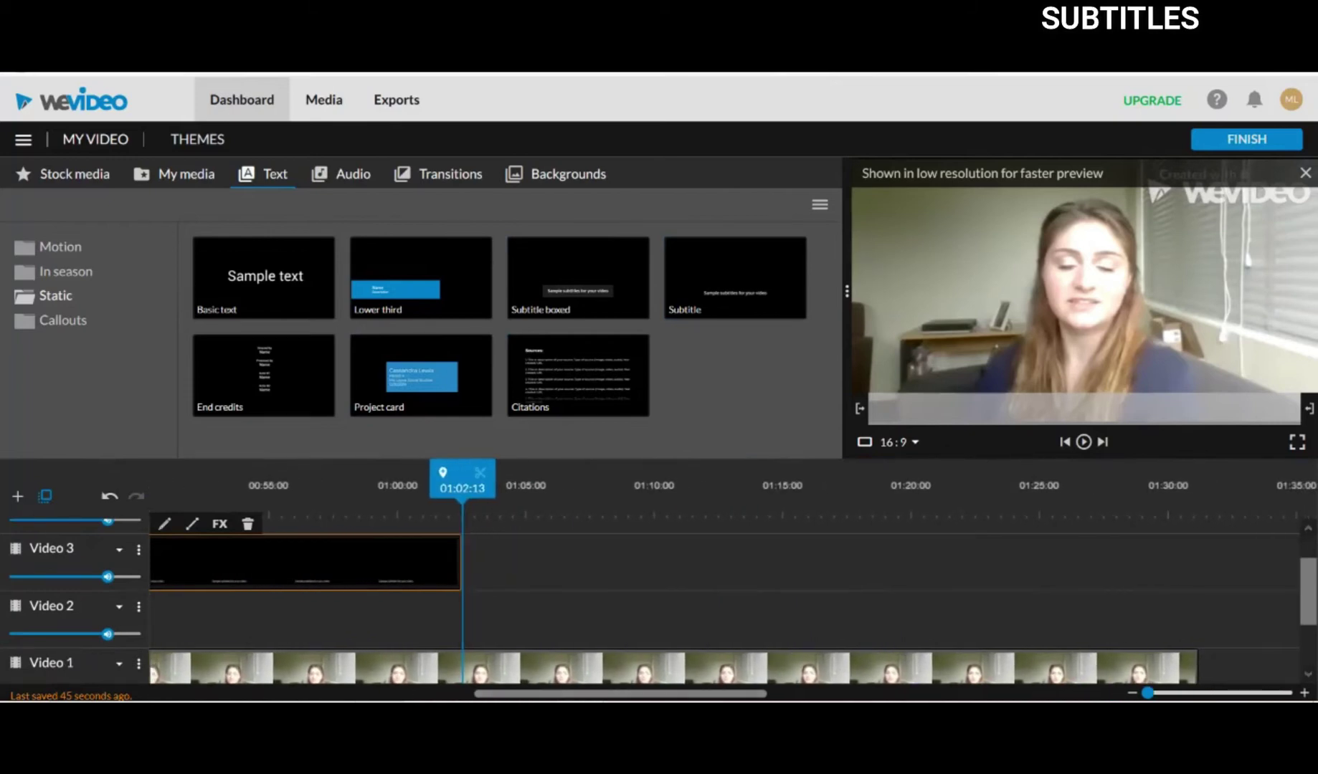
drag(459, 563, 1198, 563)
Step: Play the opening to find where the first sentence ends and split the Video 3 subtitle at 00:03:20
key(space)
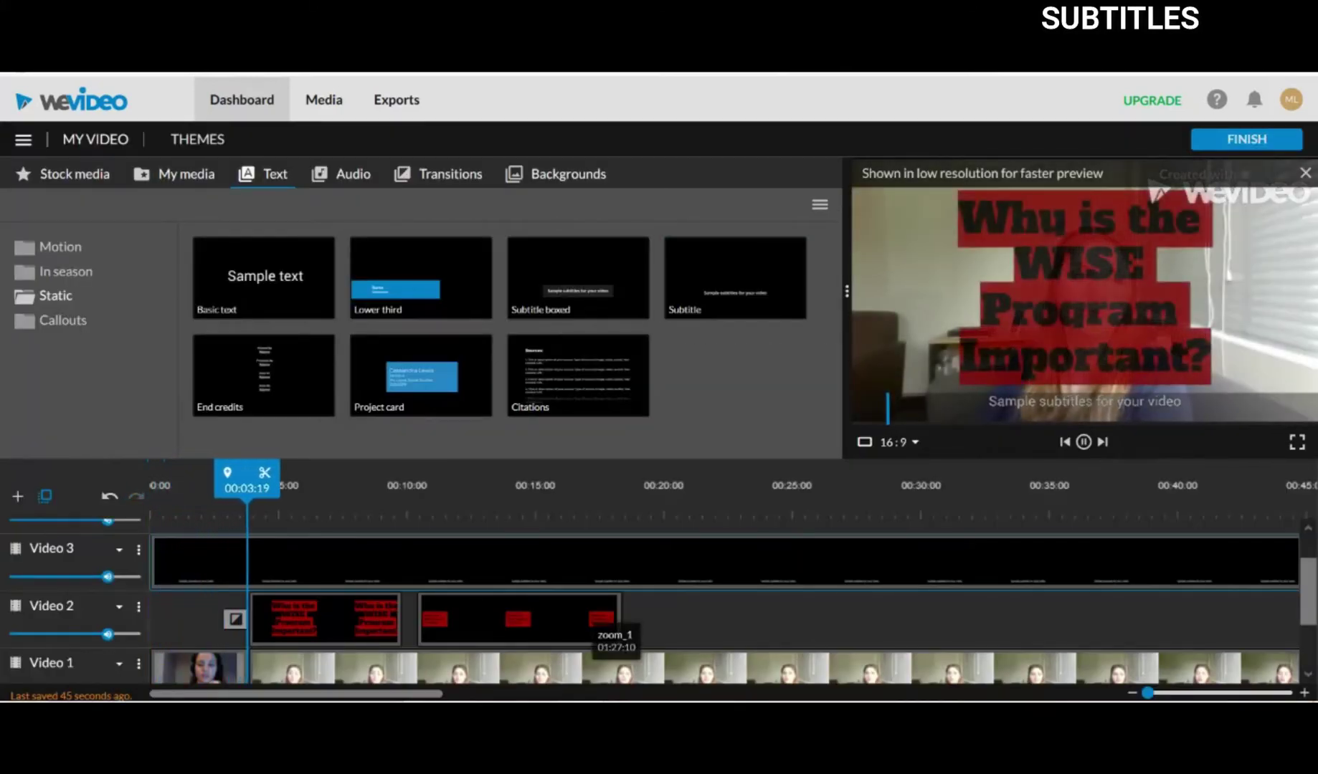
key(space)
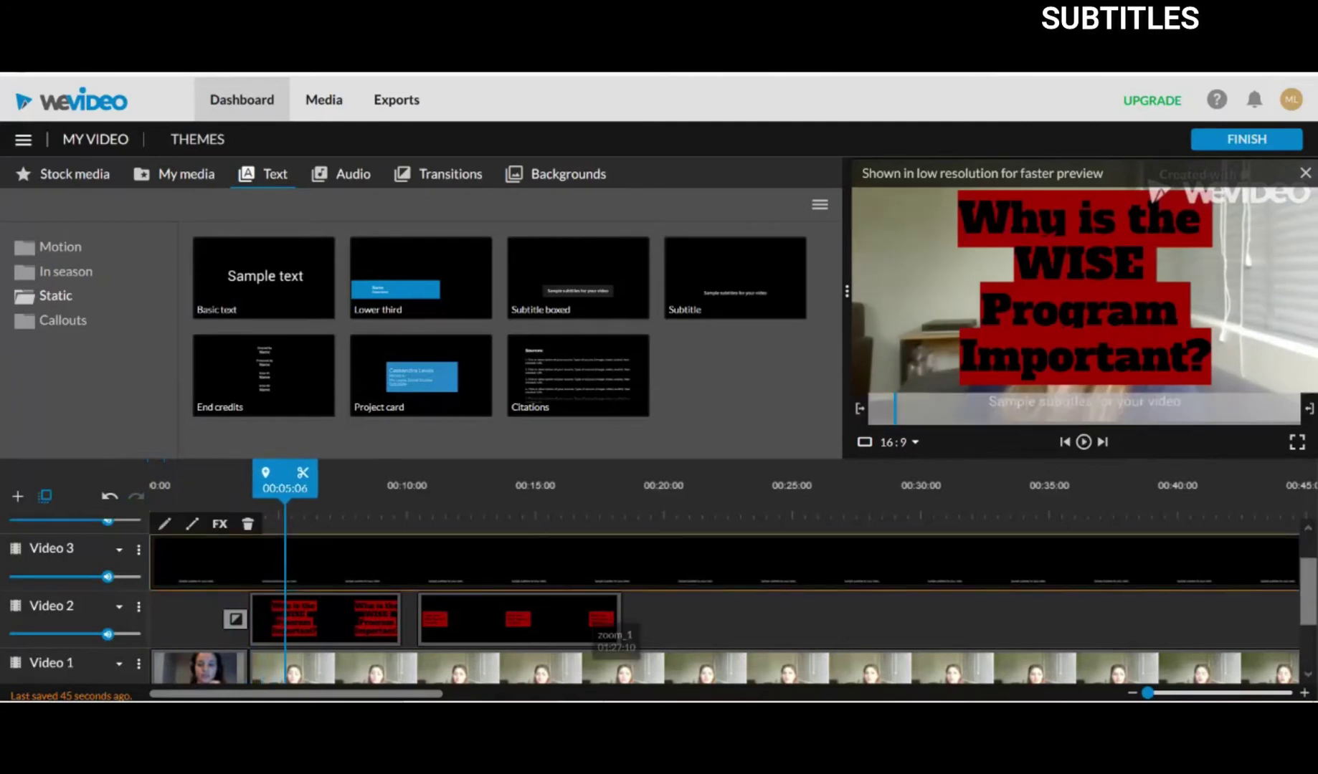
drag(284, 488, 249, 488)
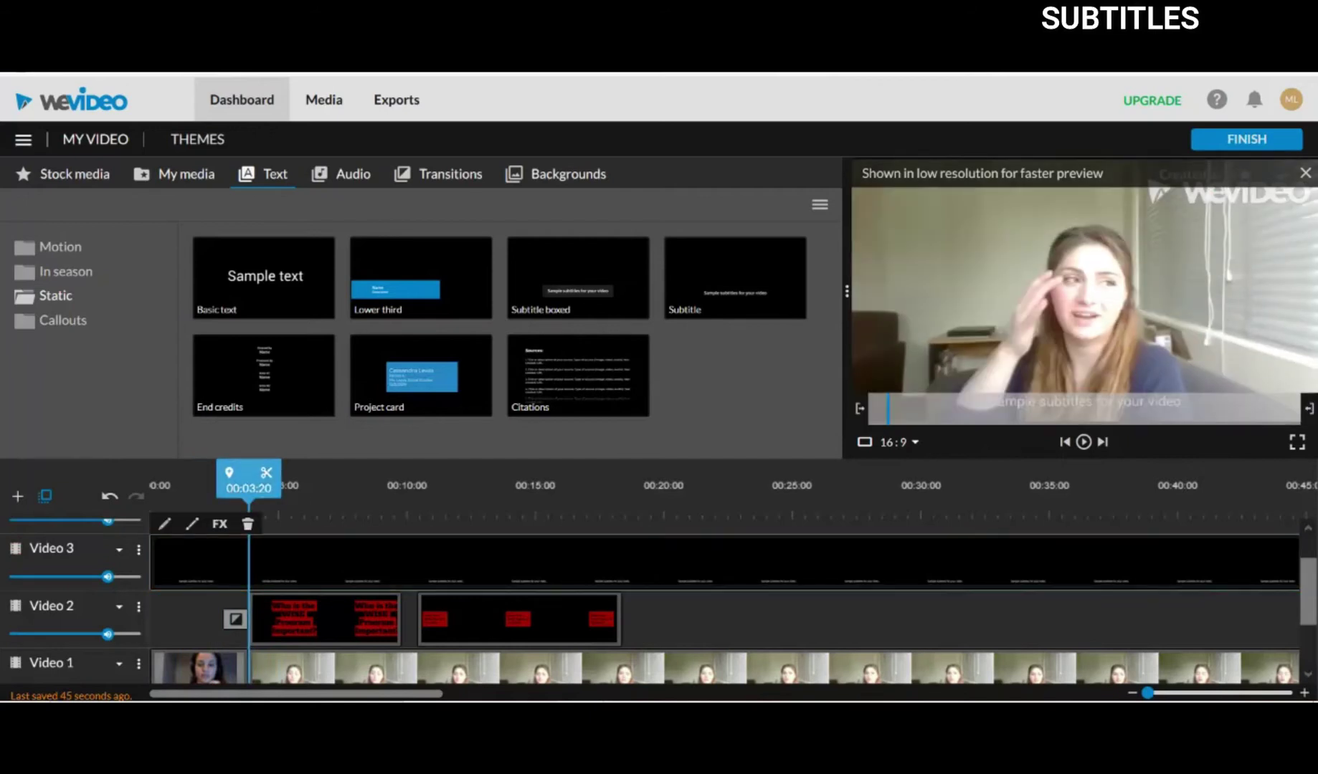
click(266, 473)
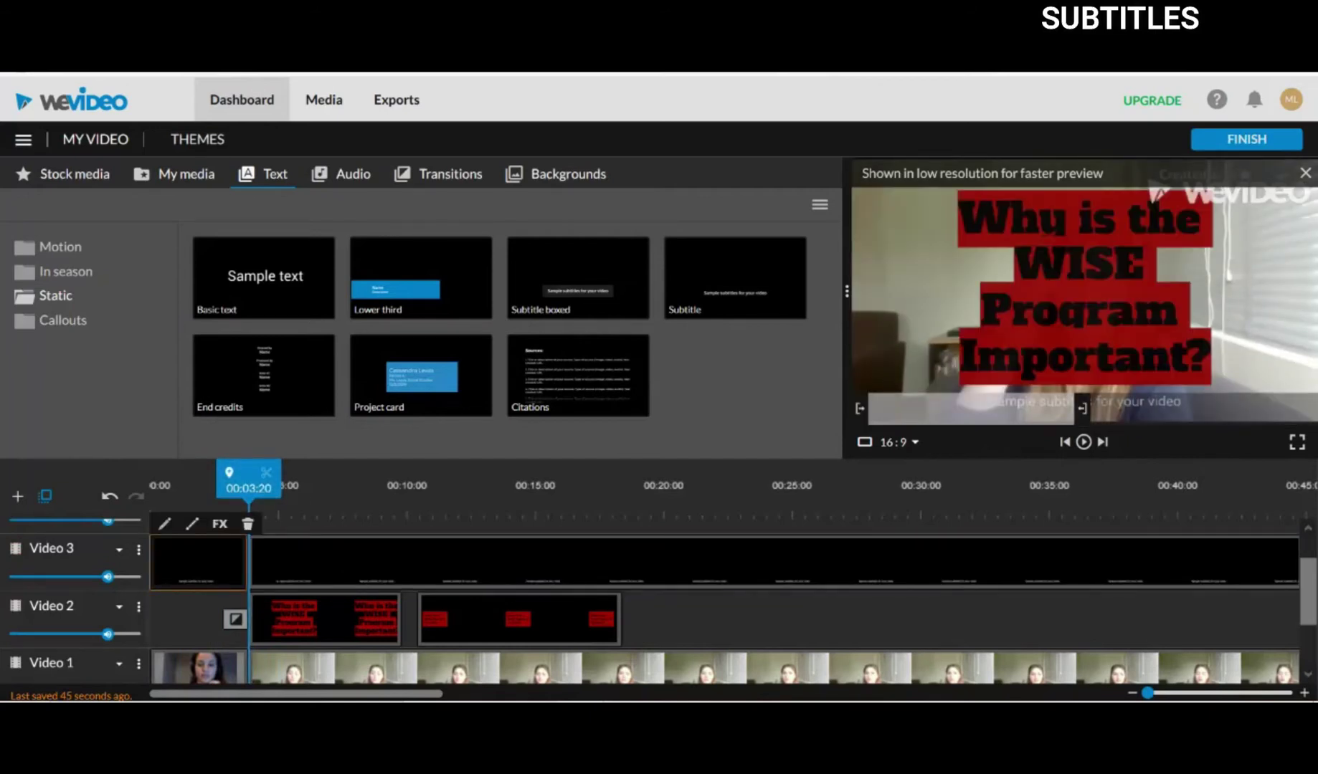
Step: Change the first Video 3 subtitle to "Actually, when I am thinking about why the WISE program is important" and reduce its white highlight's opacity
click(164, 525)
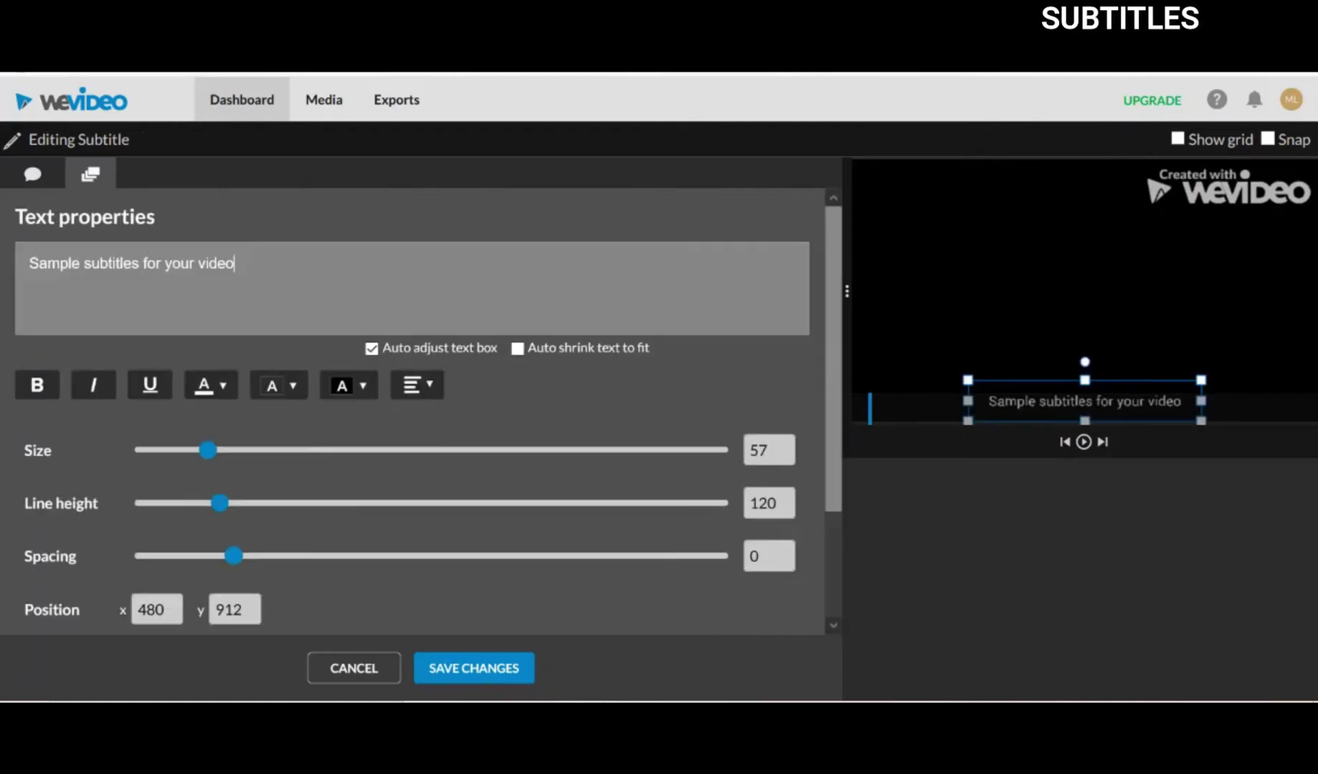
key(ctrl+a)
text(Actually, )
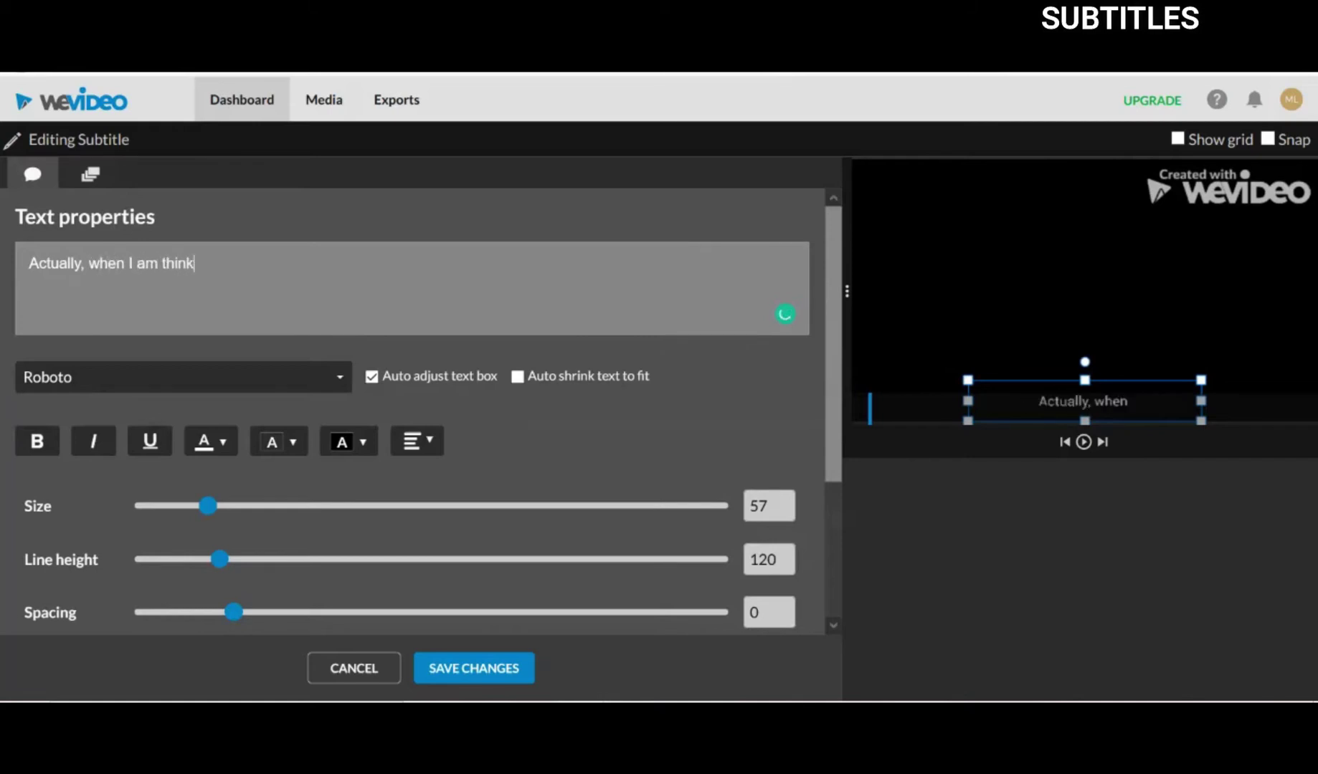
text(when I am thinking about why the WISE program is important)
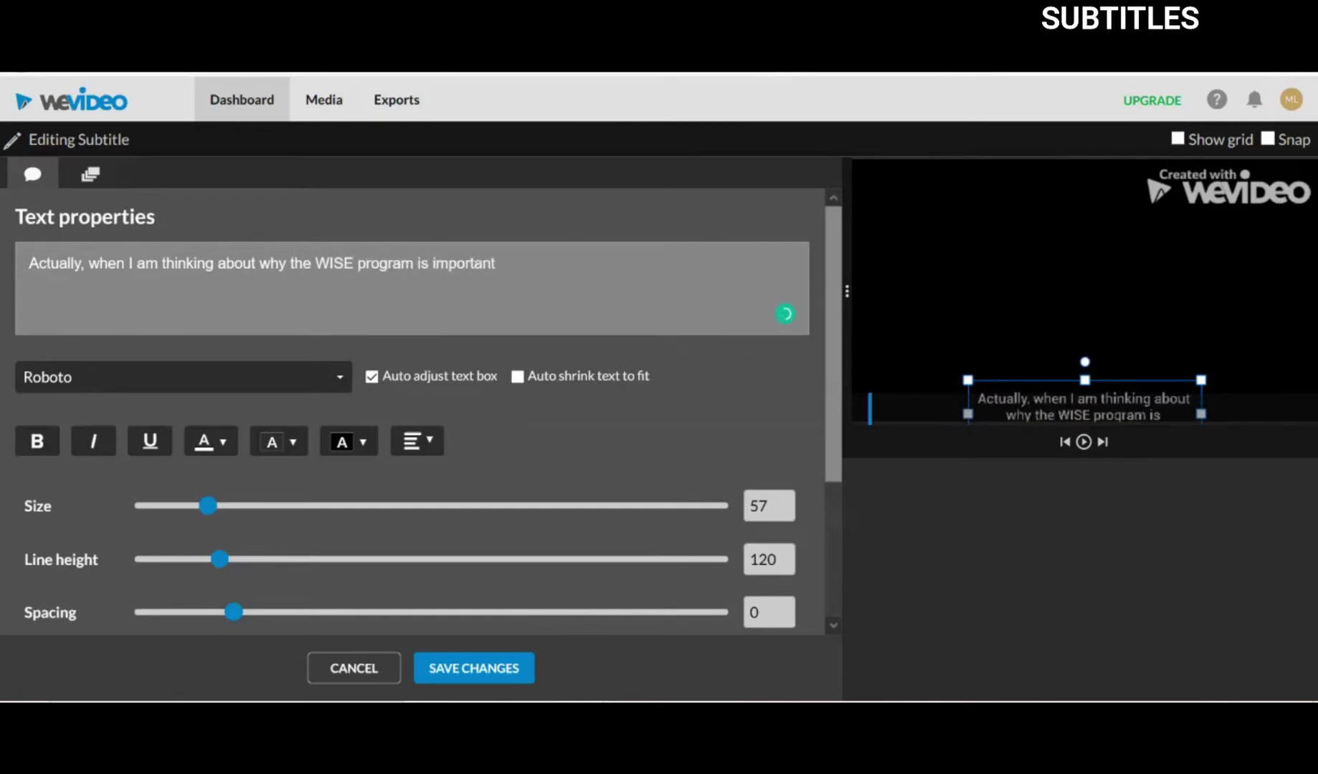
click(474, 668)
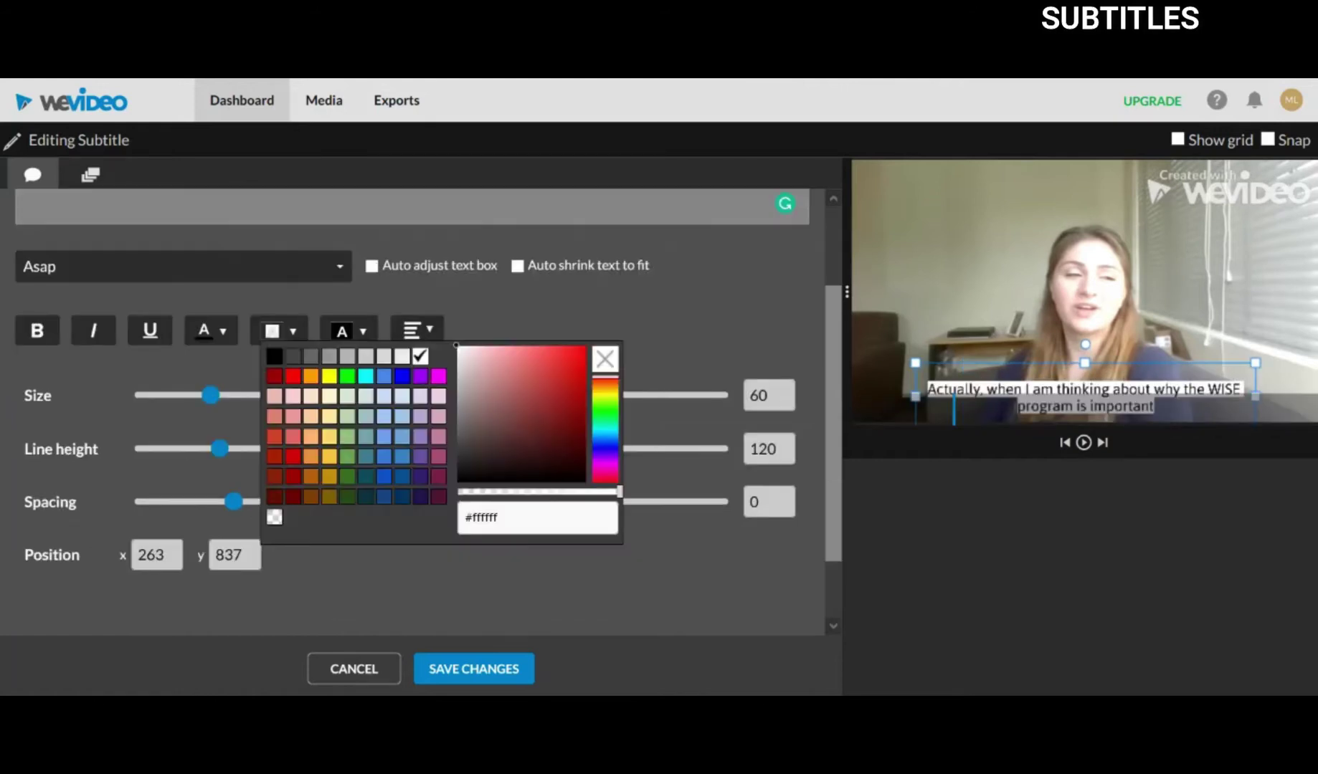
drag(556, 492, 532, 492)
key(Escape)
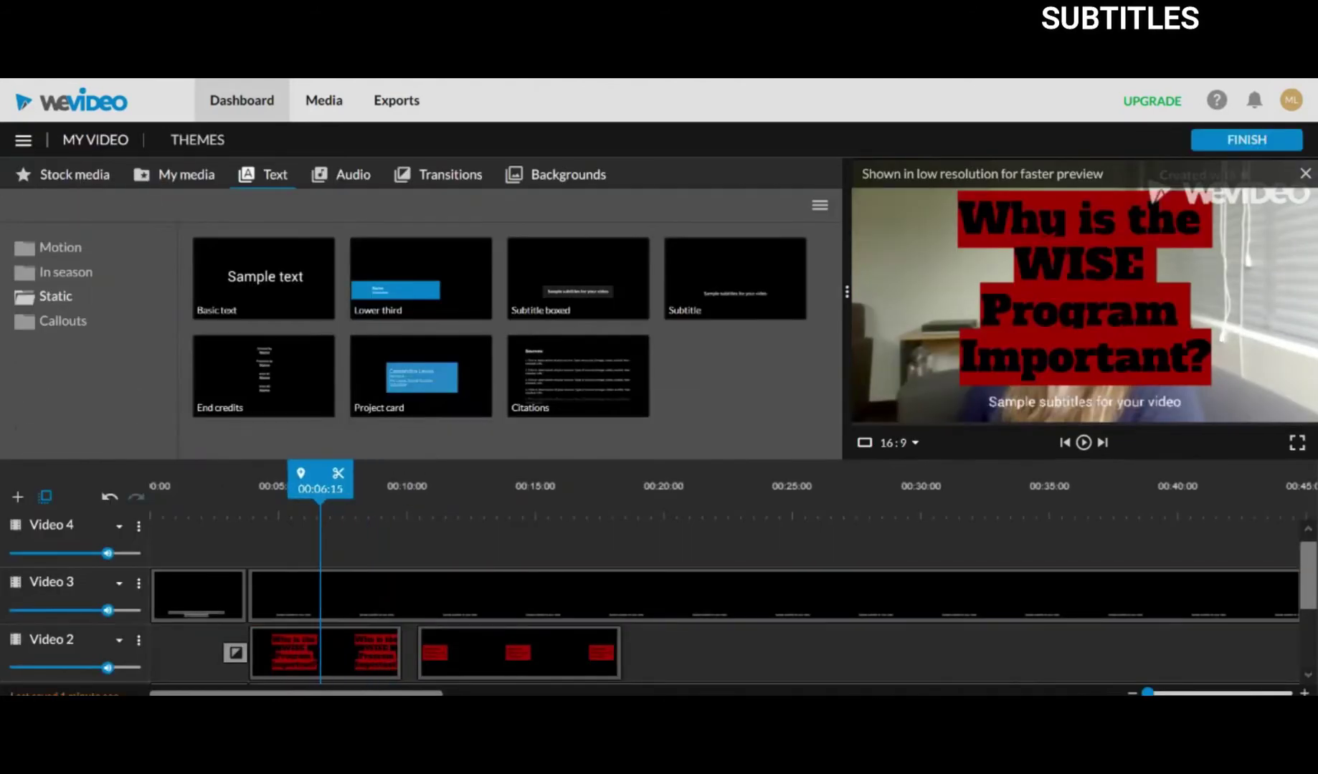
Step: Replace the second Video 3 subtitle's sample text with "Something that I am talking a lot about is the mentorship and the comradery"
click(300, 597)
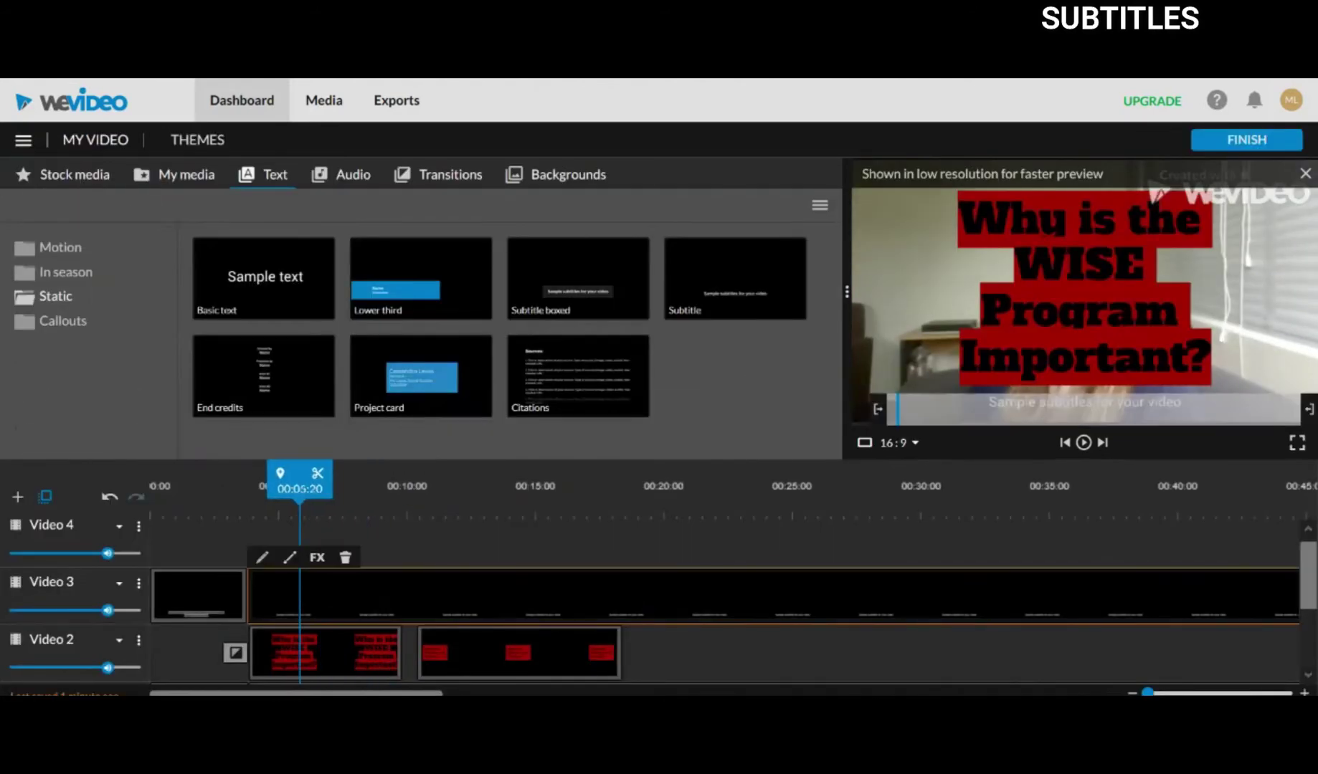
click(262, 557)
key(ctrl+a)
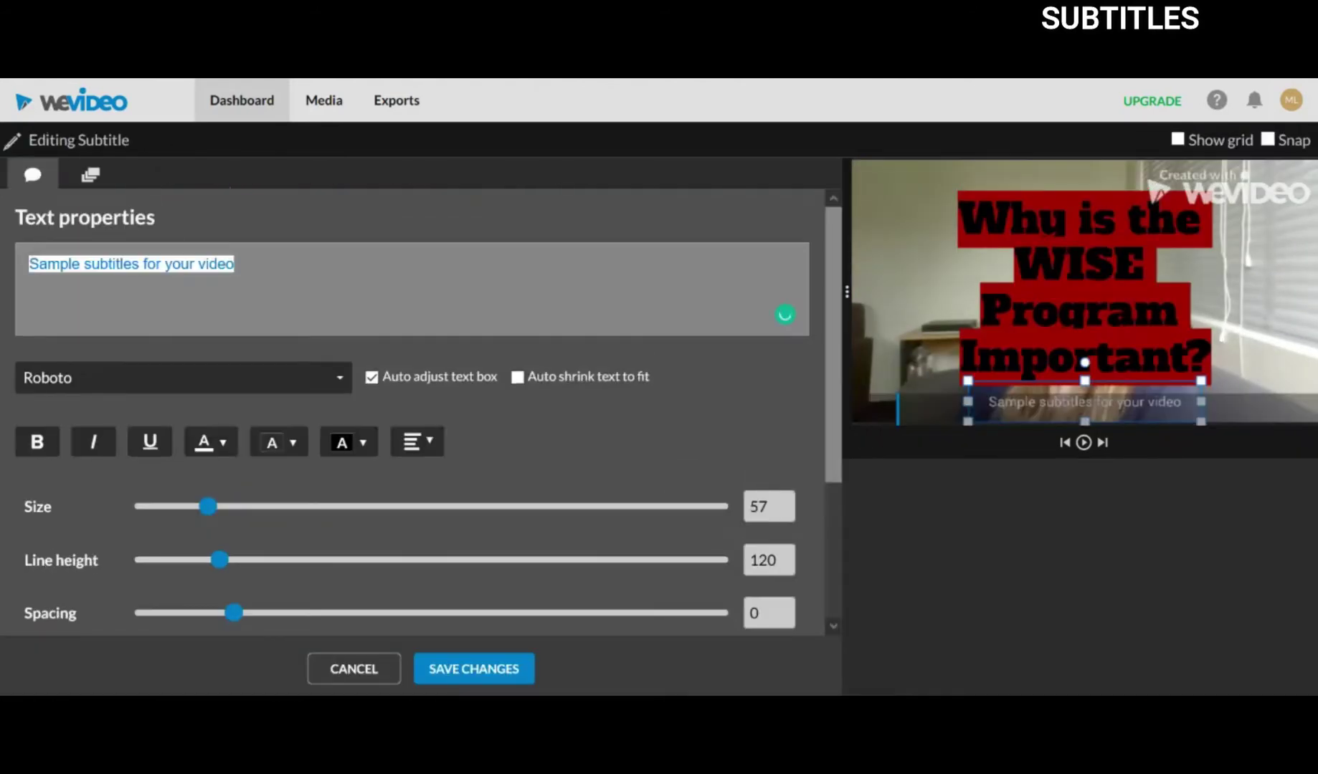
text(Something that)
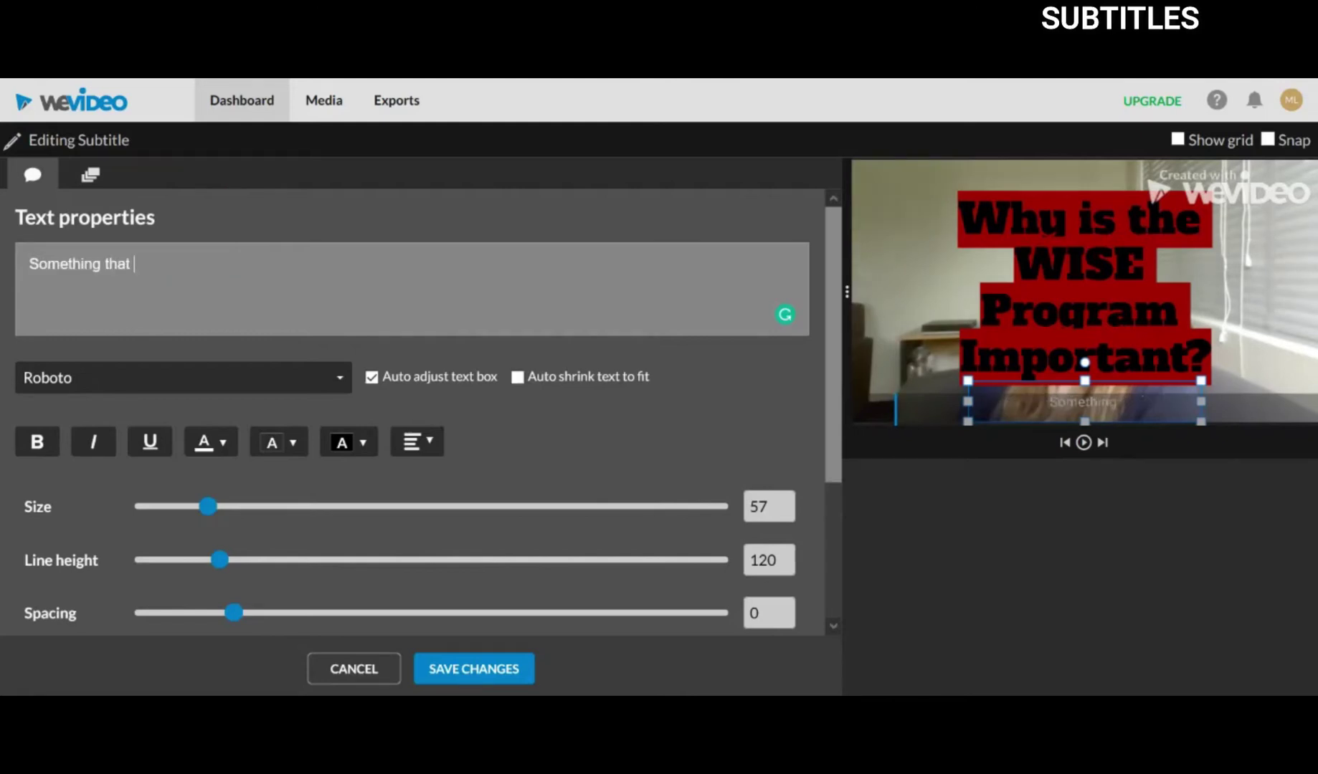
text( I am talking a lot about is the m)
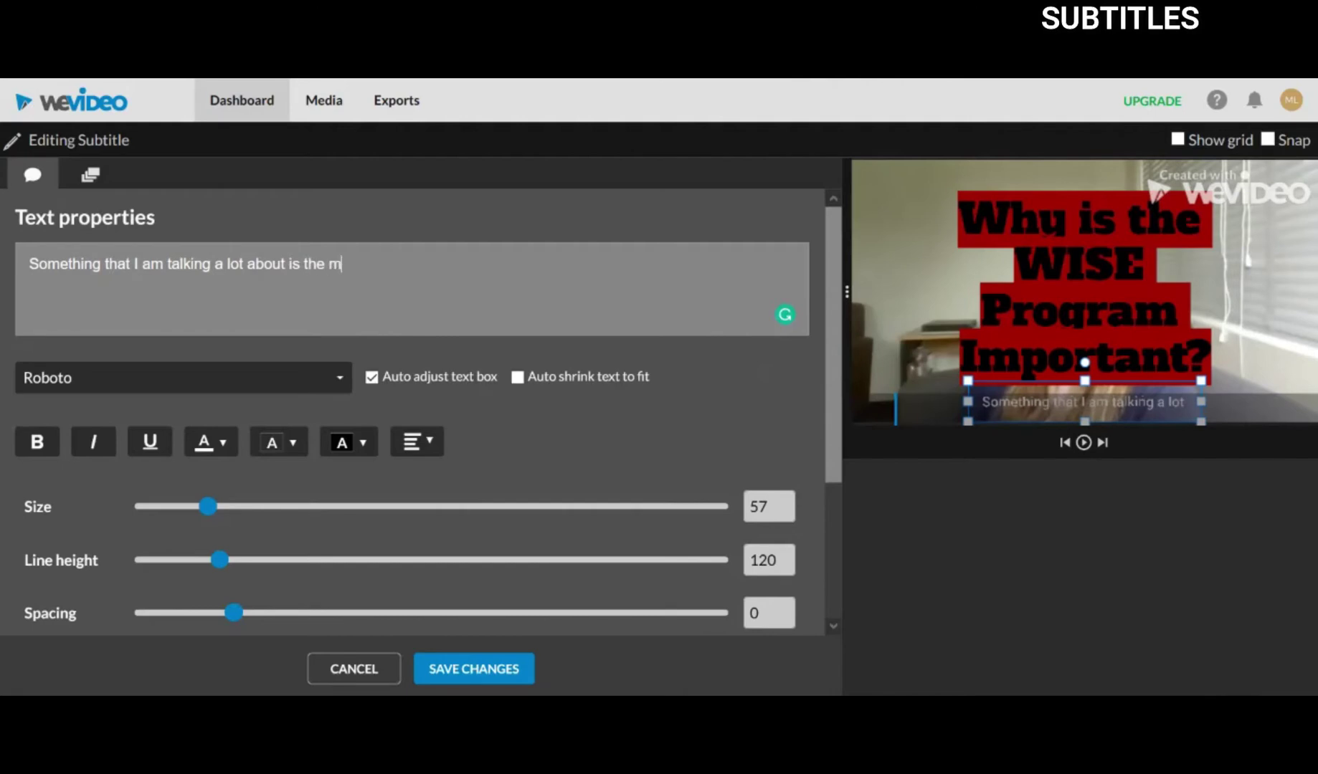
text(entorship and the com)
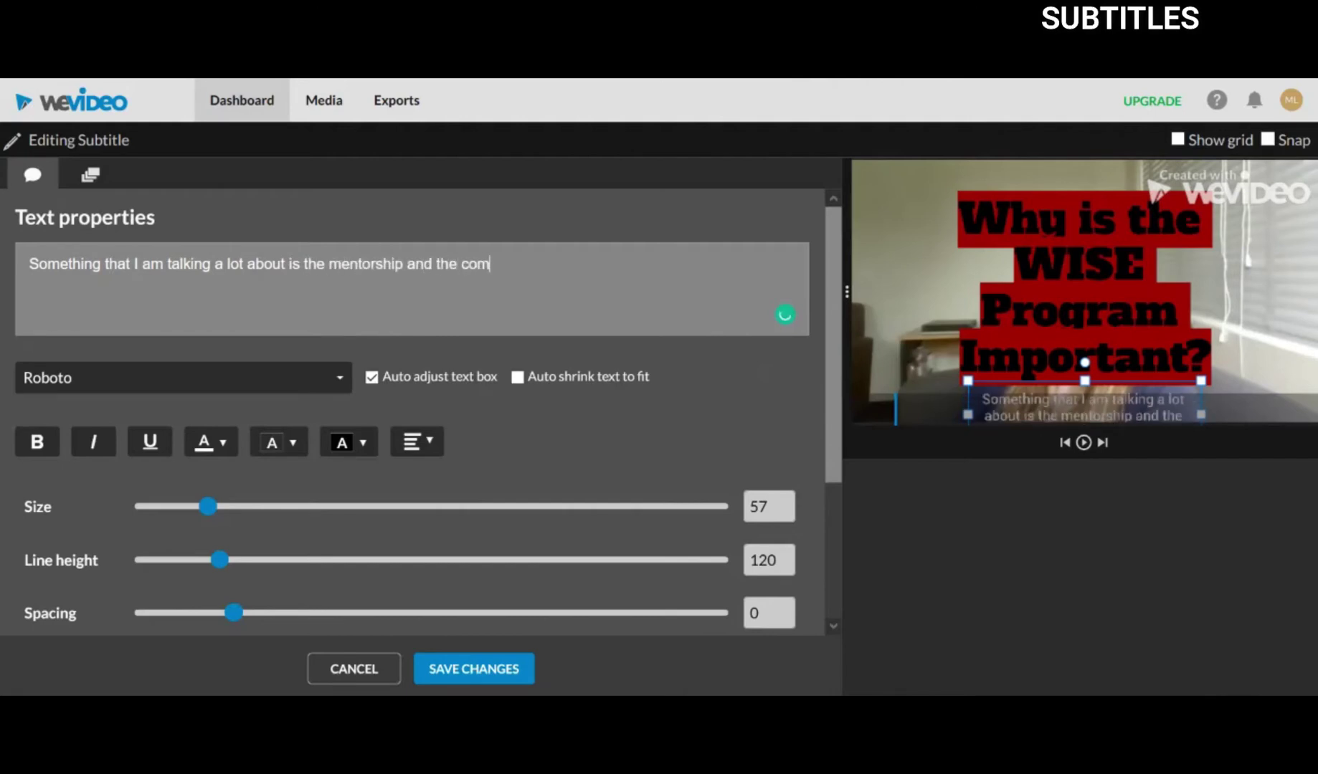
Step: Replace the third Video 3 subtitle's text with "so, definitely having our freshman mentor", accept the spelling corrections and save it
click(358, 558)
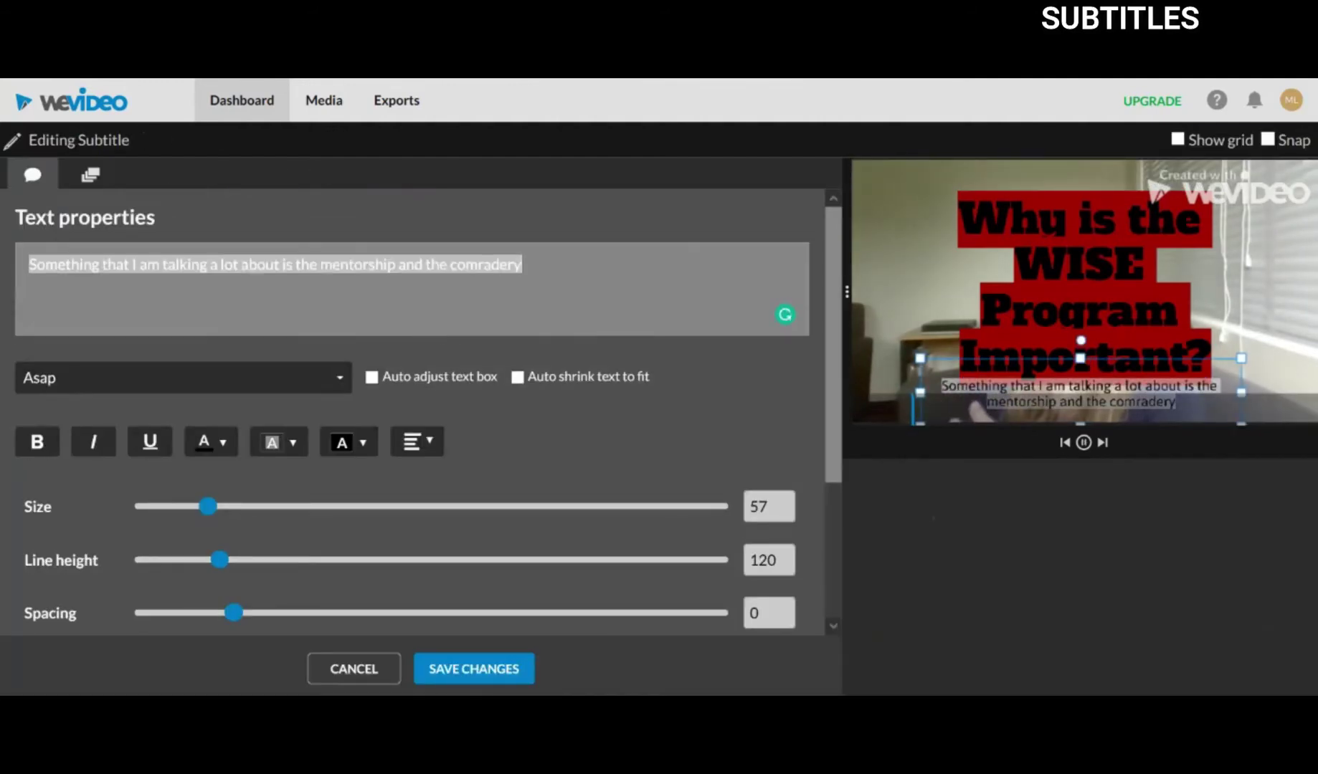
click(1084, 443)
text(s)
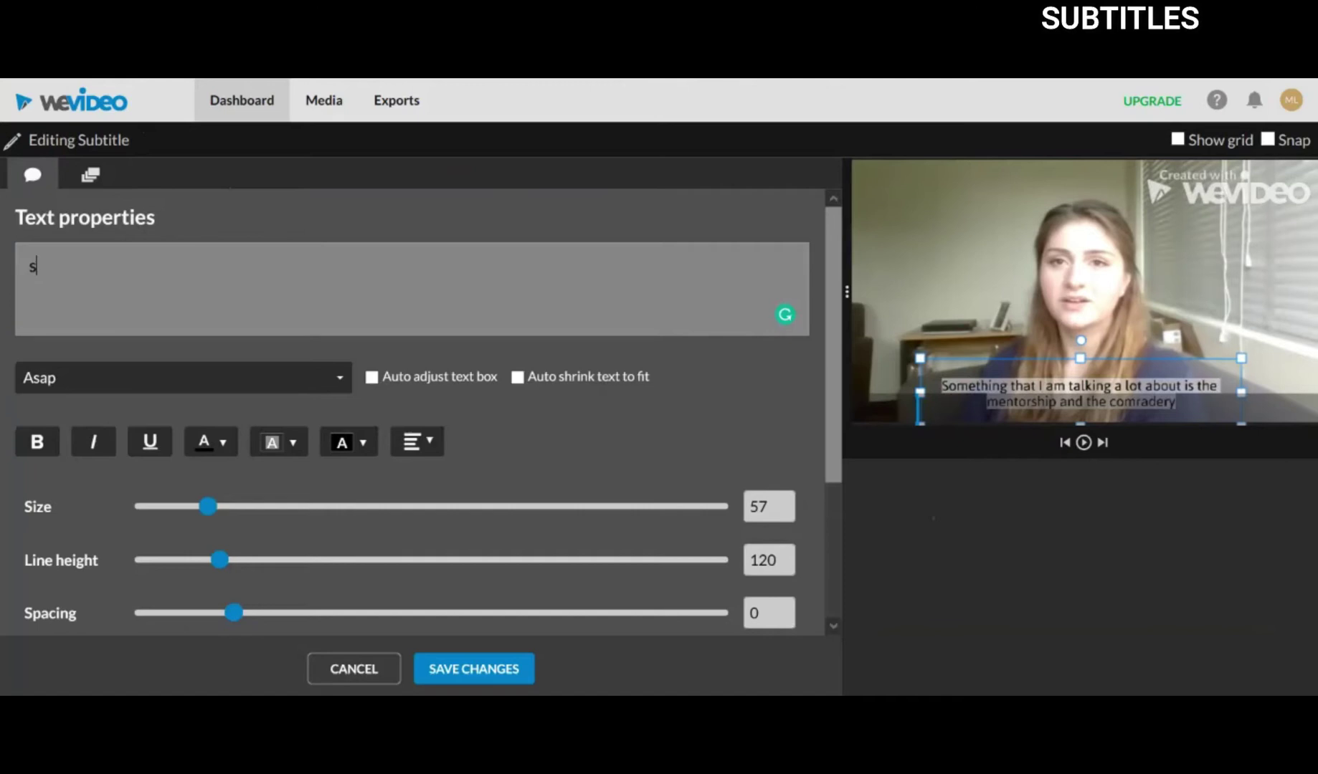
text(o, define)
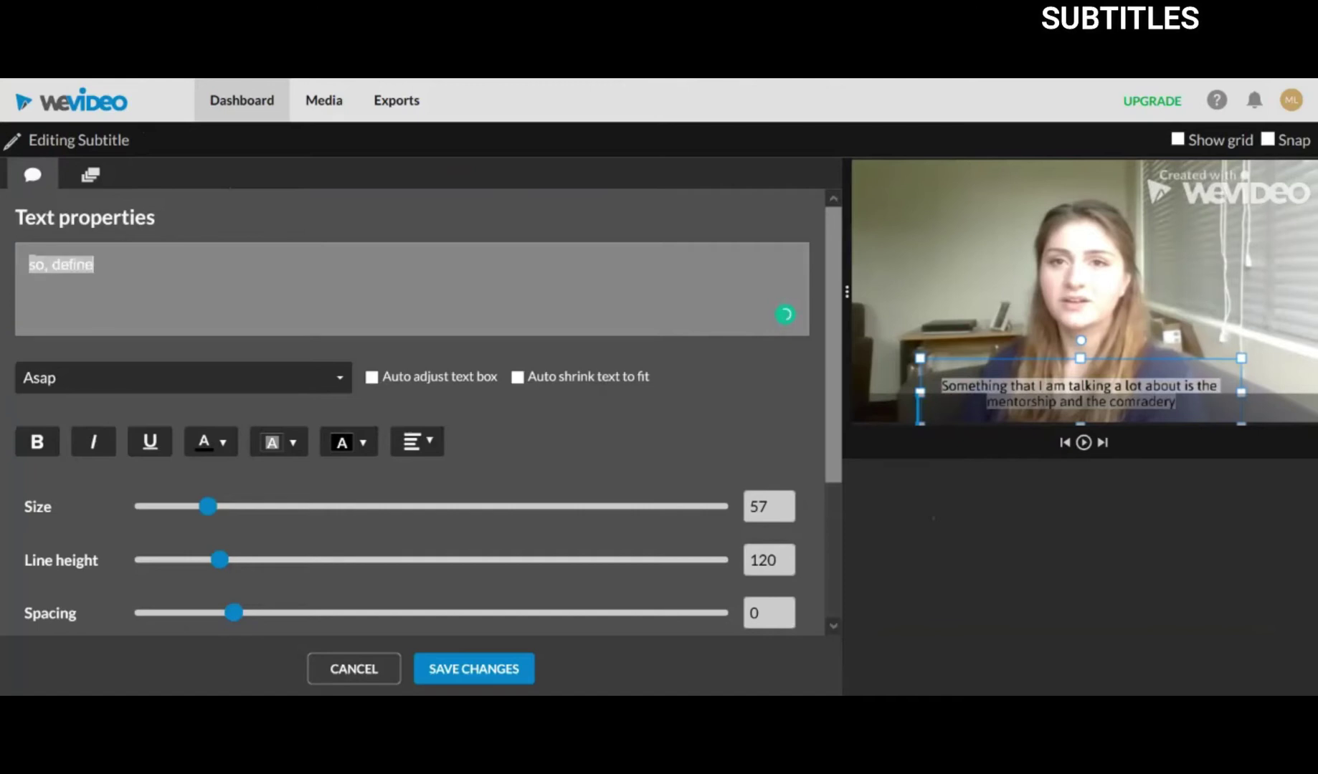
text(tly having our)
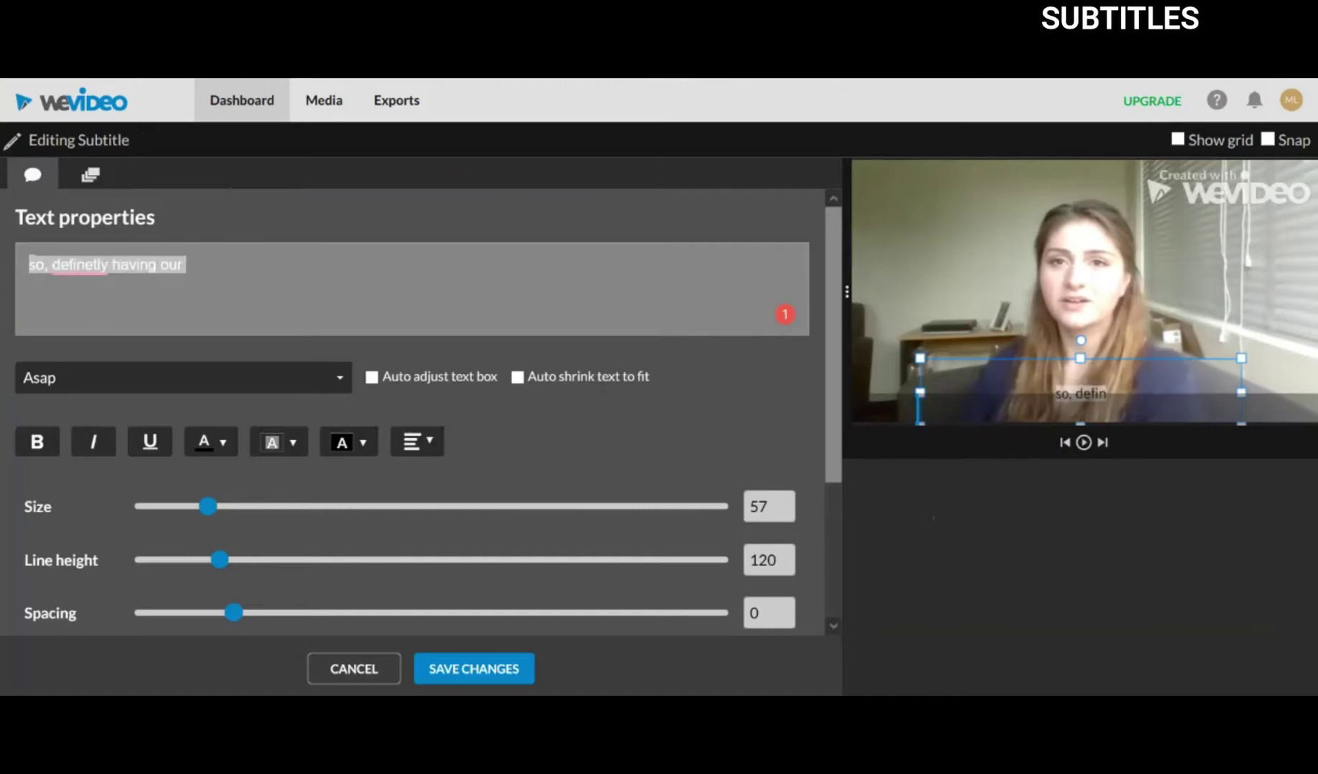
text( freshman m)
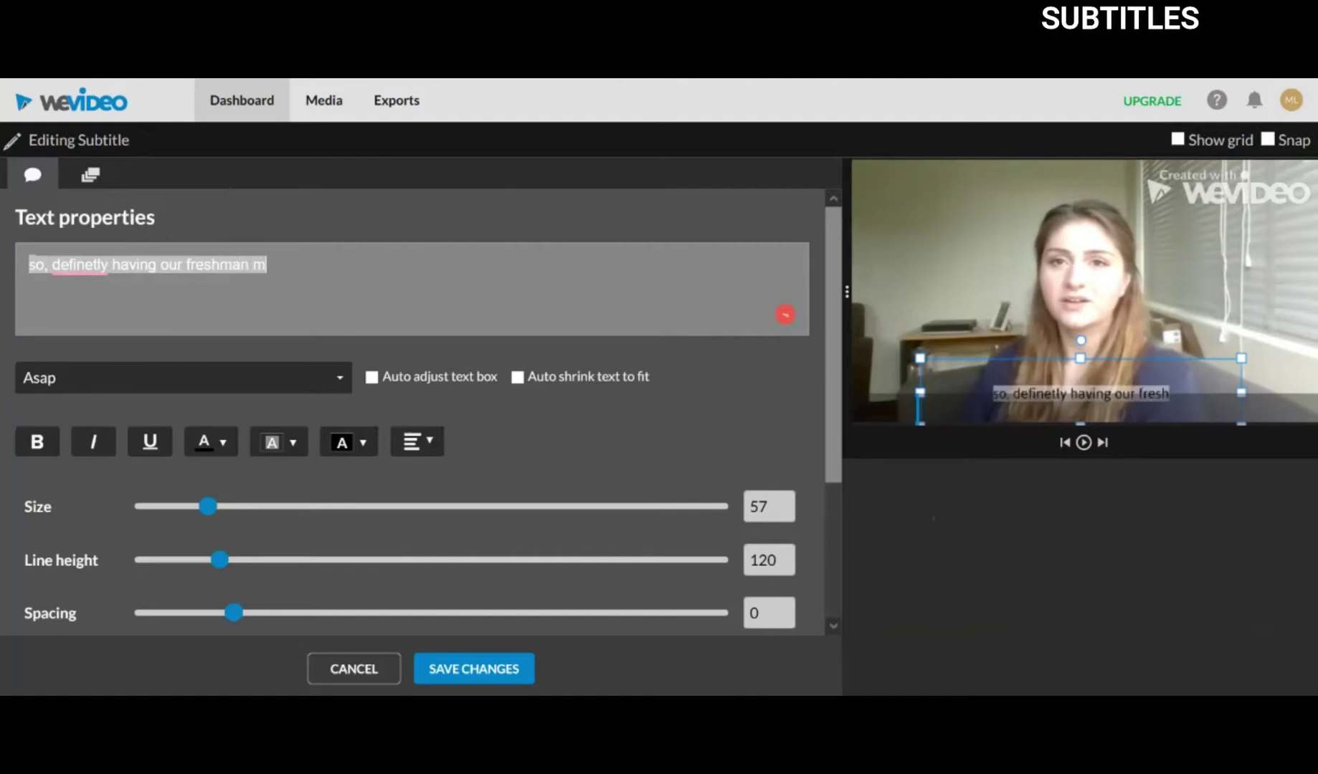
text(enotr)
mouse_move(79, 267)
click(88, 299)
click(280, 265)
click(285, 297)
click(474, 669)
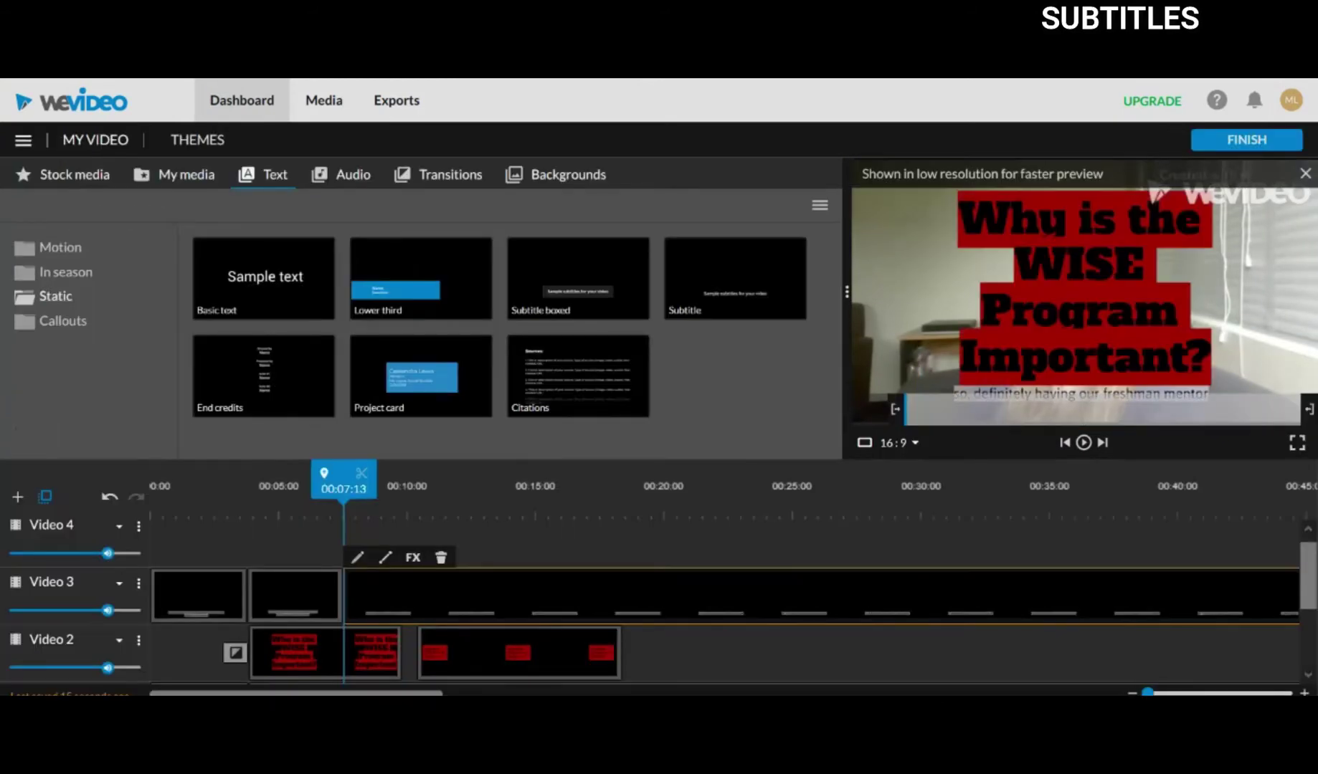
Step: Play on from the third subtitle's start and split the Video 3 subtitle at 00:09:18
key(space)
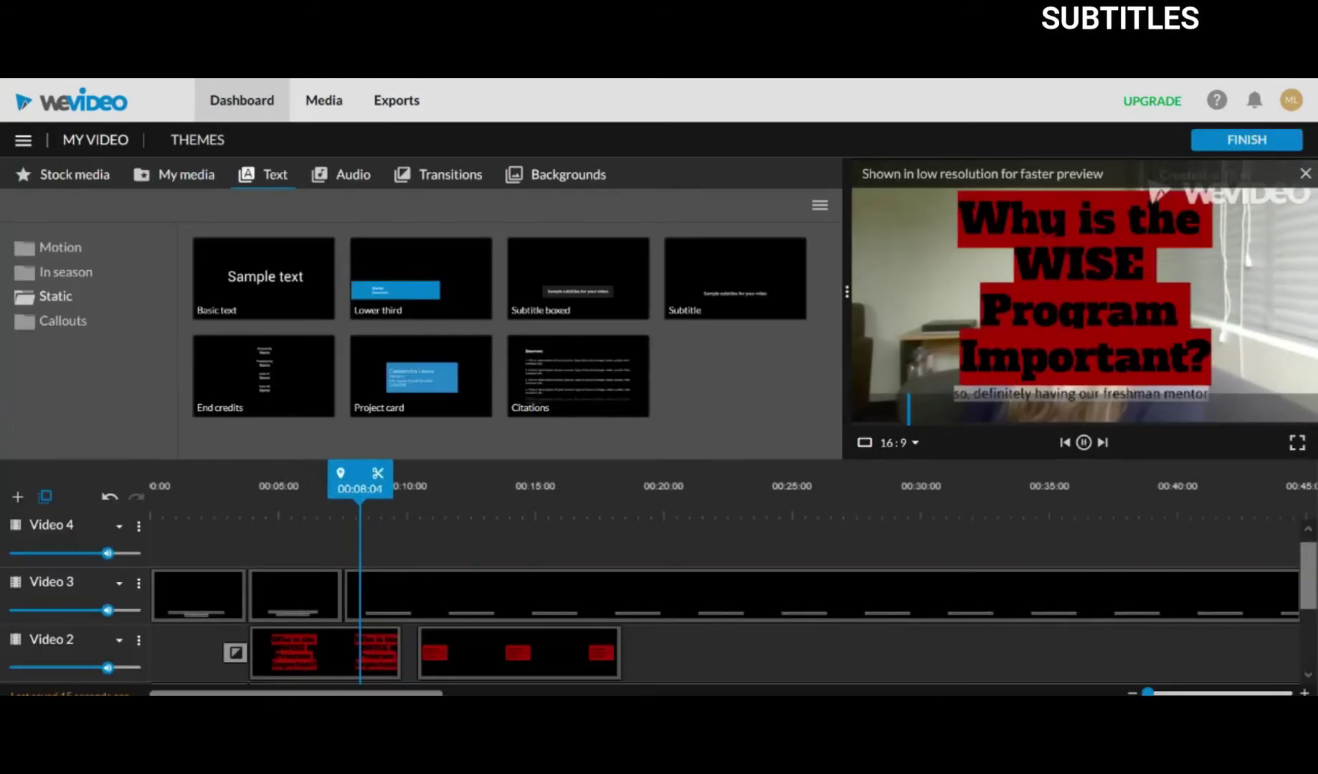
key(space)
click(418, 473)
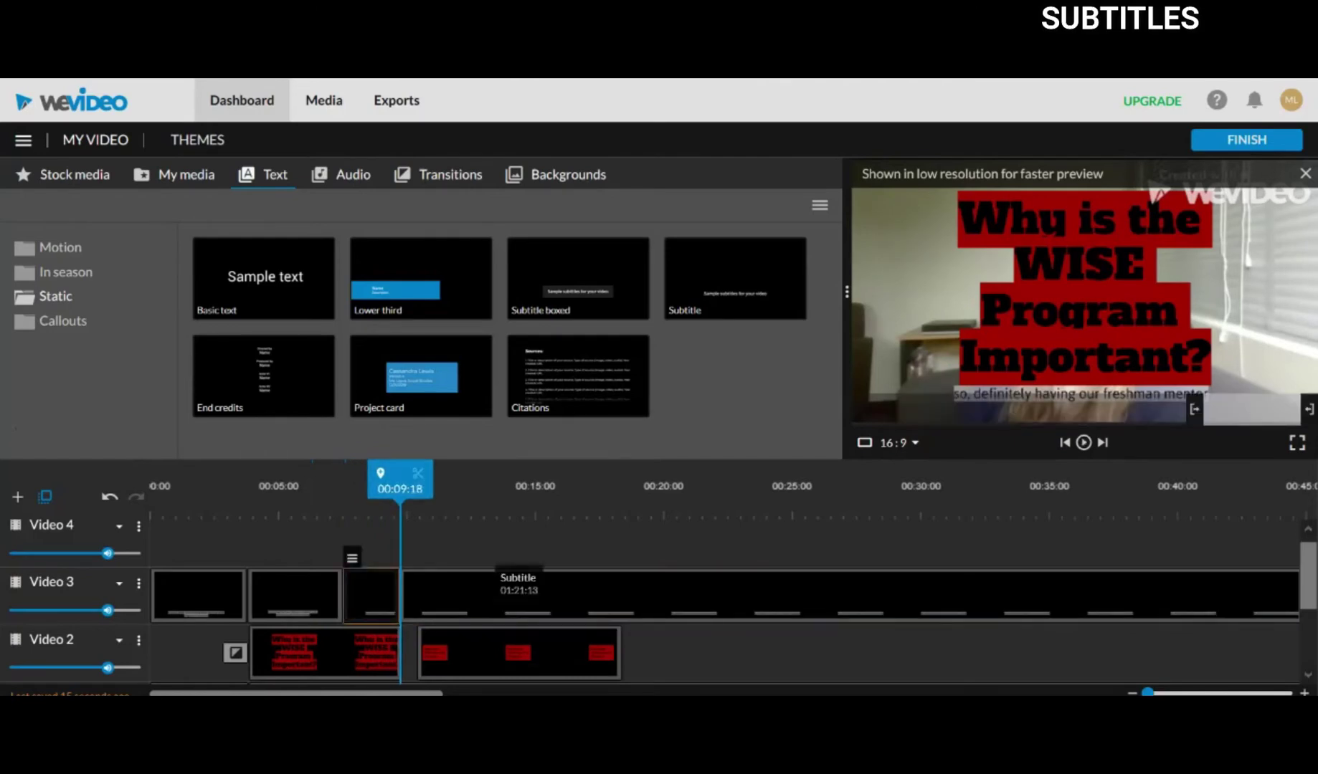
scroll(448, 647, up, 1)
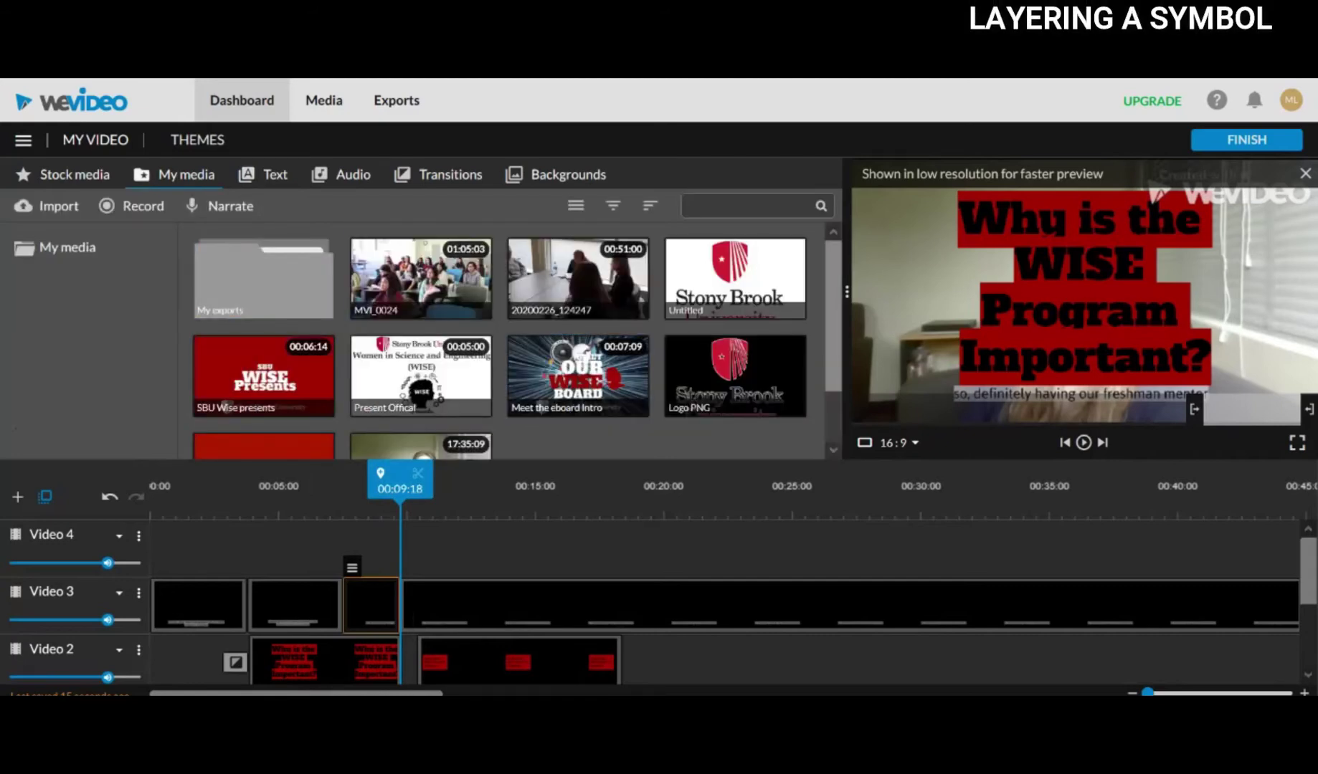
Step: Add the Logo PNG image to the start of Video 4 and extend it to the end of the subtitle clips
scroll(578, 359, down, 1)
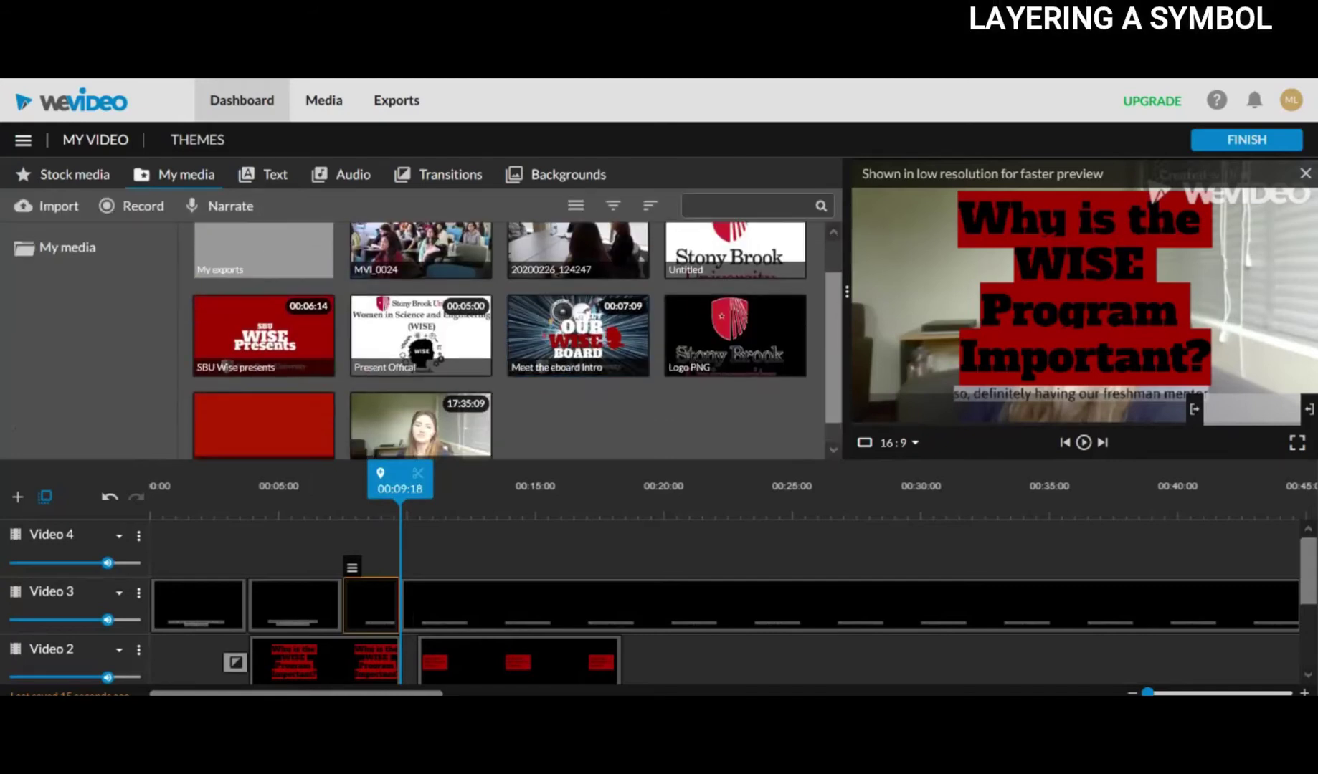
click(735, 312)
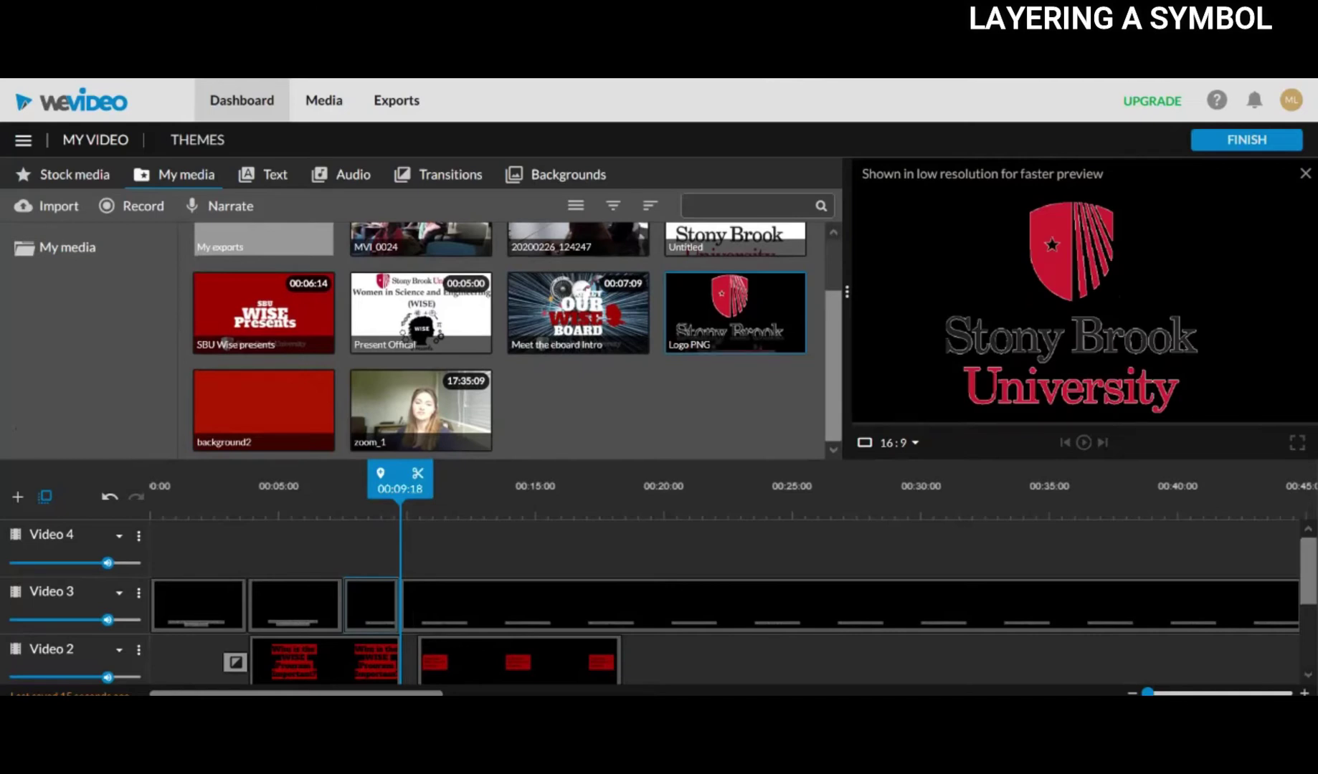
drag(735, 312, 214, 549)
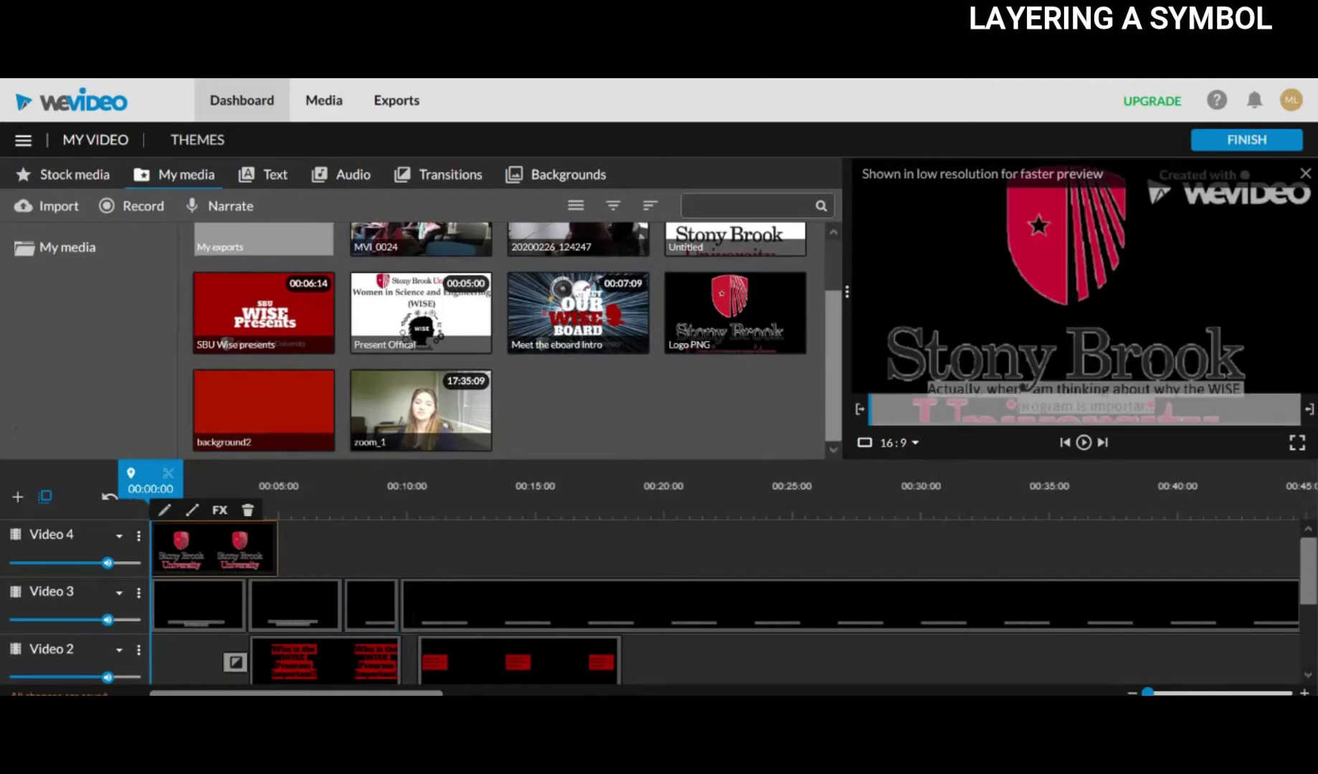
drag(1149, 694, 1144, 693)
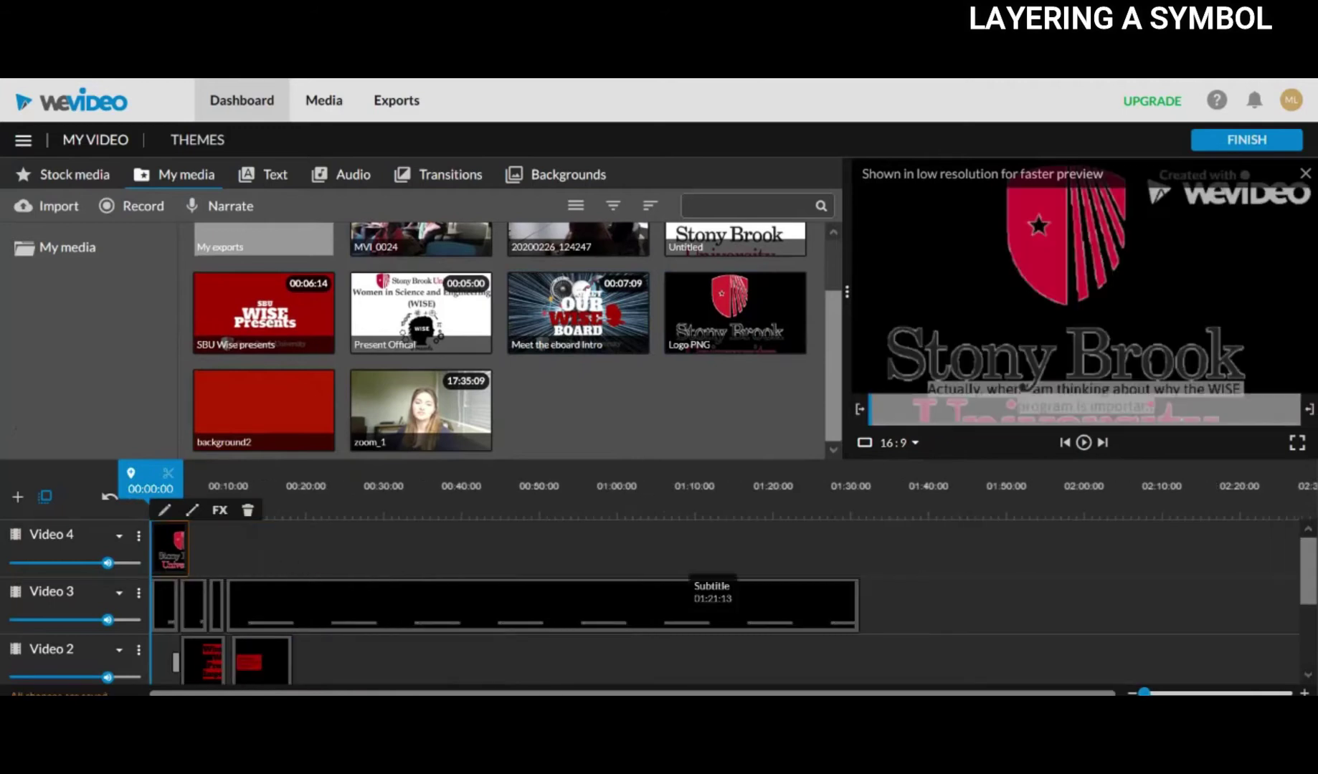
drag(188, 549, 858, 548)
Step: Scale the Logo PNG clip down to 0.32, move it to the upper-left corner of the frame and save
double_click(847, 549)
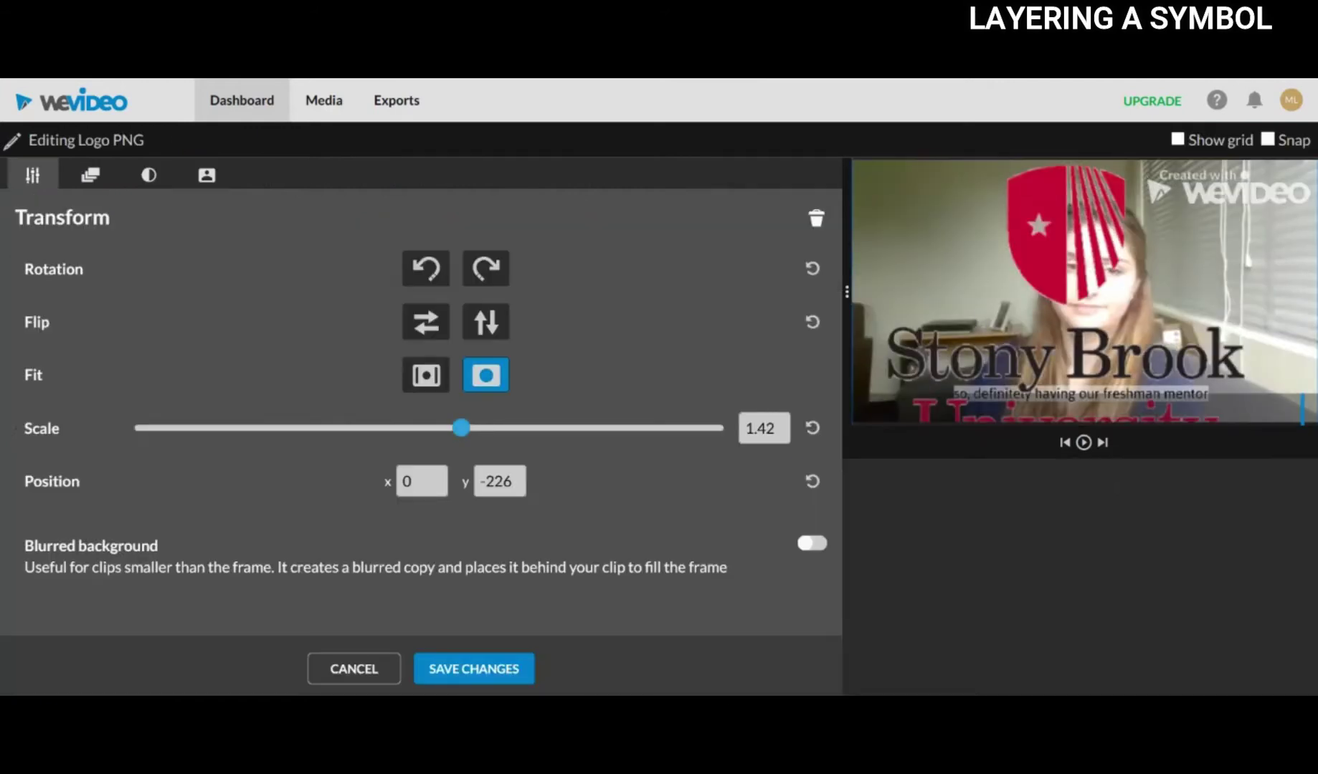
drag(461, 428, 225, 429)
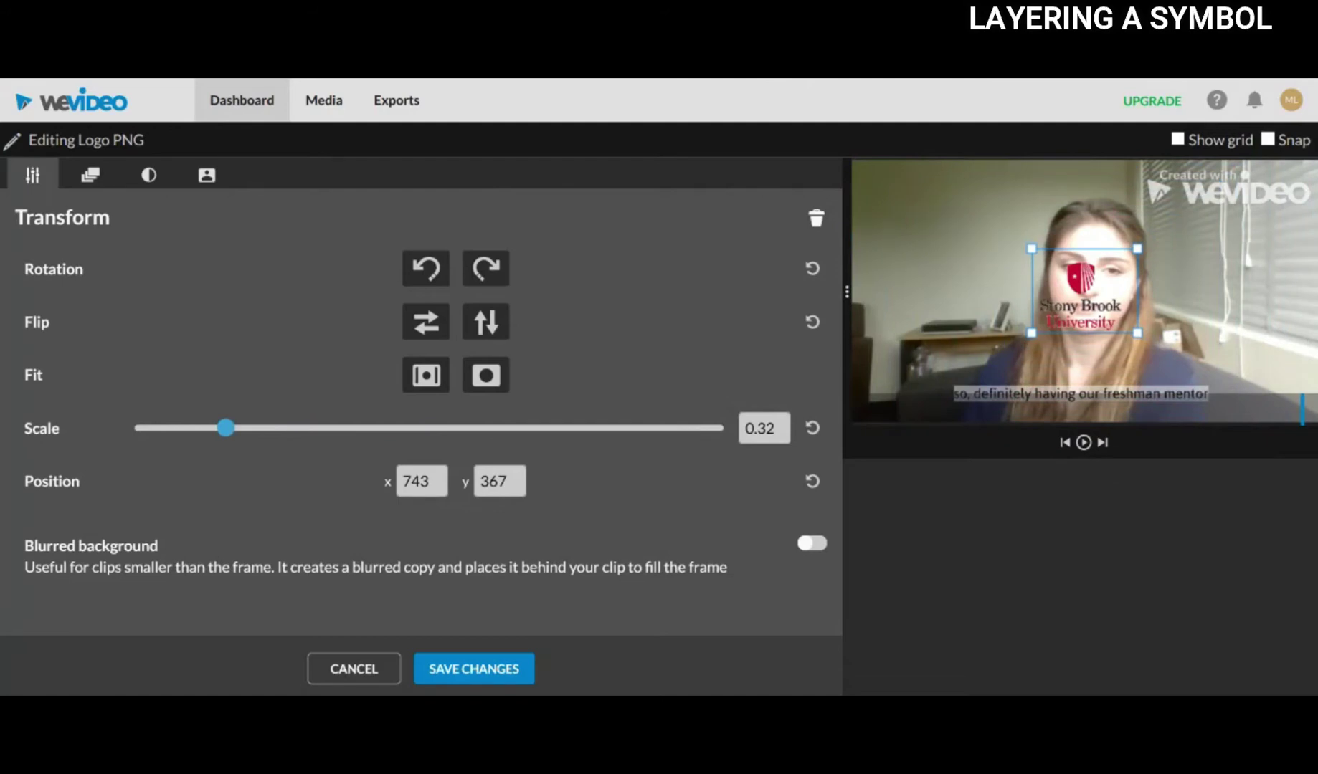
drag(1085, 290, 895, 200)
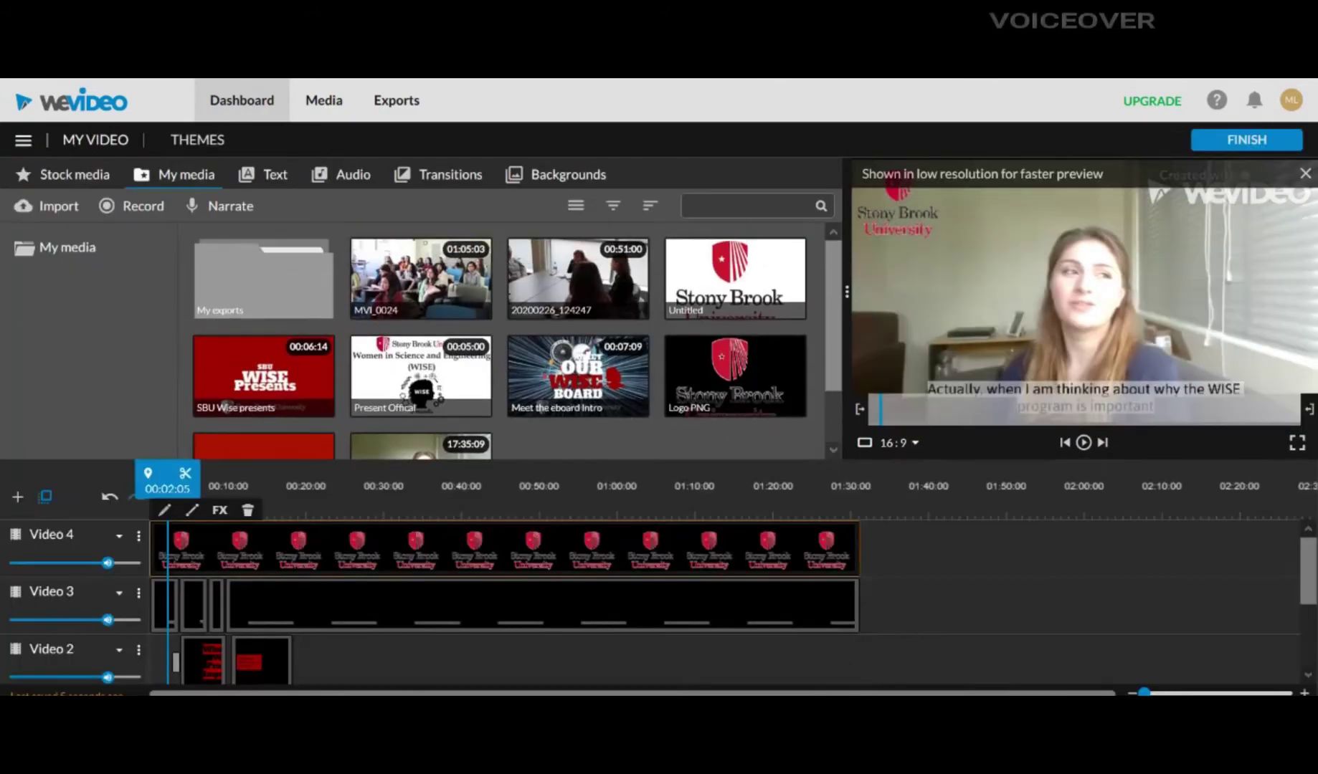
Step: Preview the MVI_0024 and 20200226_124247 clips in the media library
click(421, 279)
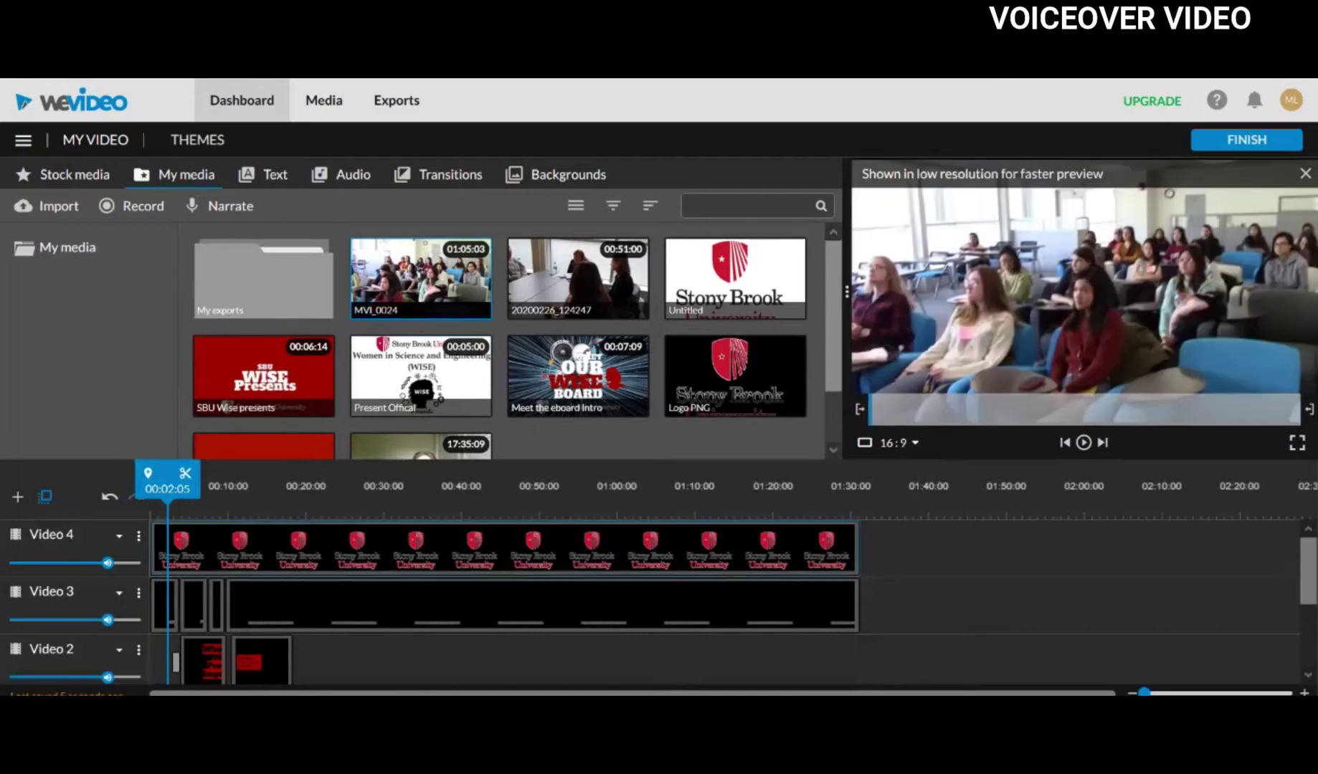
click(578, 279)
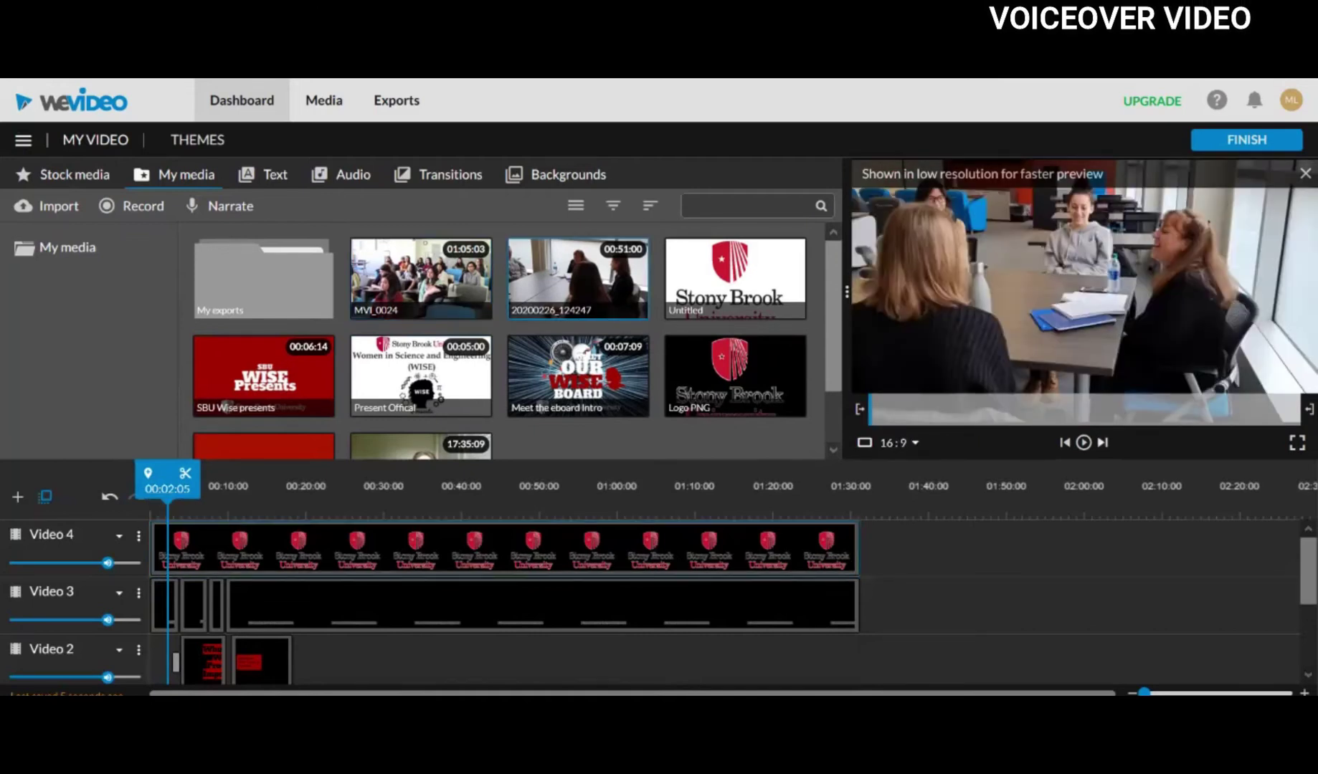
click(1083, 443)
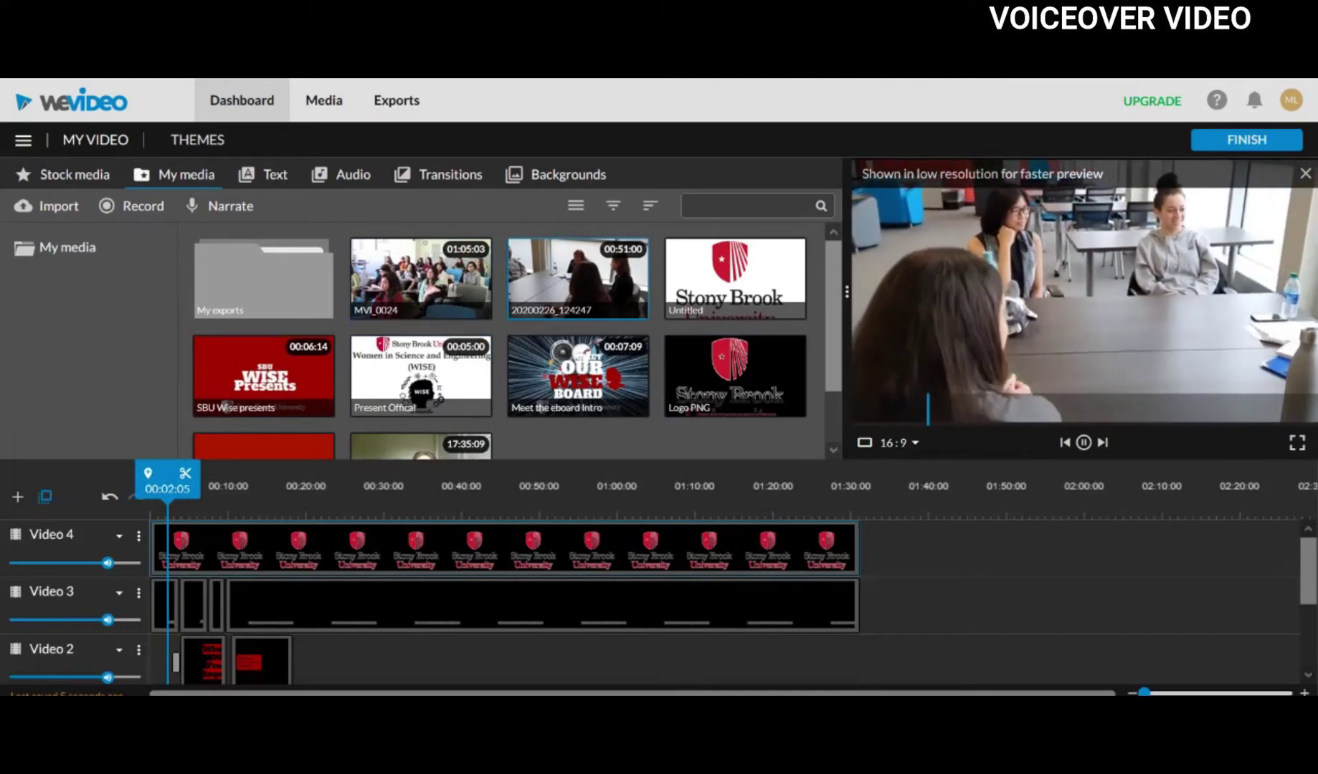
key(space)
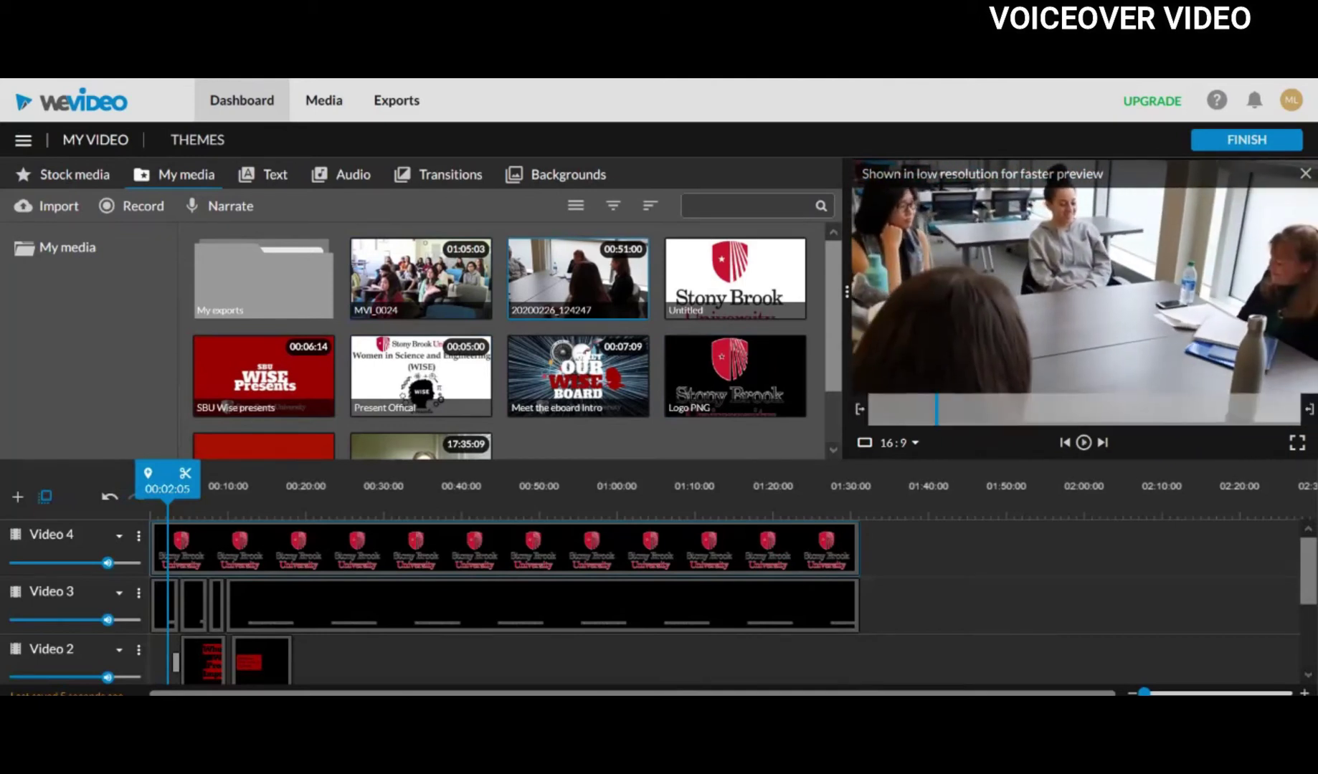
Step: Play the interview to find an insertion point and place the 20200226_124247 clip on Video 2 at about 00:25:00
drag(167, 487, 279, 488)
key(space)
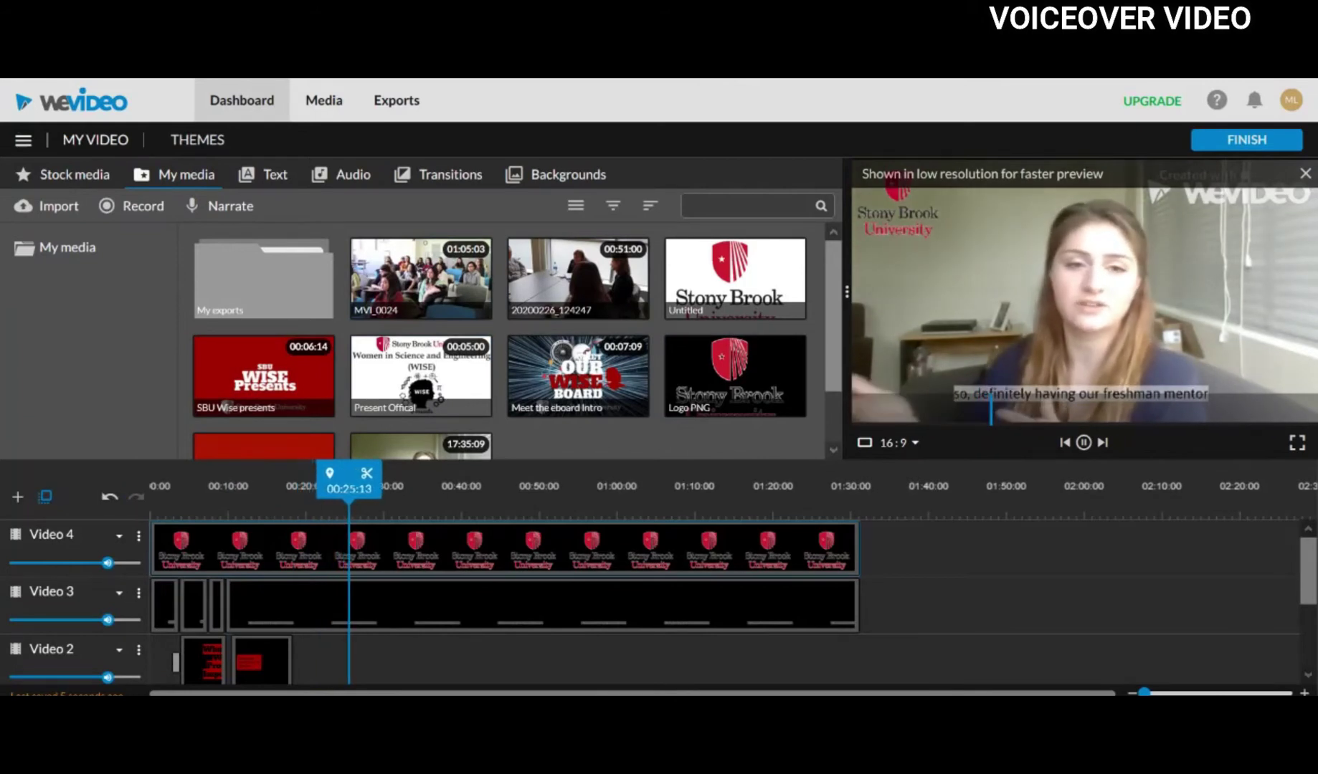
key(space)
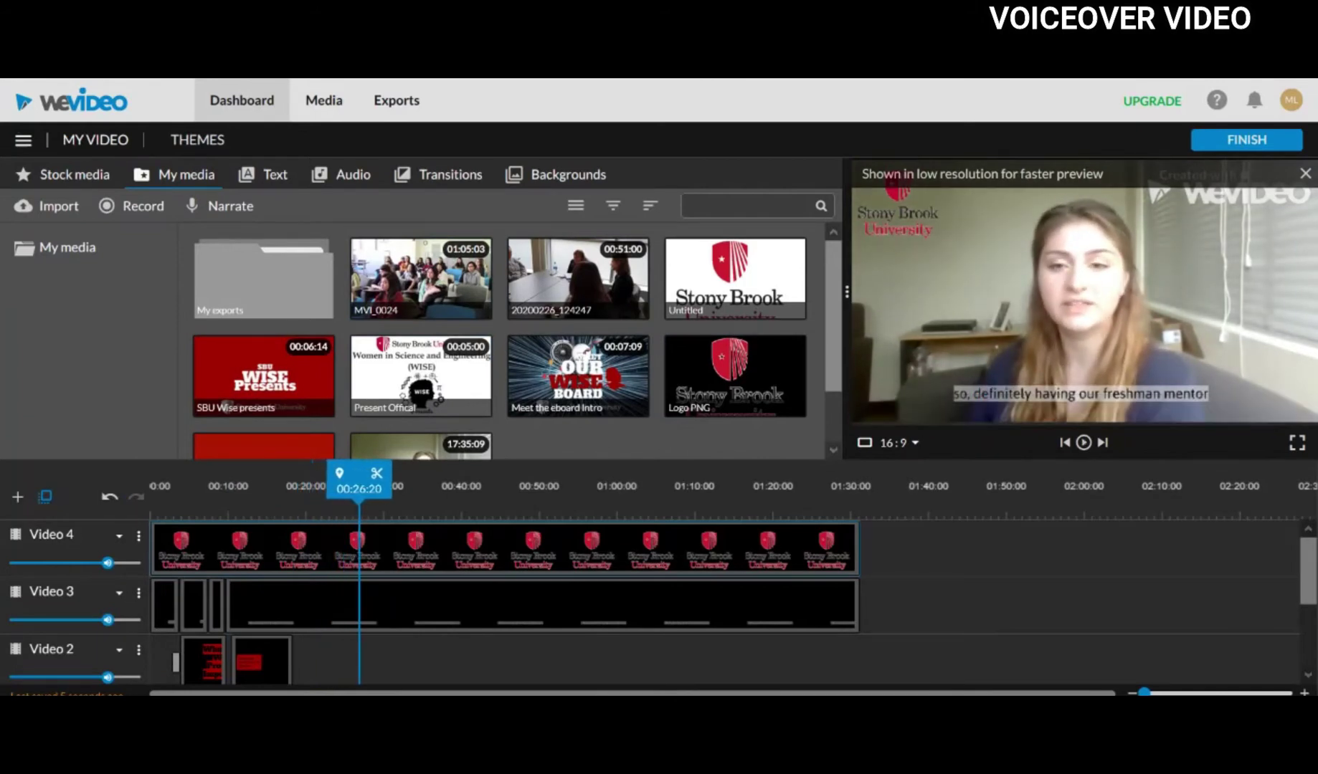
scroll(431, 606, down, 2)
click(578, 280)
drag(578, 280, 418, 553)
Step: Play through the 20200226_124247 clip on Video 2, split it at 00:36:10 and delete the remainder
key(space)
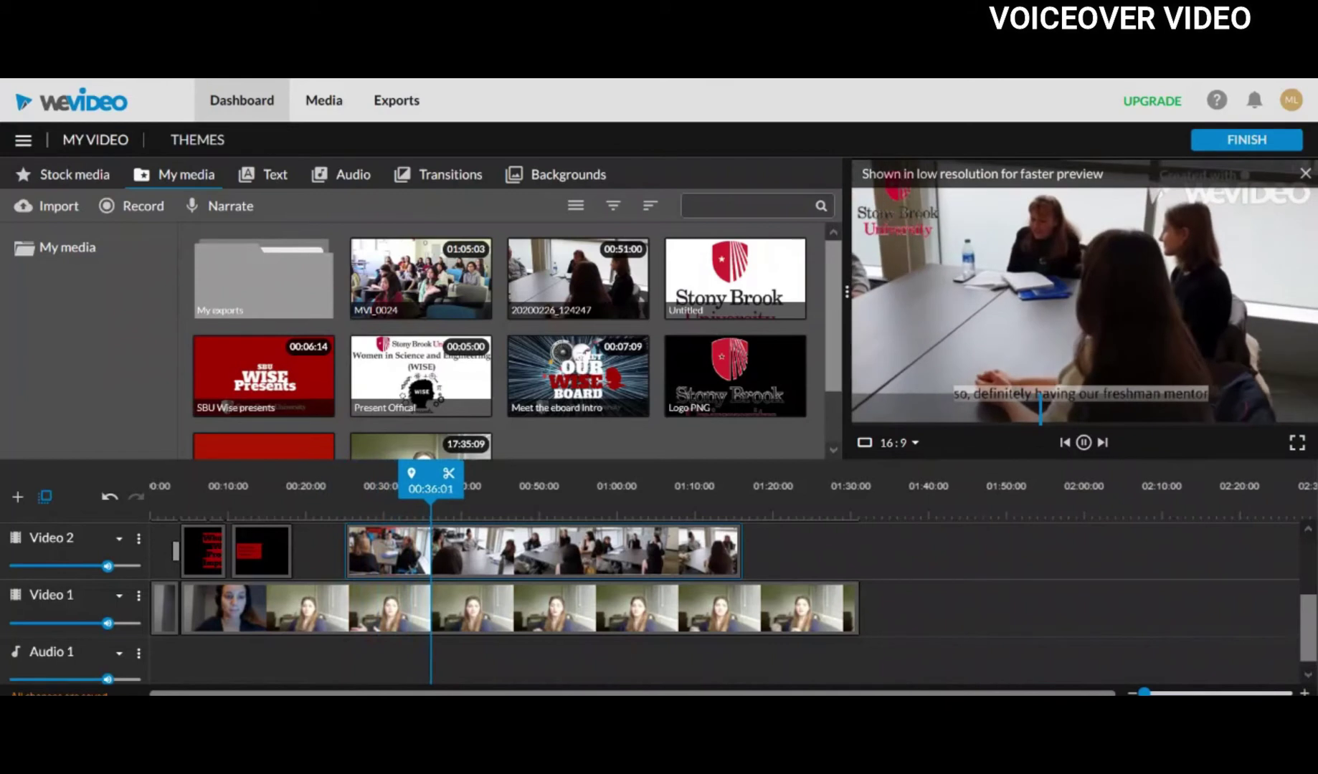
click(588, 553)
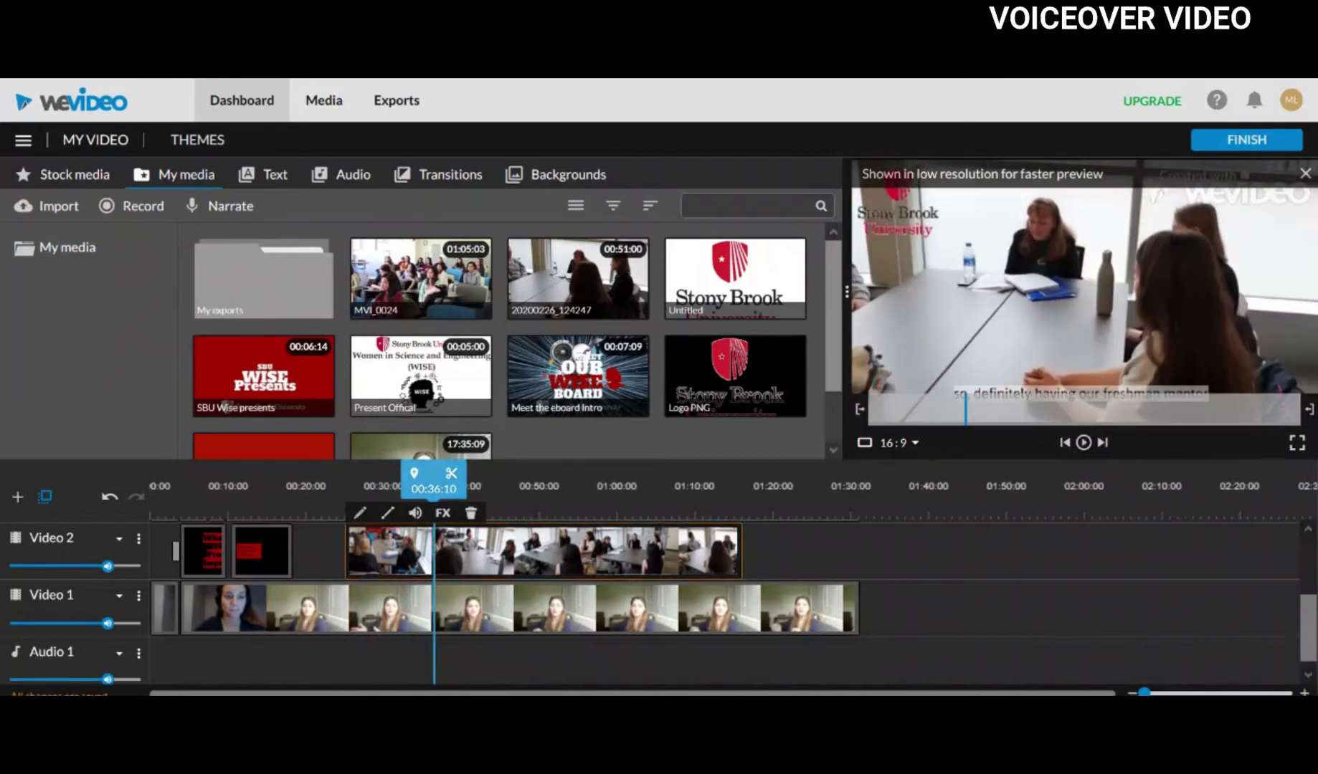
click(451, 473)
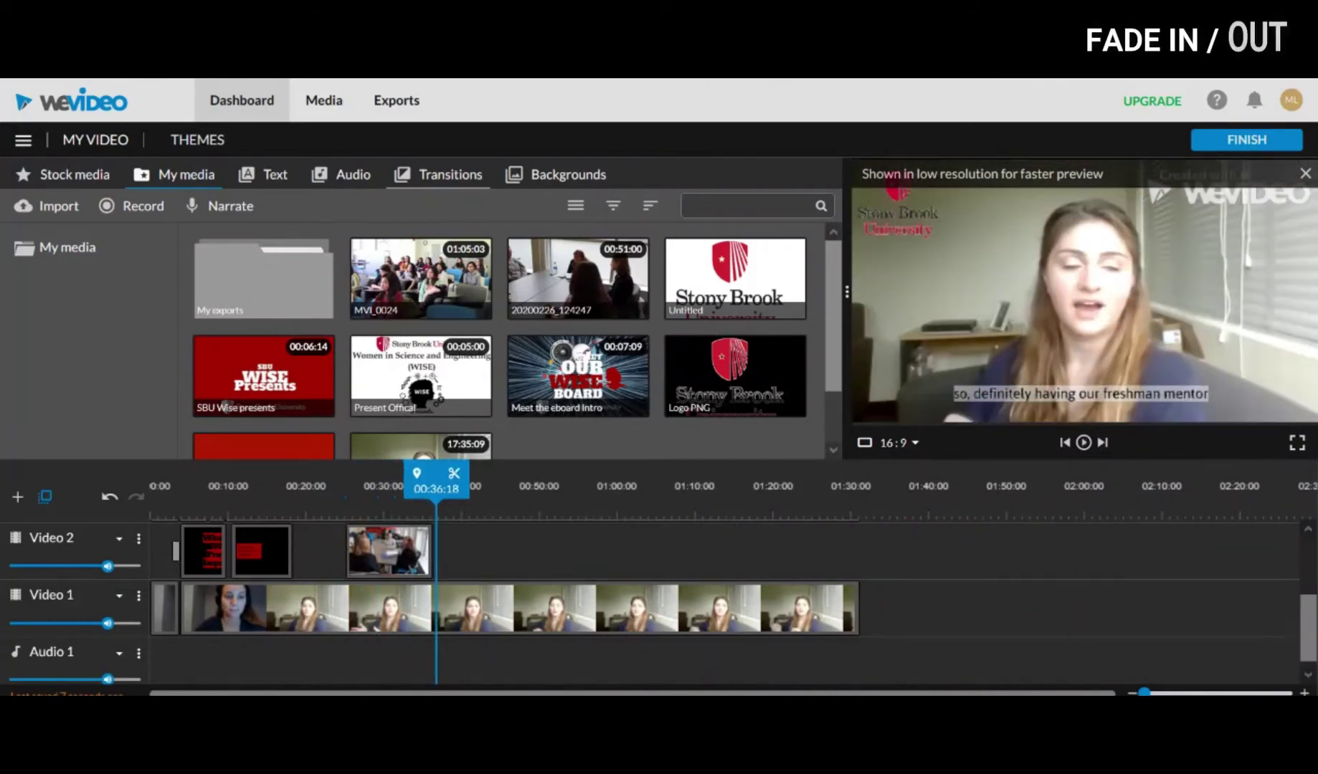
Step: Enable Fade in the animation settings of the 20200226_124247 clip on Video 2 and save the changes
double_click(389, 551)
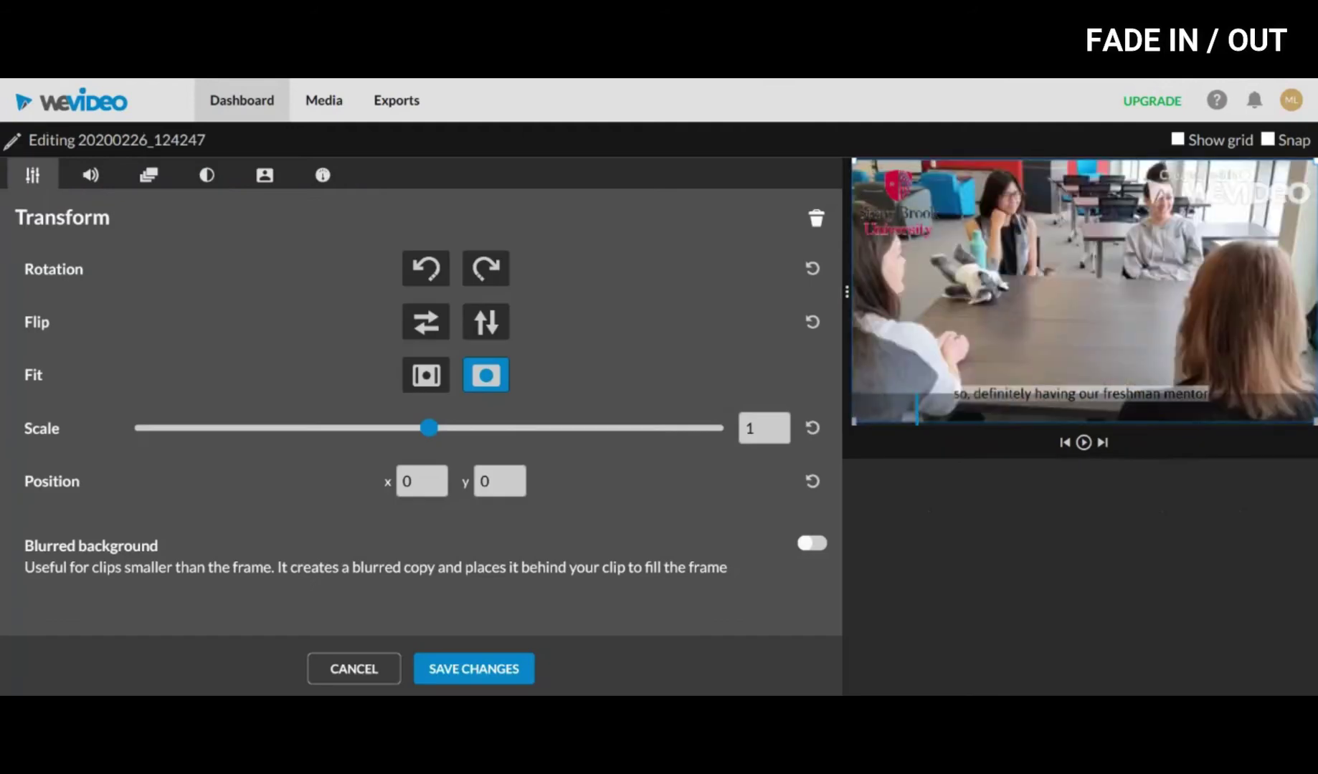
click(90, 175)
click(149, 175)
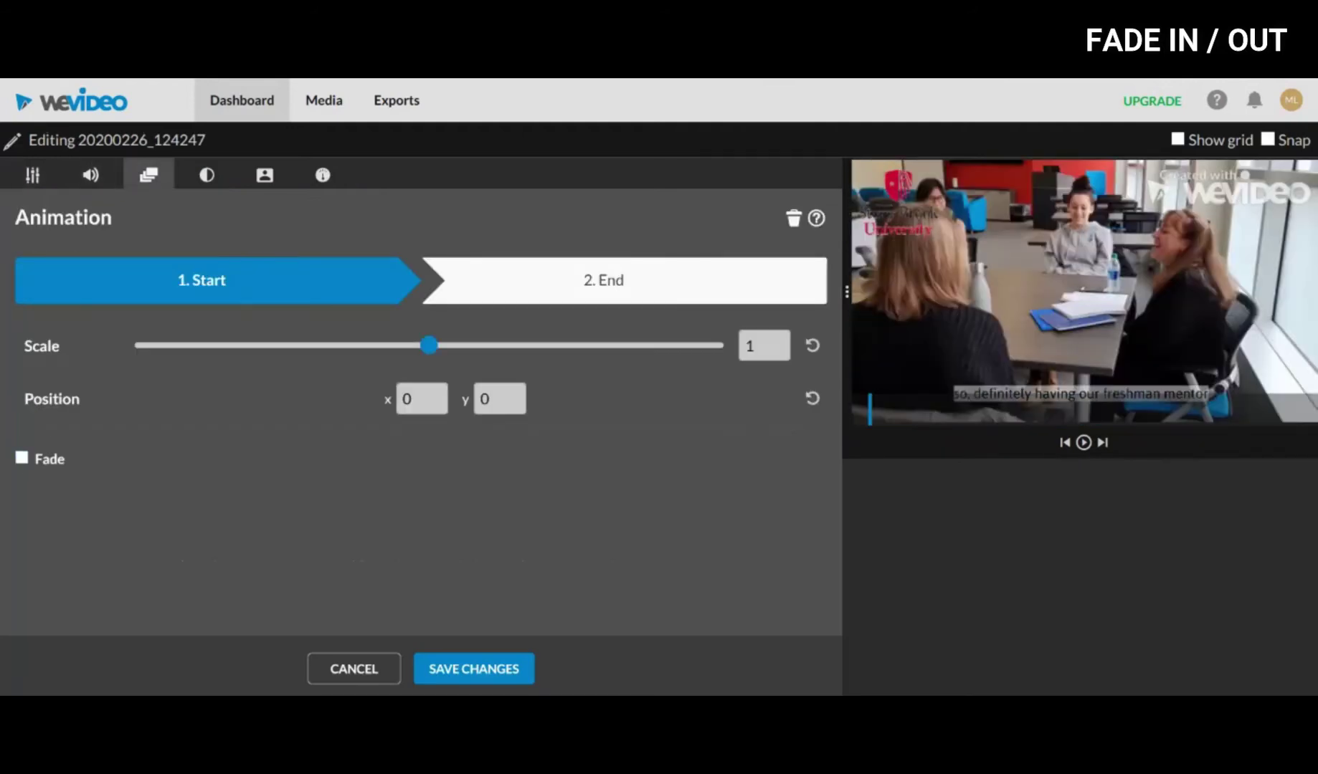
click(473, 669)
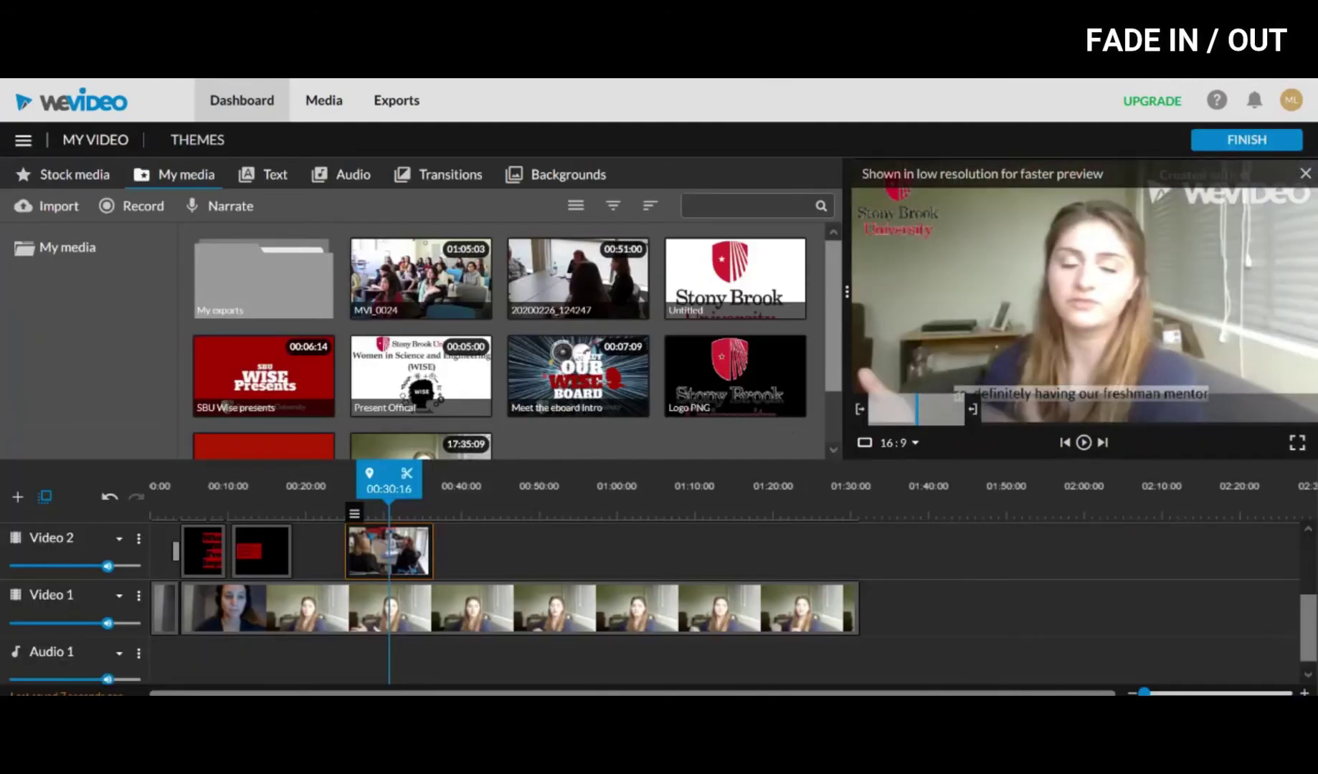
Step: Play the timeline from just before the 20200226_124247 clip to past its end to check the fades
drag(390, 488, 343, 488)
key(space)
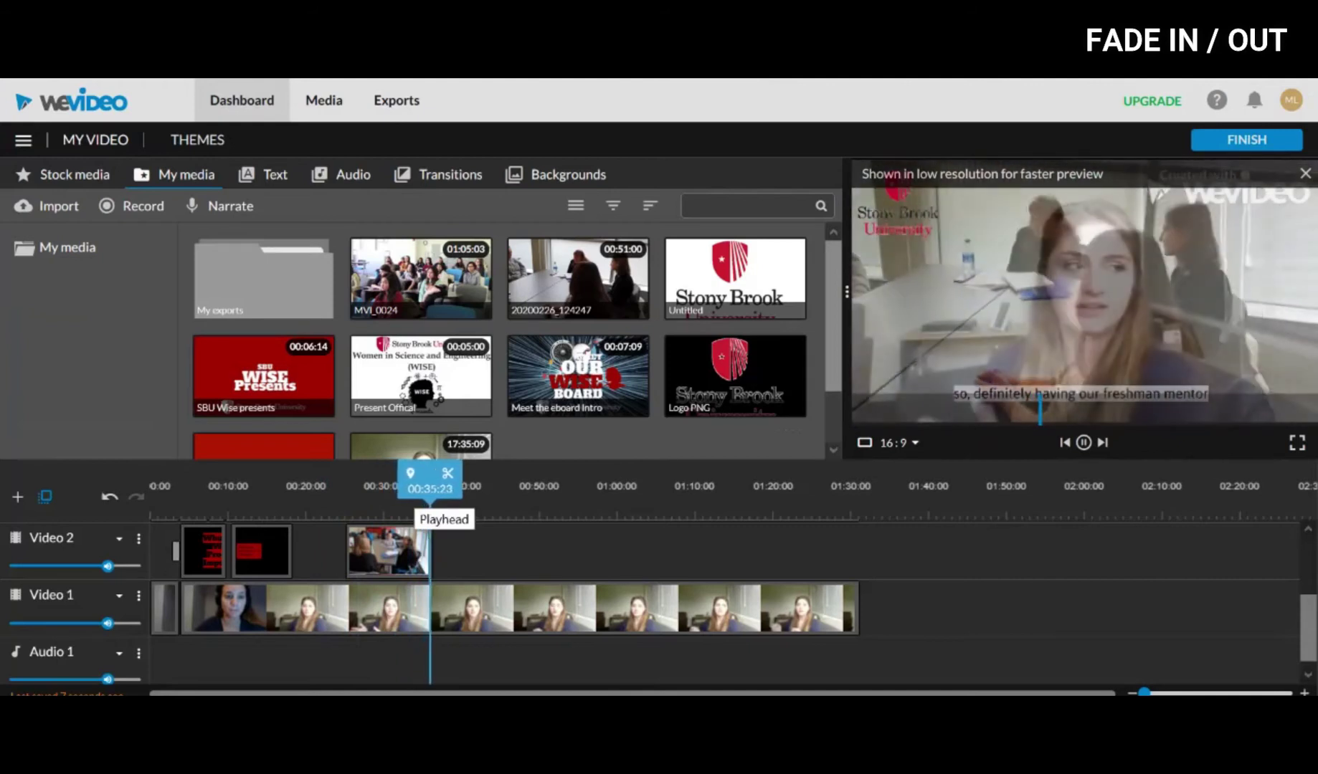
key(space)
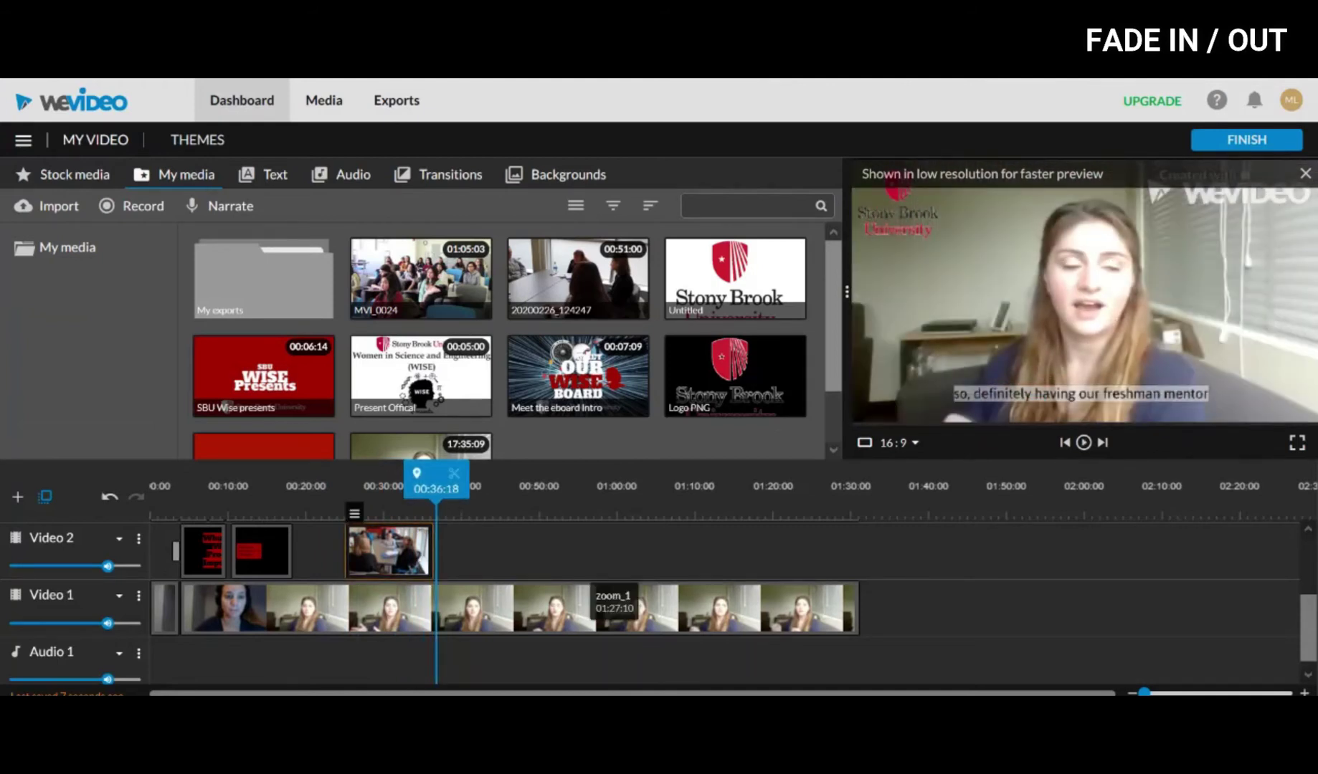
scroll(614, 603, up, 3)
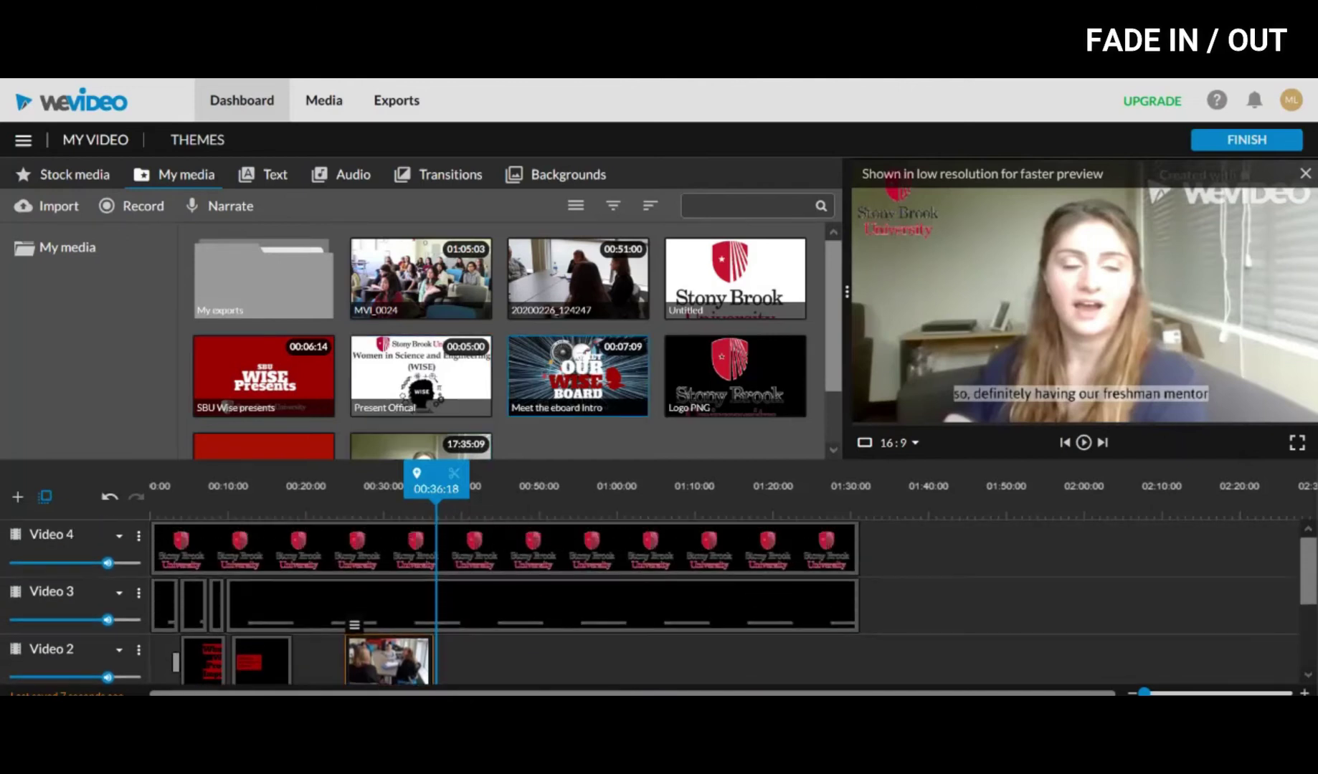
scroll(509, 341, down, 1)
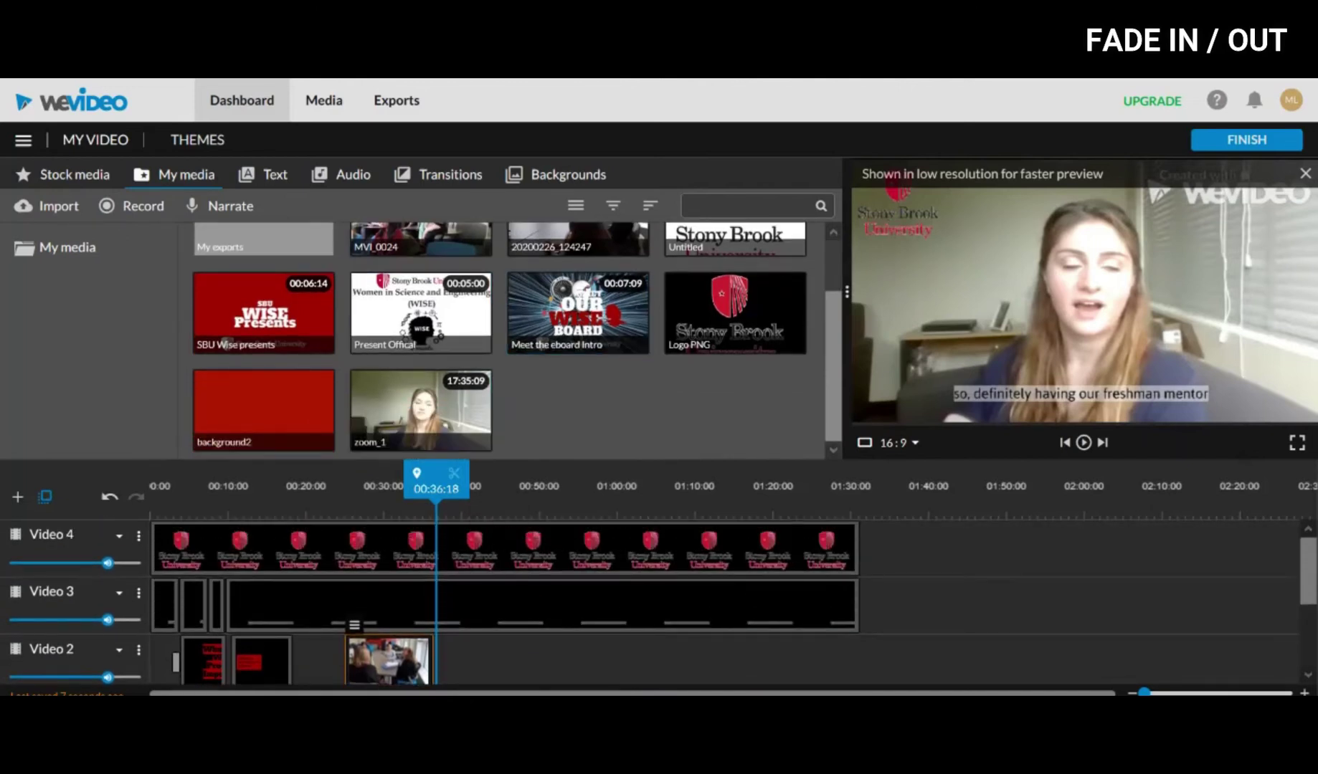
scroll(510, 341, up, 1)
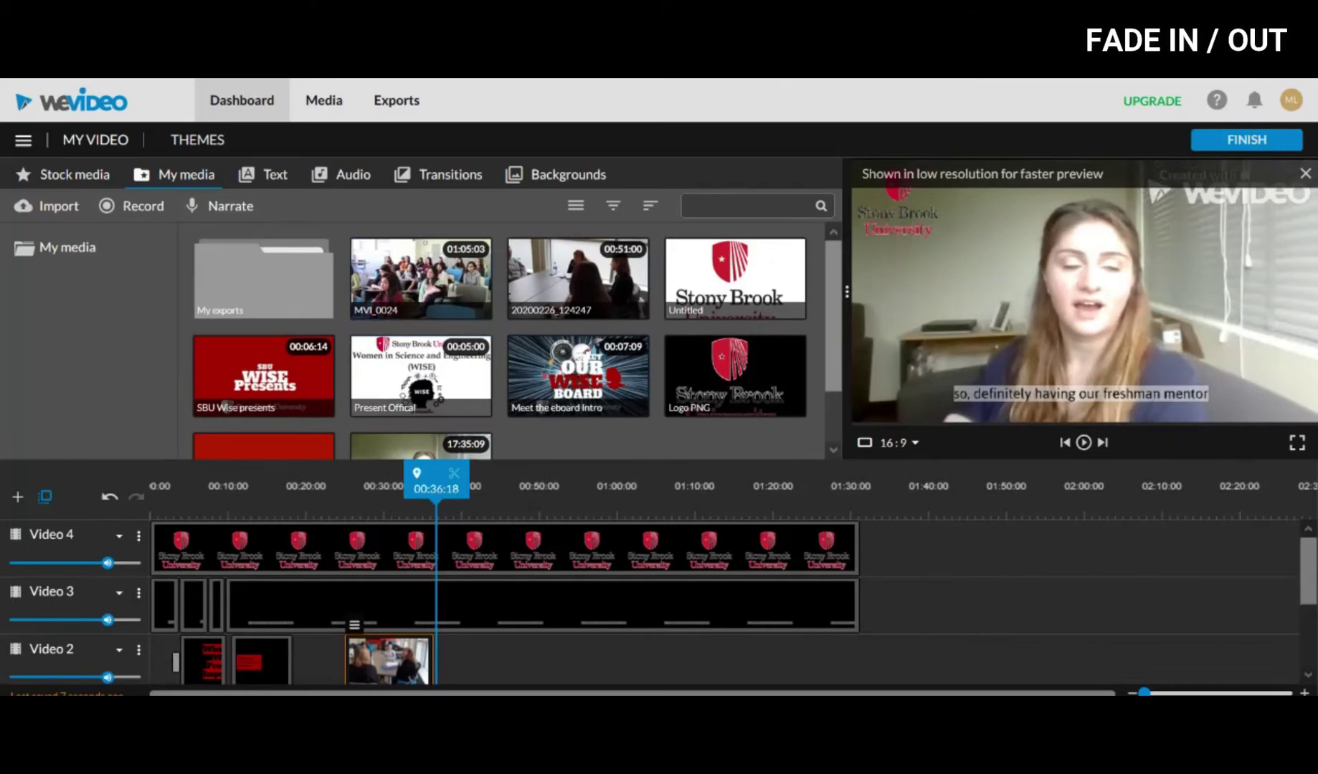
scroll(509, 341, down, 1)
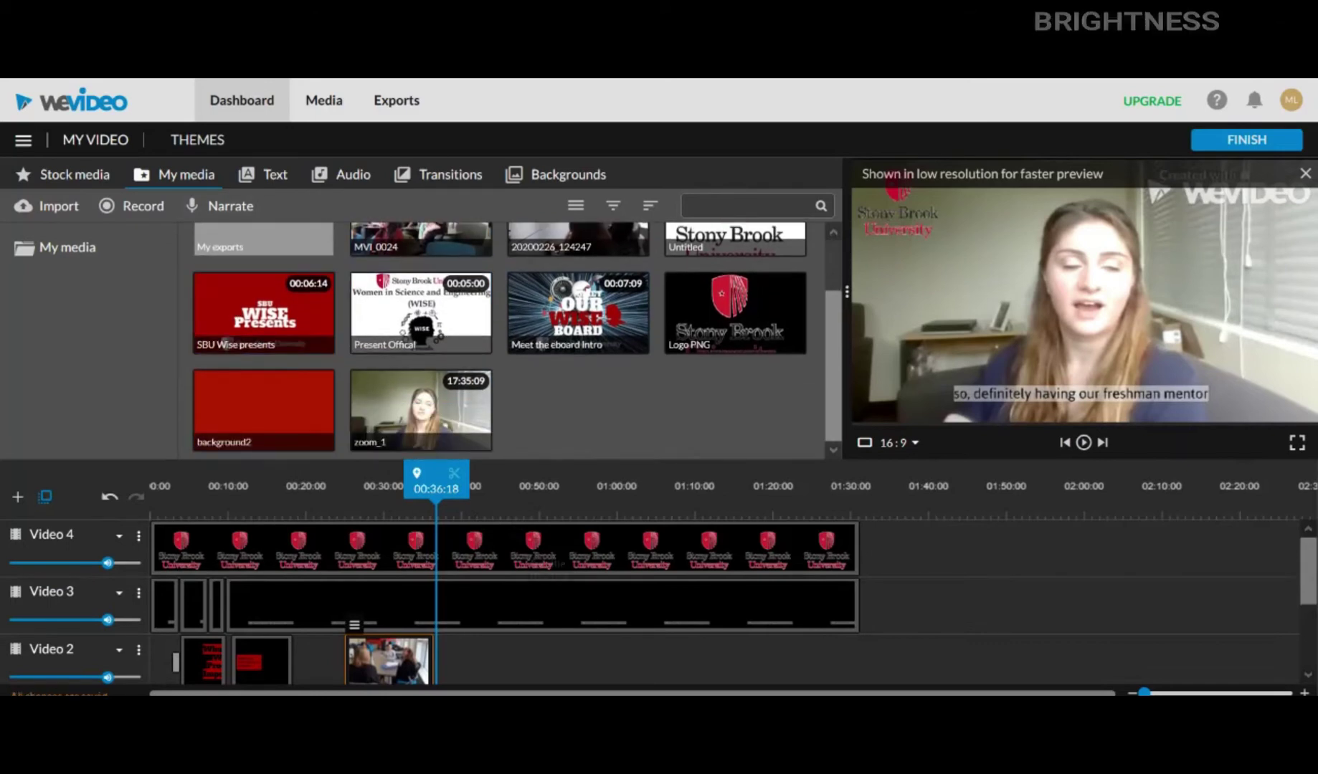
scroll(717, 602, down, 2)
scroll(421, 287, up, 1)
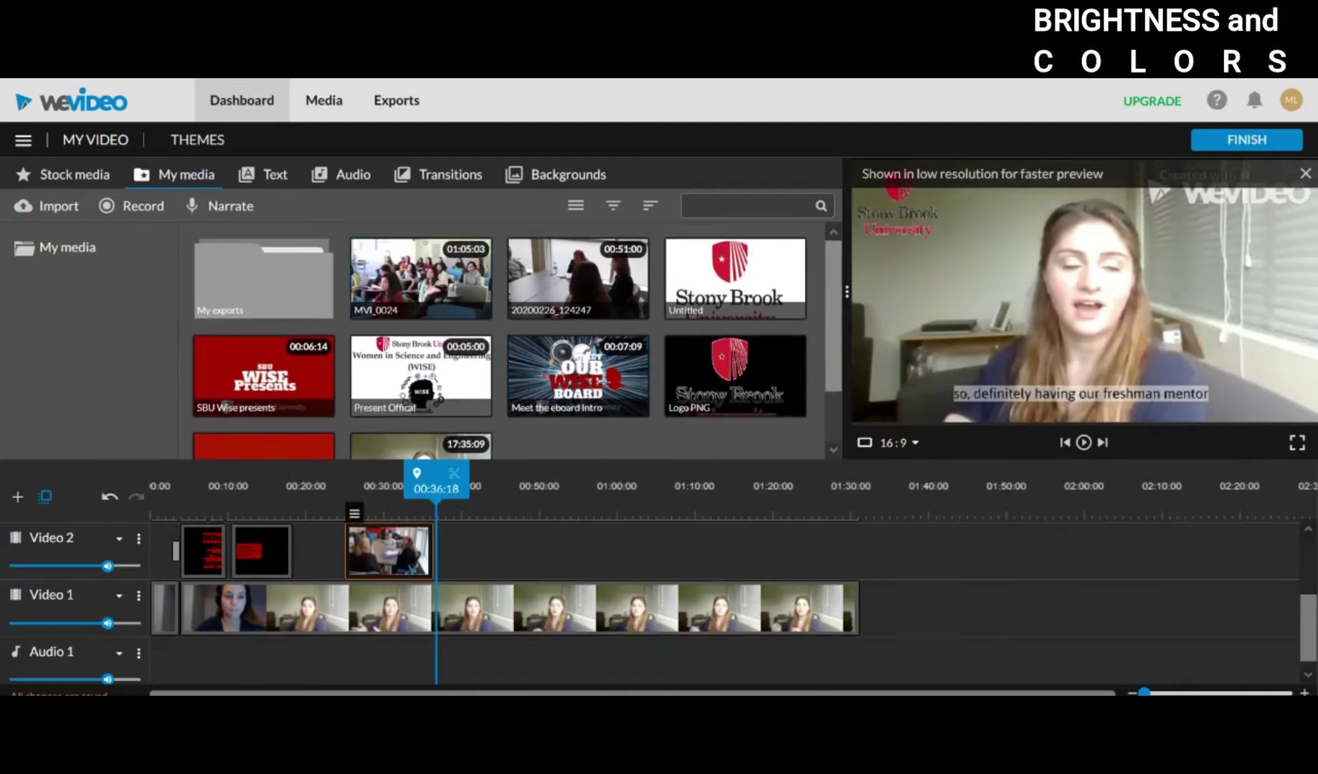
Step: Lower the brightness of the zoom_1 clip to -13 in its color settings and play it back
double_click(391, 550)
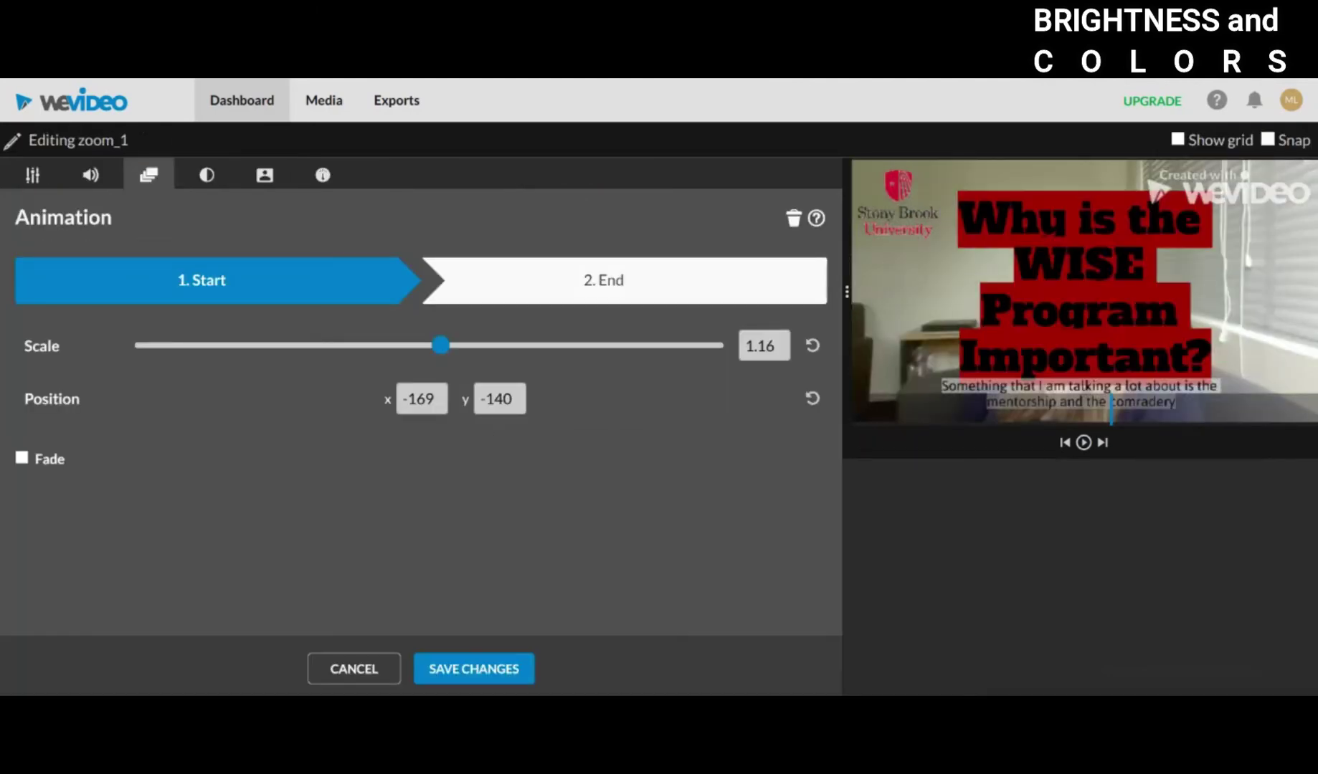
click(207, 175)
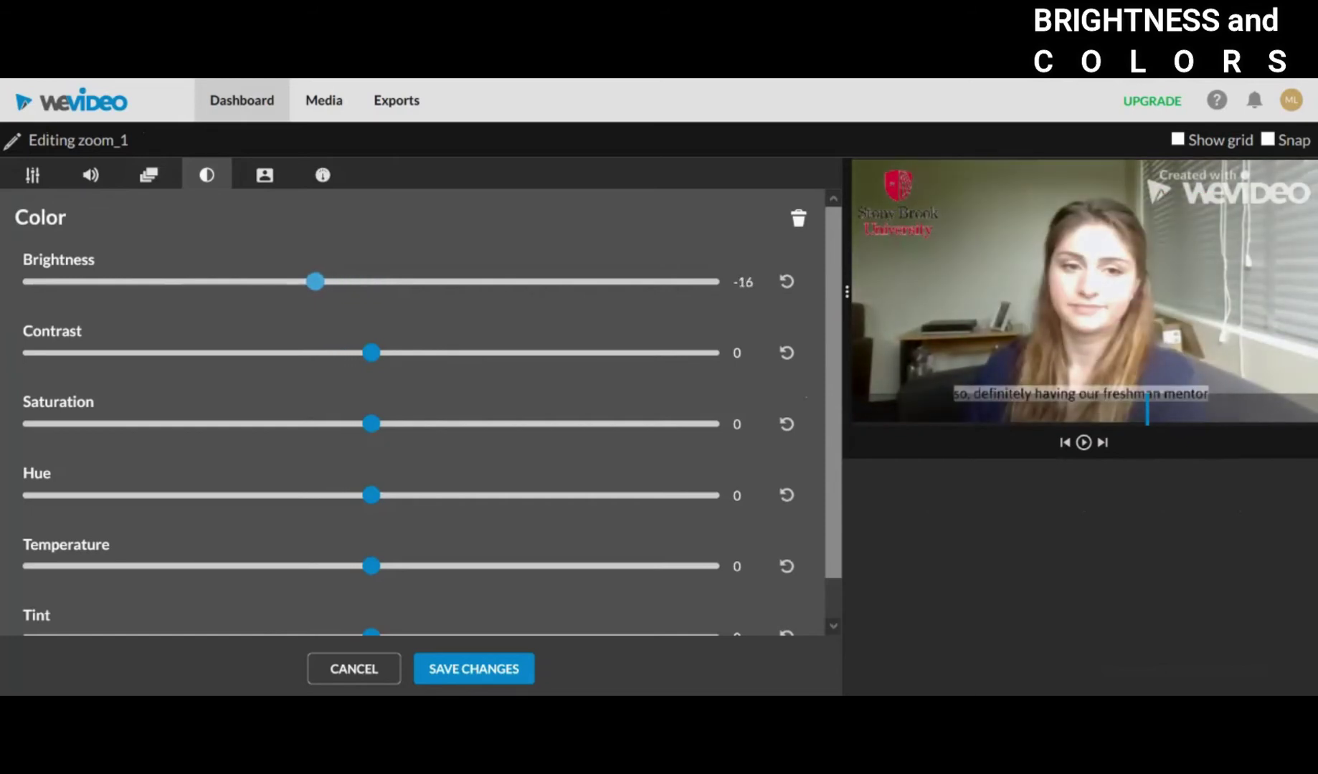
drag(267, 281, 301, 281)
click(1066, 444)
click(1084, 444)
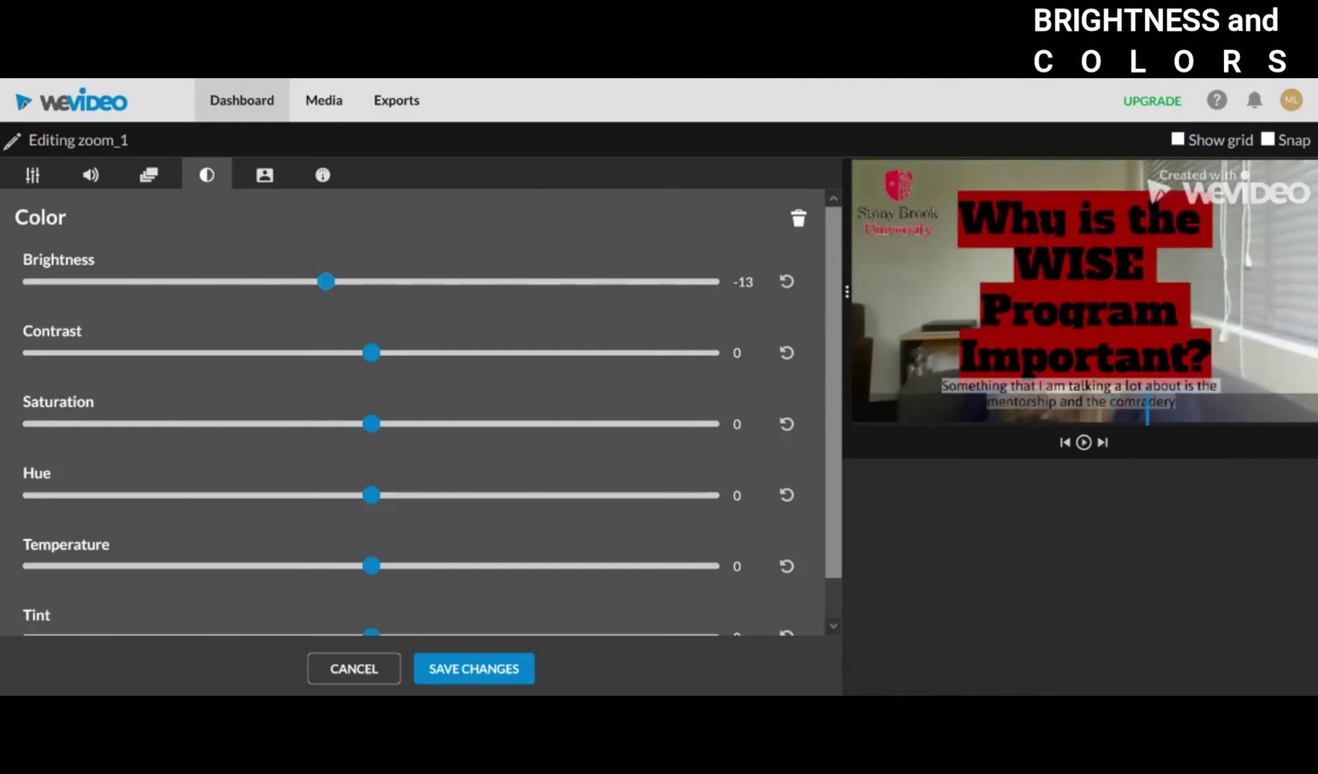
key(space)
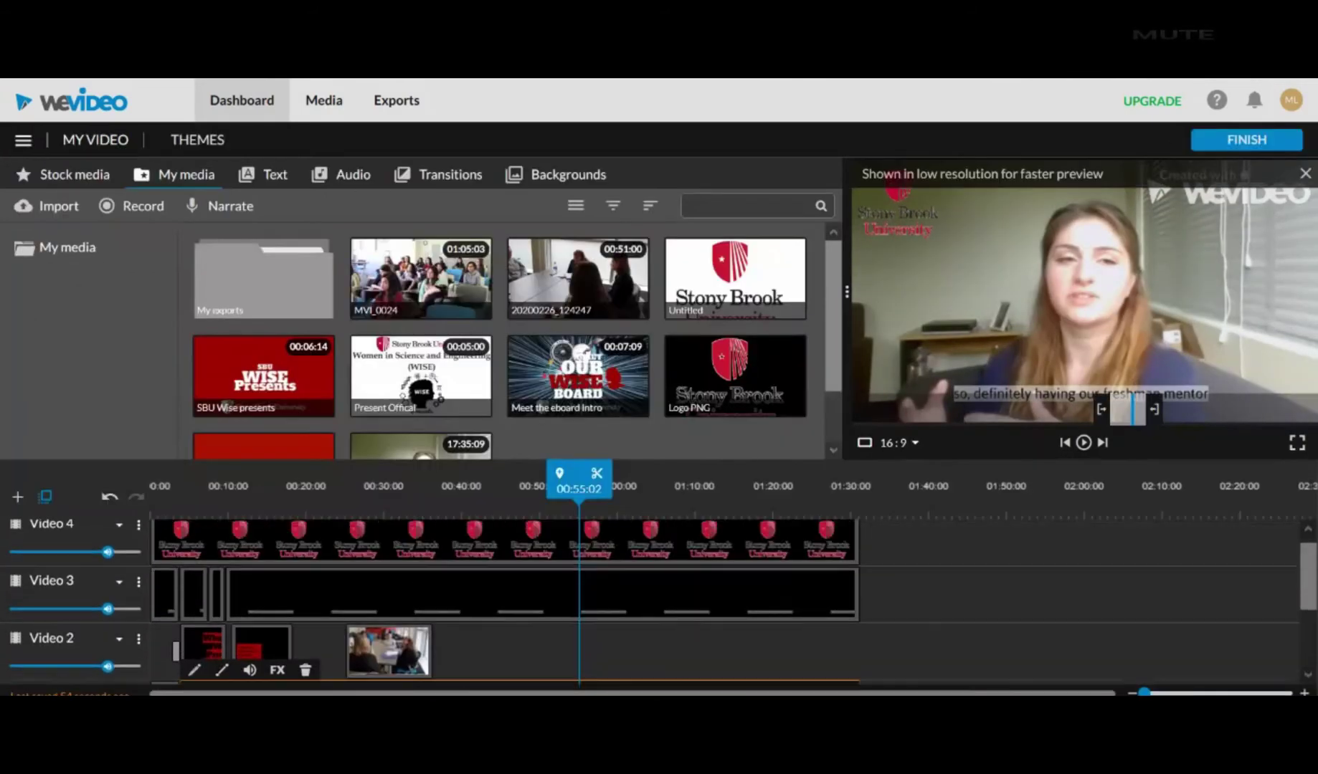
Step: Open the volume settings of the 20200226_124247 clip on Video 2, preview its sound and save the changes
scroll(421, 666, up, 1)
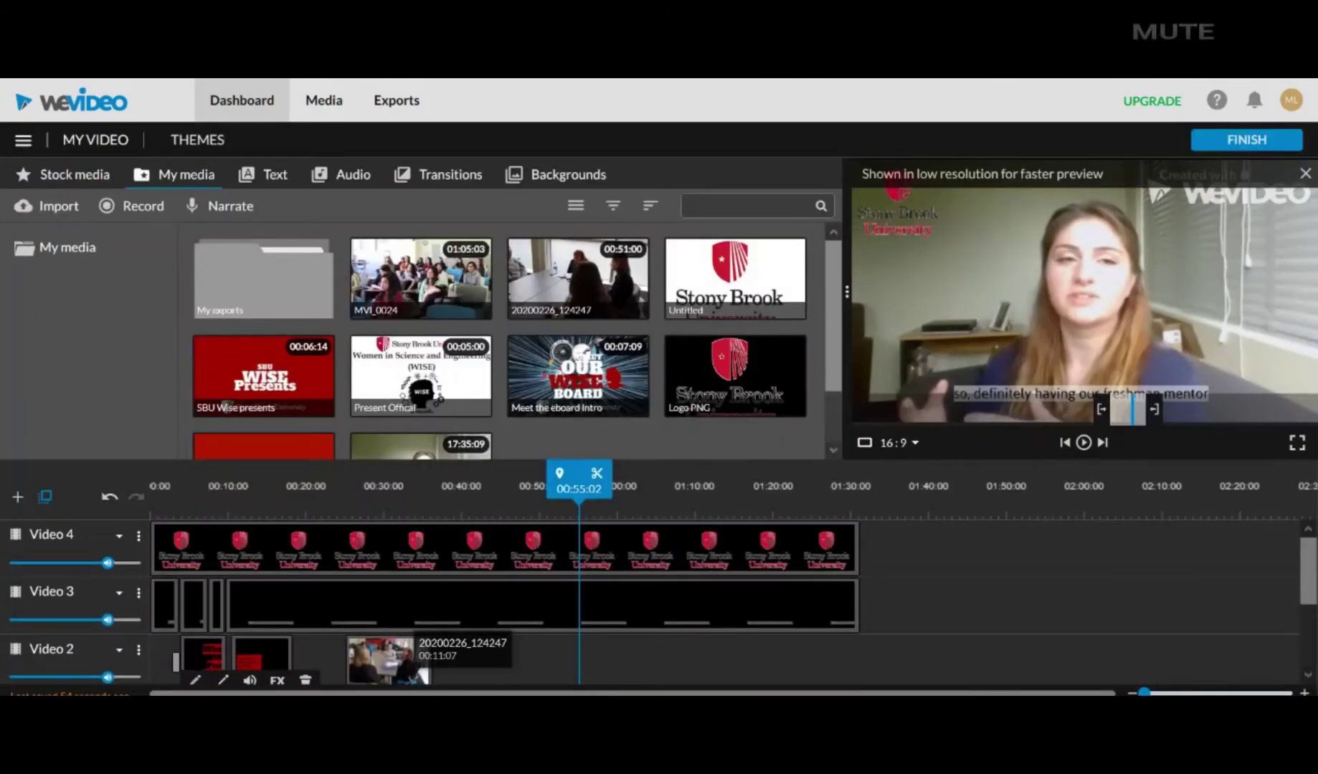
double_click(421, 670)
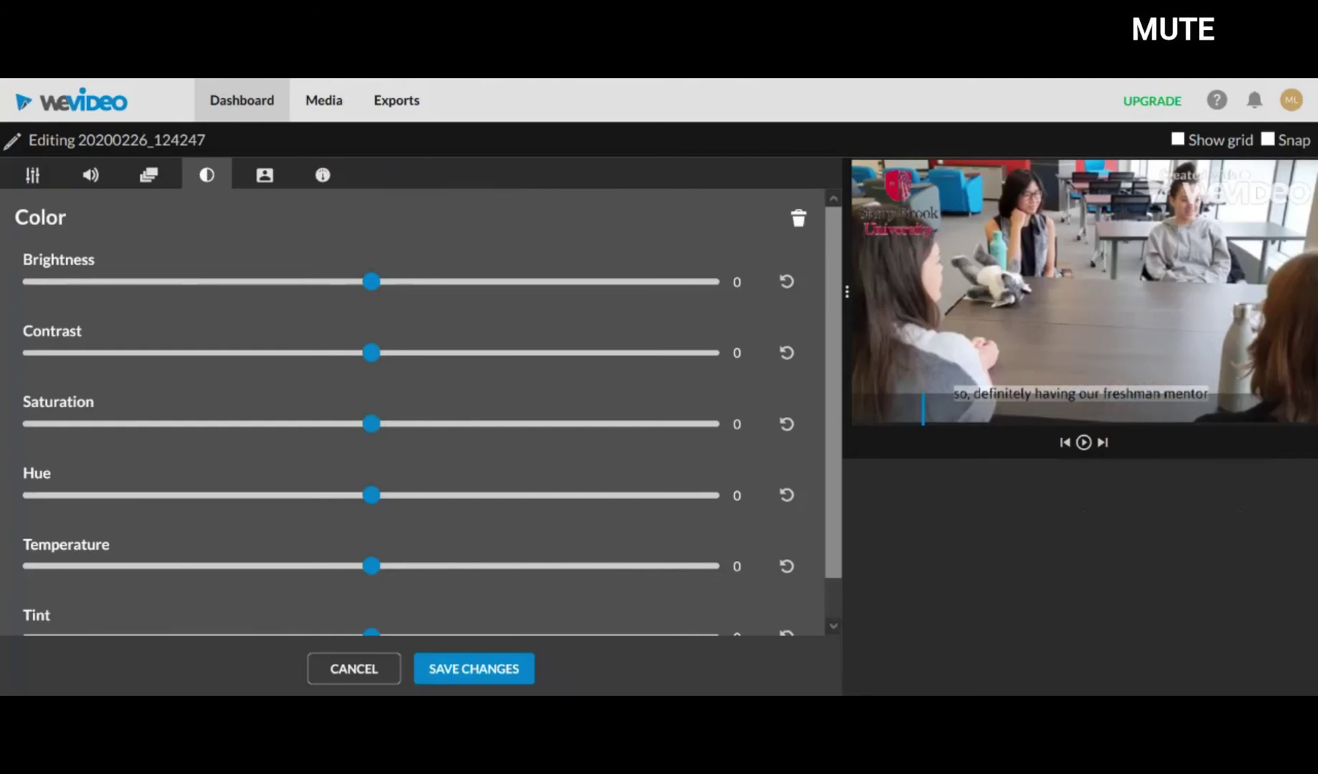
click(90, 175)
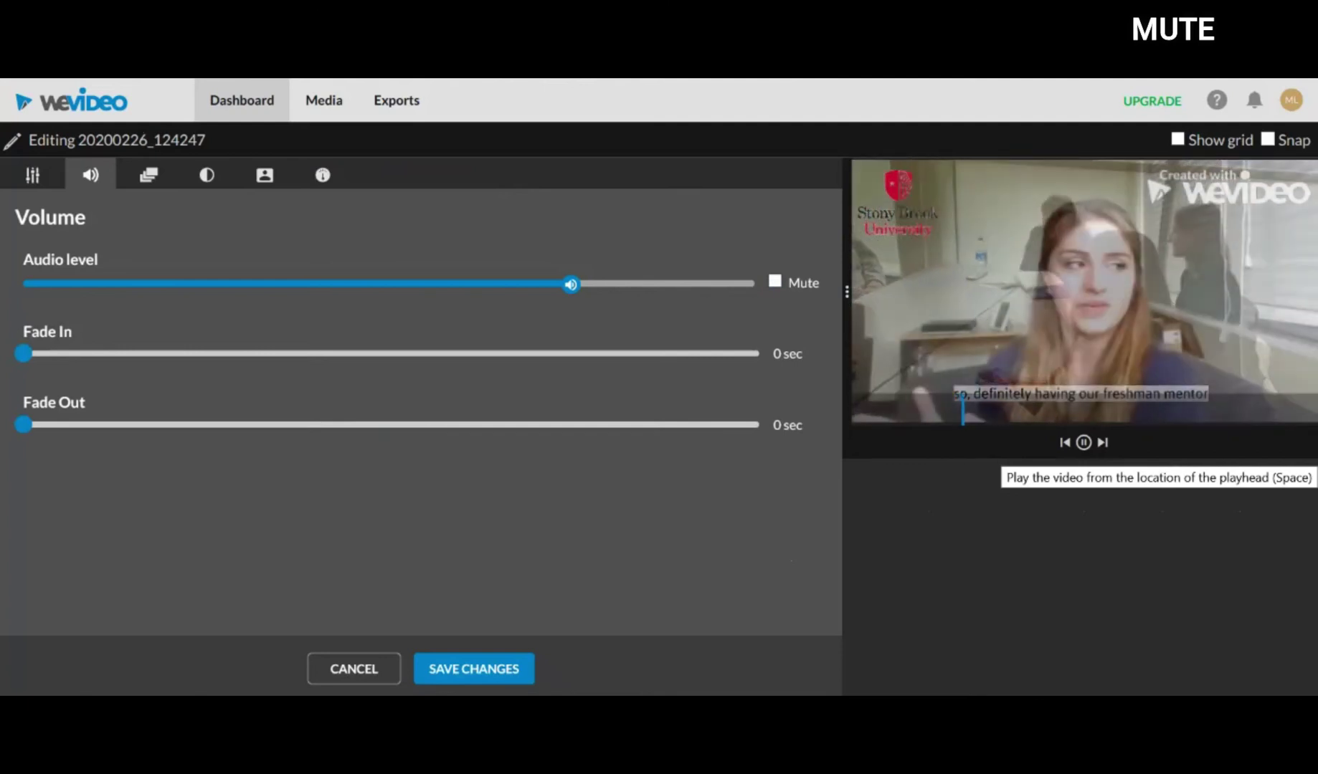
click(474, 669)
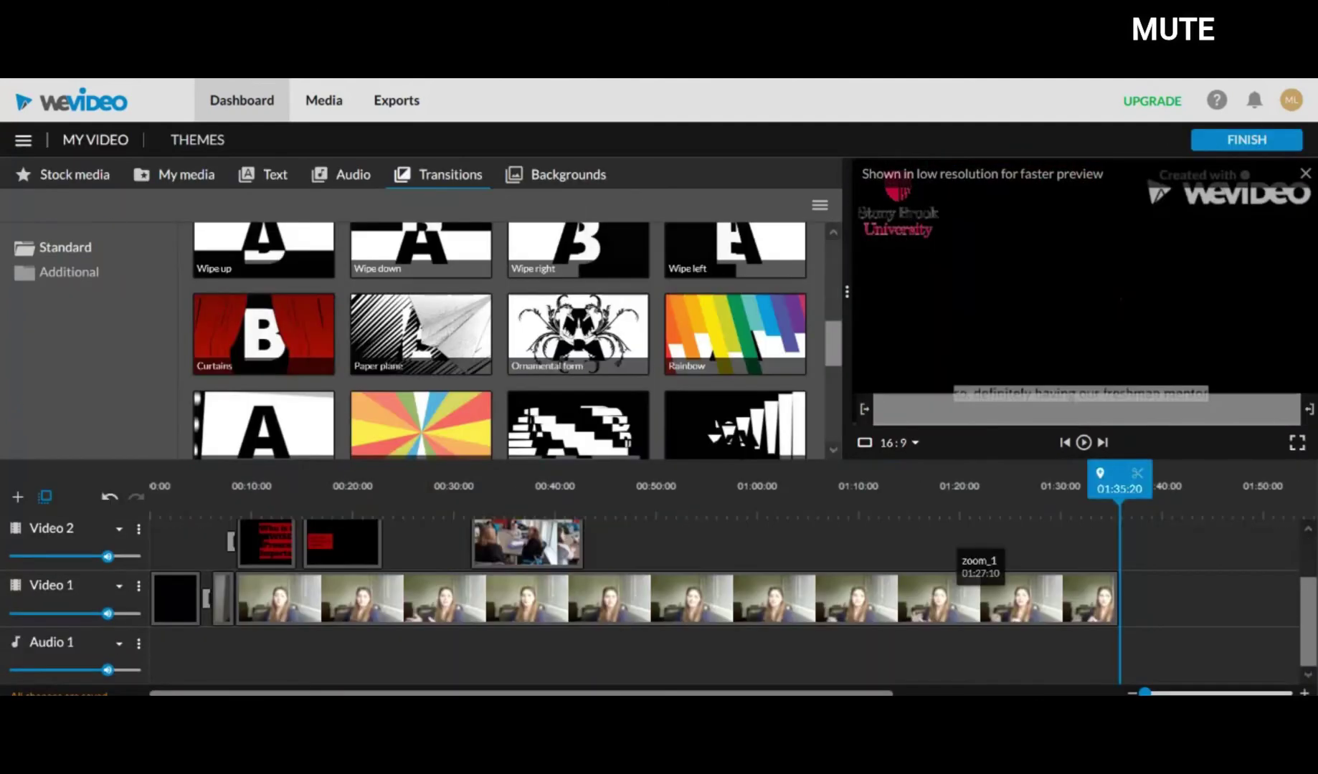
scroll(980, 599, up, 1)
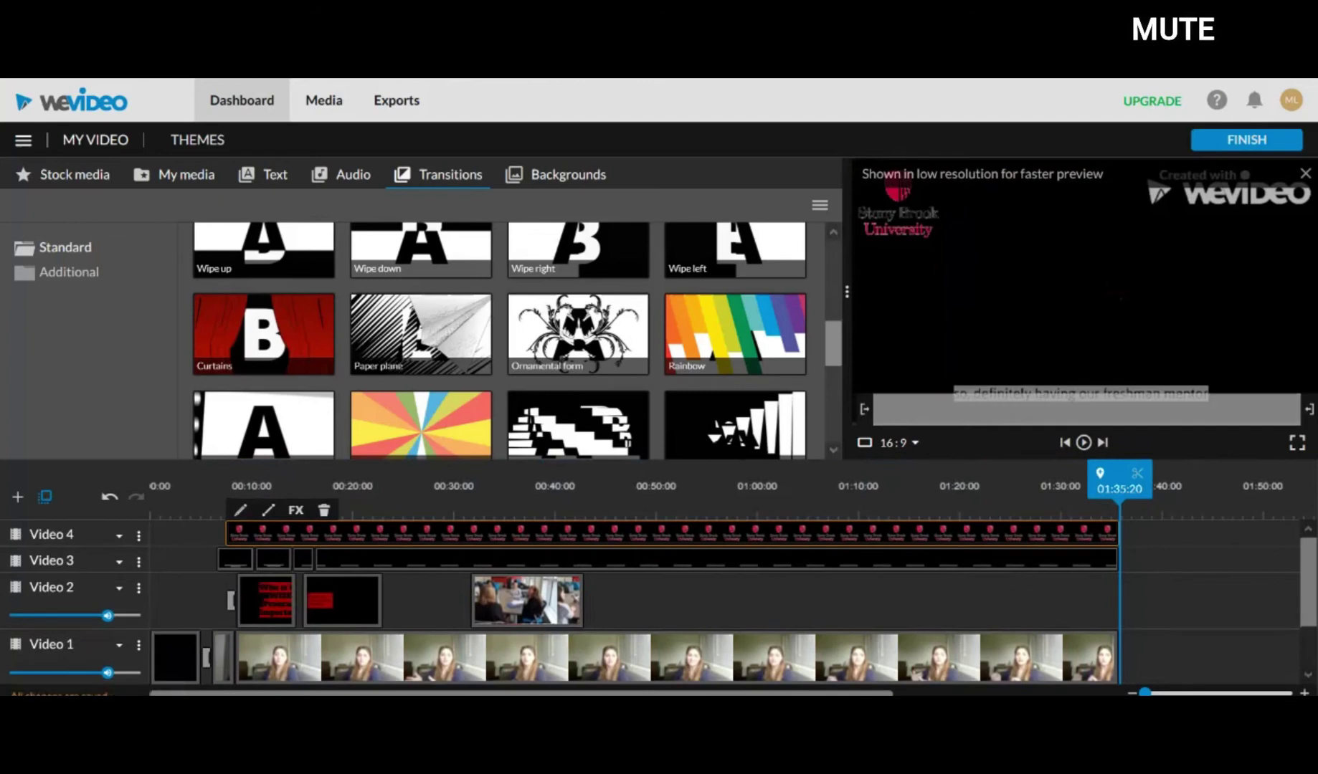
Step: Split the zoom_1 clip on Video 1 at 00:51:06 and 00:58:14 to isolate a short section
scroll(301, 602, down, 2)
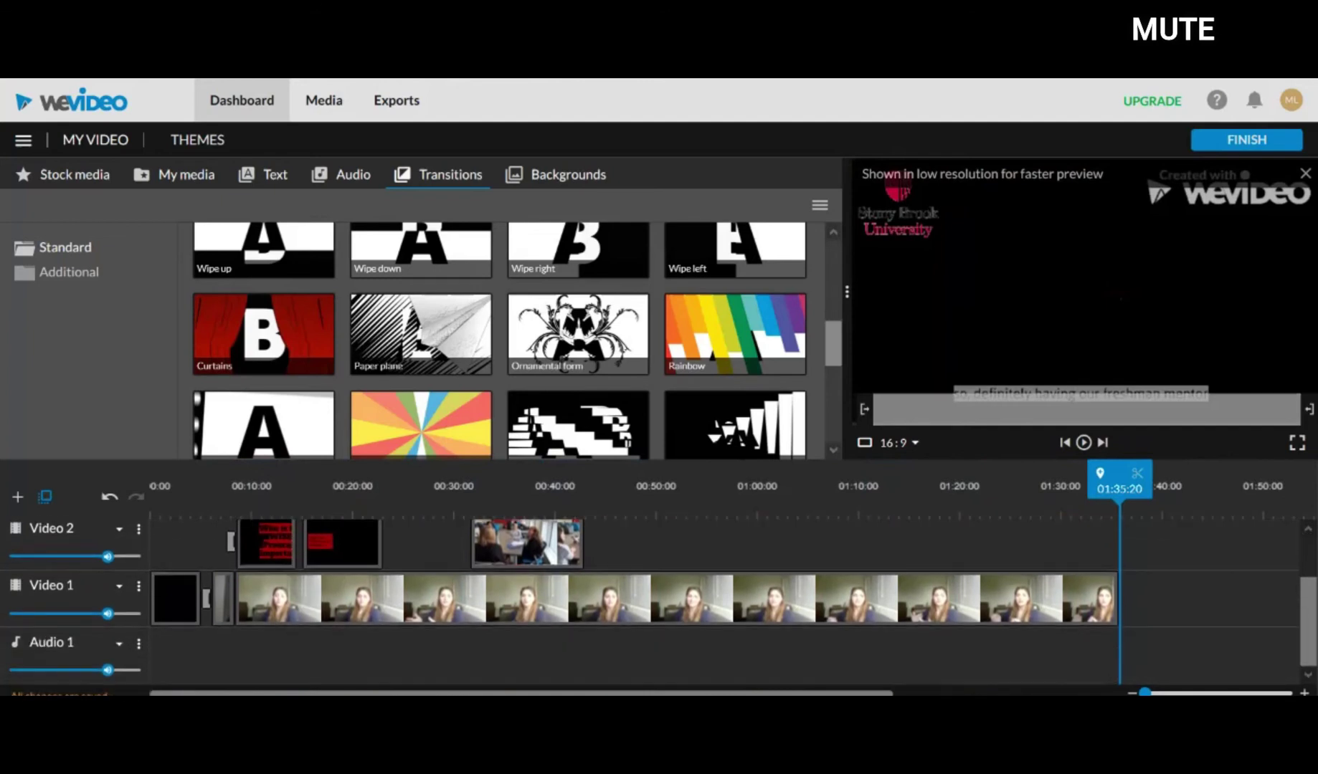
scroll(732, 610, up, 2)
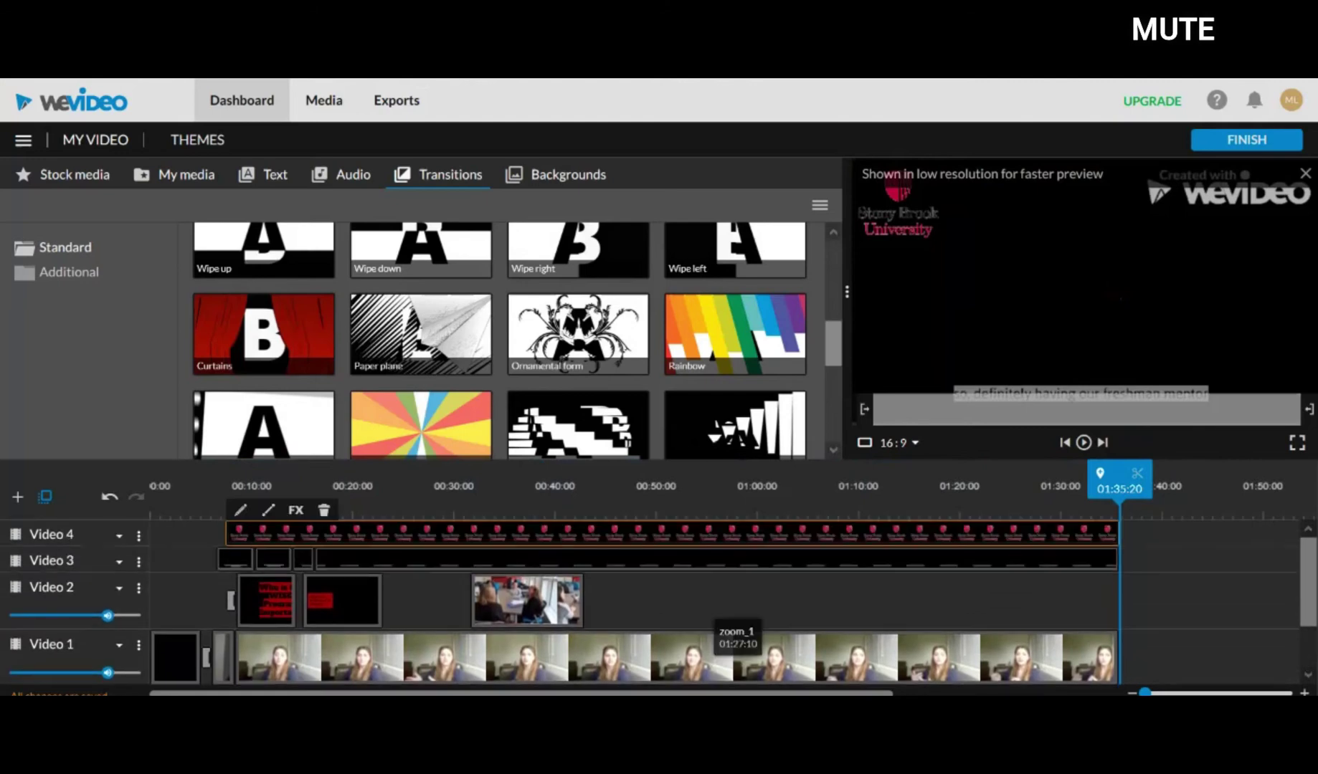
click(994, 410)
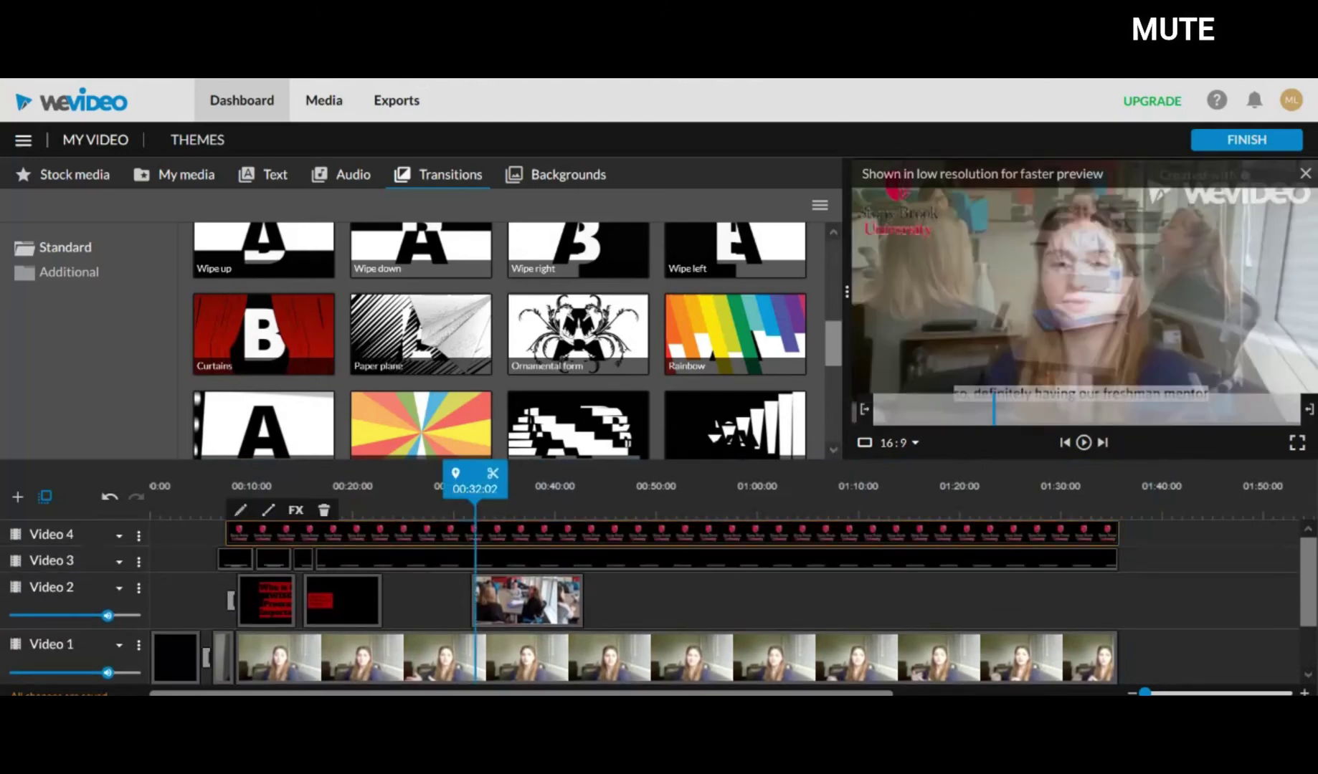
click(638, 534)
click(669, 651)
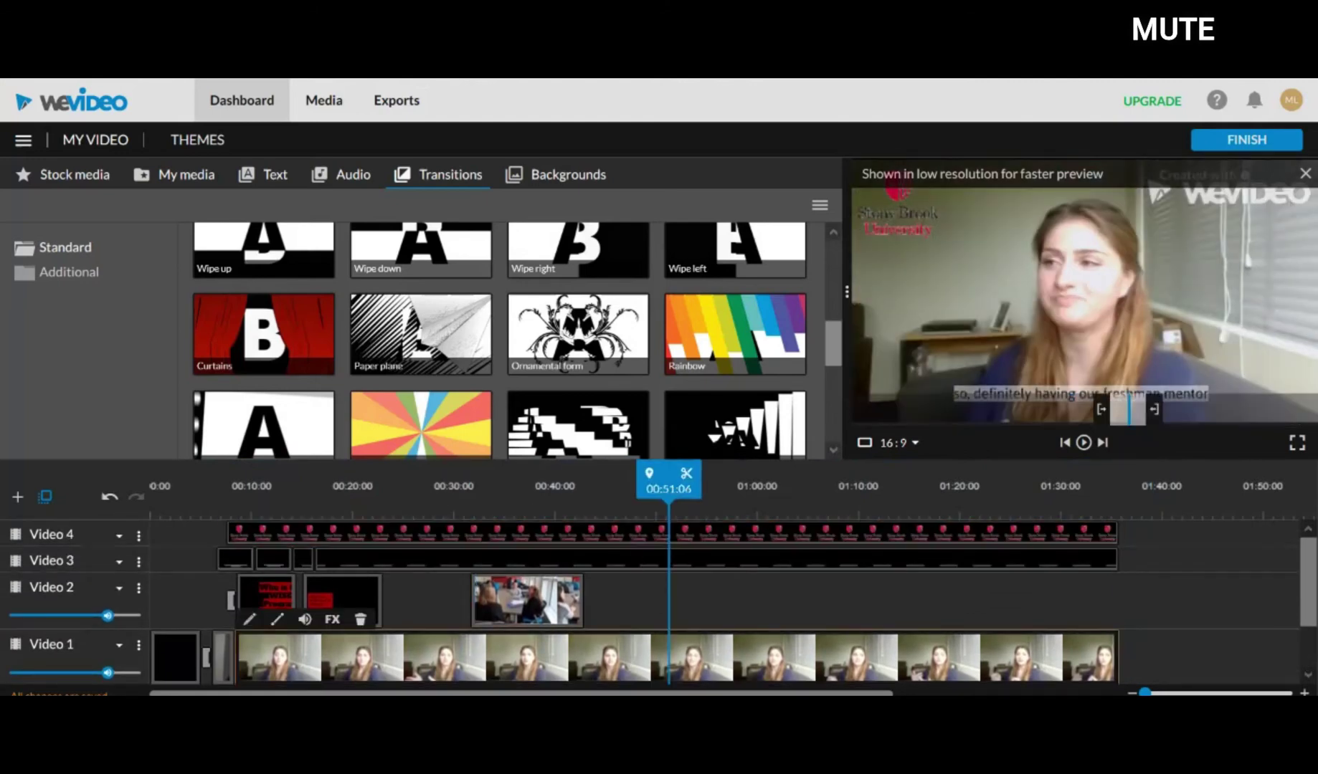
drag(669, 490, 735, 489)
click(743, 657)
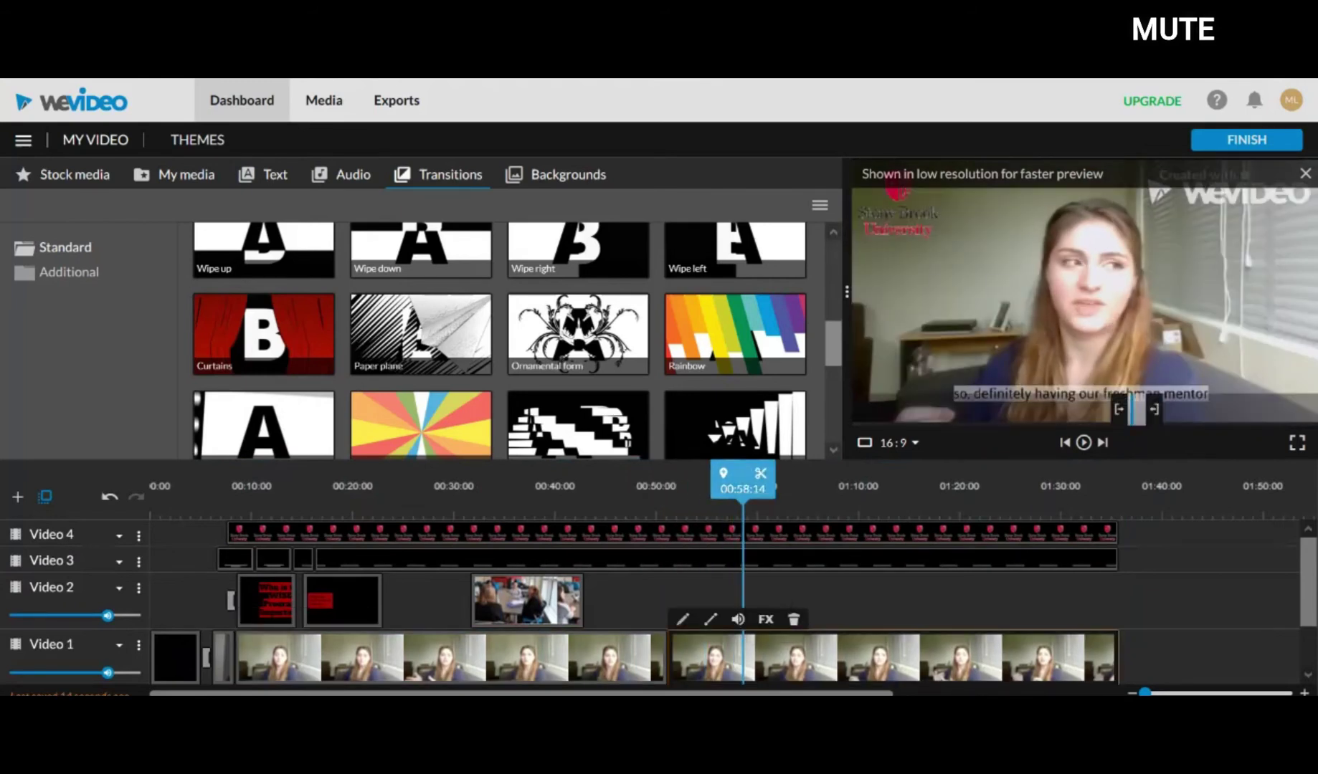
click(760, 473)
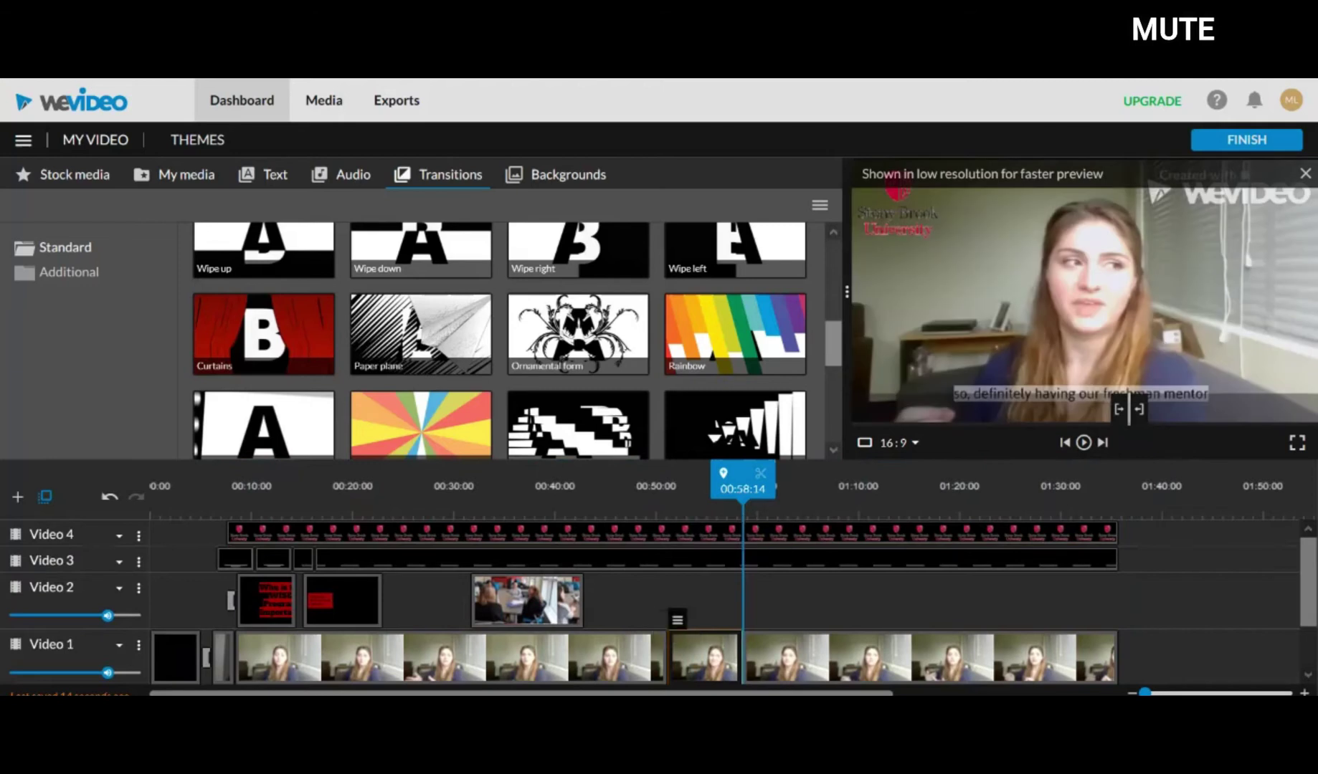
Step: Play the timeline from 00:49:10 through the isolated zoom_1 section
drag(743, 490, 650, 490)
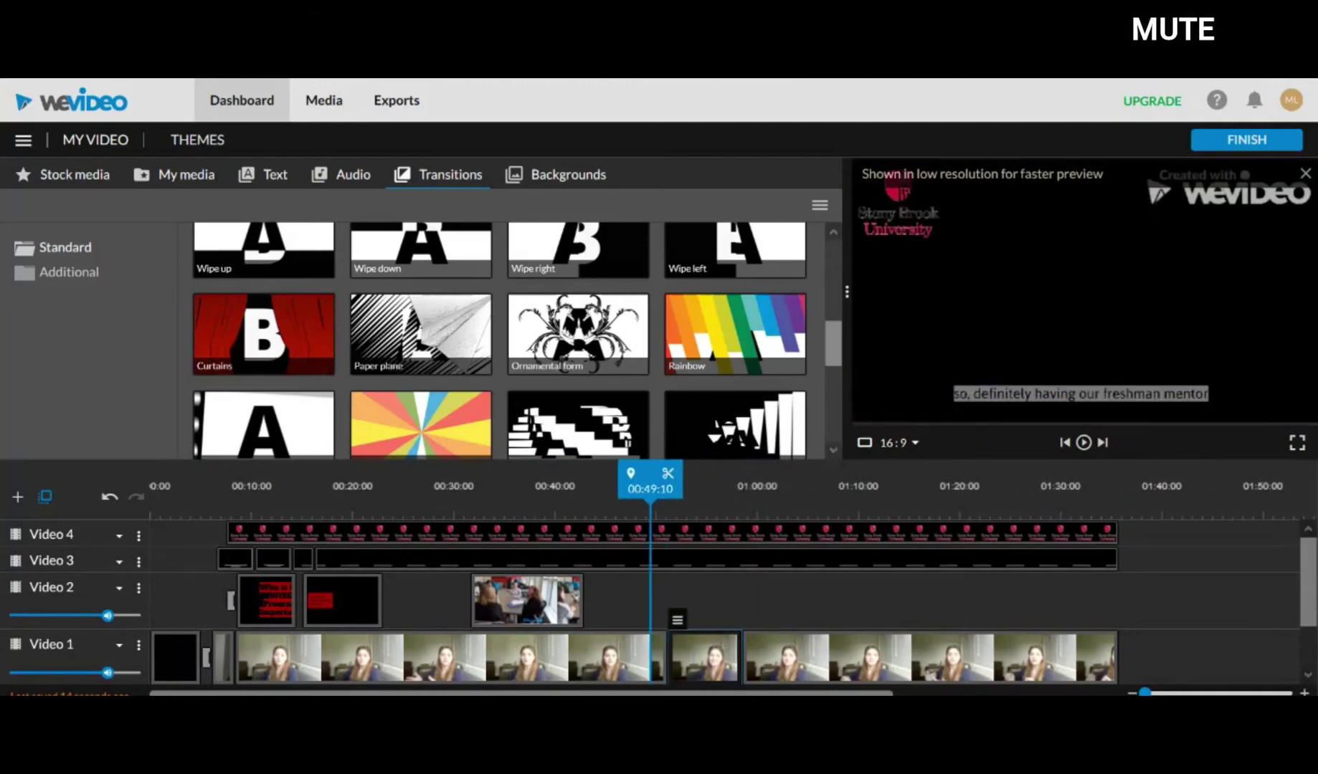
key(space)
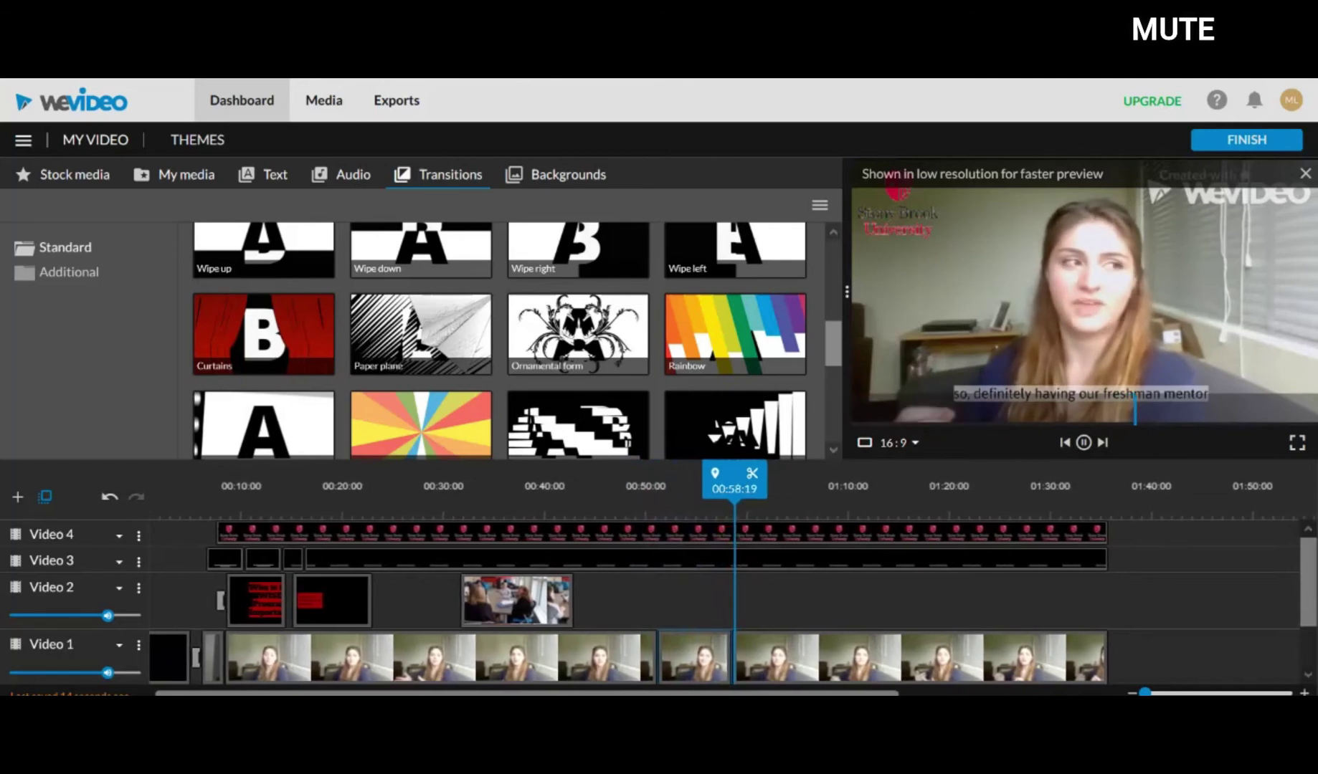
key(space)
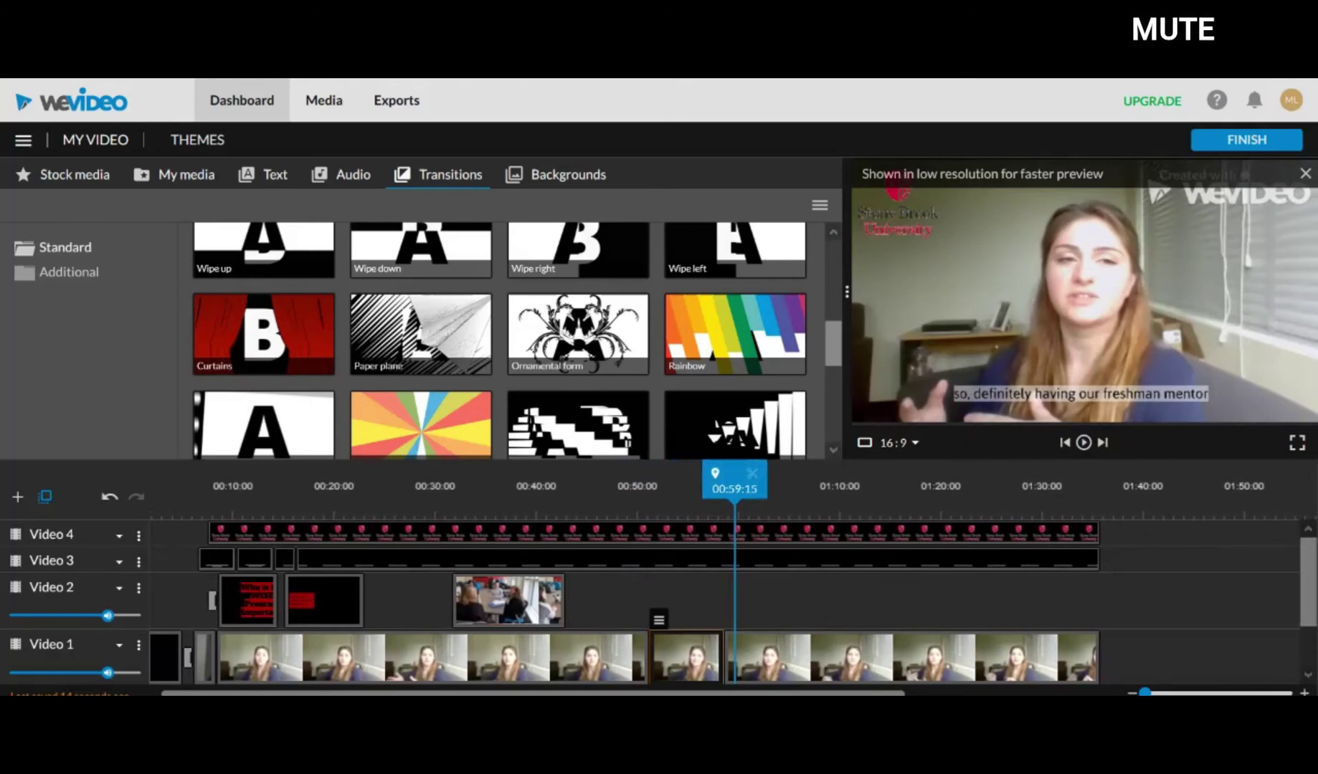
Step: Open the volume settings of the isolated zoom_1 section and save the changes
right_click(684, 601)
double_click(682, 657)
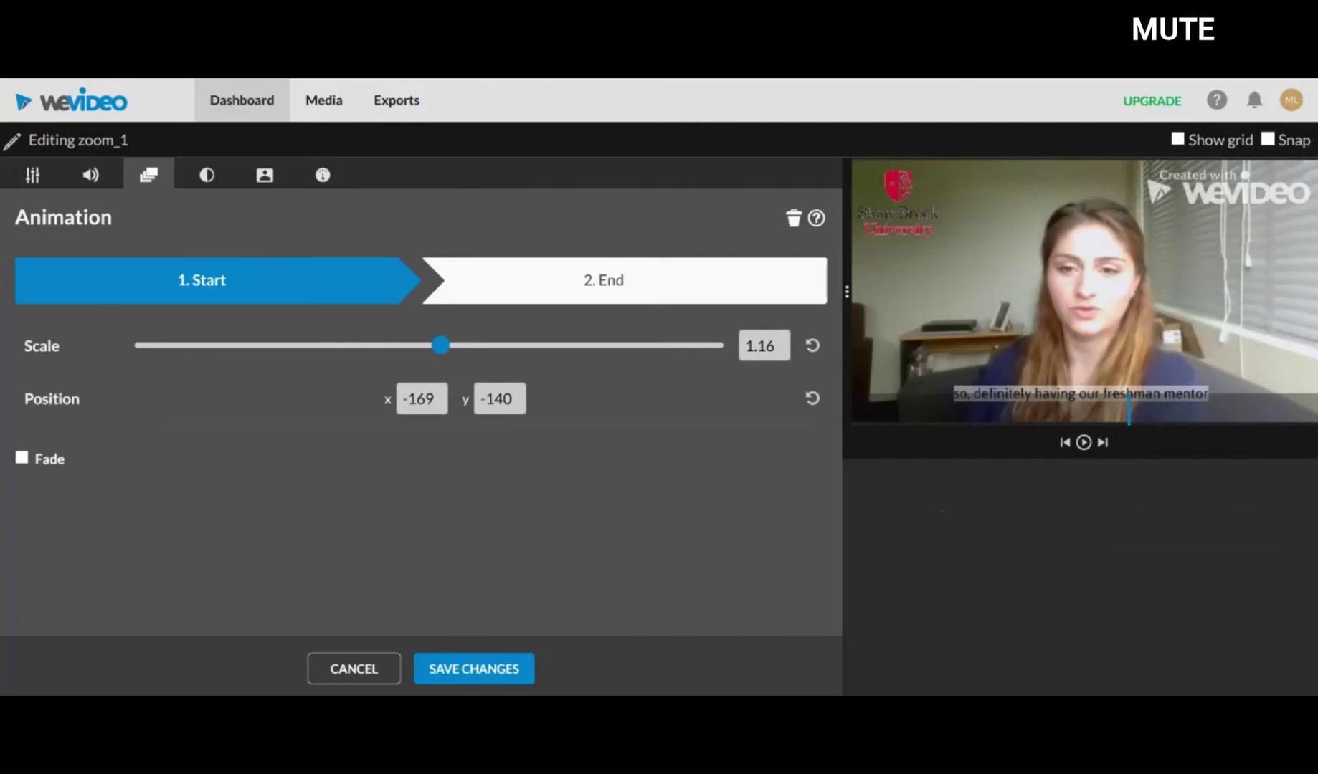
click(90, 175)
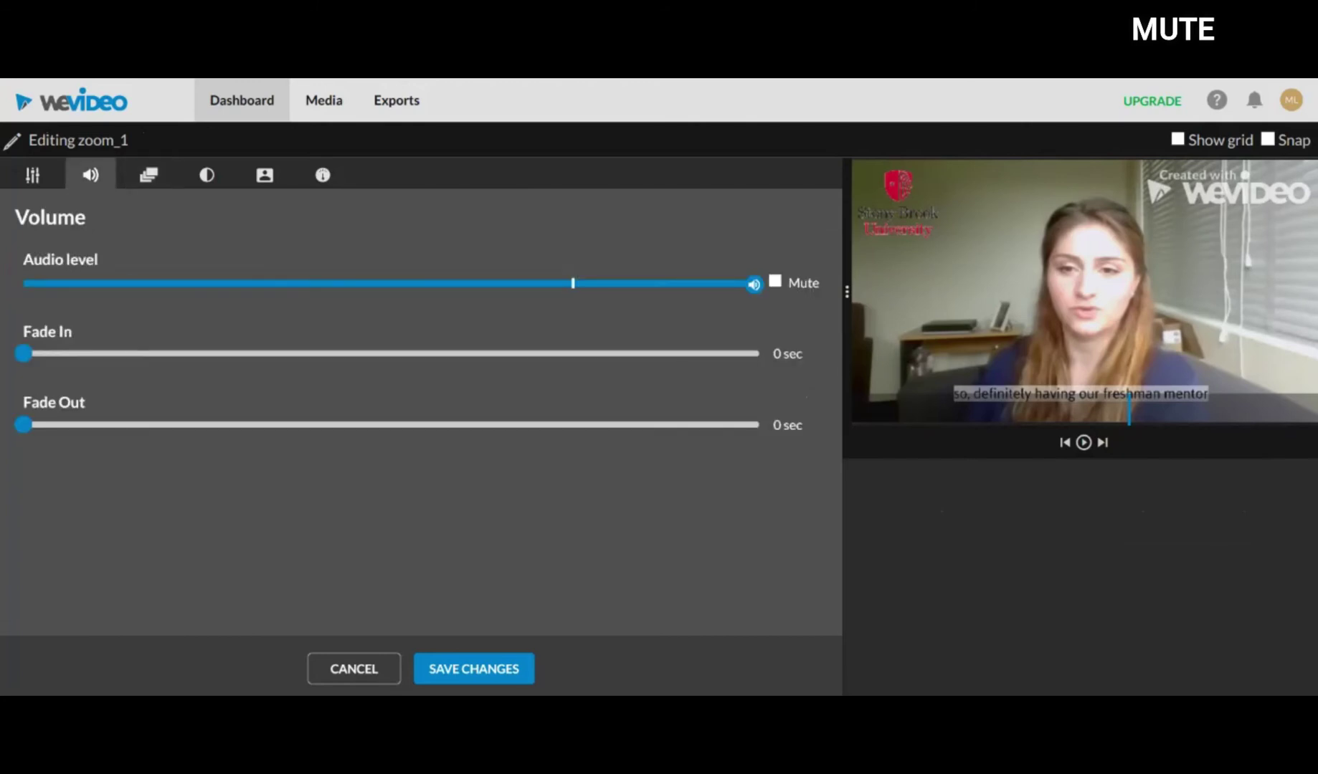
click(473, 669)
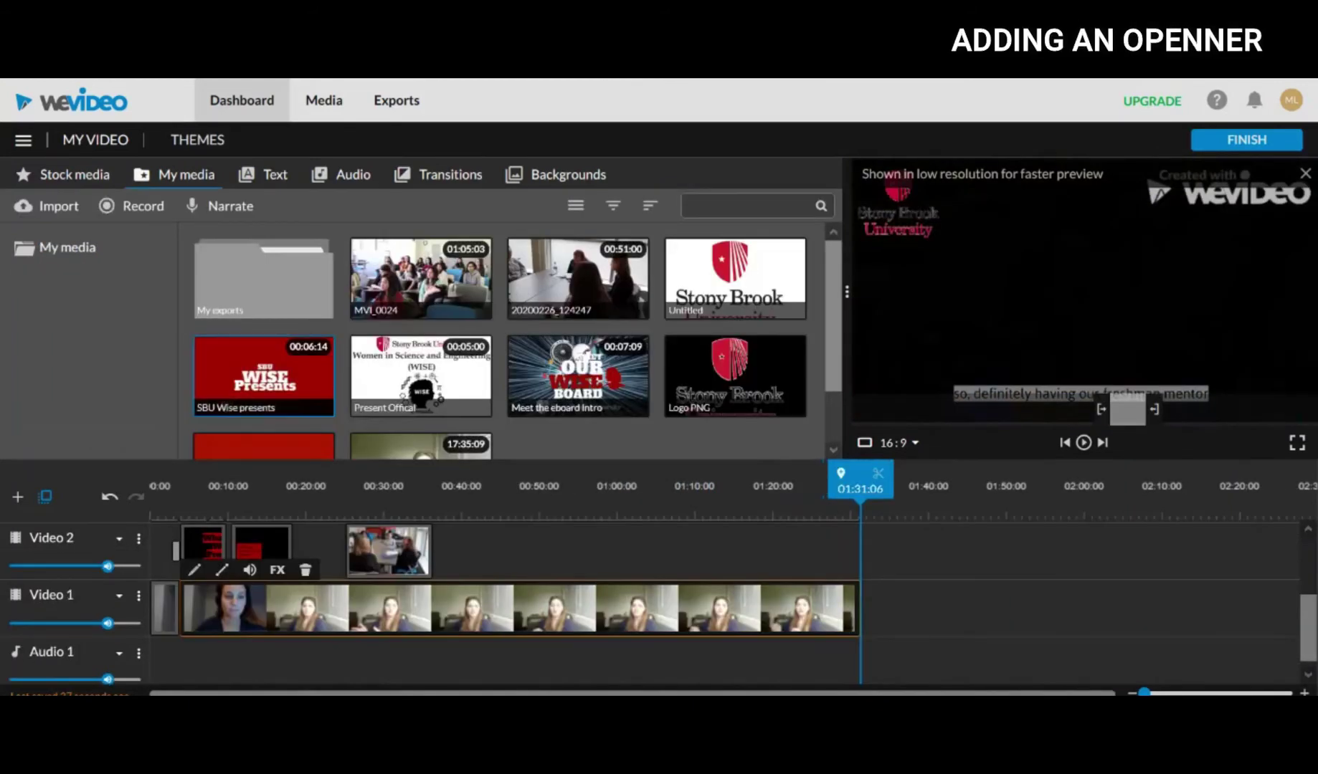
Step: Insert and push the SBU Wise presents opener at the start of Video 1, and shift the Video 2 clips forward in time to match
click(264, 376)
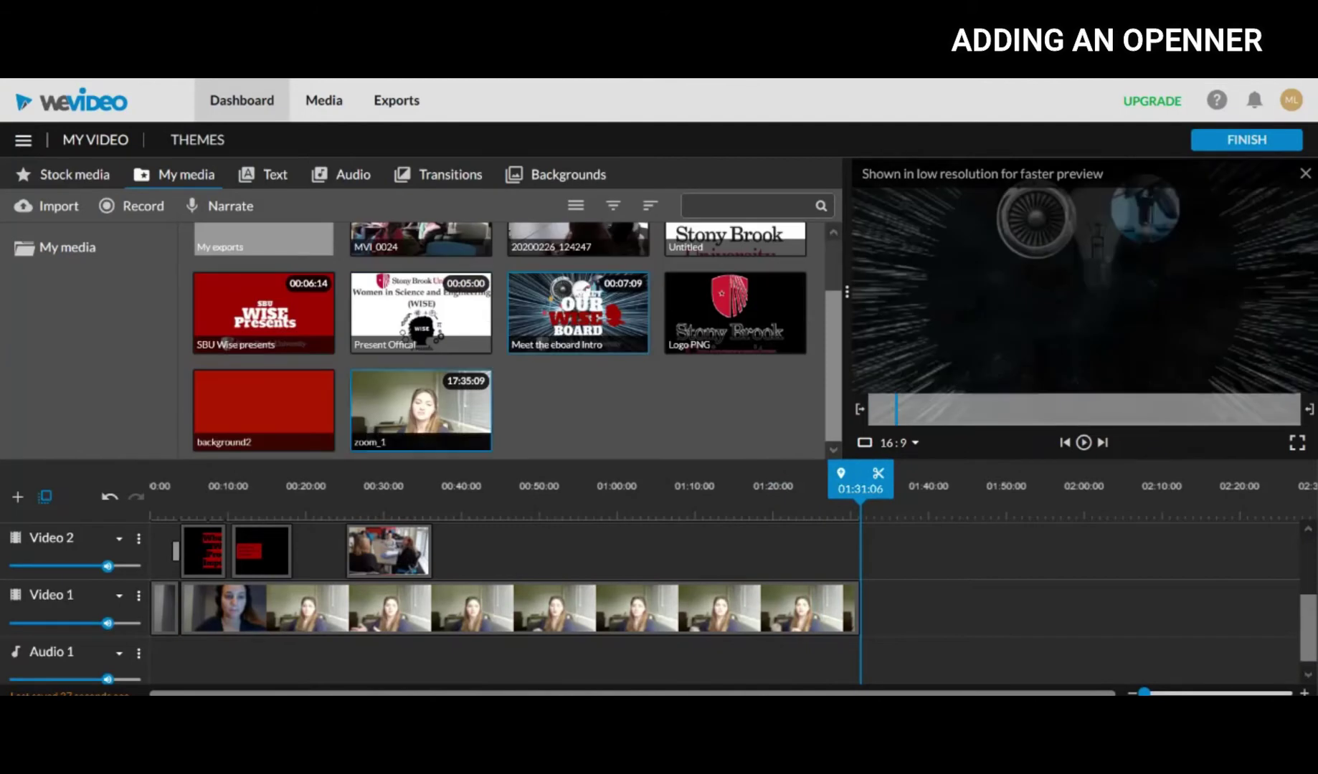
click(264, 313)
drag(263, 312, 176, 608)
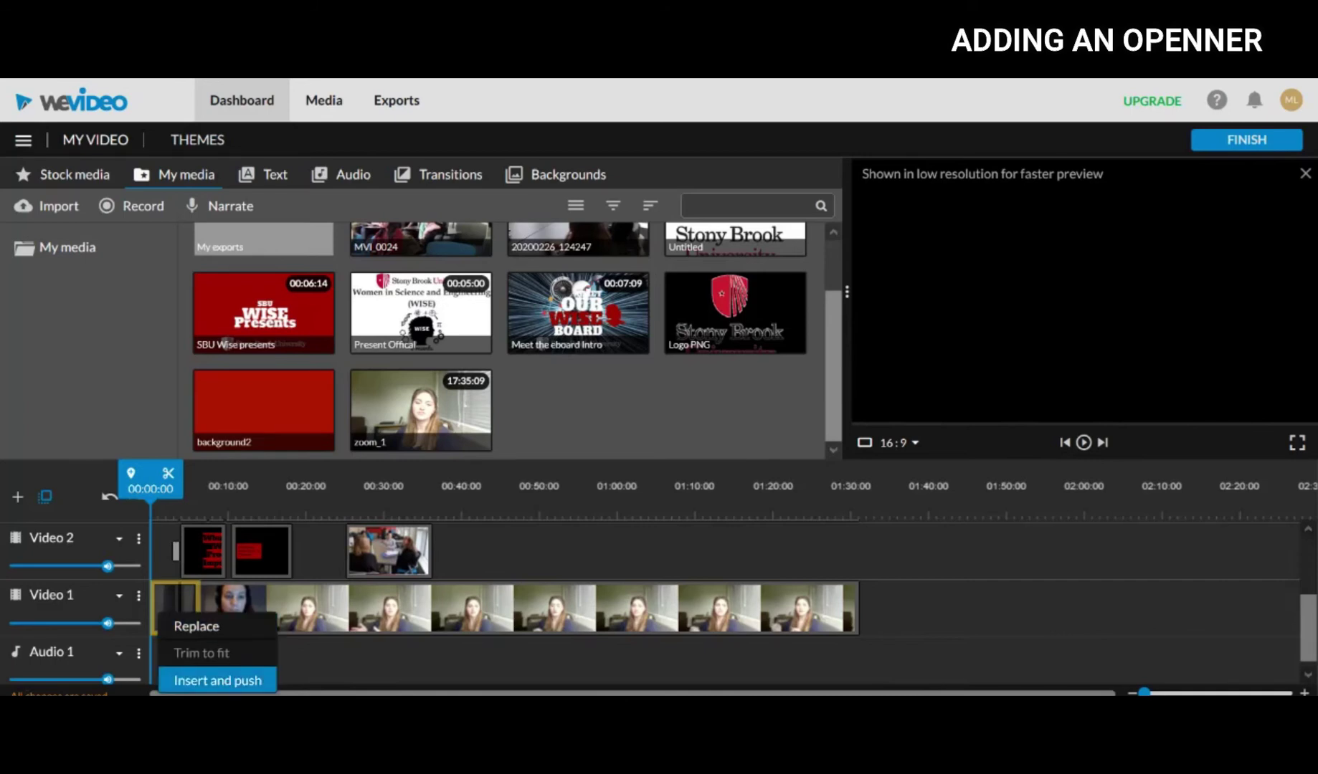
click(217, 680)
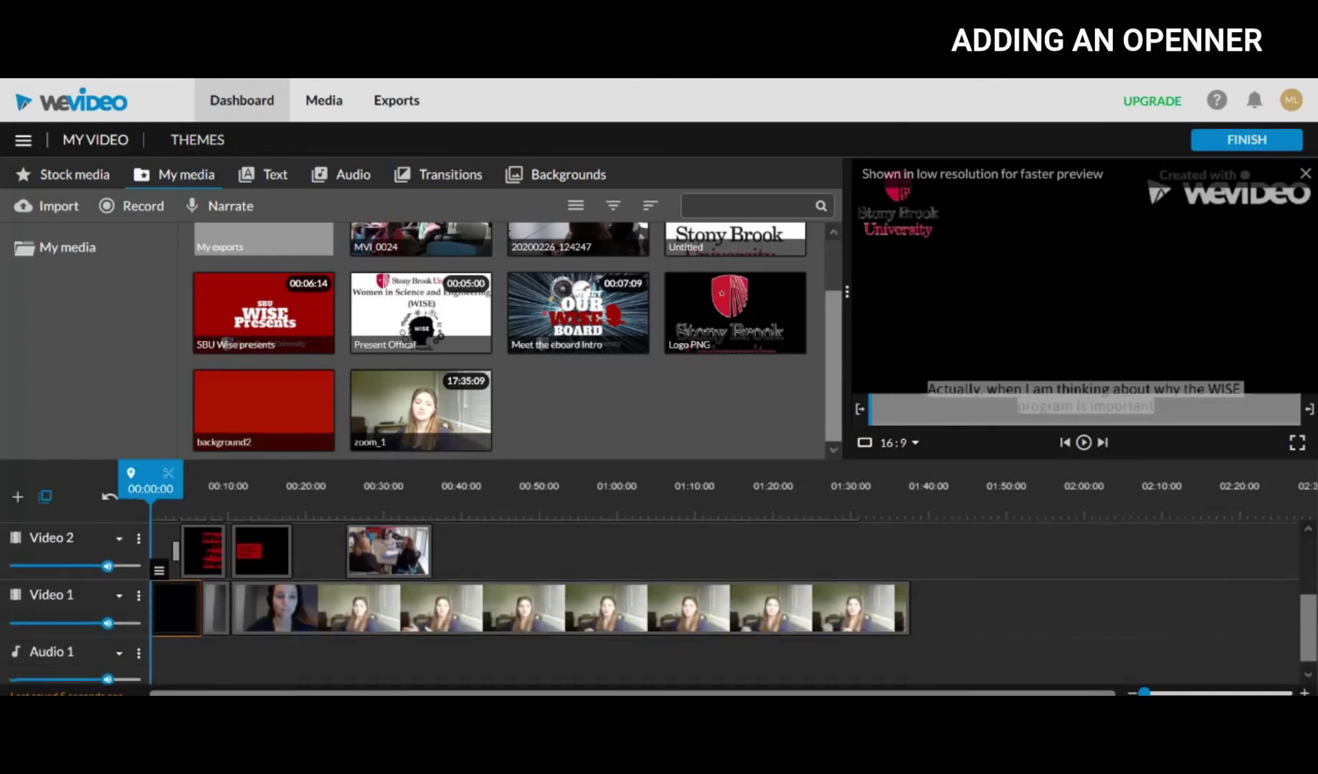
drag(215, 550, 242, 550)
drag(201, 489, 151, 490)
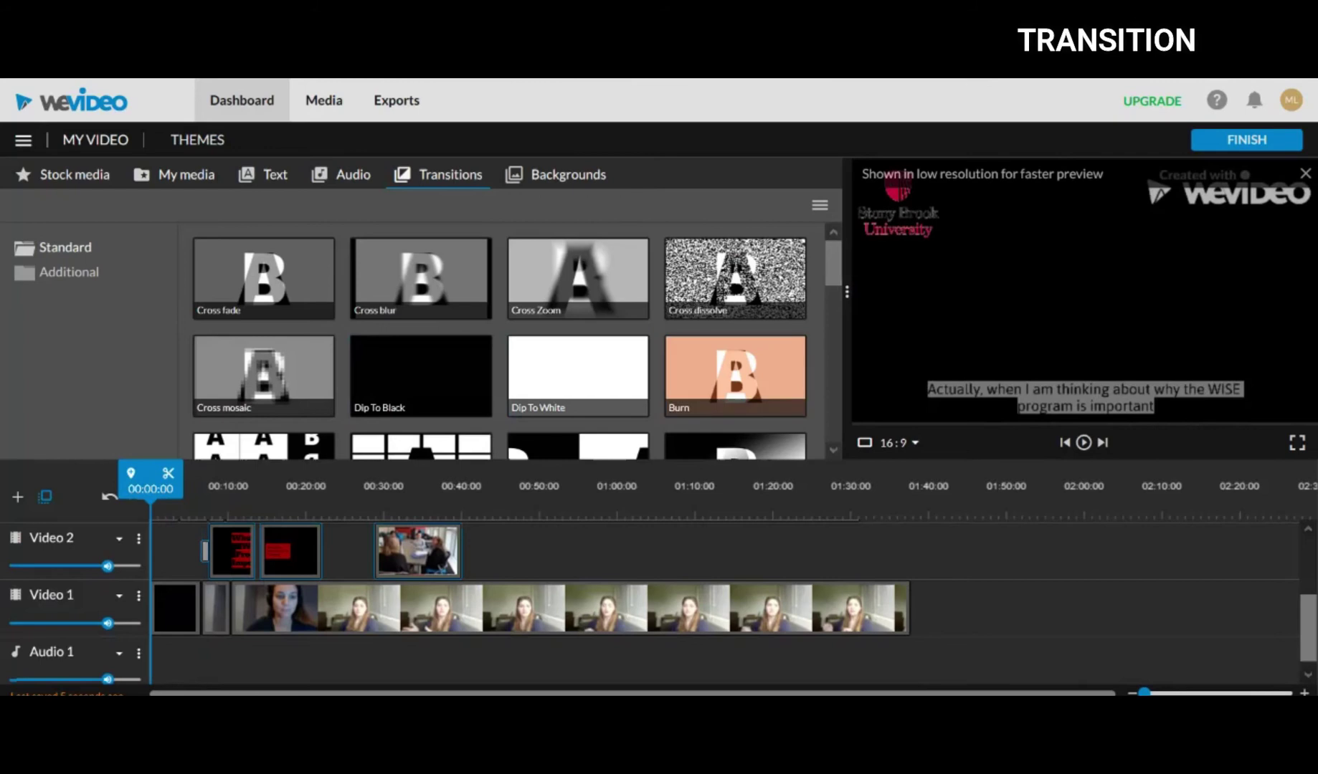
Step: Preview the Curtains transition and place it on Video 1 near the start of the zoom_1 clip
scroll(263, 310, down, 3)
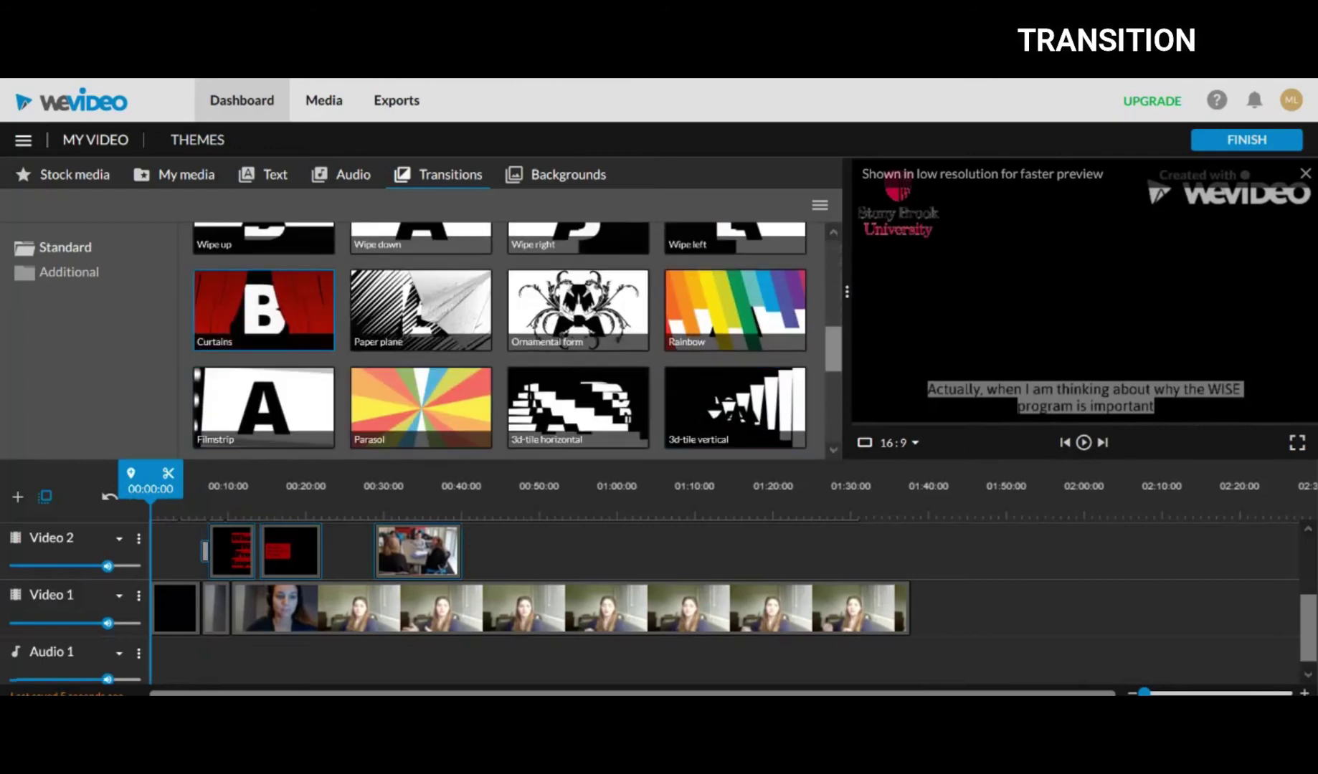
click(263, 309)
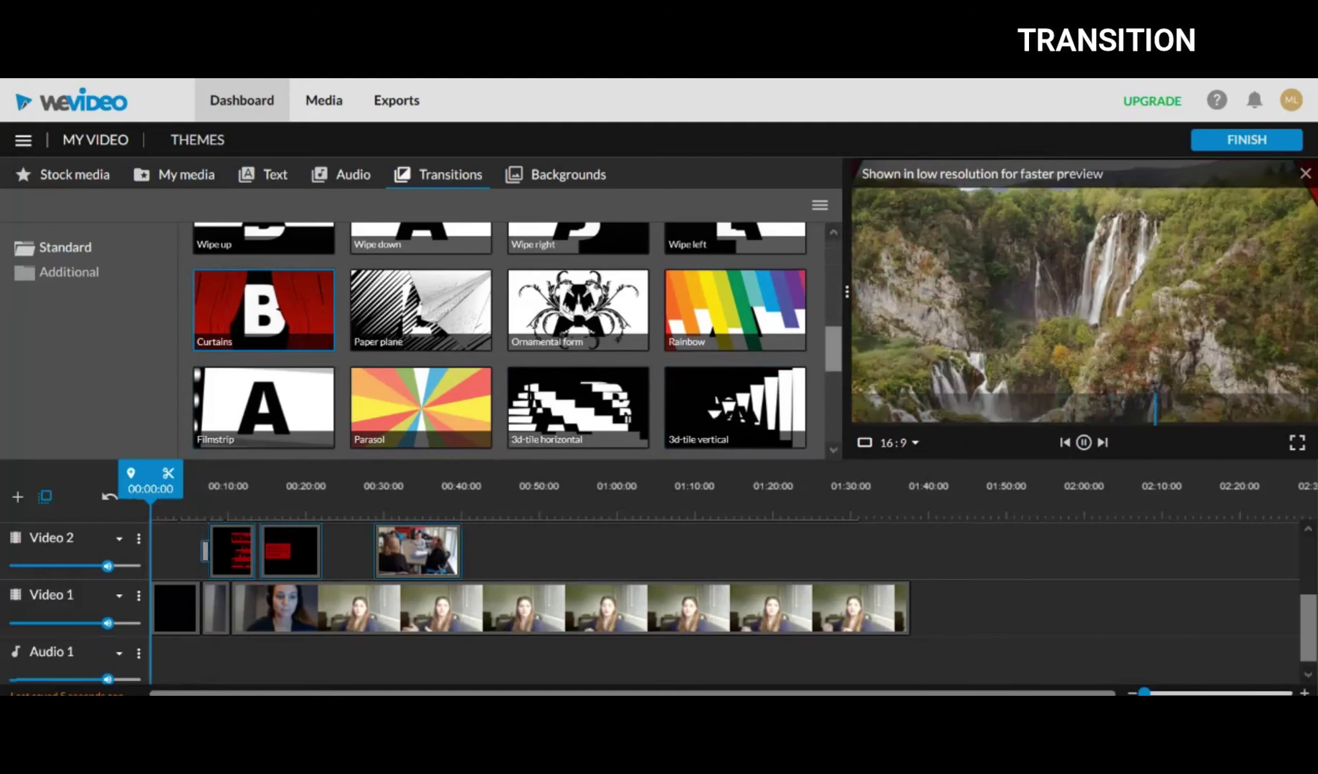
drag(263, 310, 251, 624)
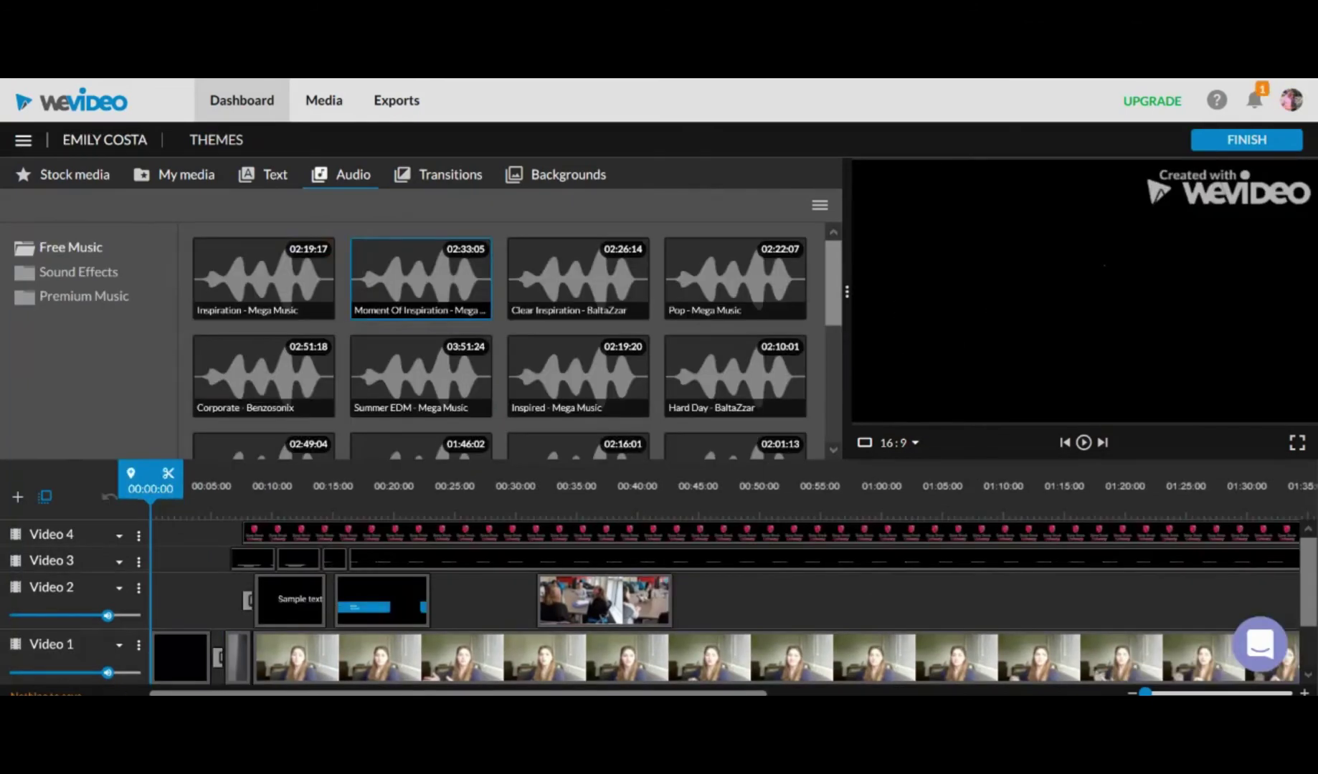
Step: Look over the options for importing media files, including the social sites, and close them
click(176, 175)
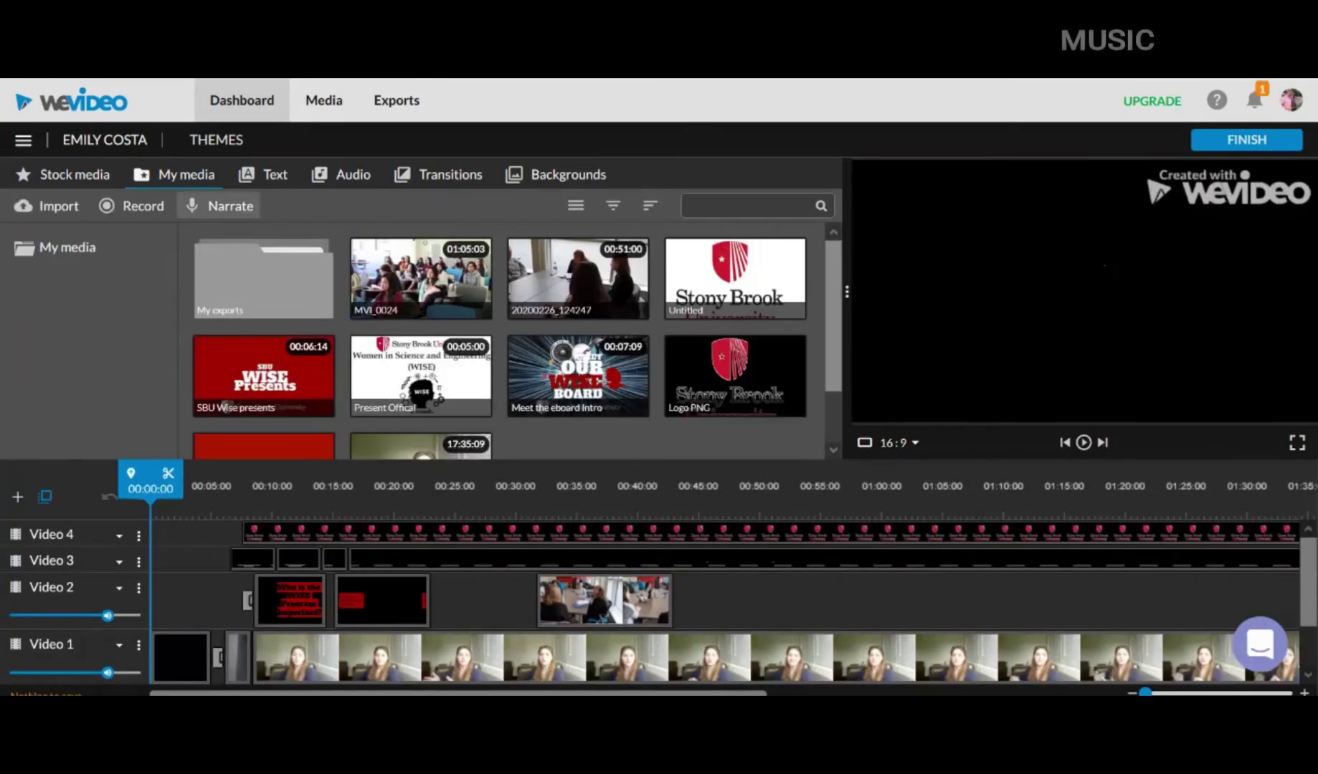
click(48, 206)
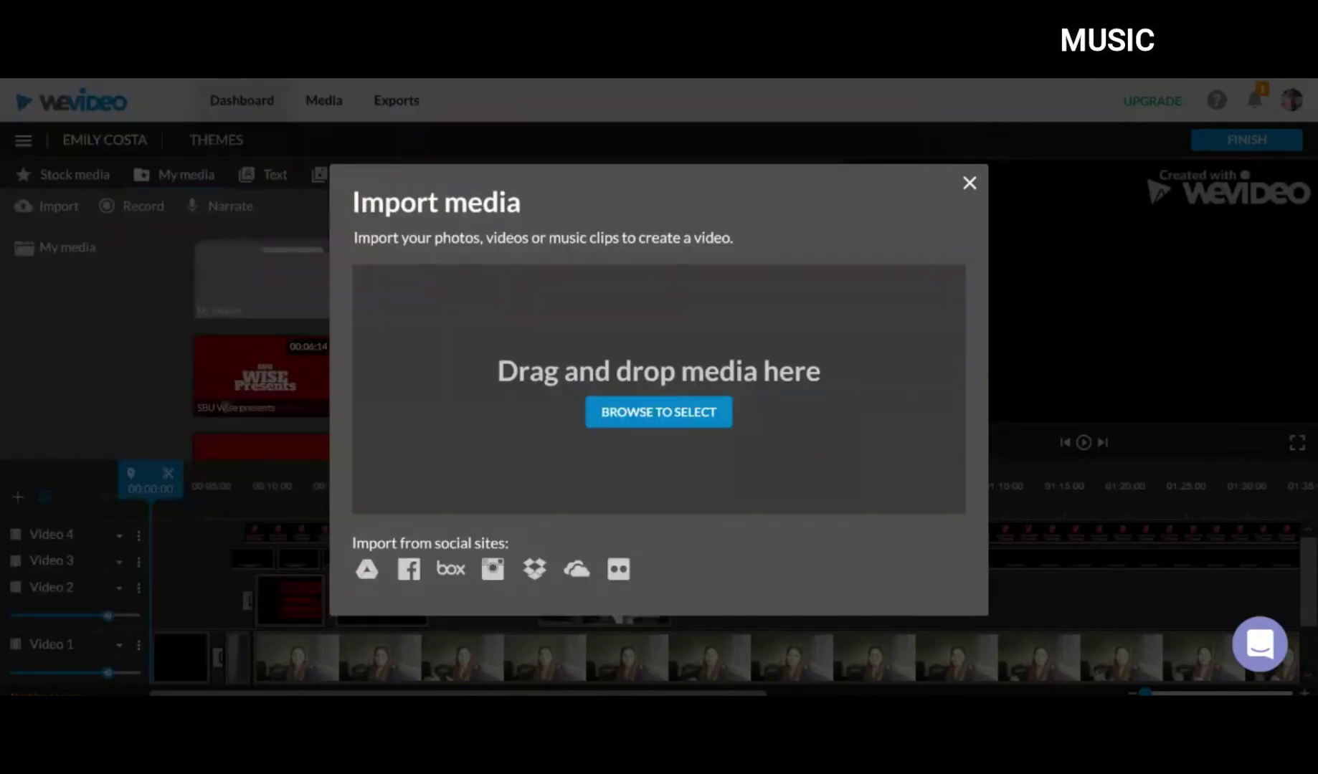
click(970, 184)
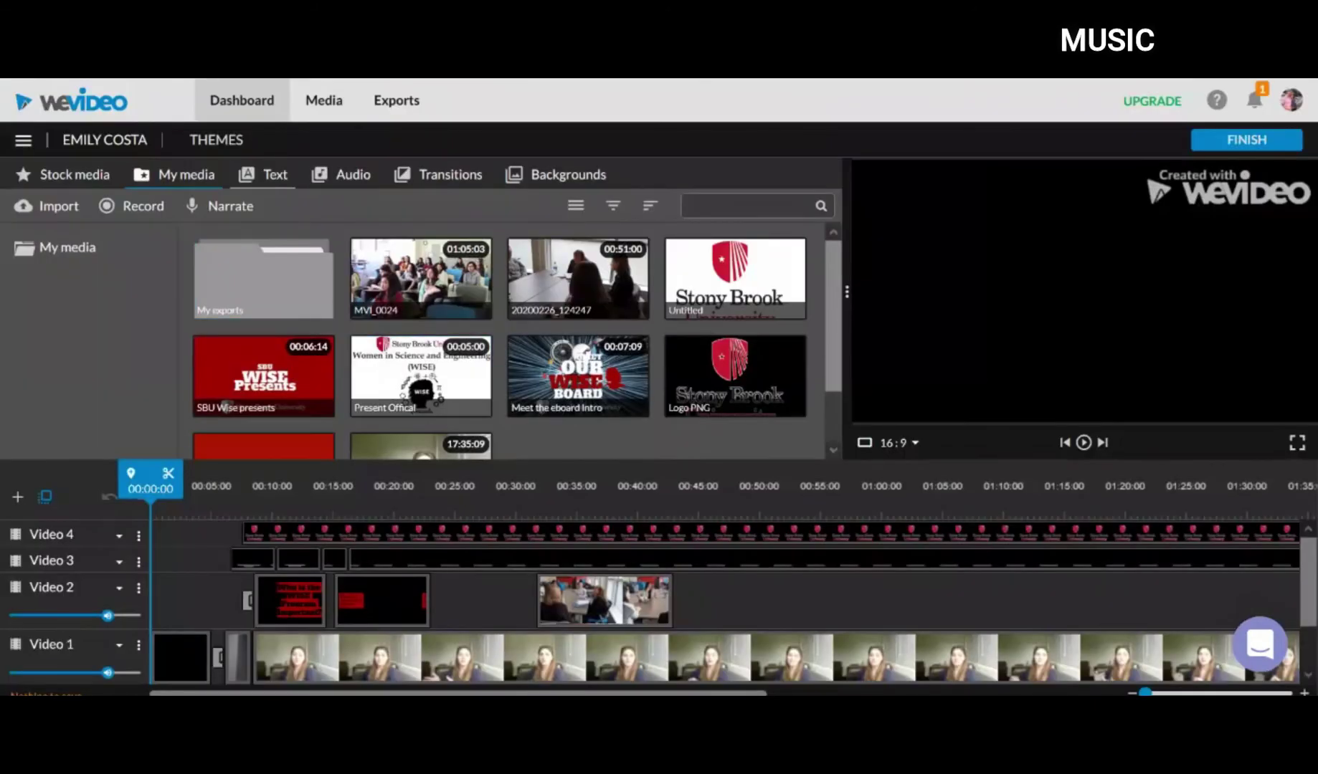
Step: Preview free music tracks including Inspiration, Inspired, Summer EDM and Elevating Force
click(263, 175)
click(342, 175)
click(264, 279)
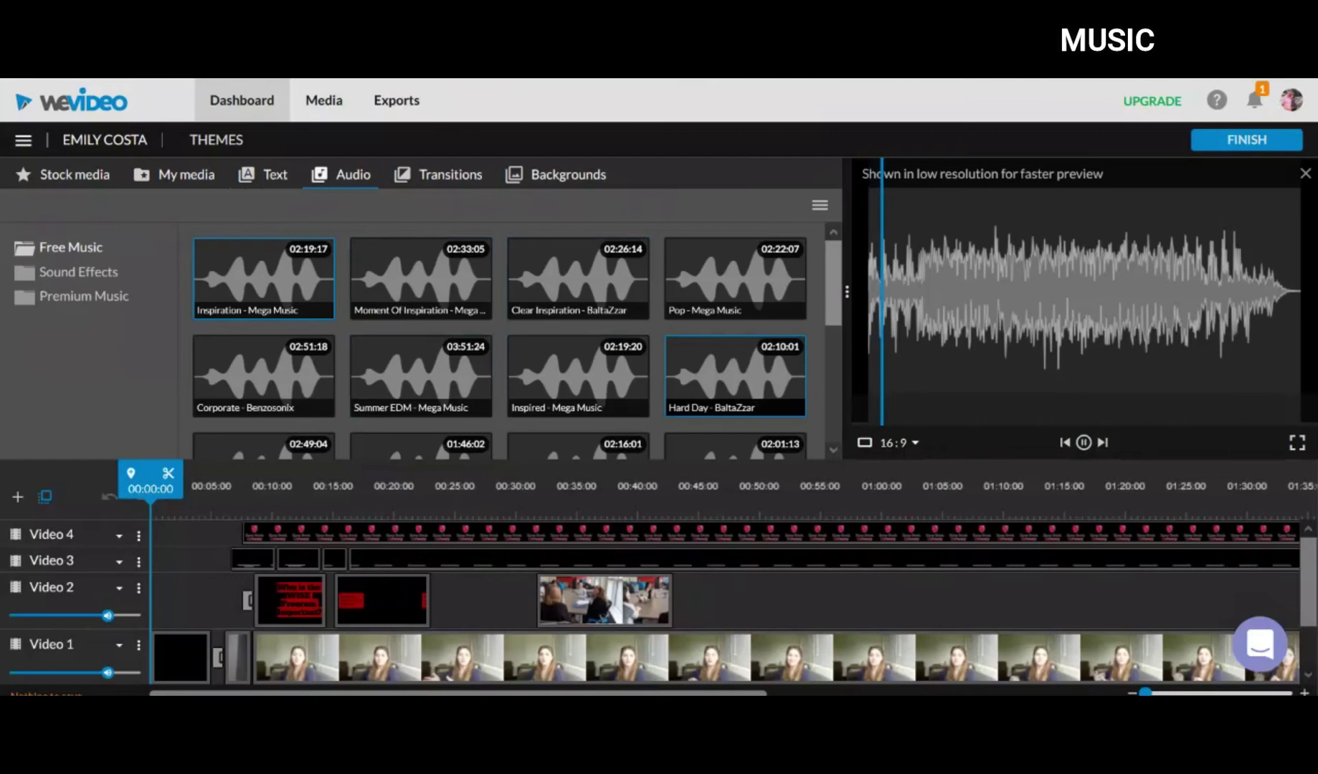
click(578, 373)
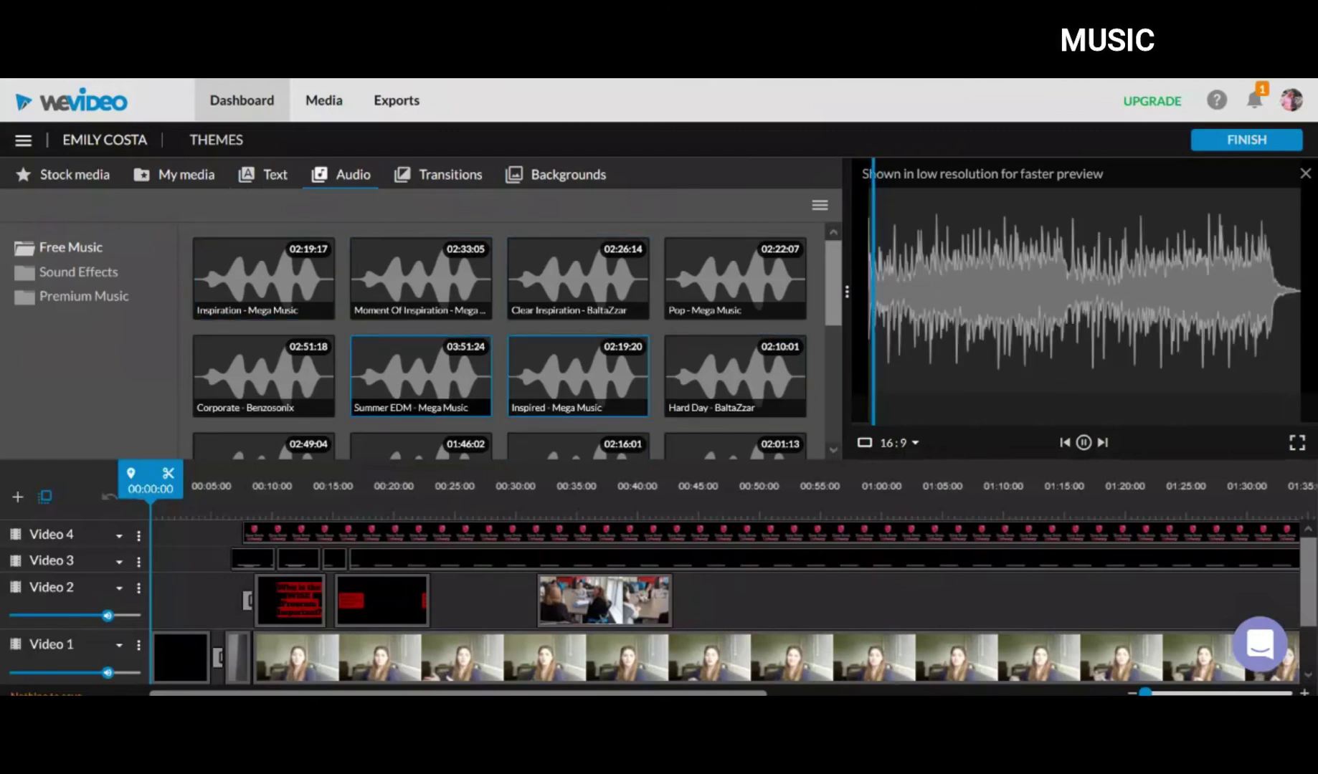
click(421, 377)
scroll(421, 366, down, 3)
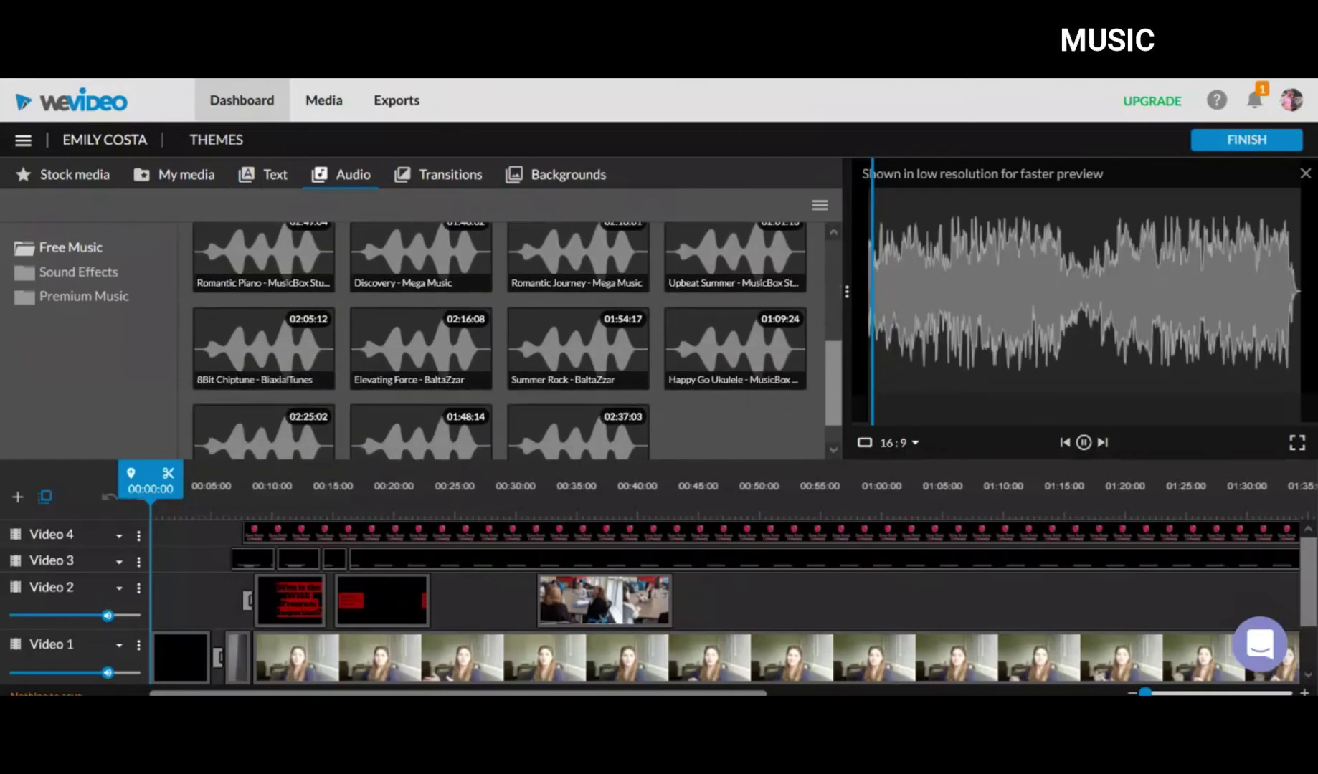
click(421, 353)
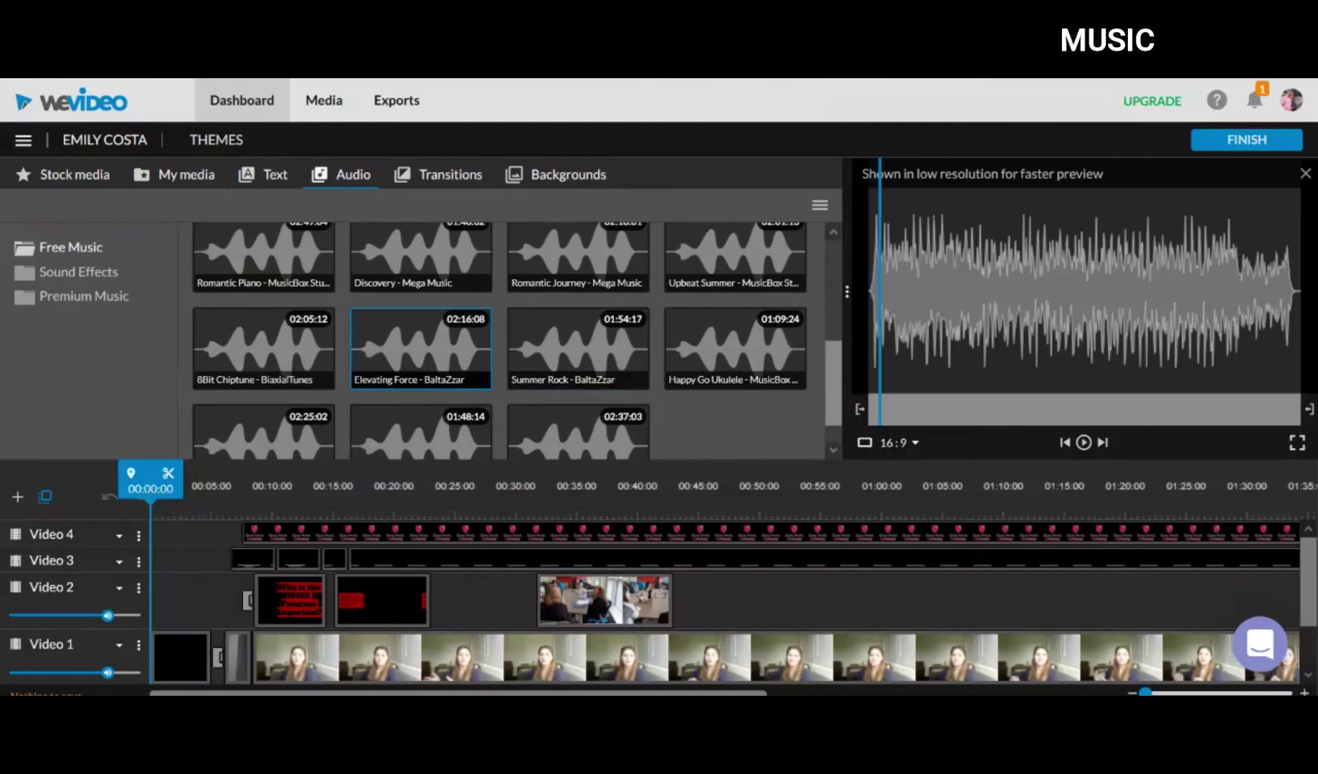
Step: Add the Elevating Force - BaltaZzar track at the start of Audio 1 and play the timeline to check the music
scroll(517, 341, down, 1)
scroll(485, 581, down, 1)
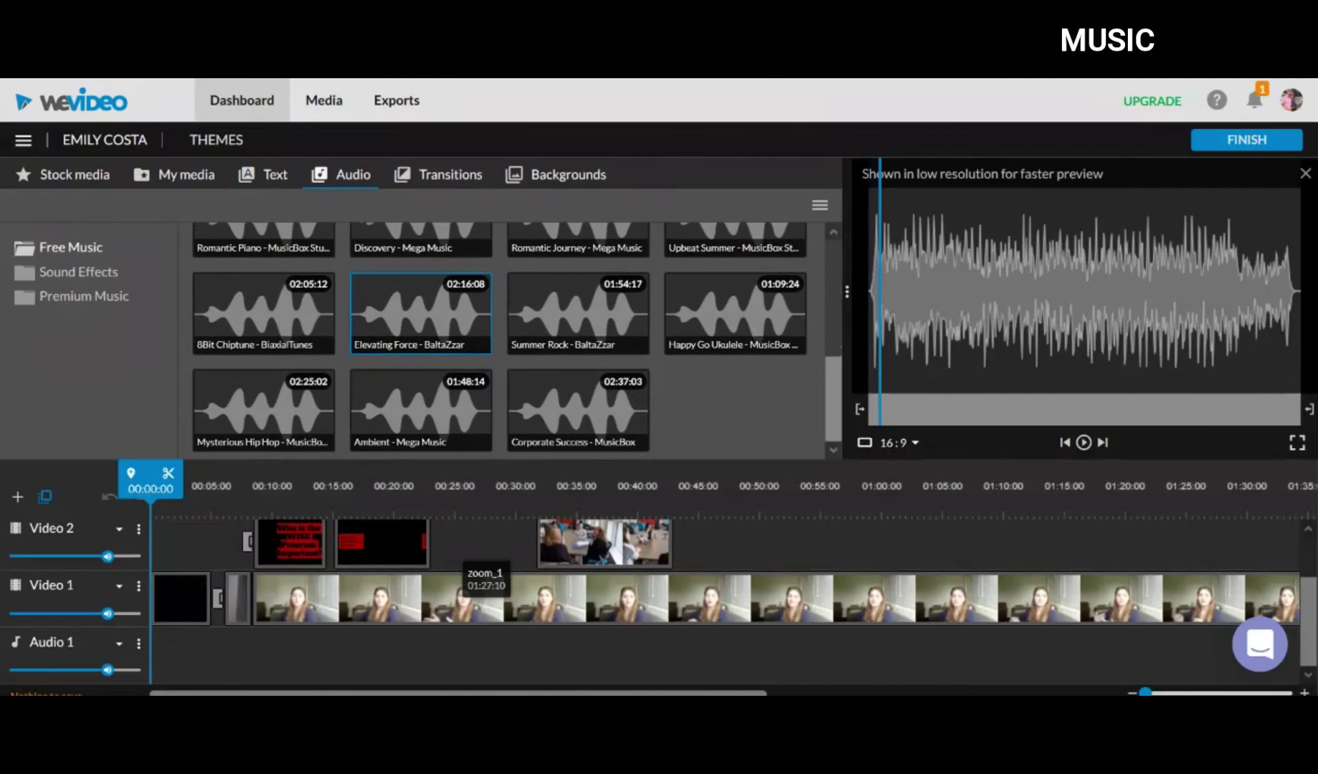
drag(421, 313, 179, 656)
key(space)
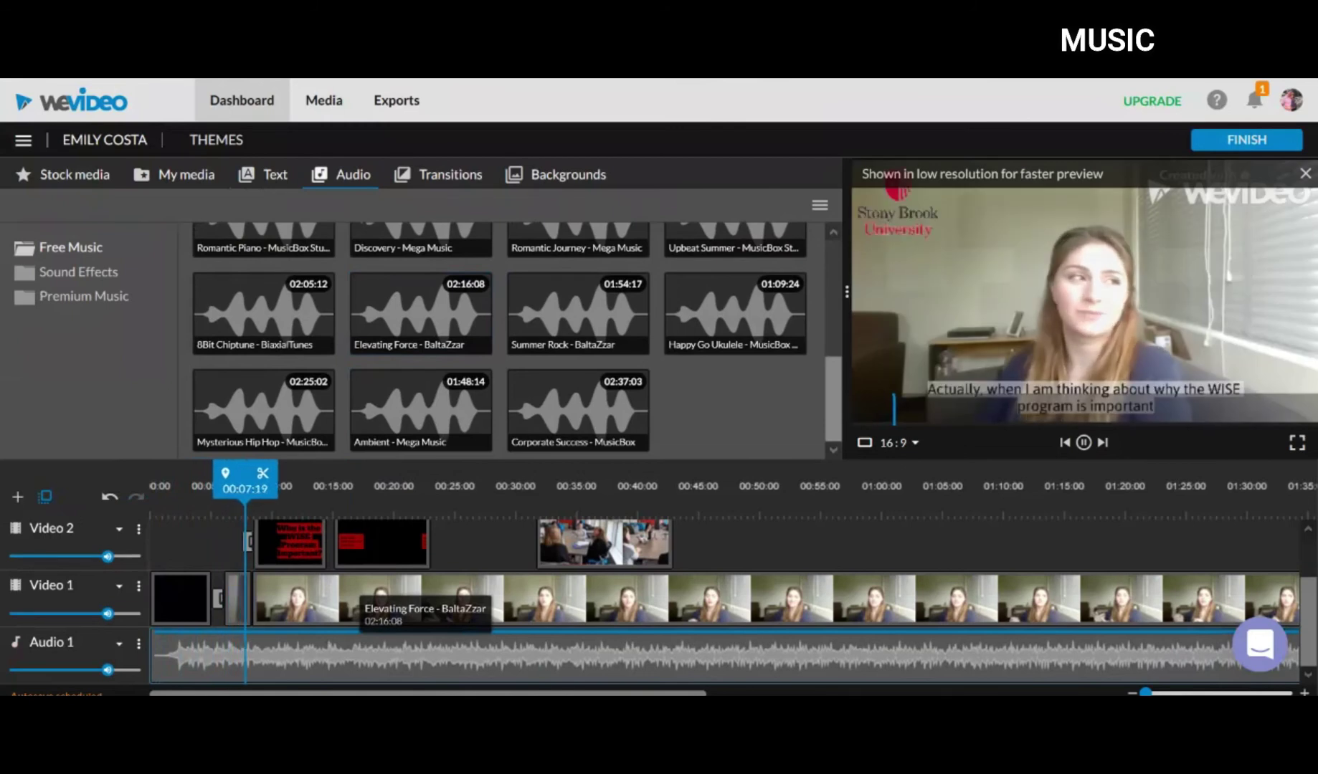
click(426, 651)
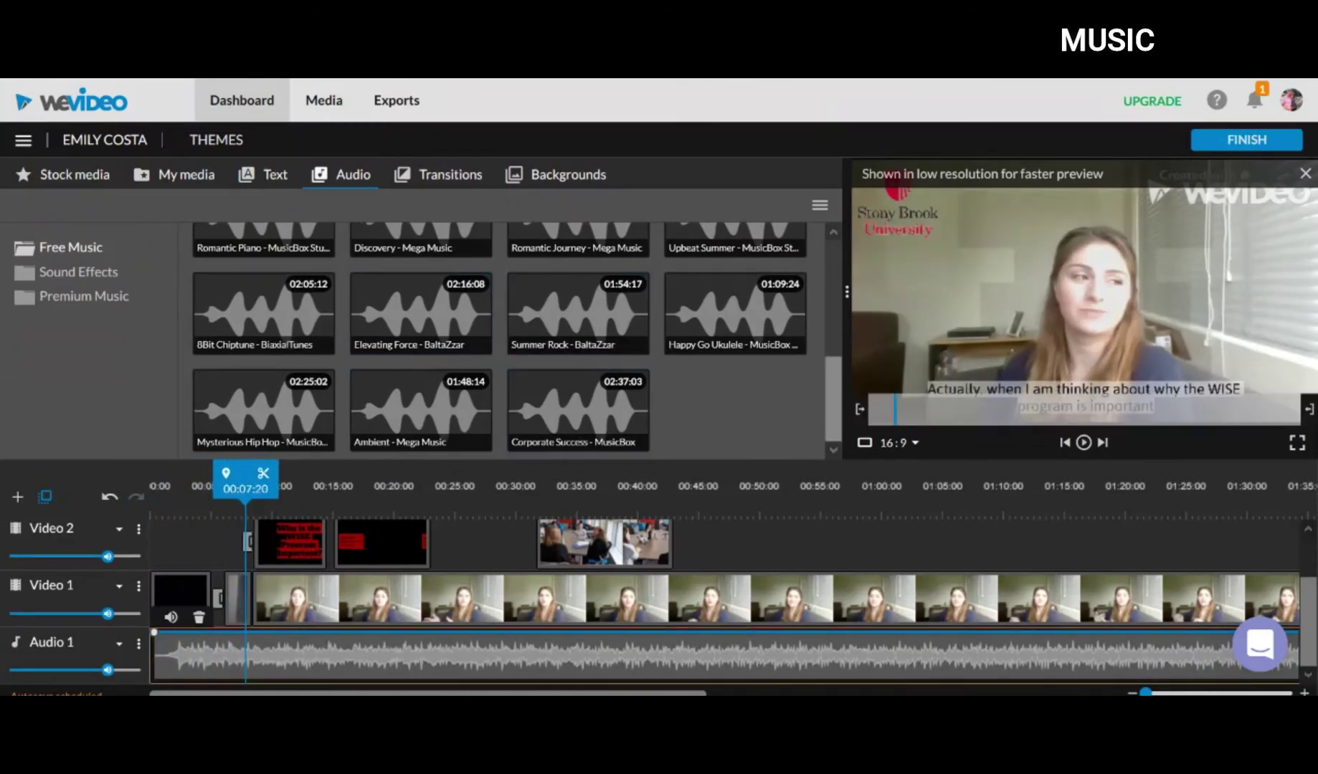
key(space)
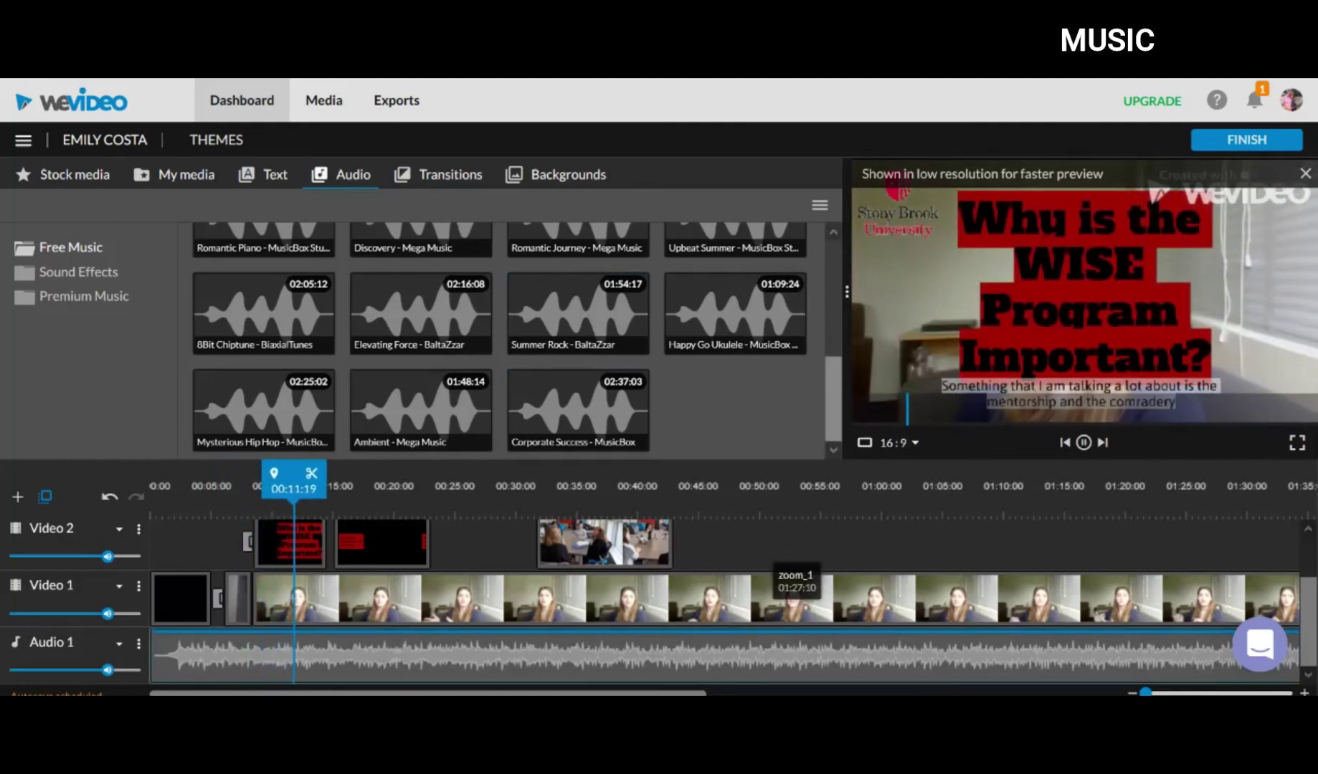
key(space)
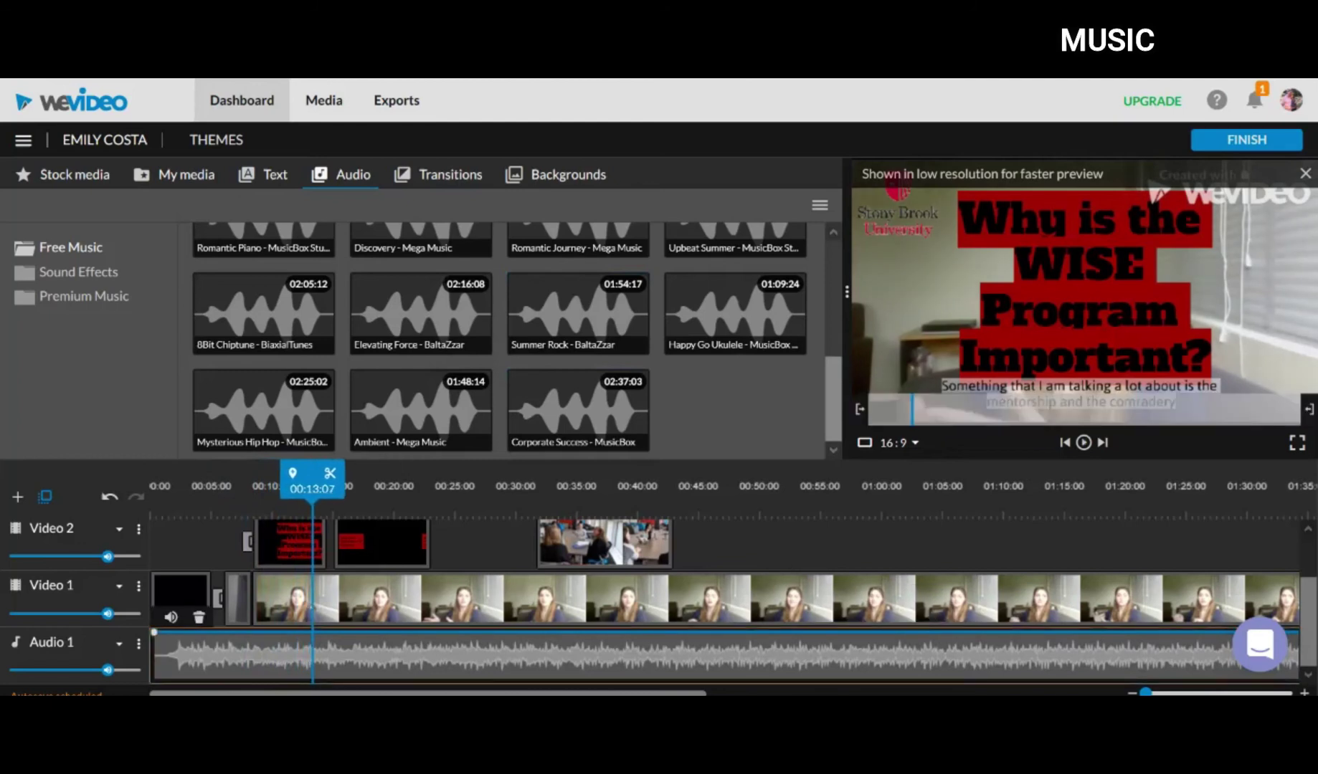
Step: Split the Elevating Force track on Audio 1 at 00:05:24, near the end of the opener
drag(312, 488, 223, 495)
mouse_move(181, 603)
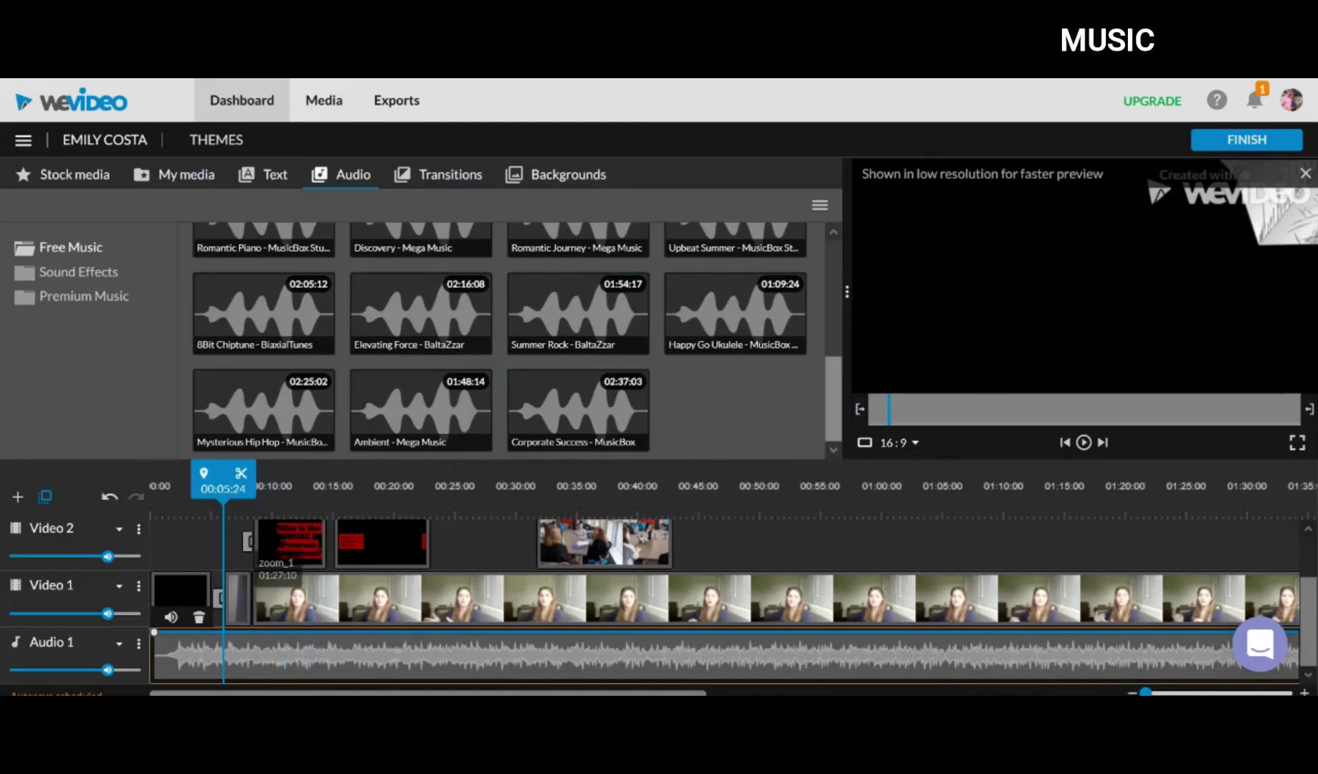
click(241, 474)
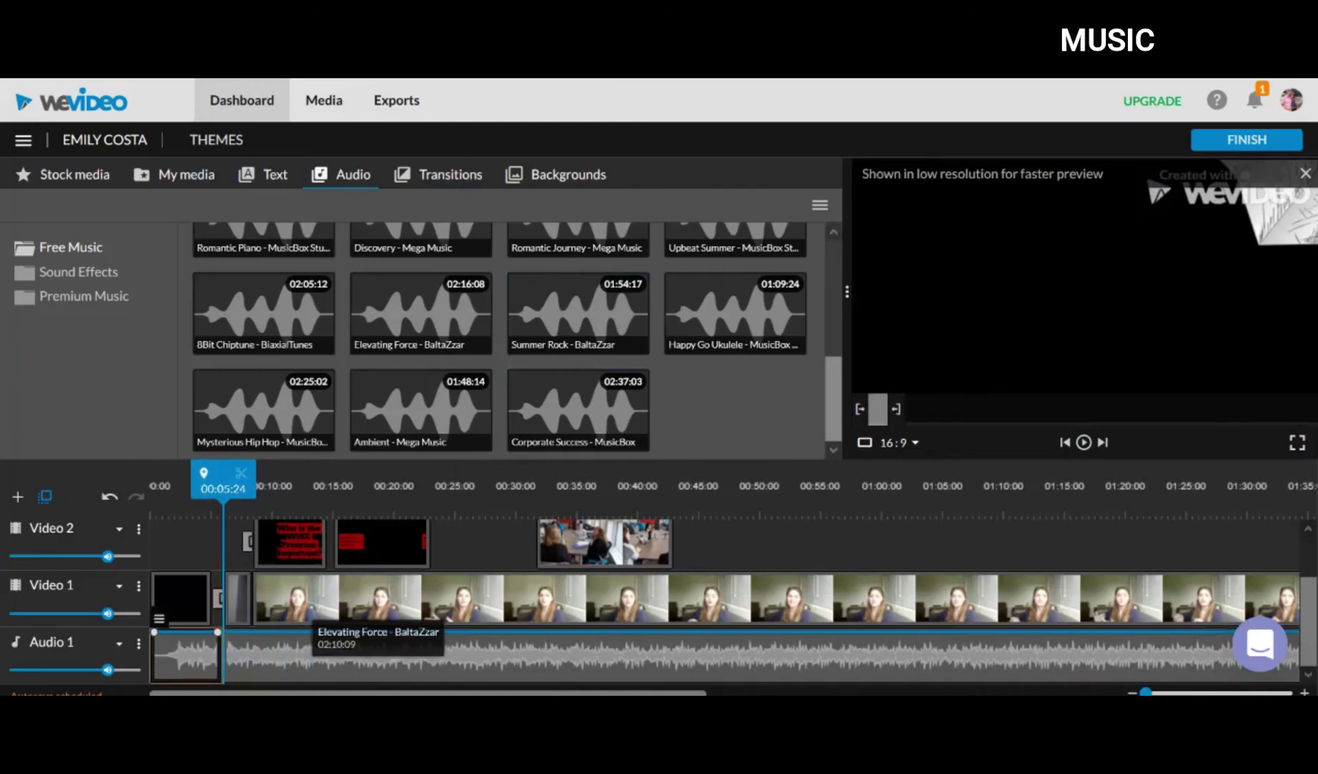
Step: Ramp the second music section's volume down with volume points near its start, and trim its end to the video's end at 01:35:20
click(308, 654)
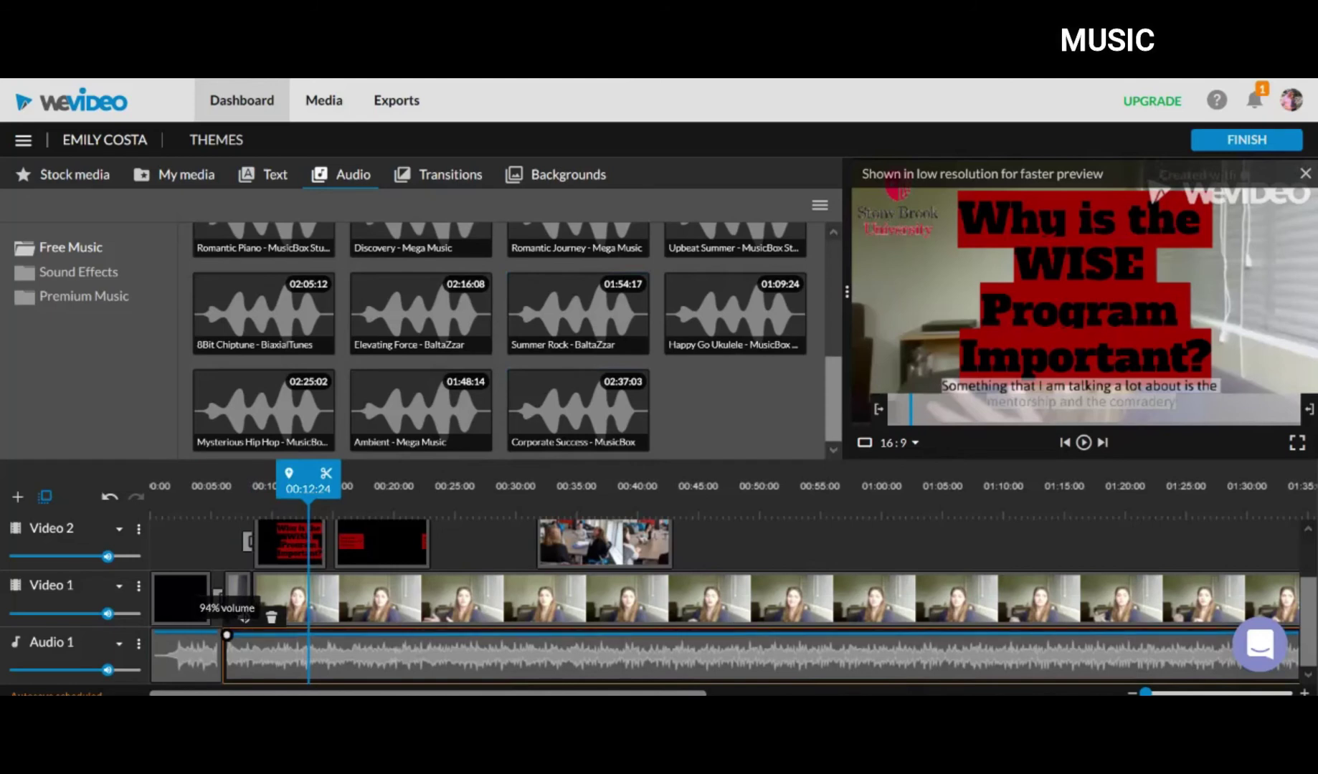
drag(258, 632, 332, 661)
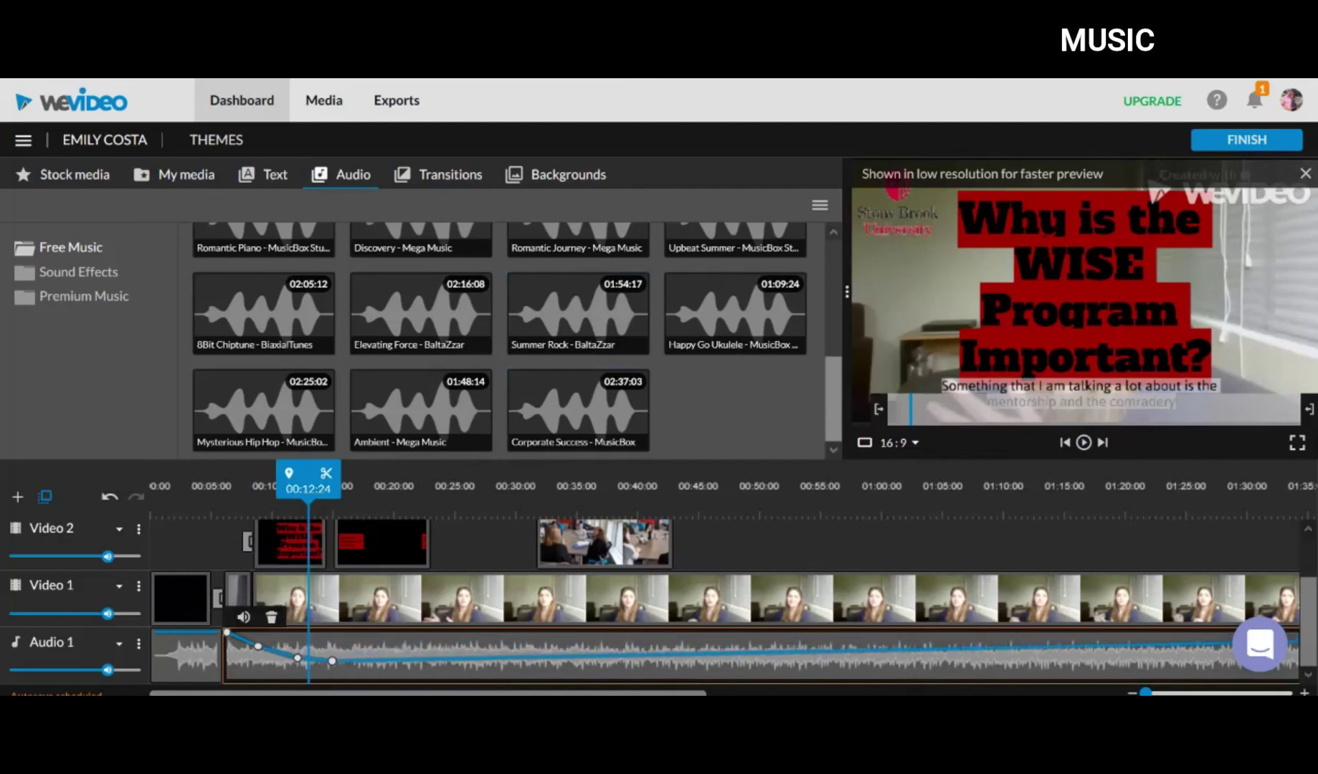
scroll(1055, 575, right, 9)
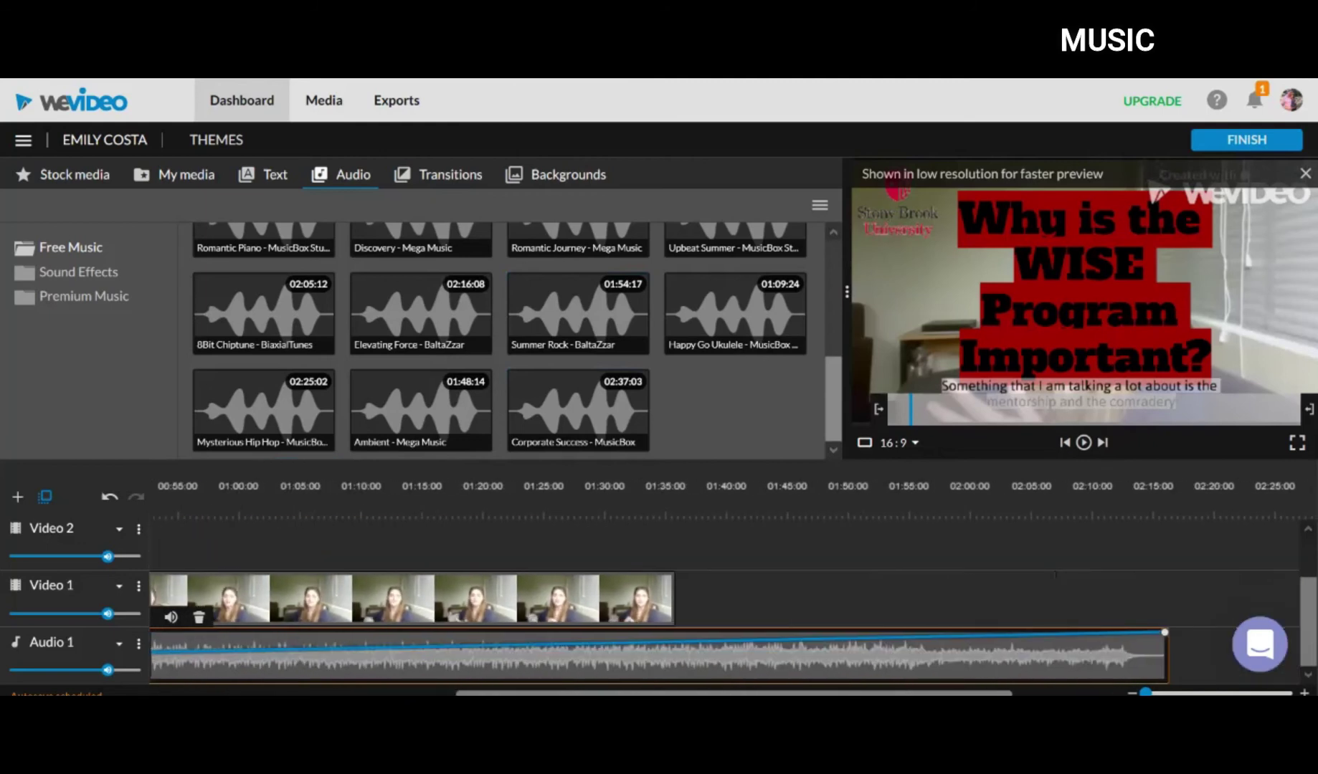
drag(1165, 656, 671, 660)
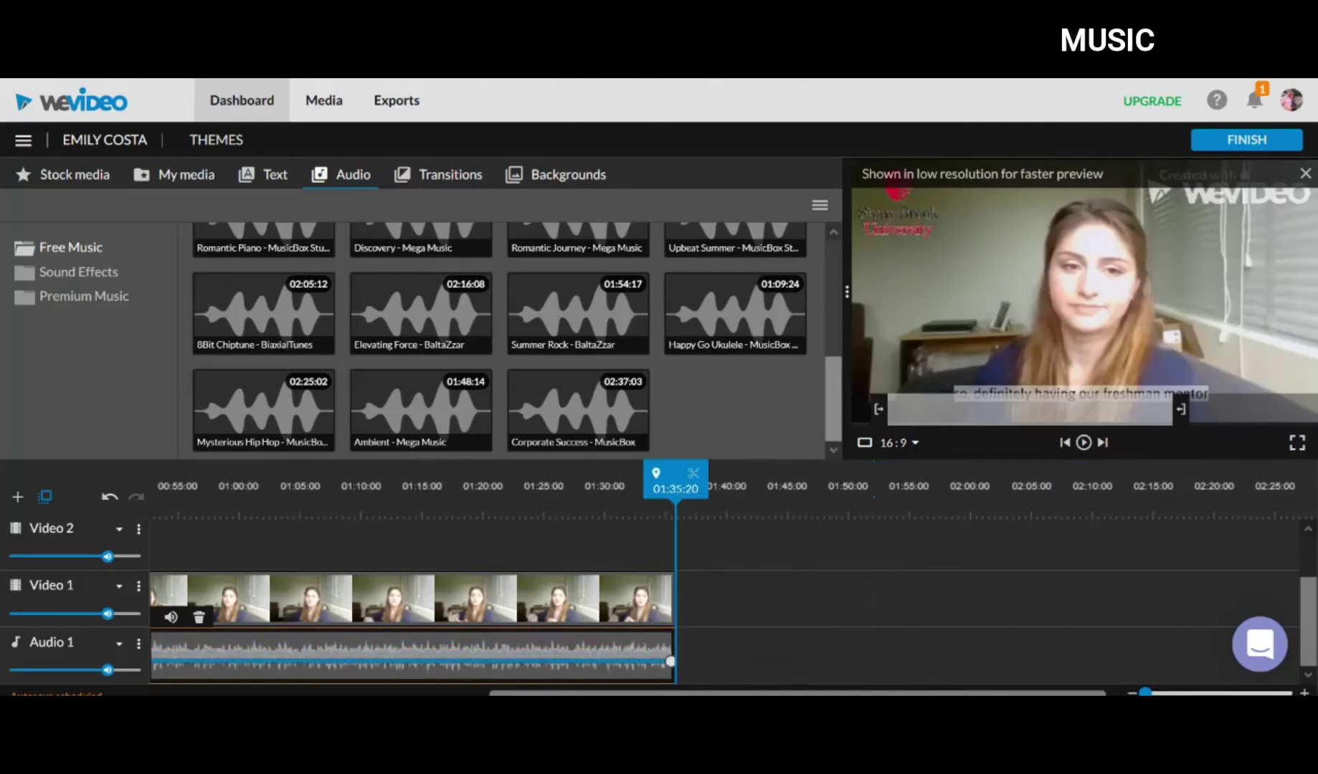
Step: Play the timeline from the beginning to check the music volume under the opener and interview
drag(731, 694, 392, 694)
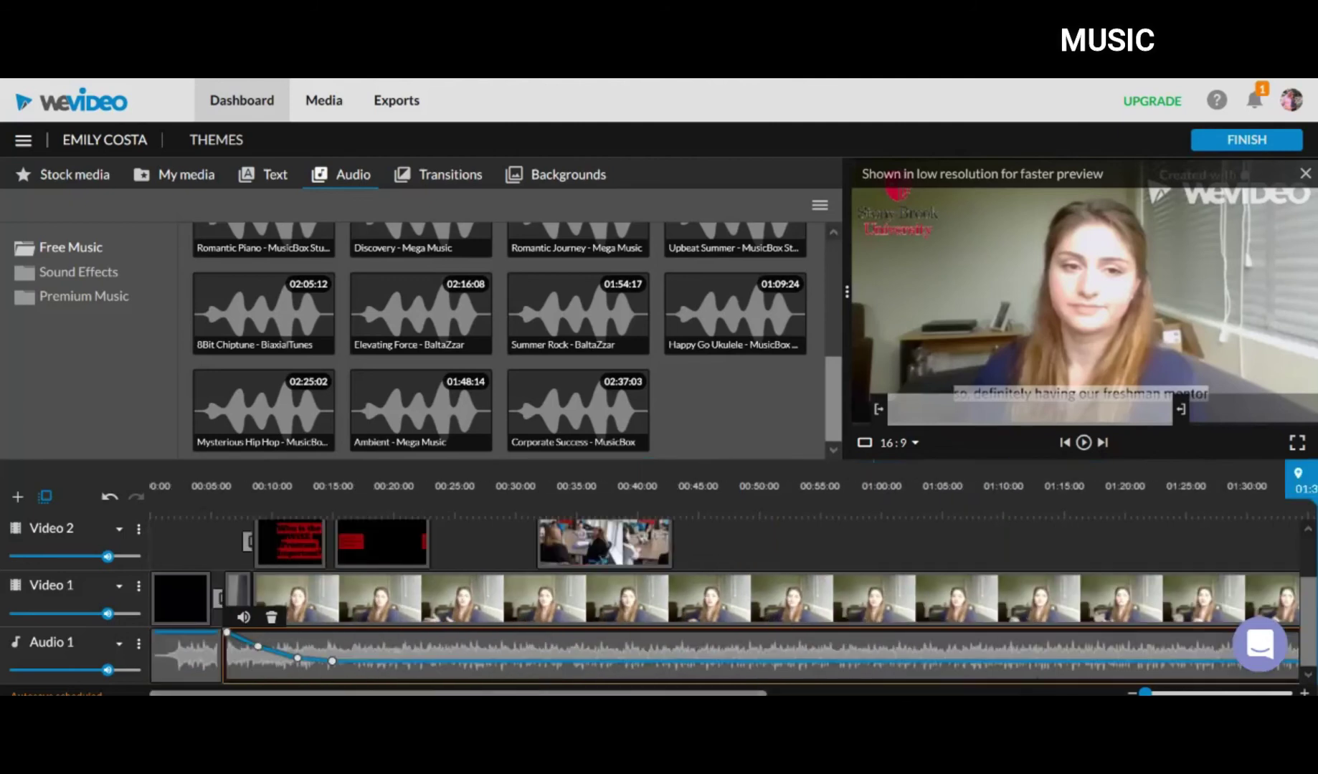
click(179, 502)
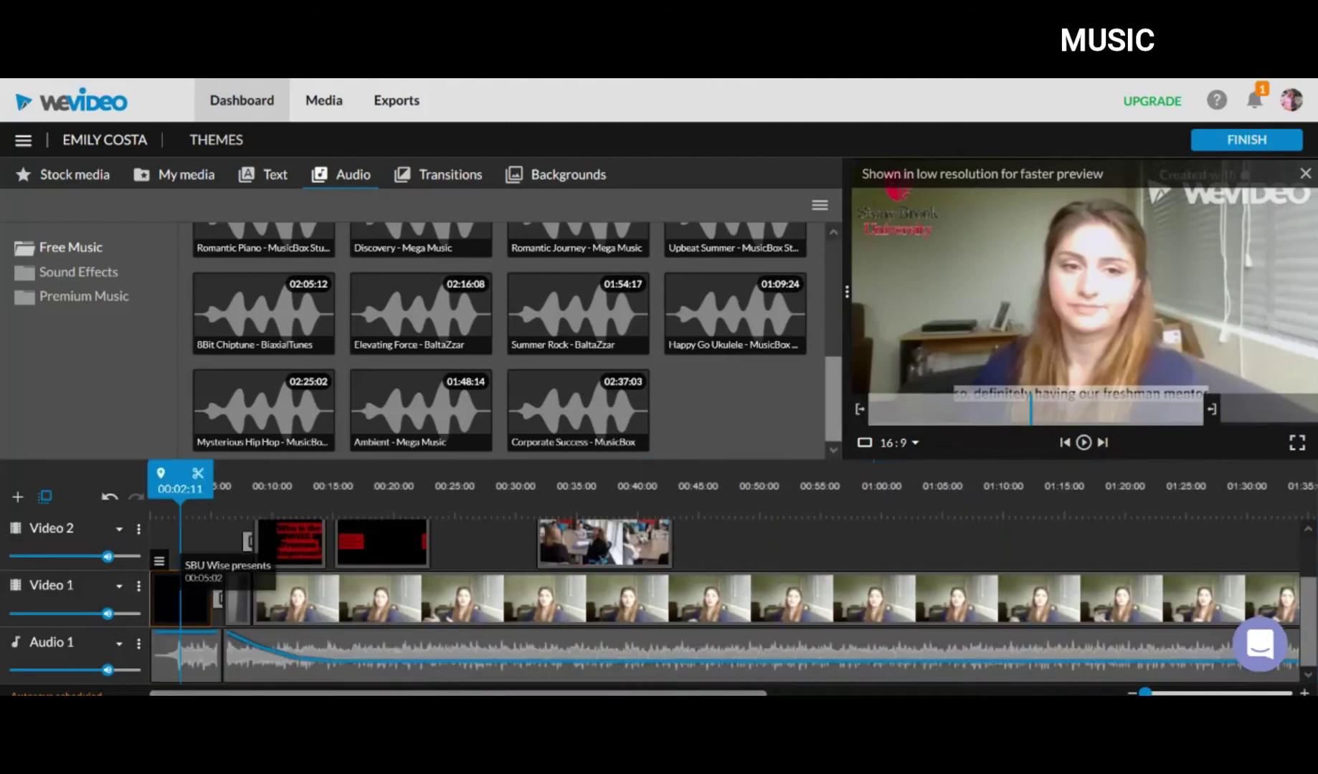
drag(180, 489, 150, 489)
key(space)
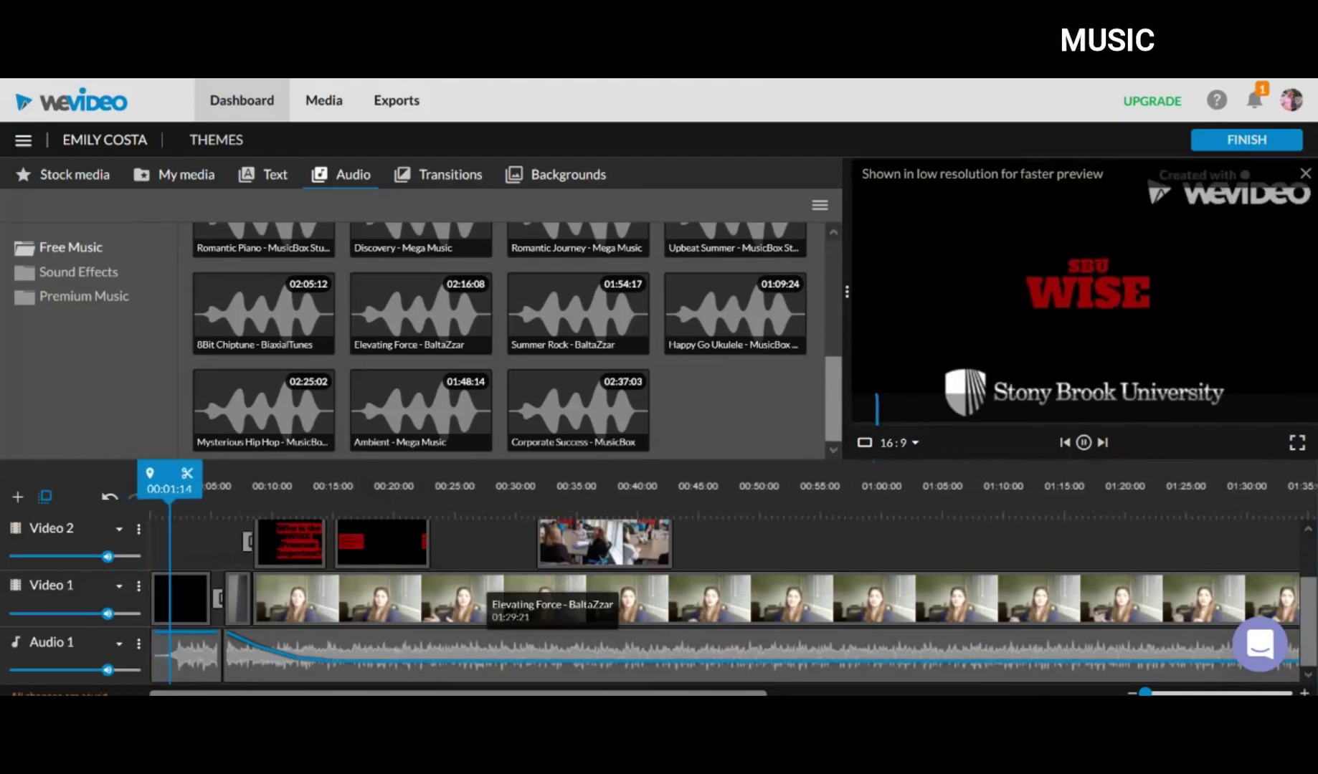